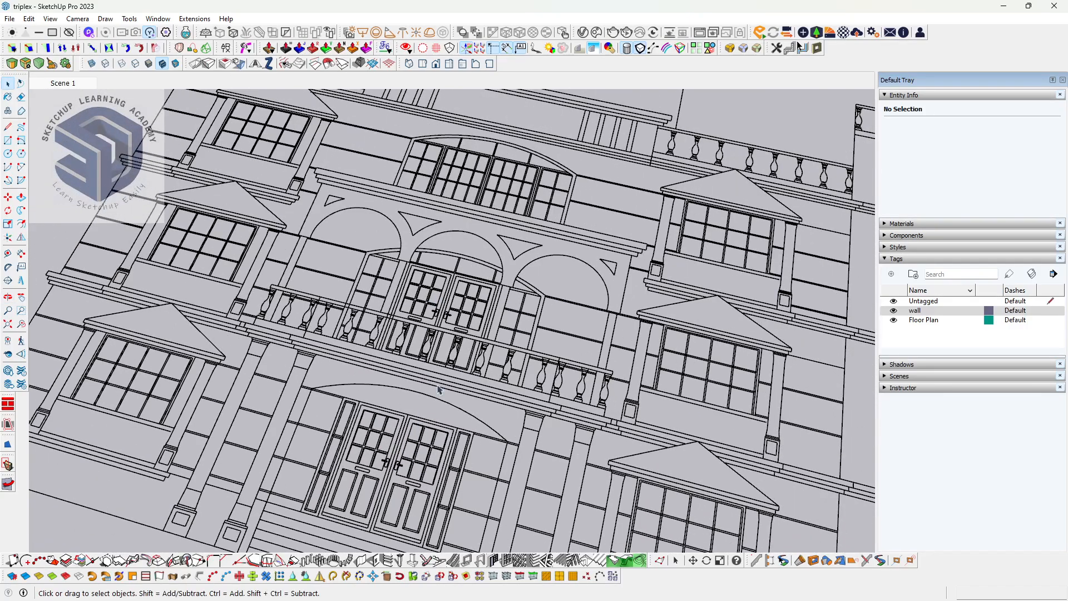
- Examine the house's front elevation drawing, from the upper storey down to the ground-floor double entrance door
scroll(439, 390, "down", 3)
scroll(440, 389, "up", 4)
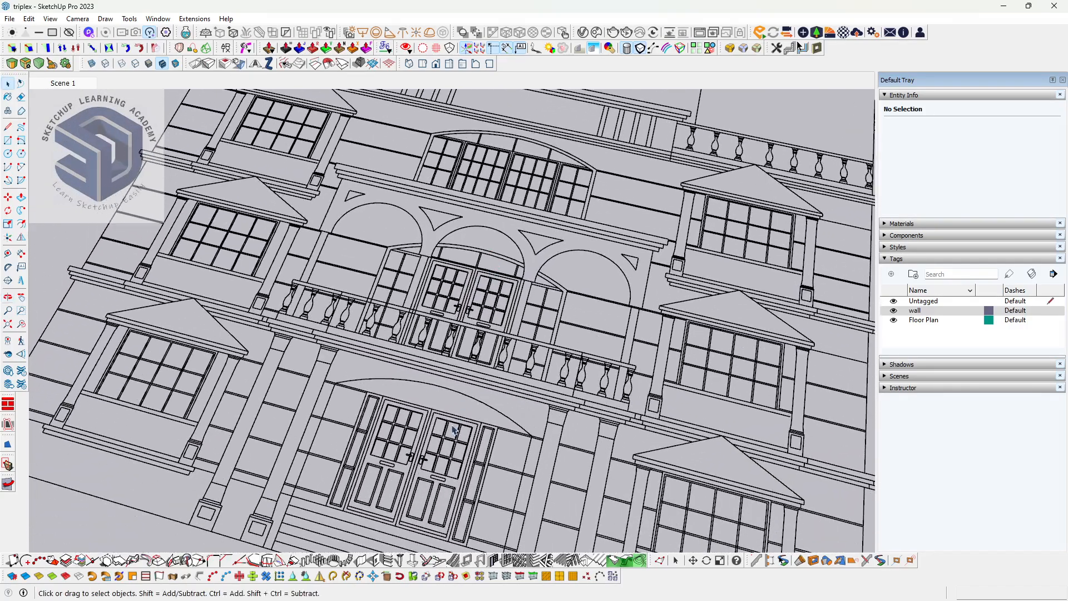
scroll(474, 316, "down", 3)
scroll(439, 273, "up", 2)
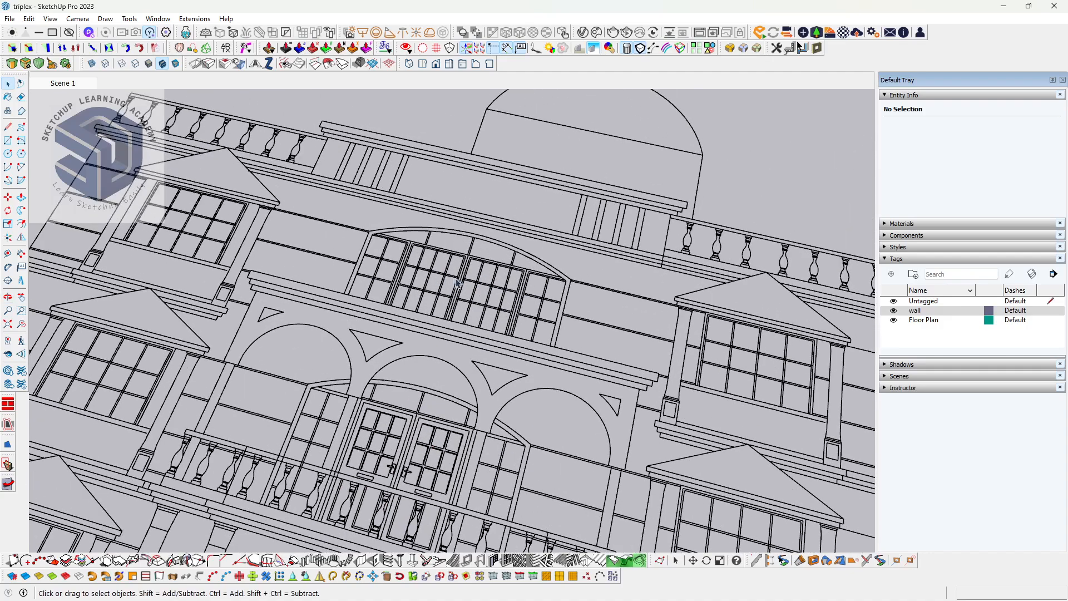
scroll(467, 295, "down", 3)
middle_click_drag(468, 366, 507, 248)
scroll(435, 381, "up", 2)
scroll(436, 388, "up", 1)
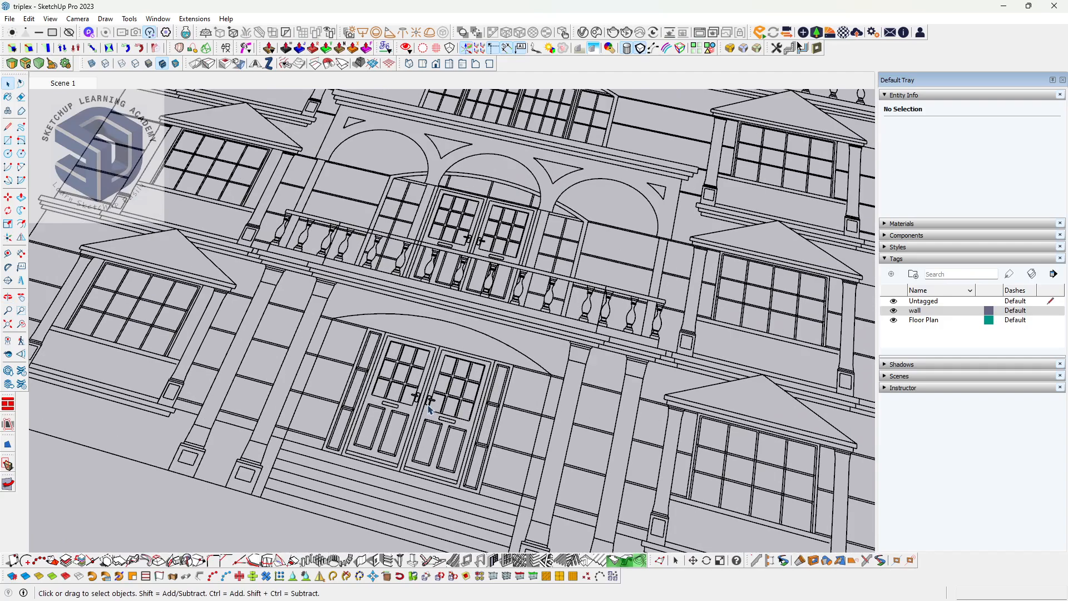
middle_click_drag(428, 418, 467, 419)
scroll(440, 428, "up", 3)
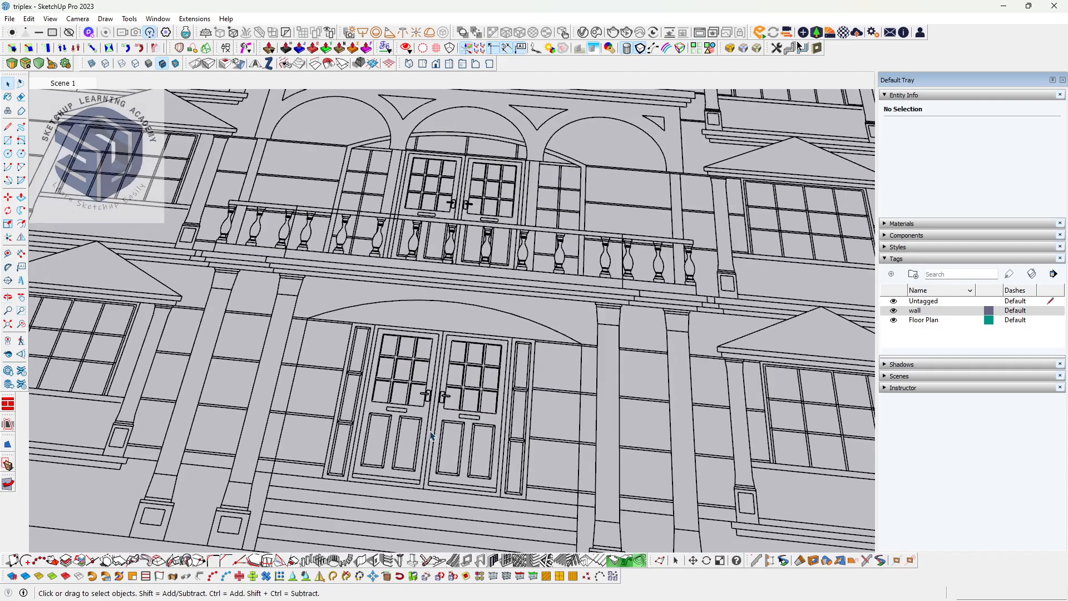
middle_click_drag(454, 439, 497, 391, "shift")
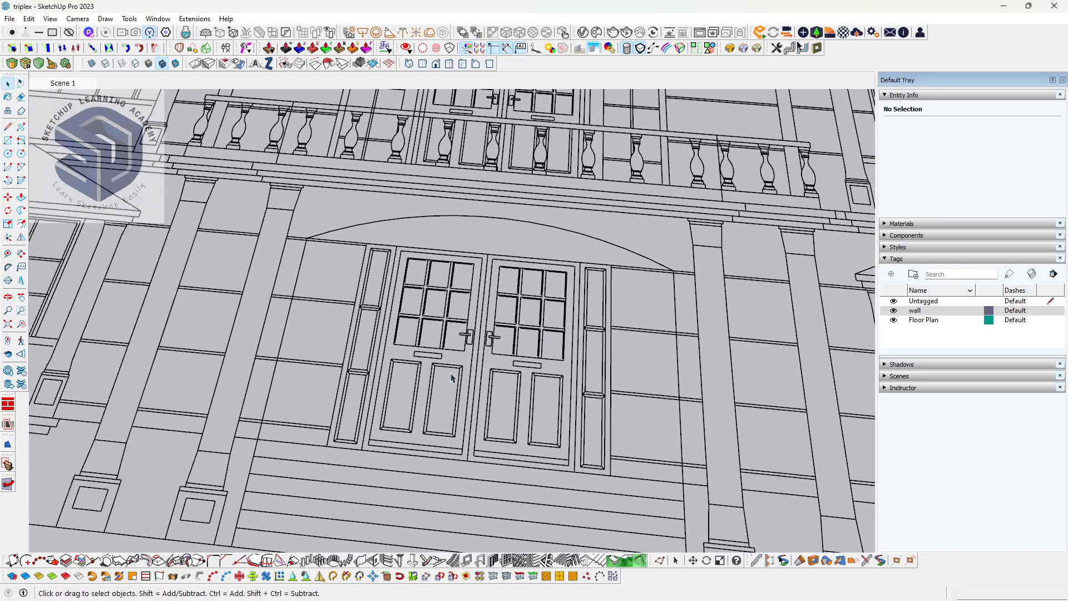
scroll(495, 386, "up", 1)
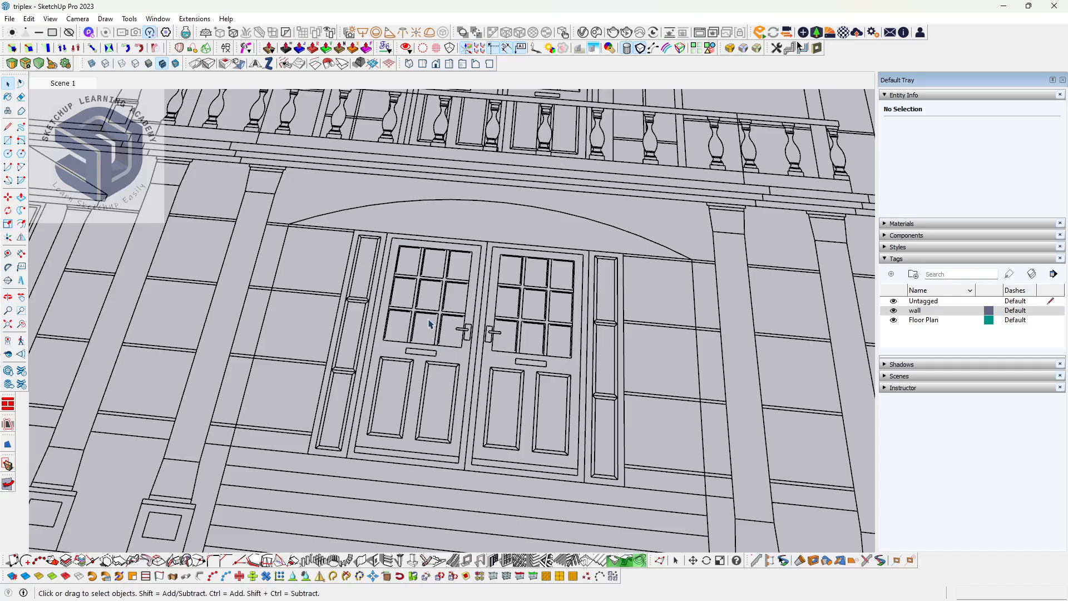
- Draw one rectangle along the outer edge and one along the inner edge of the left entrance door's frame
scroll(430, 323, "up", 2)
middle_click_drag(430, 316, 421, 281)
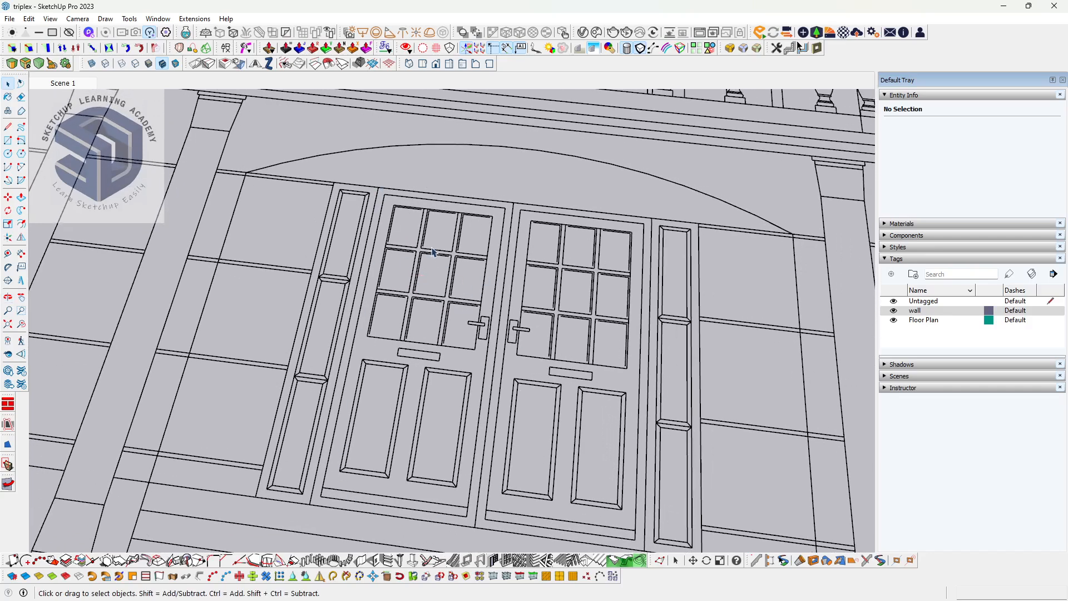
key("r")
left_click(379, 187)
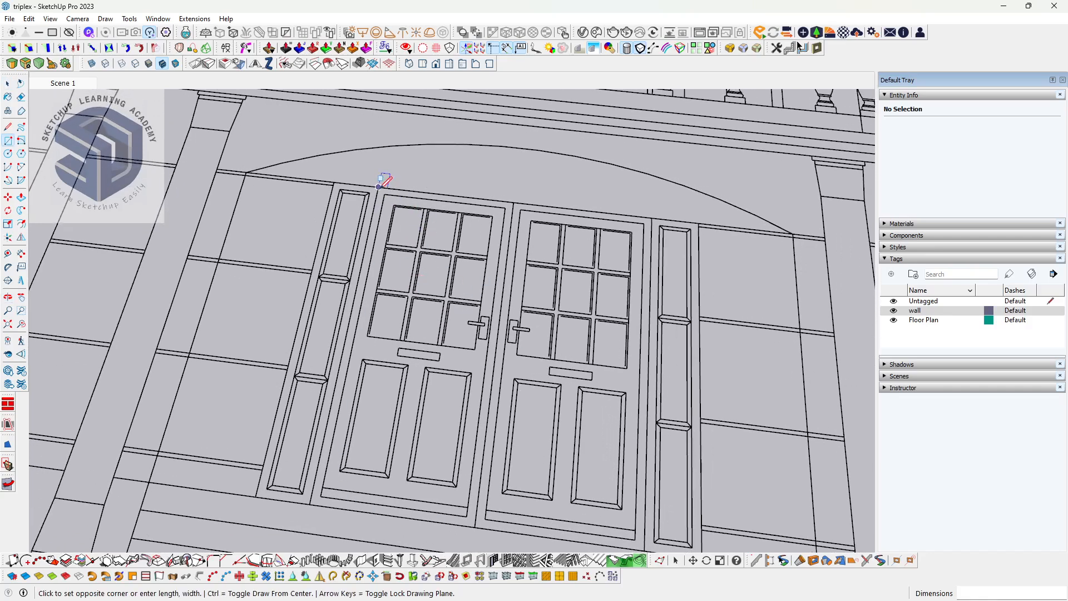
left_click(475, 526)
left_click(467, 517)
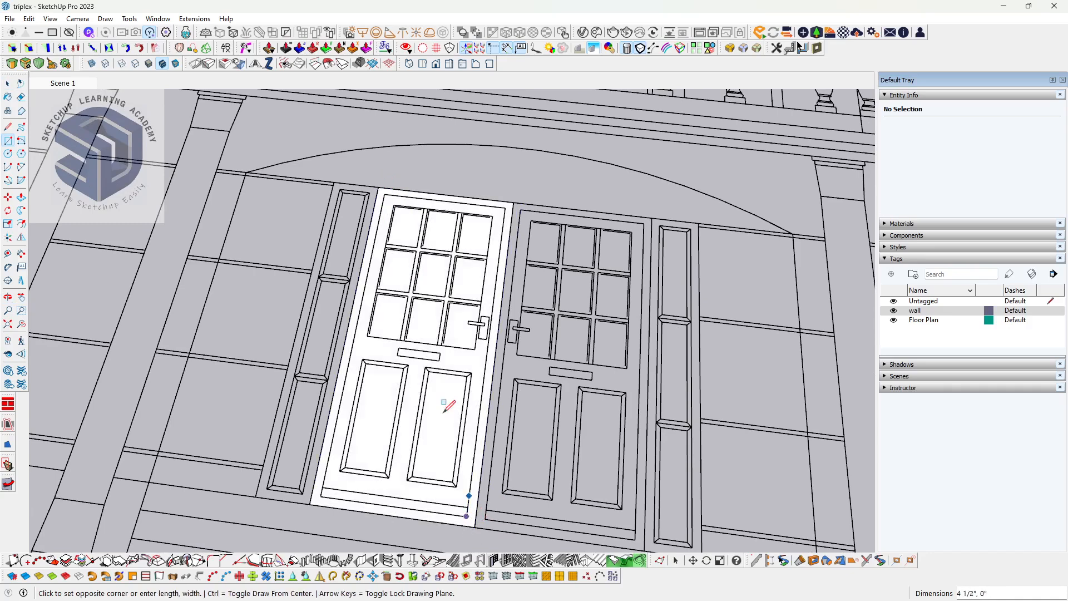
left_click(394, 205)
- Delete the face inside the left door's inner rectangle and group the remaining frame ring
key("space")
left_click(418, 248)
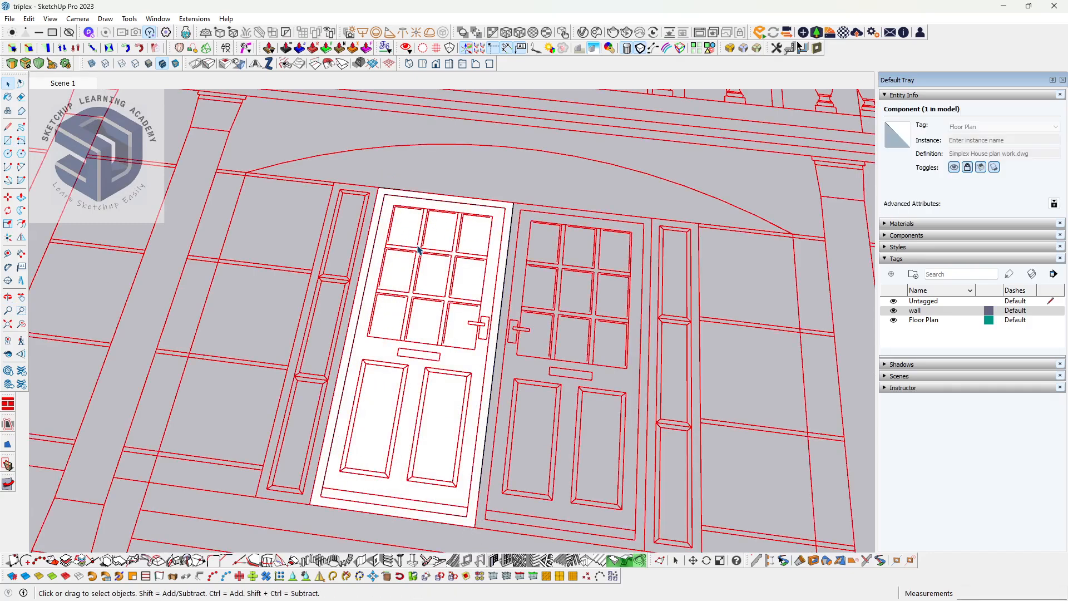
double_click(412, 230)
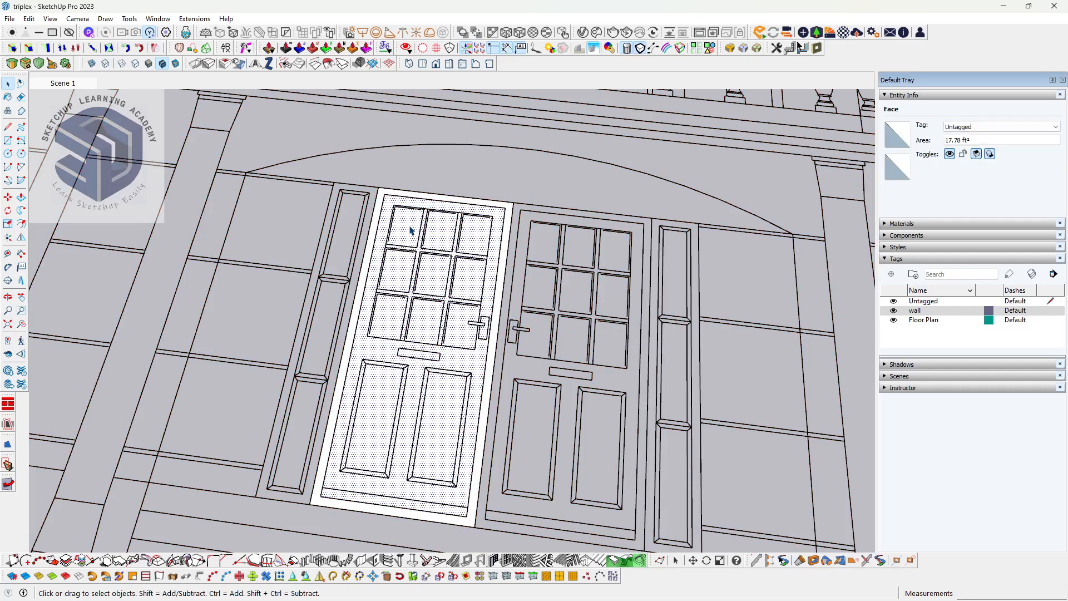
key("Delete")
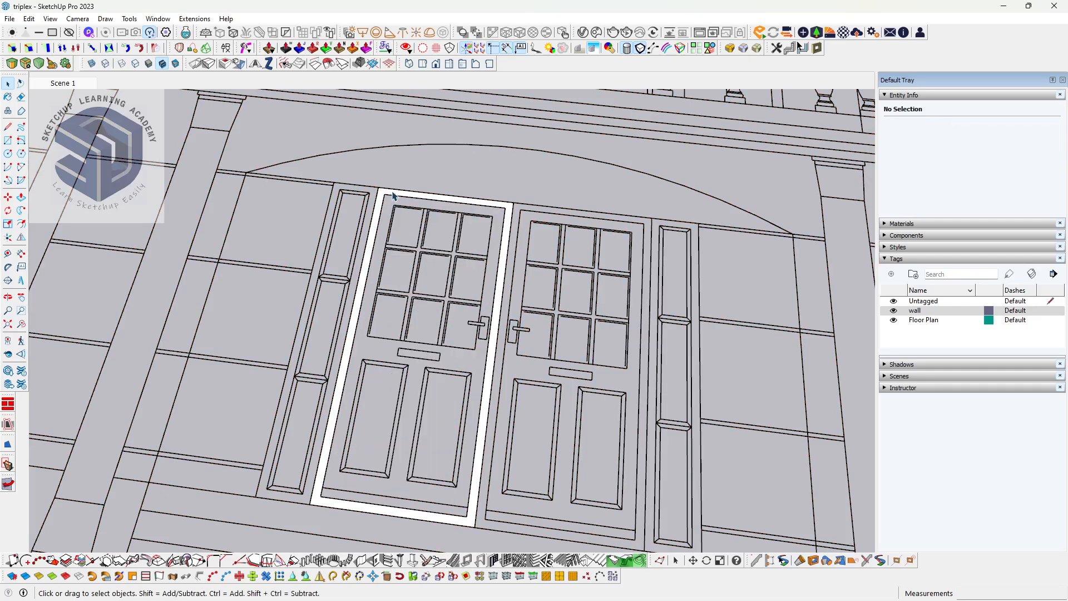
double_click(393, 196)
key("ctrl+g")
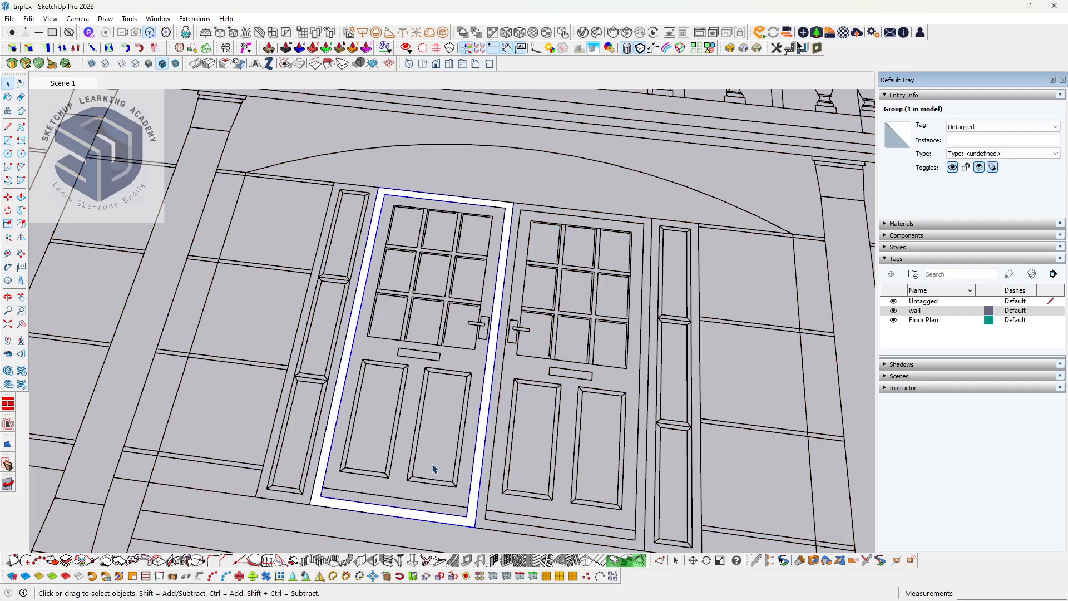
- Draw a 6' 6" by 2' 8" rectangle for the door leaf inside the frame and make it a group
key("r")
left_click(323, 488)
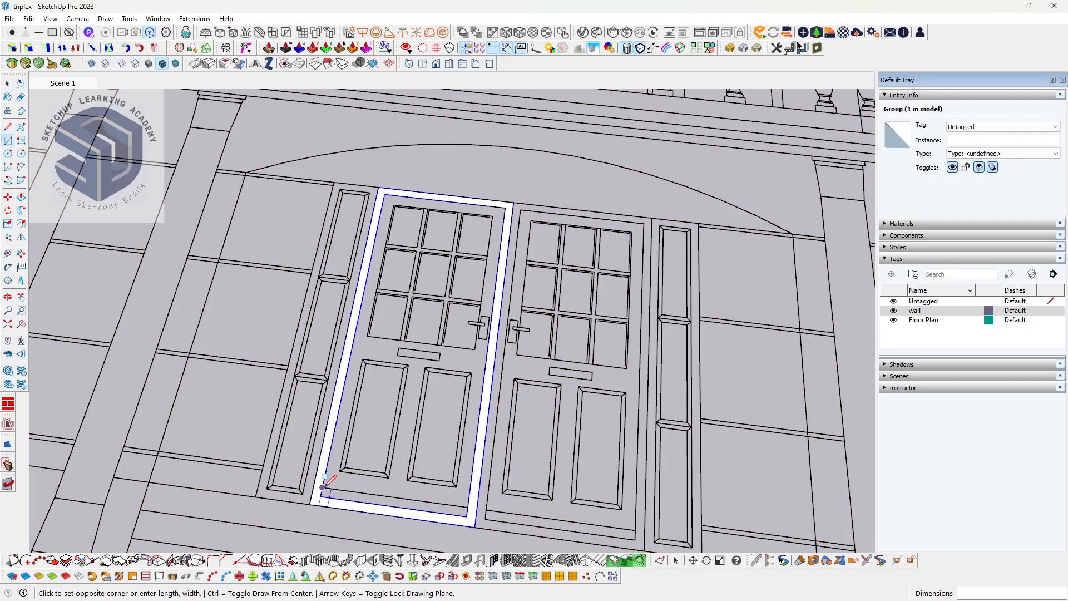
left_click(505, 207)
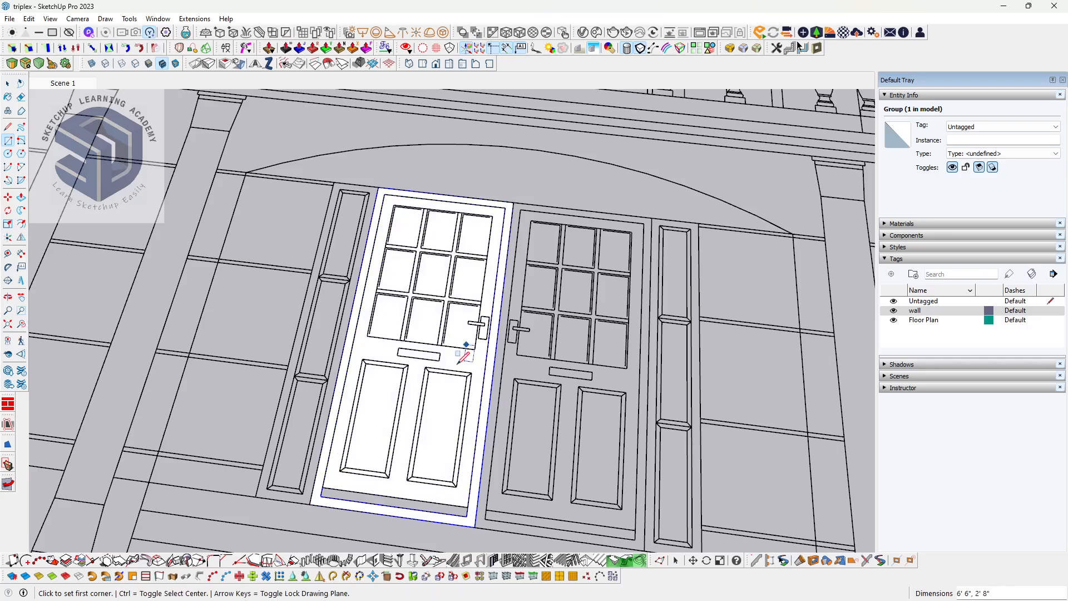
key("space")
left_click(445, 386)
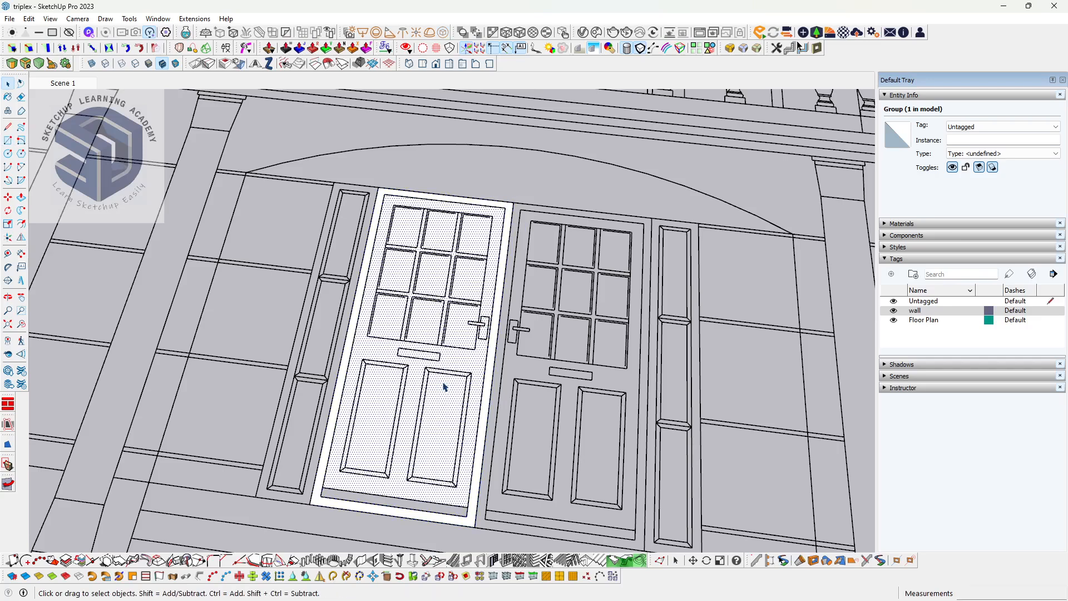
double_click(377, 388)
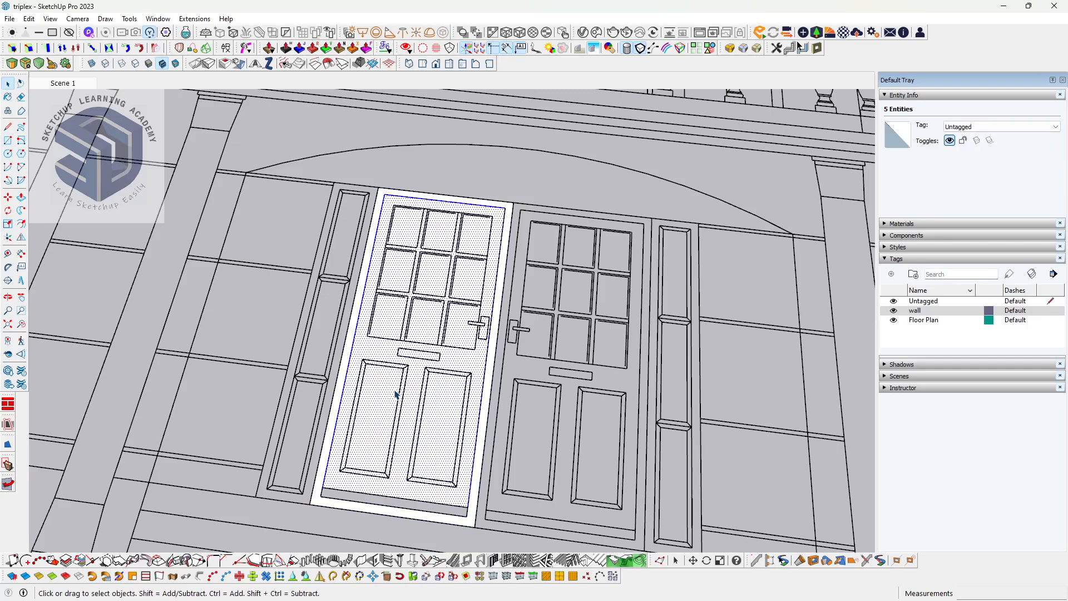
right_click(397, 394)
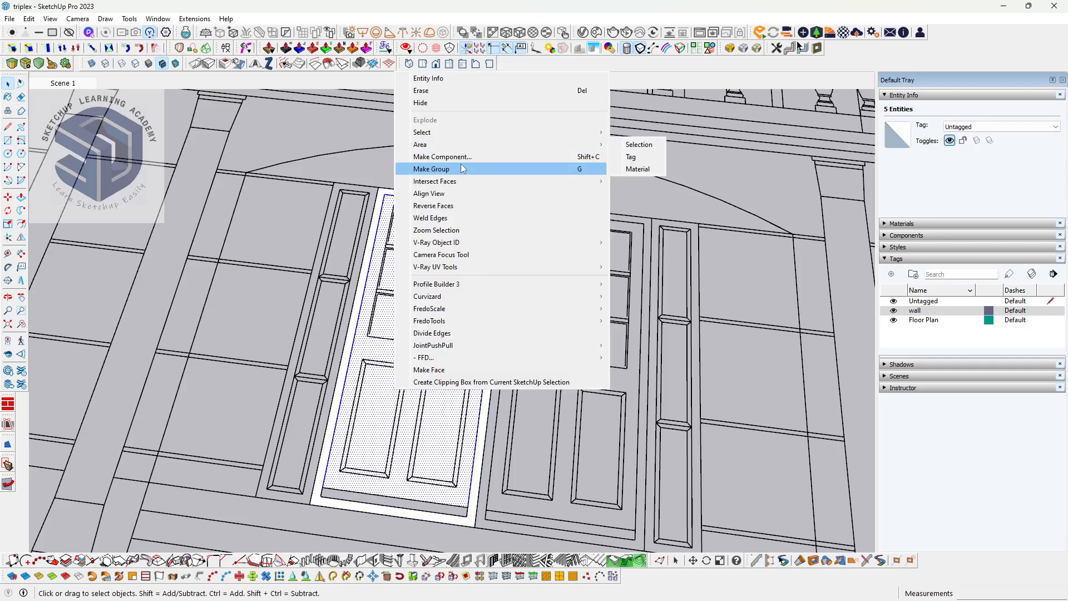
left_click(452, 228)
- Inside the door leaf group, draw 2' 3" by 11" rectangles over the outlines of the two lower panels
double_click(406, 348)
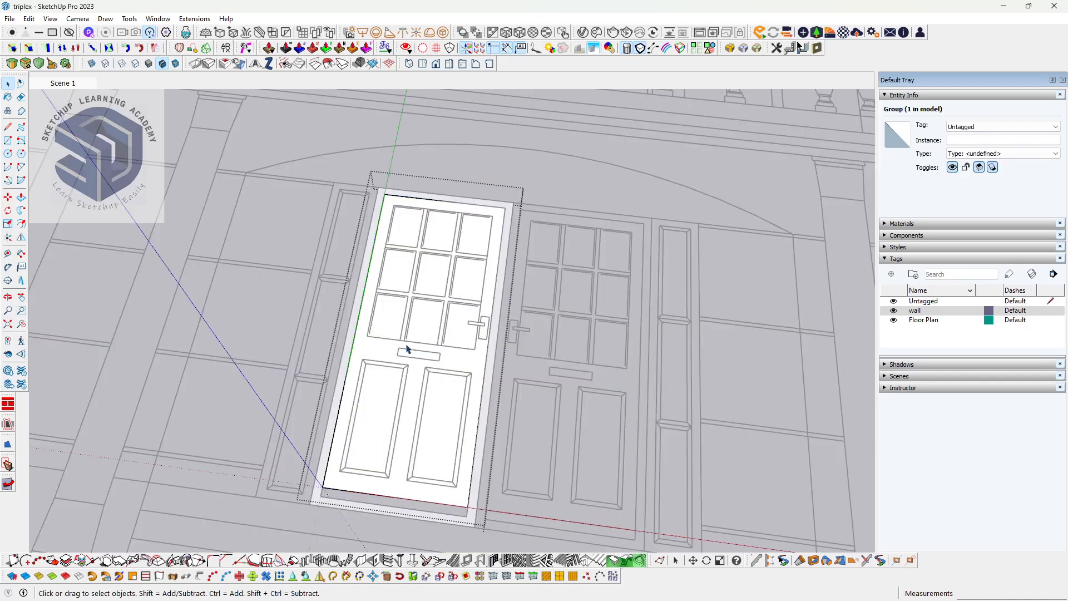
scroll(388, 390, "up", 1)
key("r")
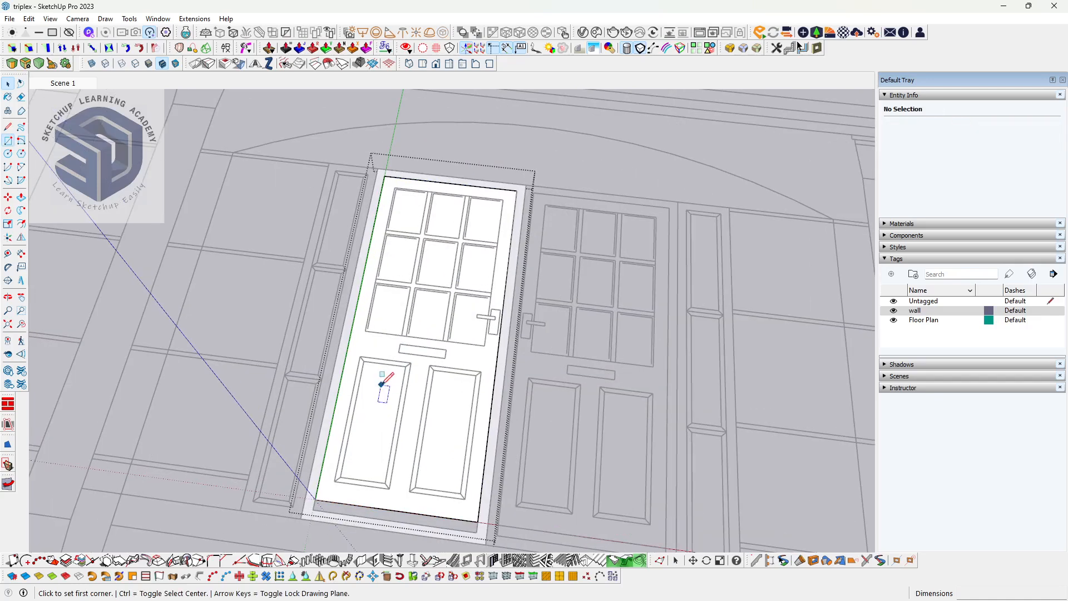
left_click(361, 356)
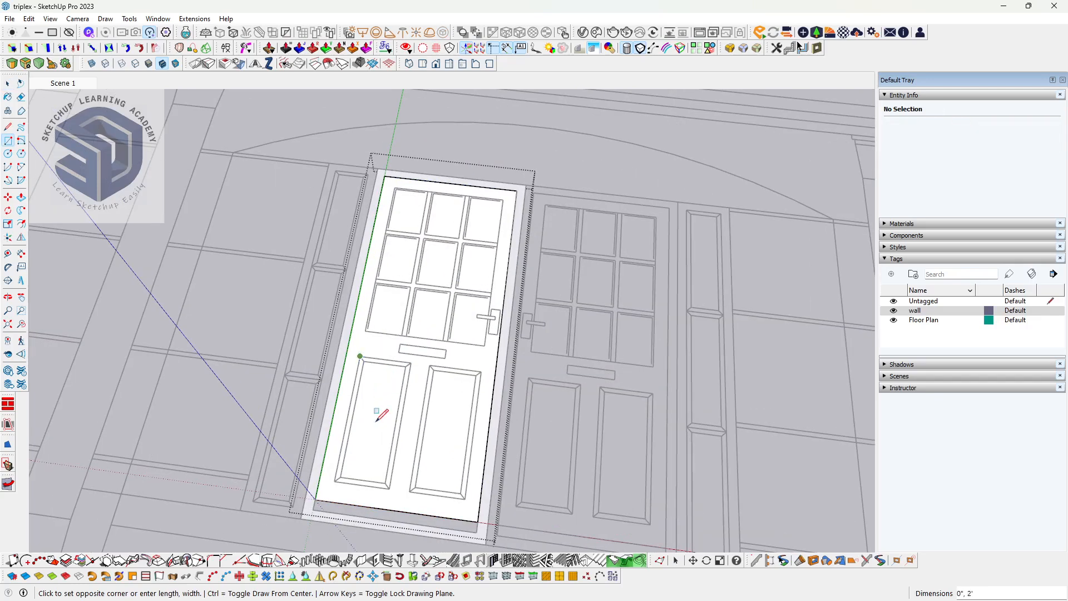
left_click(389, 489)
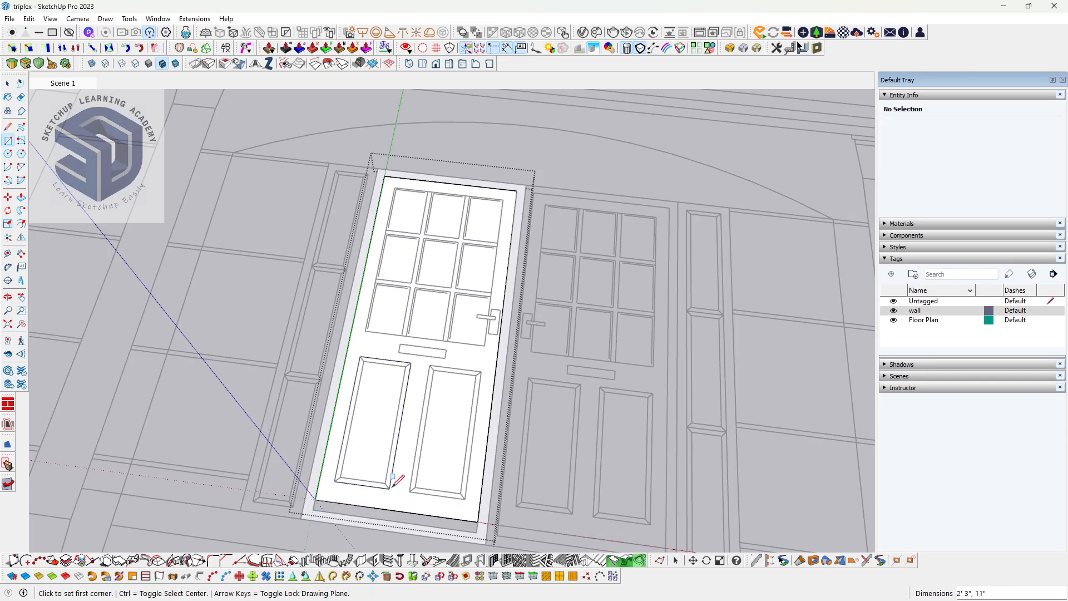
left_click(429, 366)
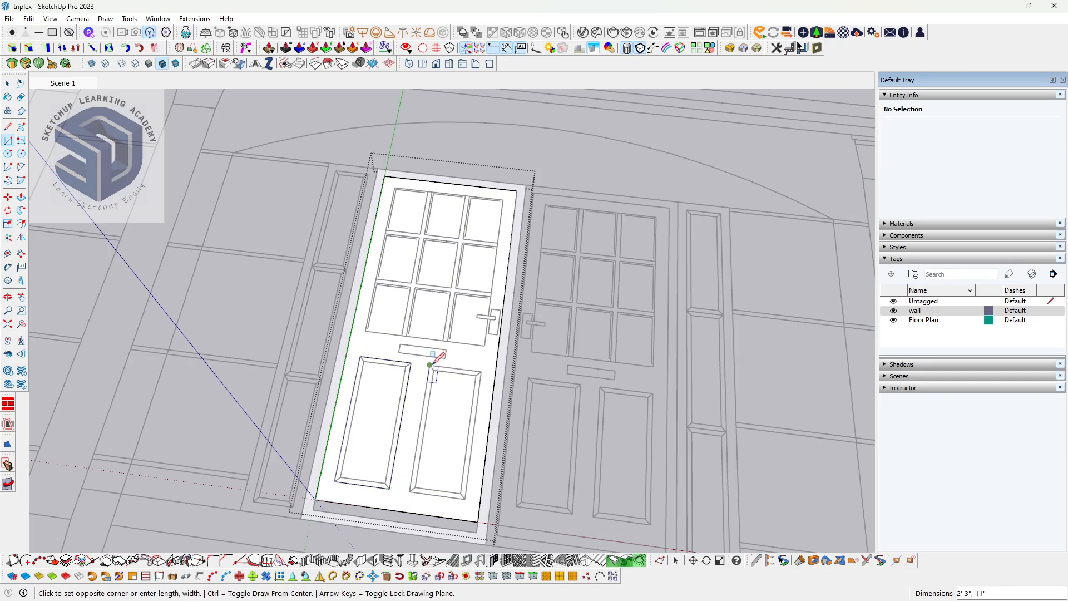
left_click(467, 494)
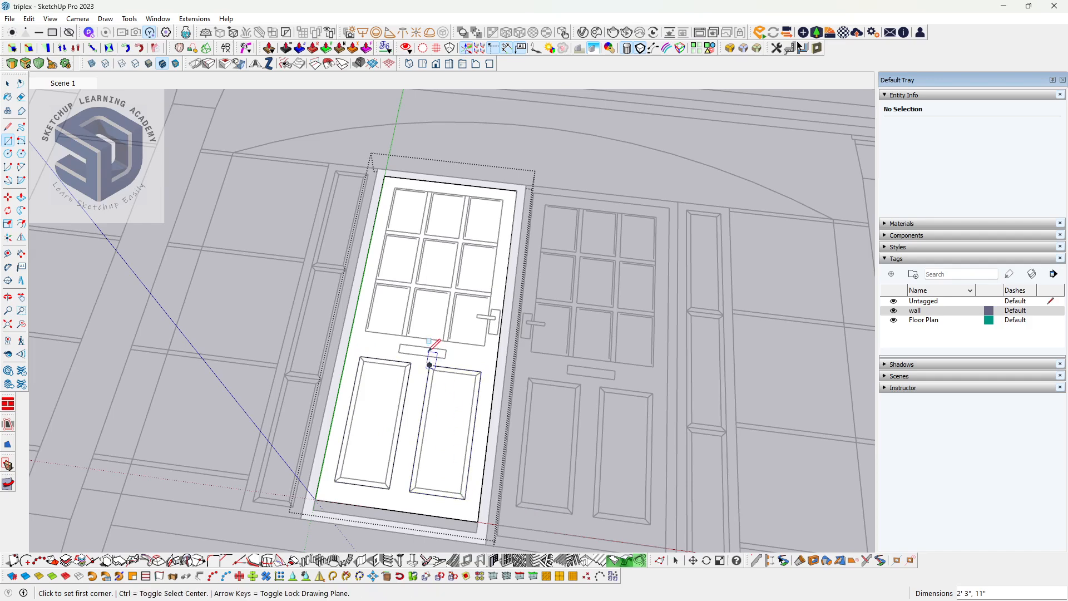
- Draw a rectangle over the letter slot outline in the middle of the door leaf
scroll(414, 348, "up", 3)
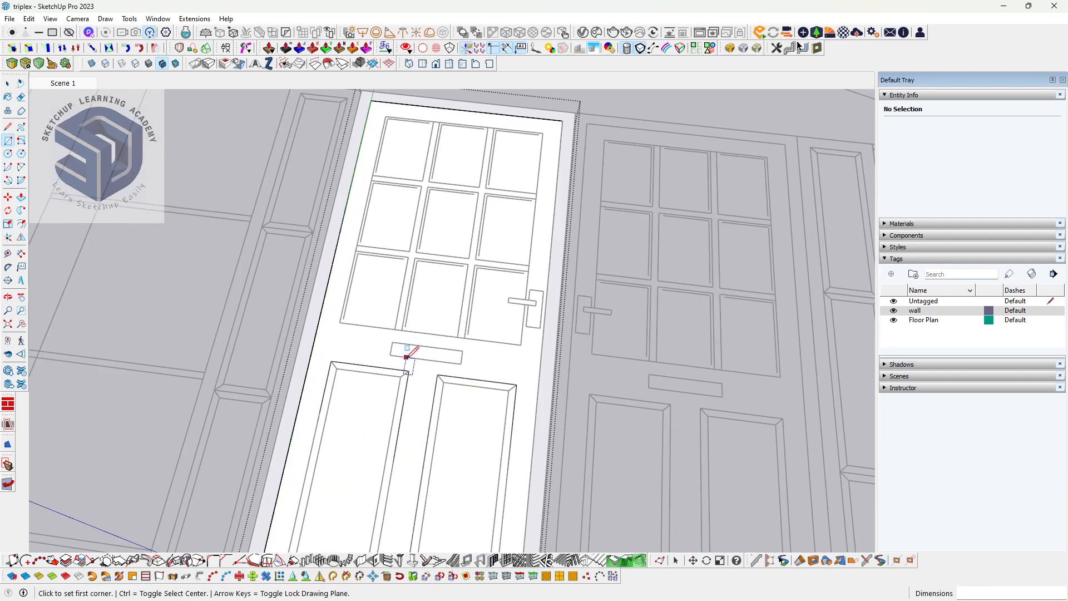
left_click(393, 342)
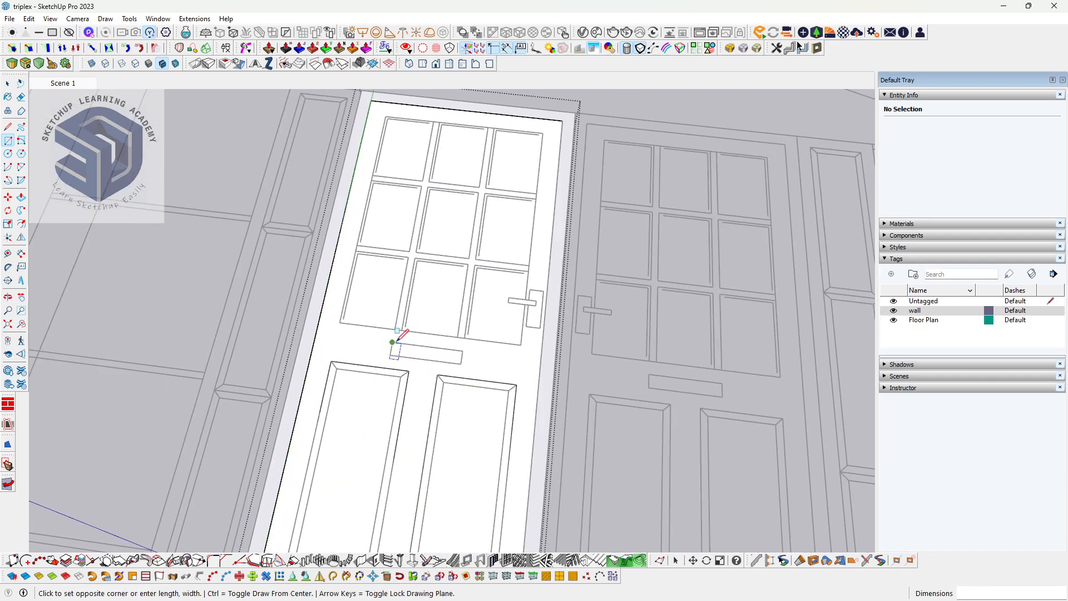
left_click(462, 363)
scroll(461, 365, "down", 3)
scroll(457, 379, "down", 1)
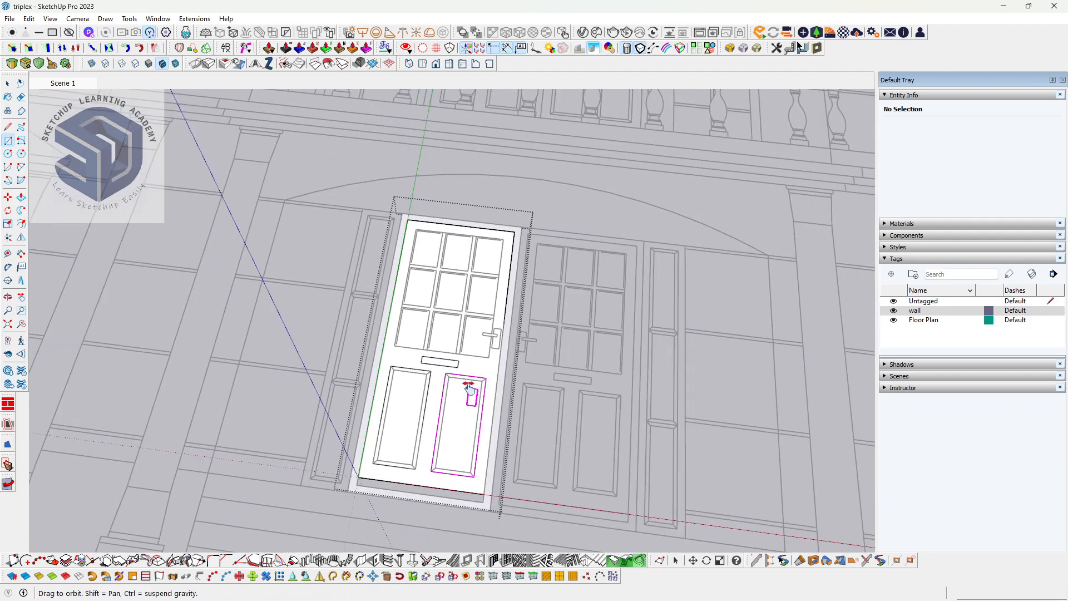
- Draw a rectangle around the door leaf's whole nine-pane glazed area
middle_click_drag(467, 386, 429, 346)
scroll(449, 388, "up", 2)
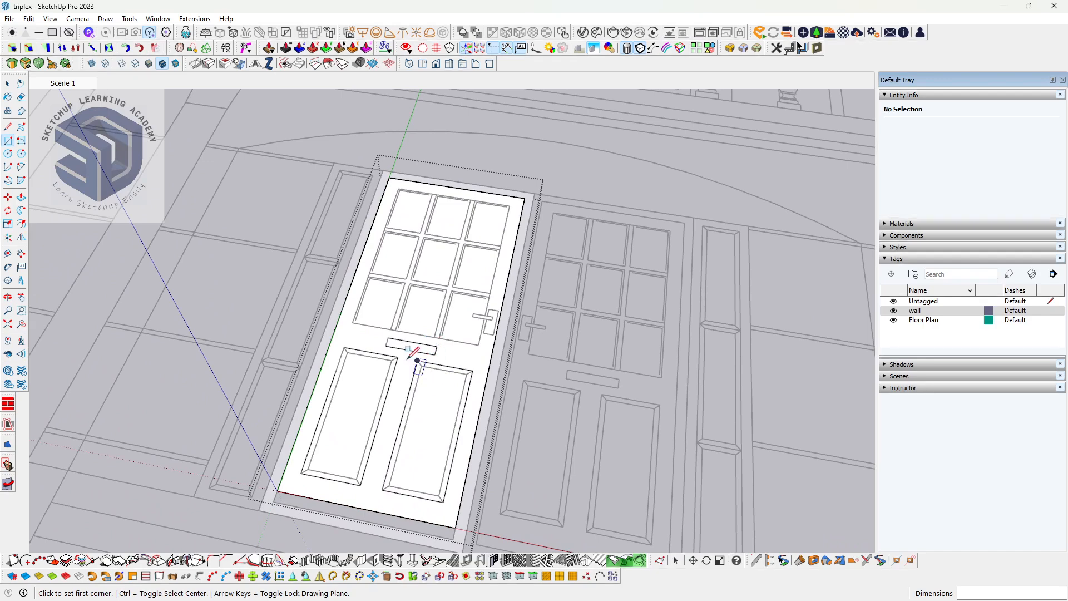
scroll(417, 360, "up", 2)
middle_click_drag(411, 345, 335, 356)
left_click(333, 361)
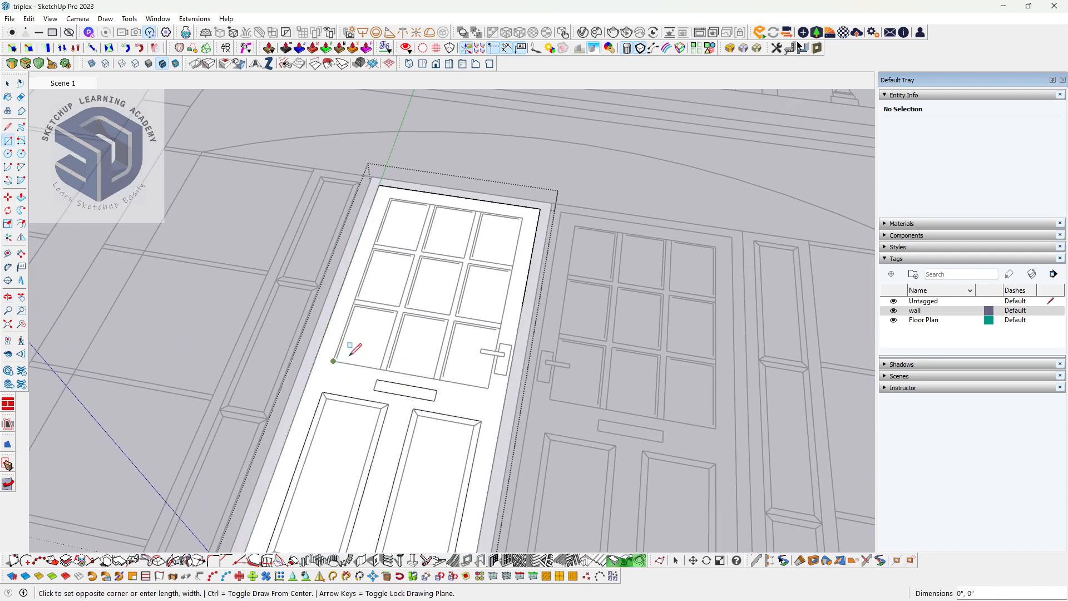
left_click(521, 220)
scroll(453, 327, "down", 1)
scroll(453, 327, "down", 3)
key("space")
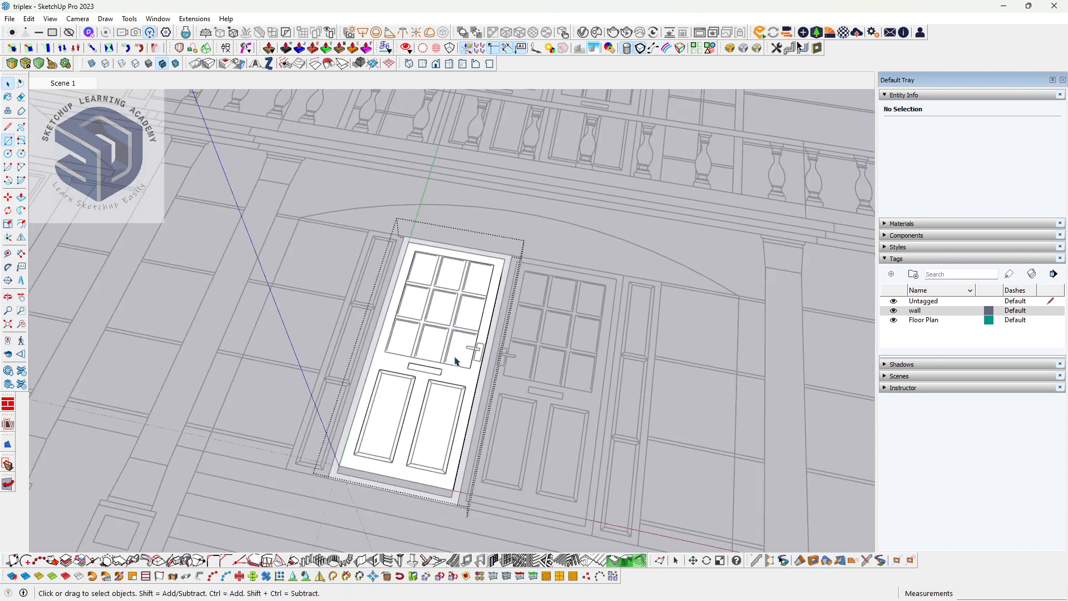
- Leave the door leaf group and extrude the face inside the door frame group by 8"
middle_click_drag(433, 387, 449, 337)
scroll(463, 375, "up", 3)
middle_click_drag(490, 397, 578, 381)
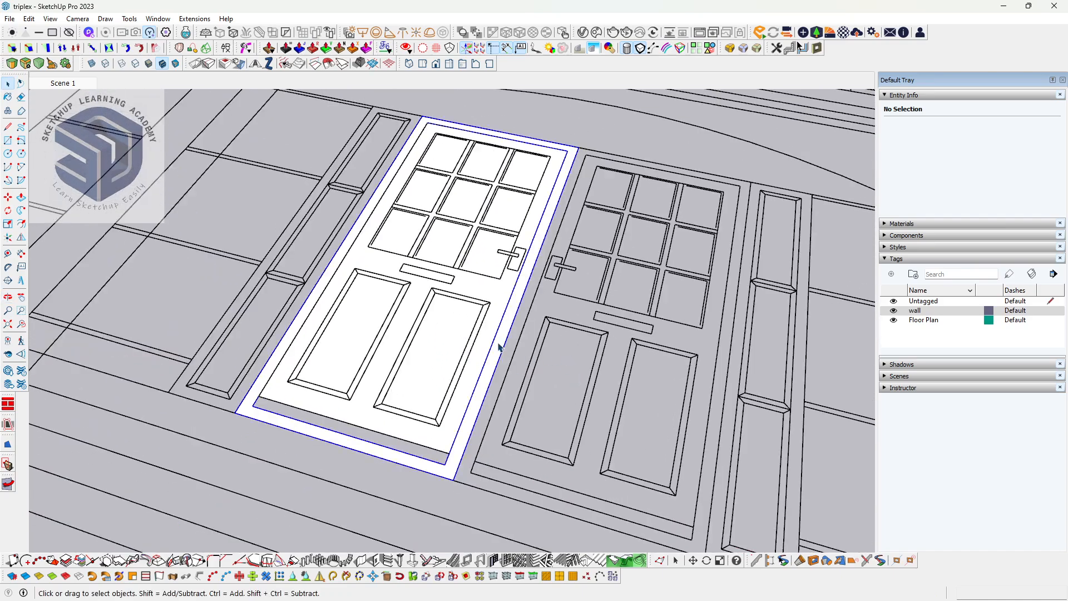
left_click(499, 348)
middle_click_drag(501, 352, 458, 353)
scroll(482, 352, "up", 2)
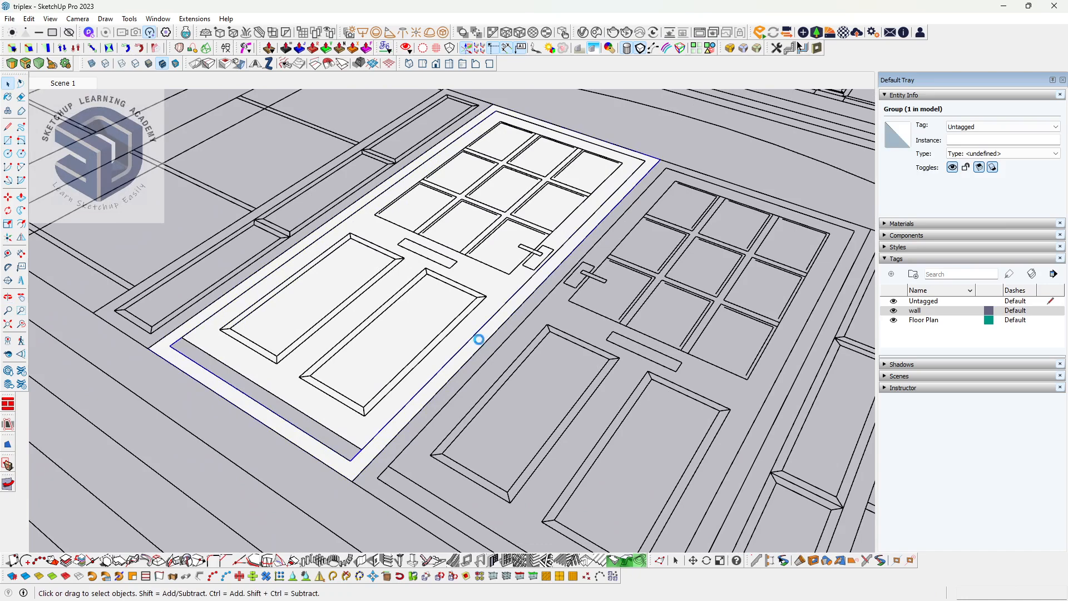
double_click(480, 342)
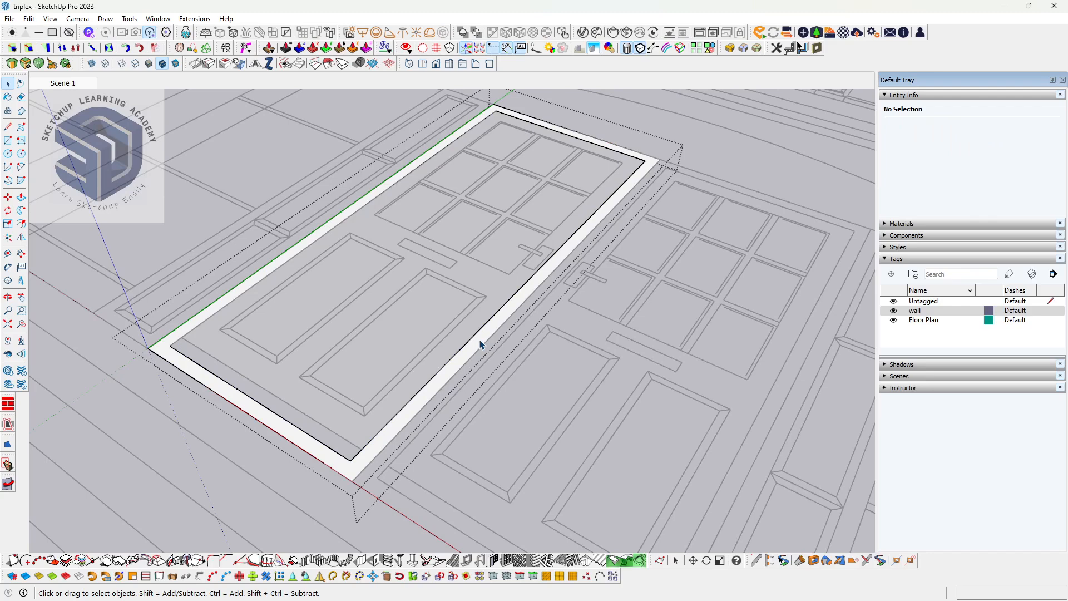
key("p")
left_click(480, 342)
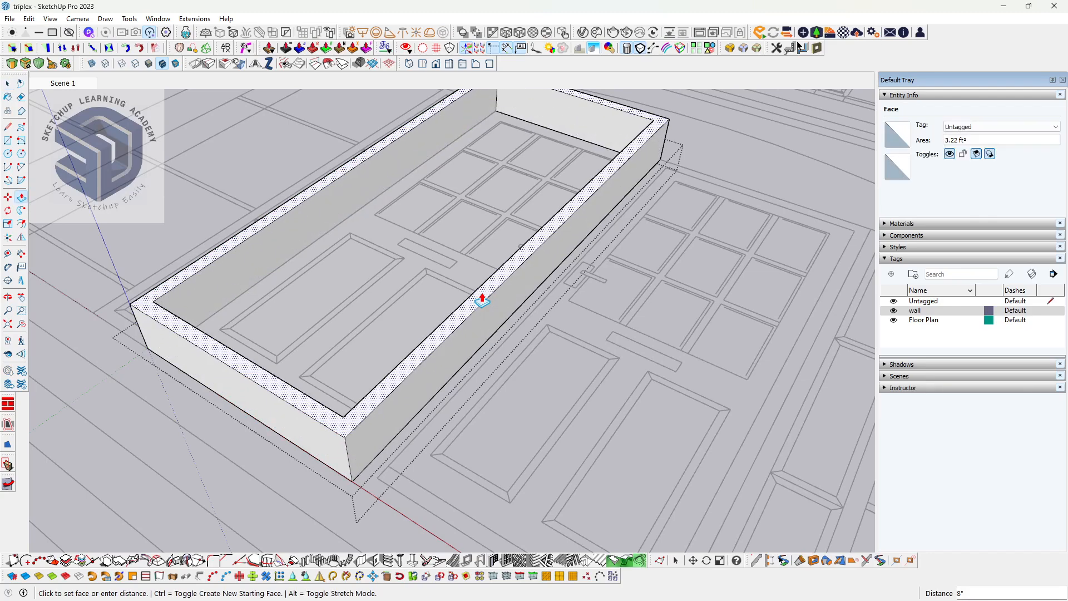
key("Return")
middle_click_drag(477, 303, 563, 258)
key("space")
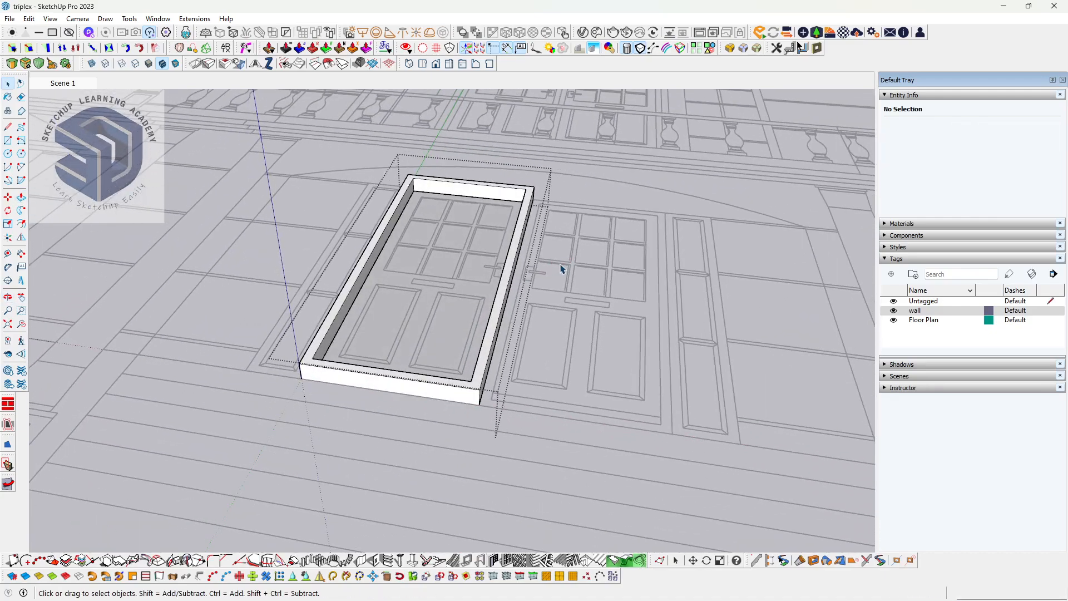
- Try to raise the door leaf group by 2" within the door frame
scroll(563, 261, "up", 3)
left_click(399, 273)
scroll(407, 270, "up", 5)
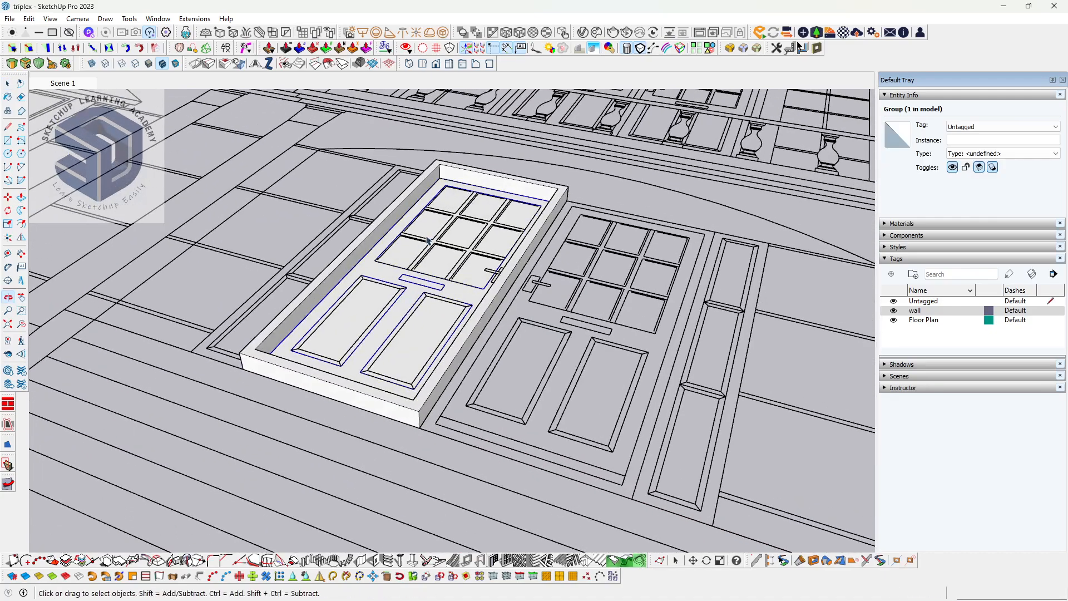
key("m")
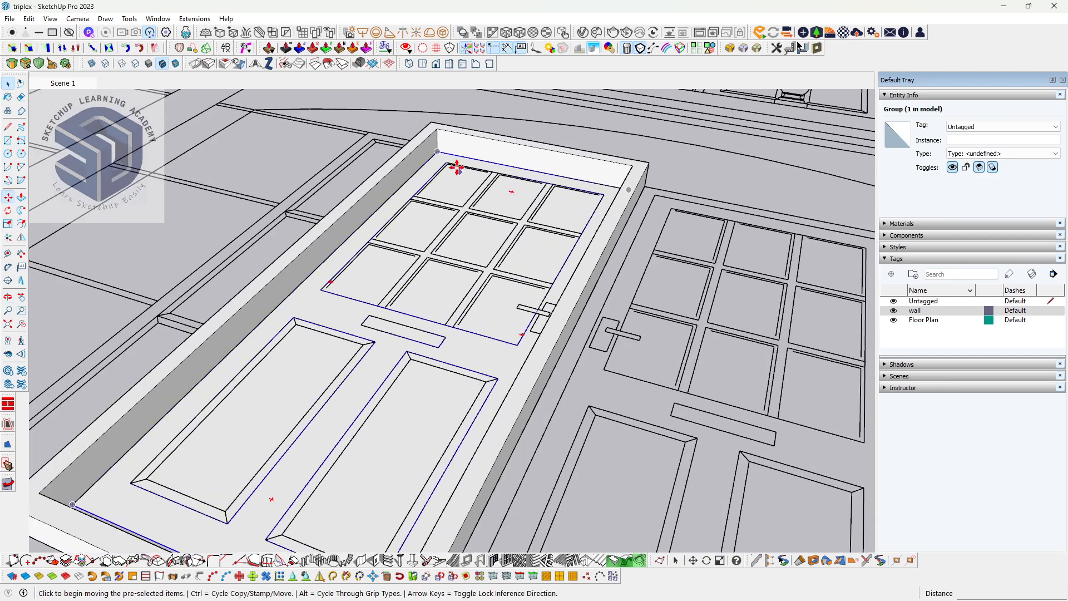
left_click(436, 144)
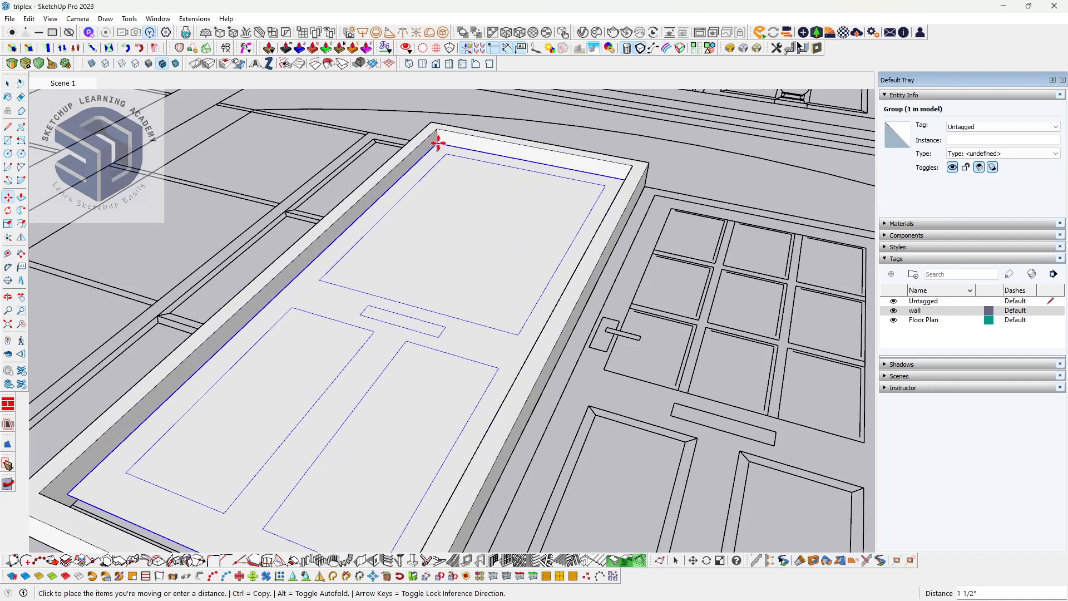
left_click(437, 140)
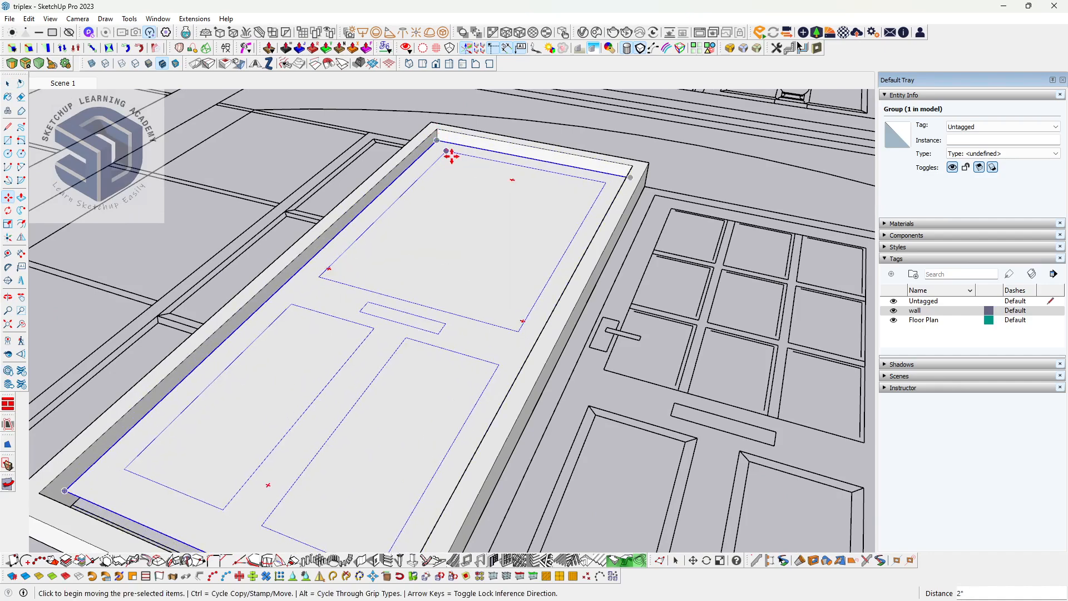
middle_click_drag(452, 156, 456, 265)
scroll(461, 269, "down", 4)
key("space")
scroll(465, 284, "up", 2)
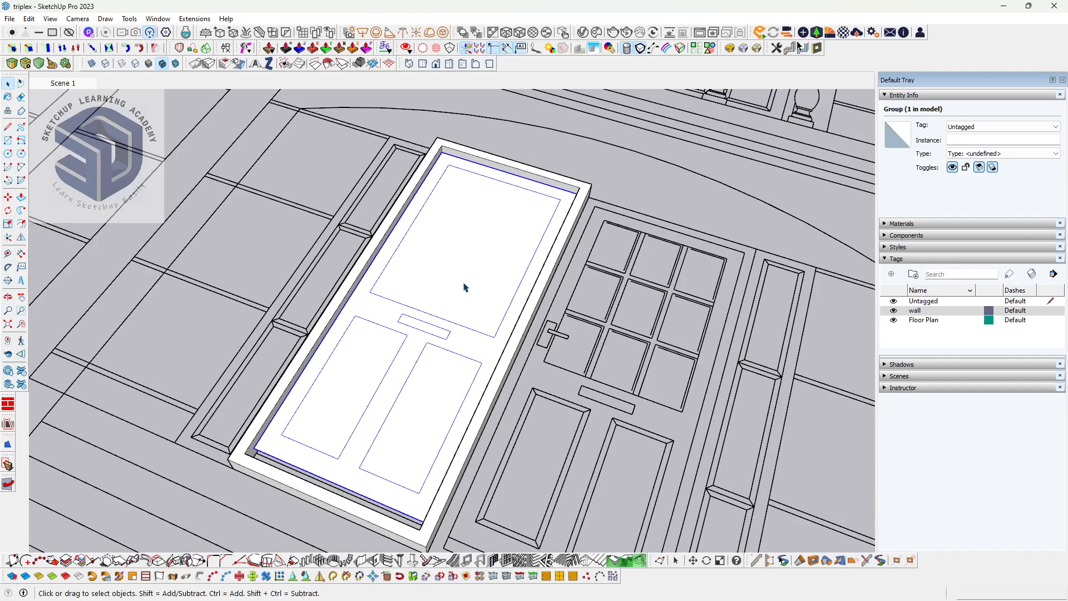
- Inspect the door from below and undo the door leaf group's upward move
mouse_move(466, 287)
middle_mouse_down()
mouse_move(453, 269)
mouse_move(465, 301)
middle_mouse_up()
middle_click_drag(461, 347, 449, 133)
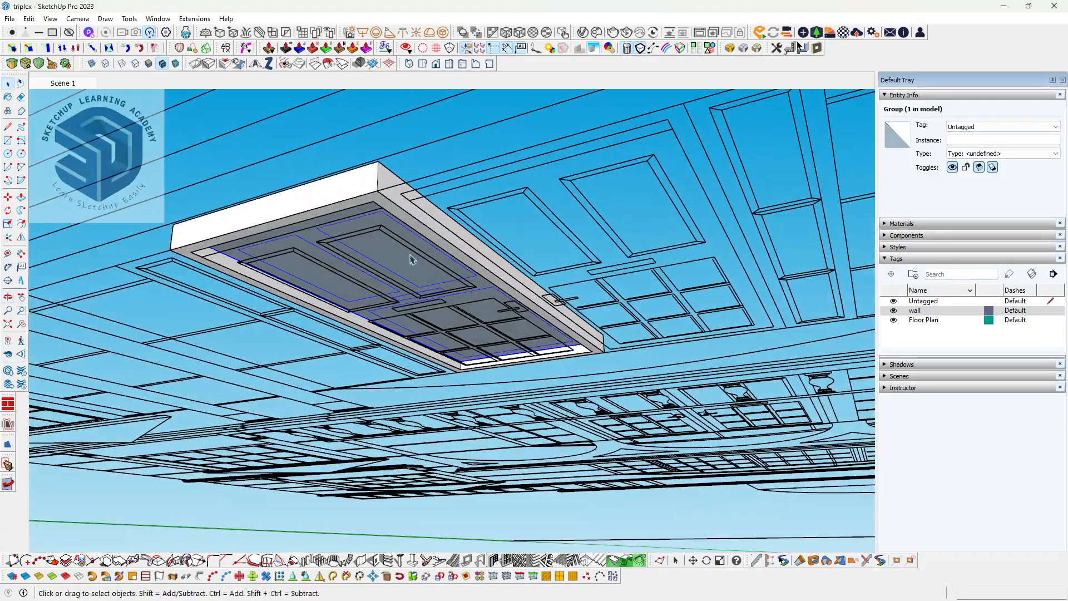
middle_click_drag(410, 253, 457, 336)
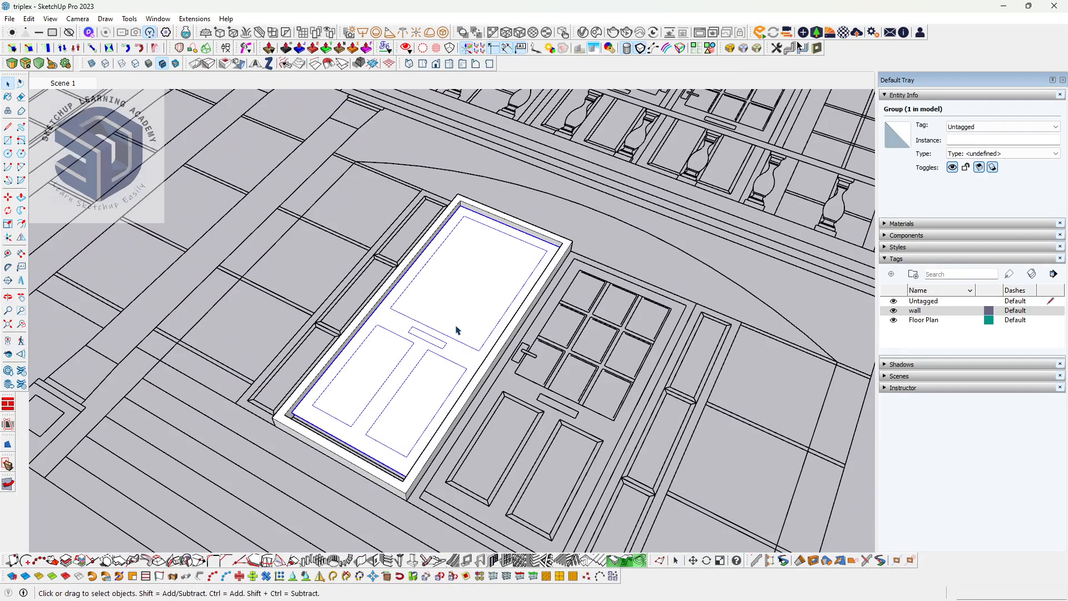
key("ctrl+z")
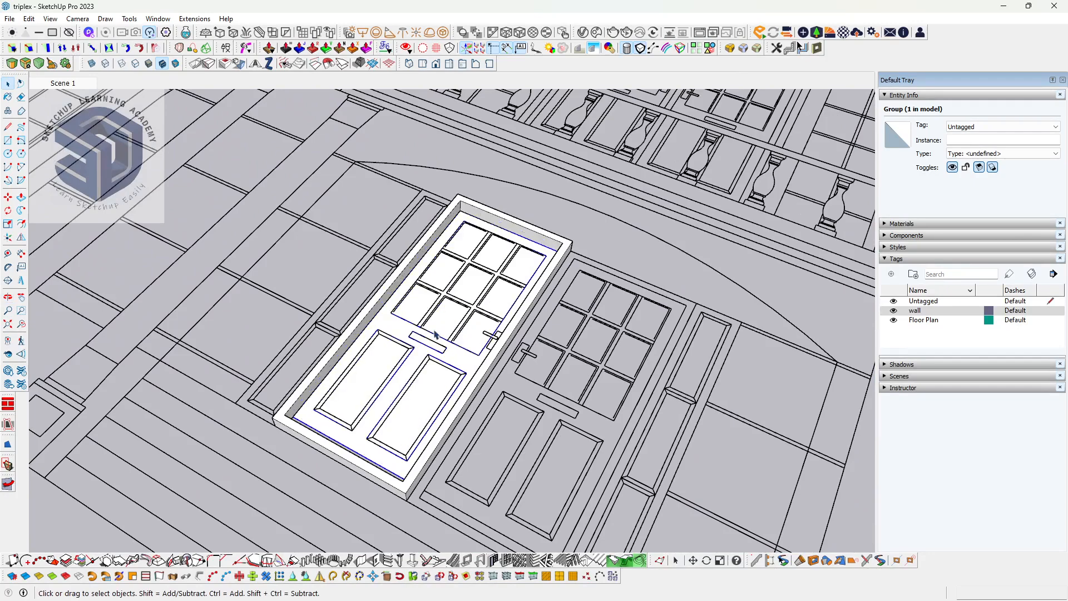
- Inside the door leaf group, extrude the leaf face surrounding the glazed area, letter slot and lower panels upward by 1"
scroll(435, 335, "up", 2)
middle_click_drag(435, 335, 429, 353)
scroll(444, 429, "up", 1)
middle_click_drag(444, 429, 443, 369)
scroll(450, 372, "down", 1)
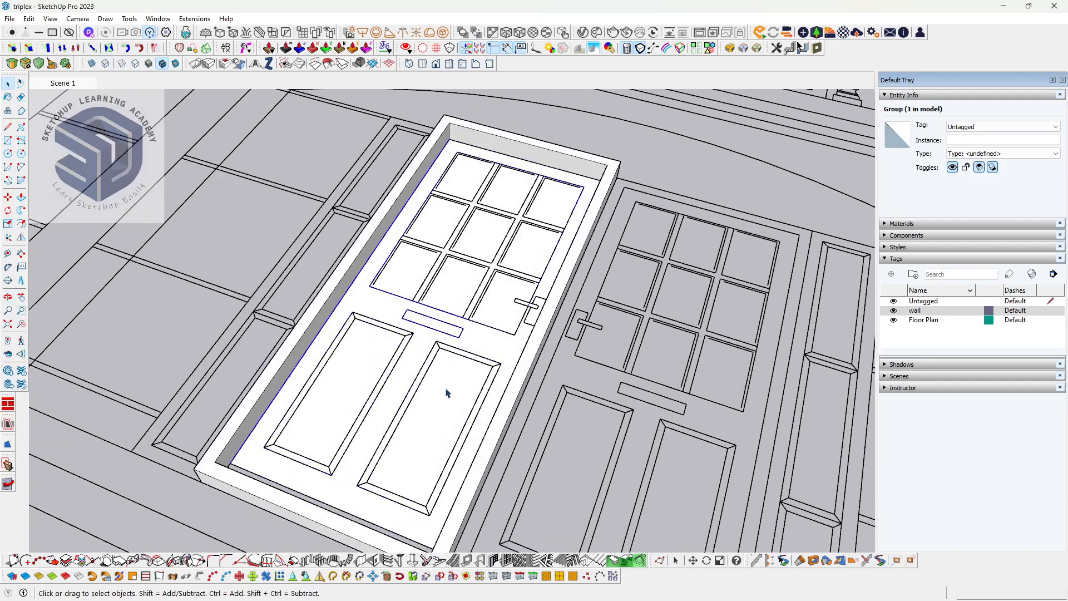
scroll(445, 378, "up", 1)
double_click(453, 367)
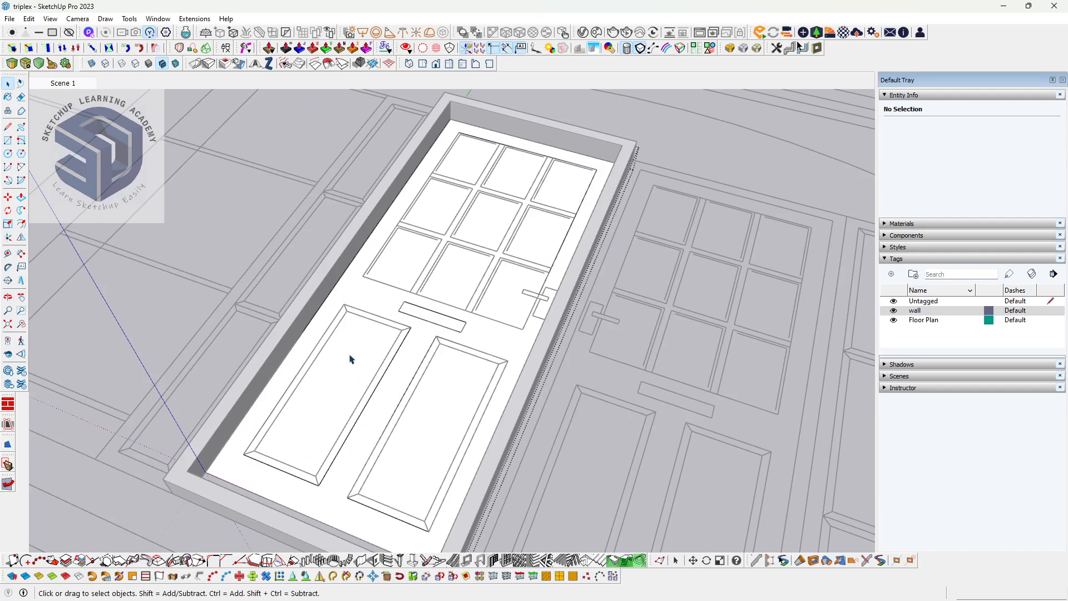
key("p")
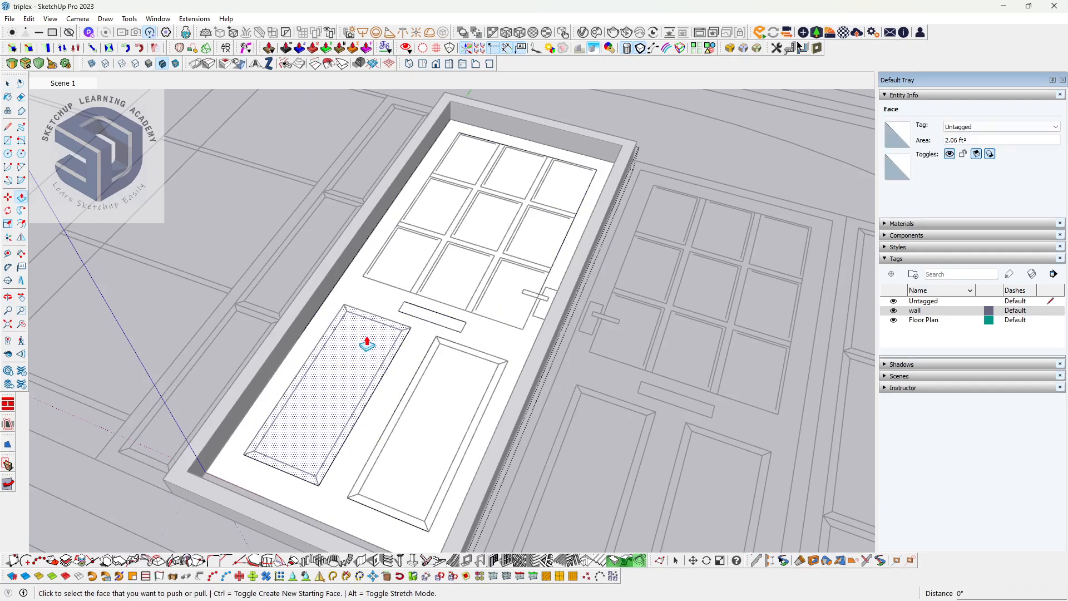
left_click(375, 295)
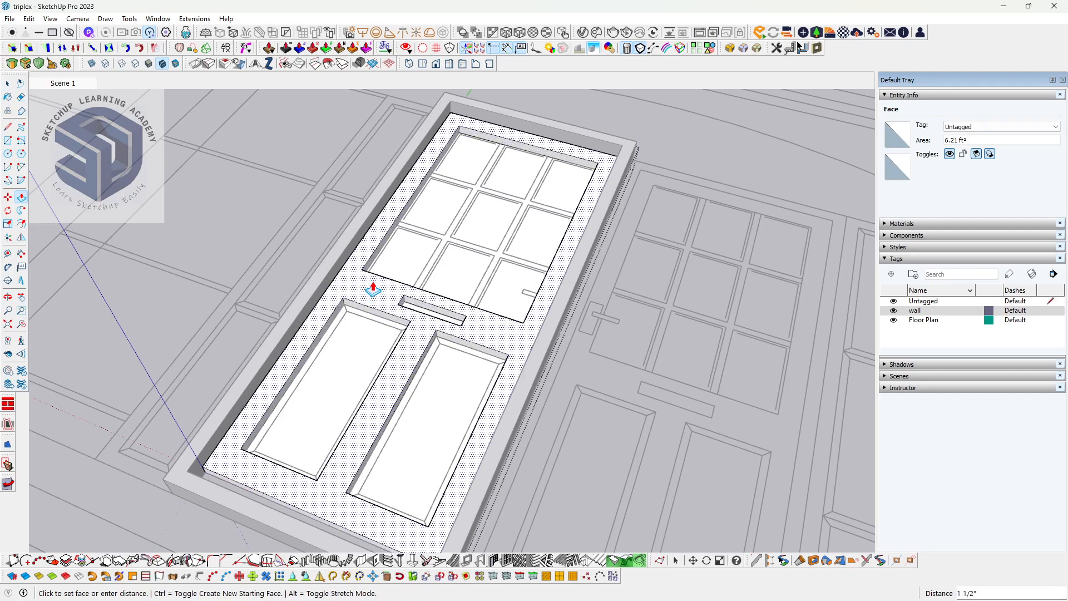
middle_click_drag(400, 361, 425, 309)
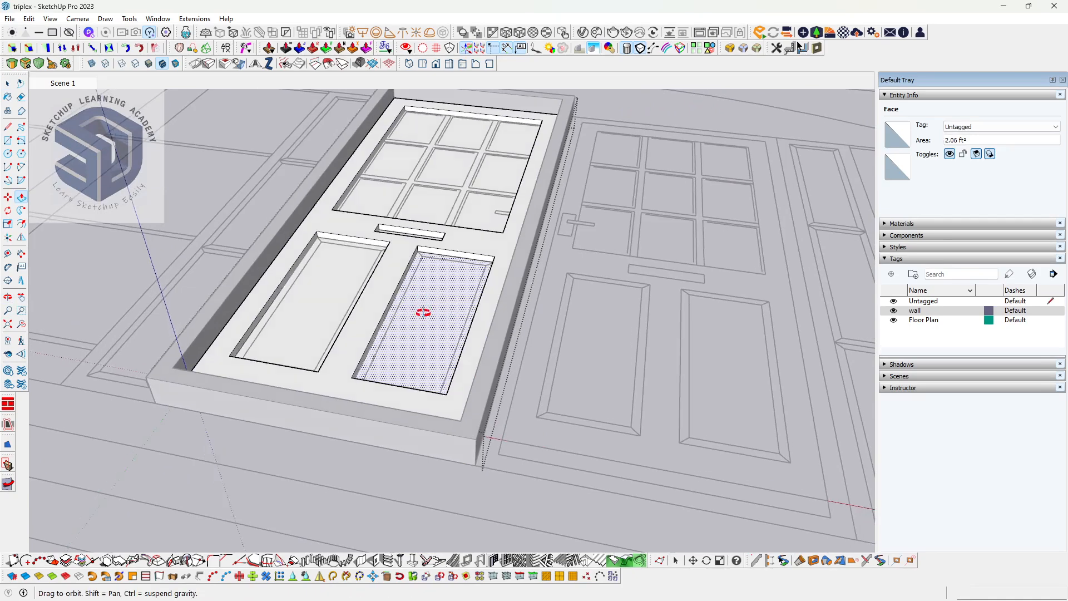
- Pull the lower-left panel face up 1" so it is flush with the surrounding leaf face
scroll(401, 363, "up", 3)
scroll(345, 285, "up", 2)
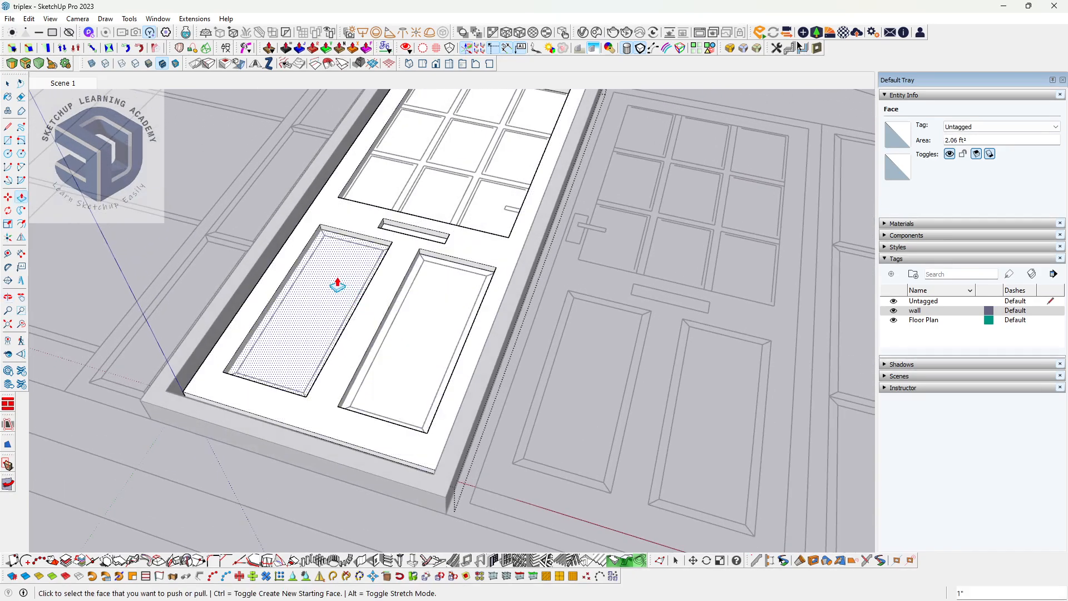
left_click(338, 285)
left_click(390, 263)
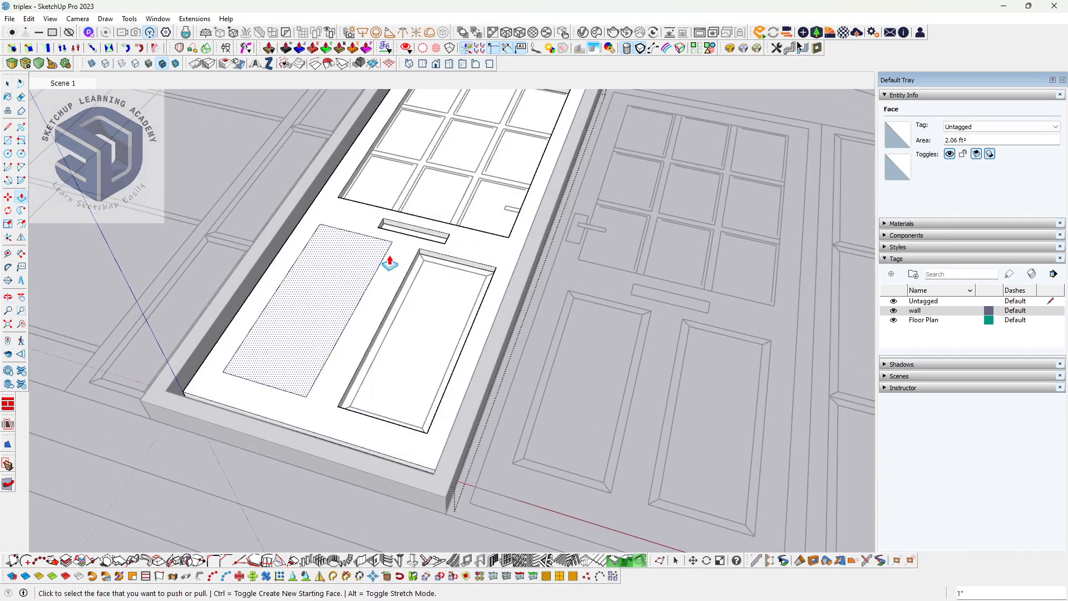
- Show the back edges and try offsetting the lower-left panel's outline inward by about 1"
middle_click_drag(389, 263, 362, 267)
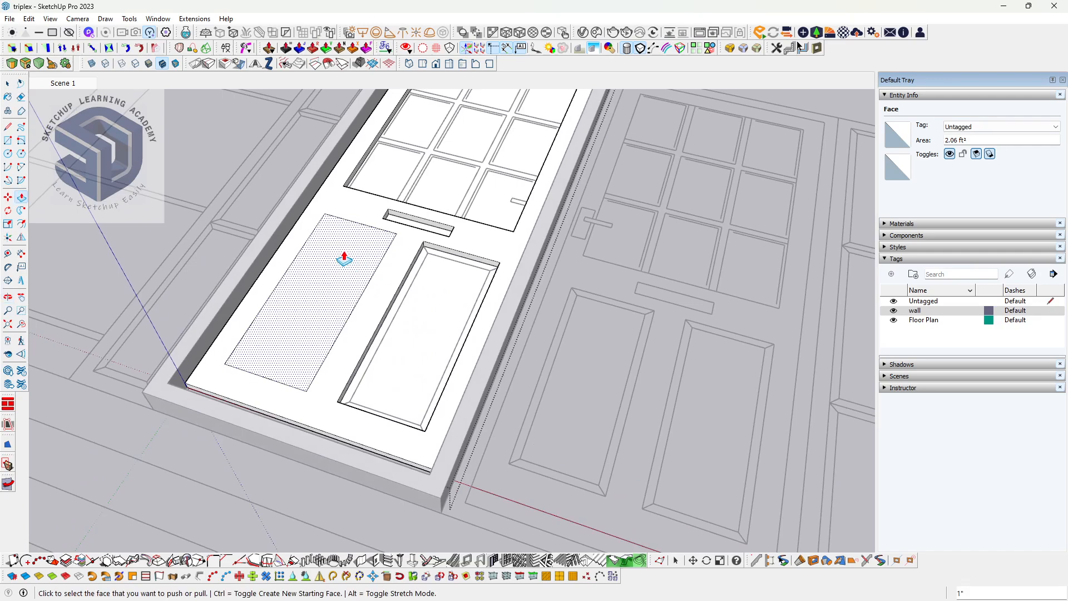
scroll(342, 257, "up", 2)
key("k")
middle_click_drag(342, 257, 345, 243)
key("space")
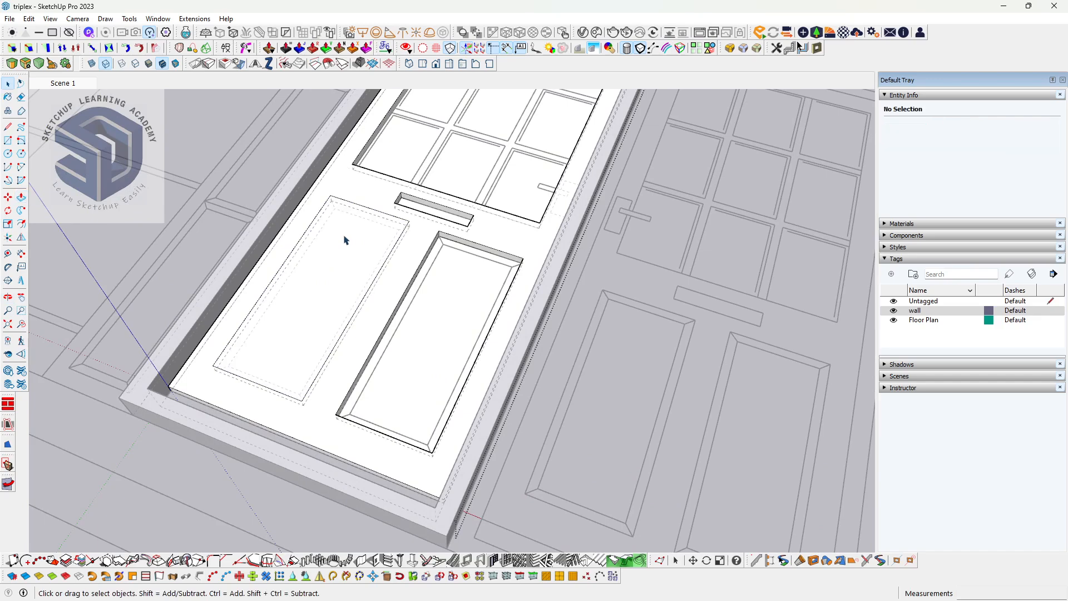
left_click(345, 242)
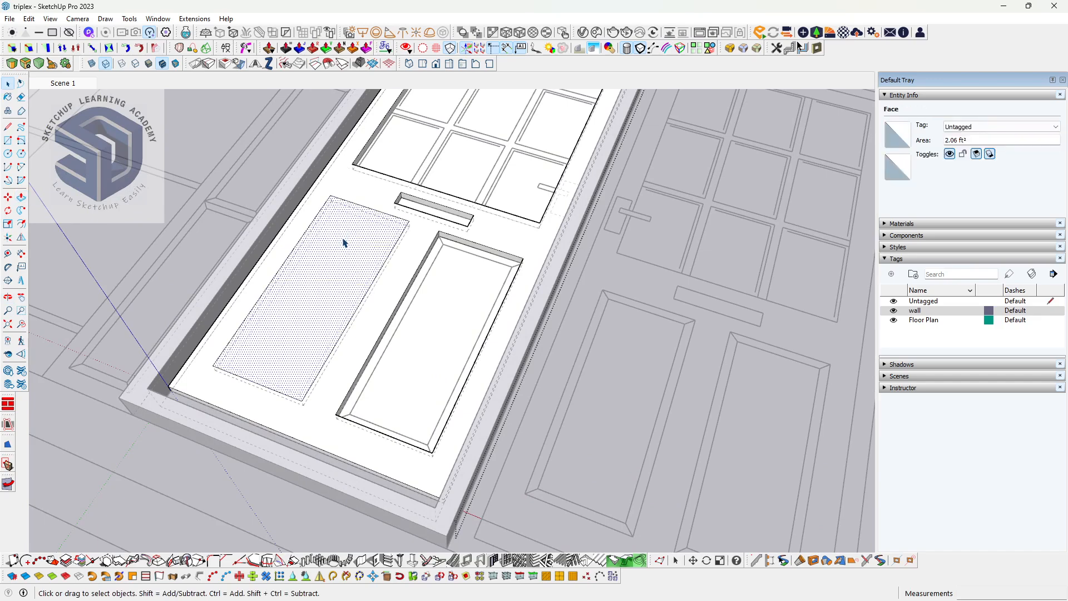
key("f")
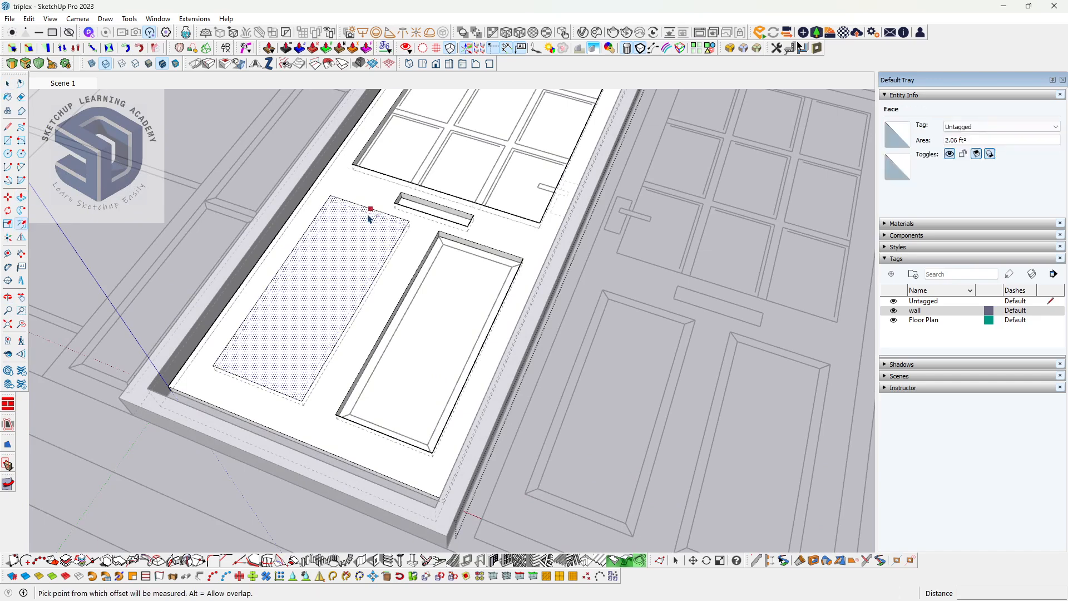
left_click(372, 211)
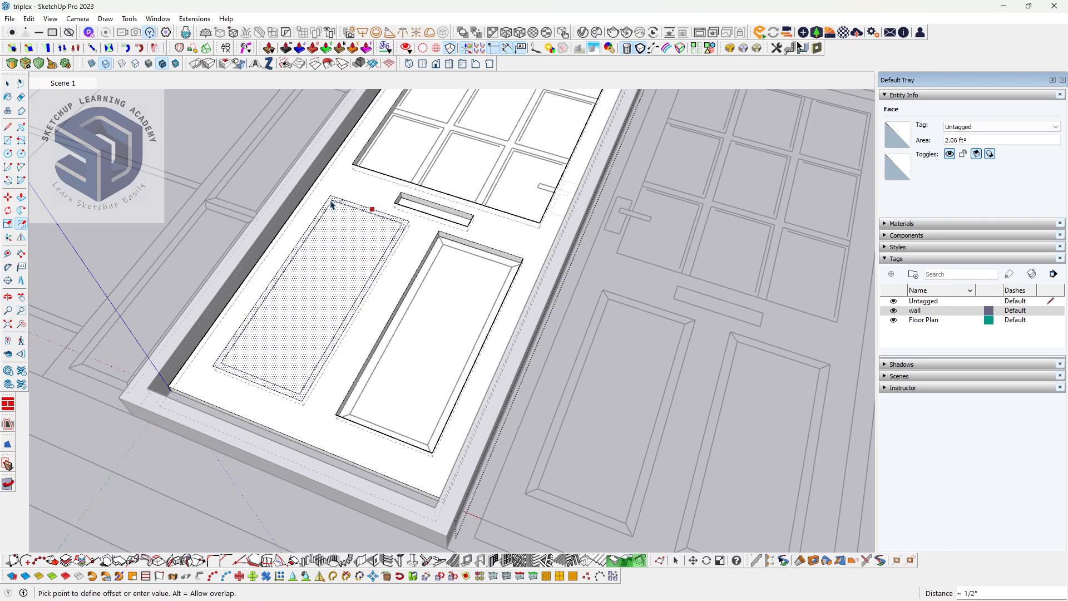
scroll(337, 203, "up", 3)
scroll(337, 203, "up", 2)
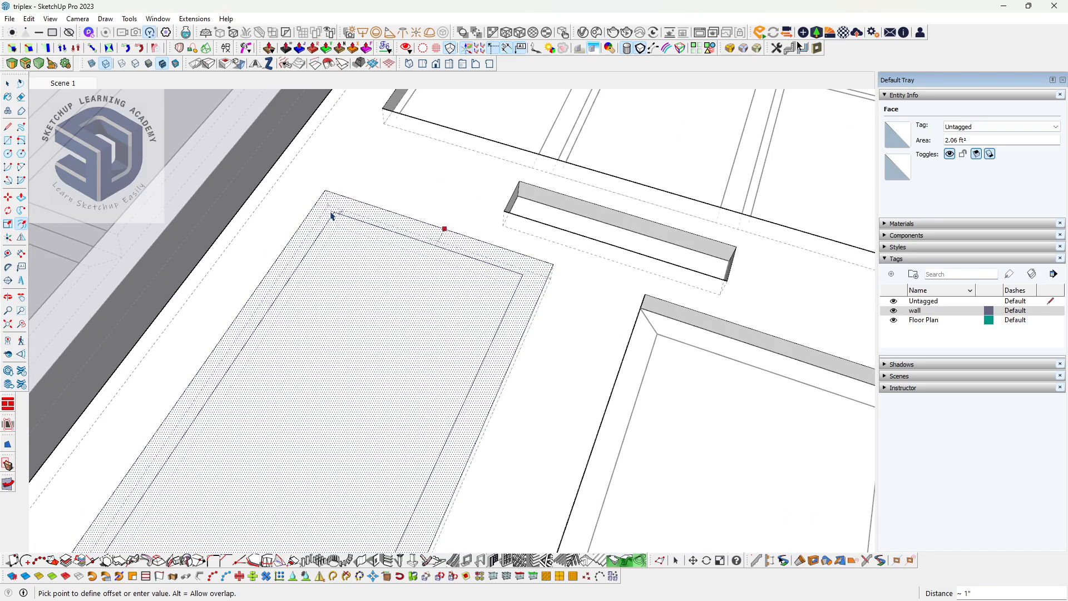
left_click(332, 216)
middle_click_drag(353, 224, 429, 269)
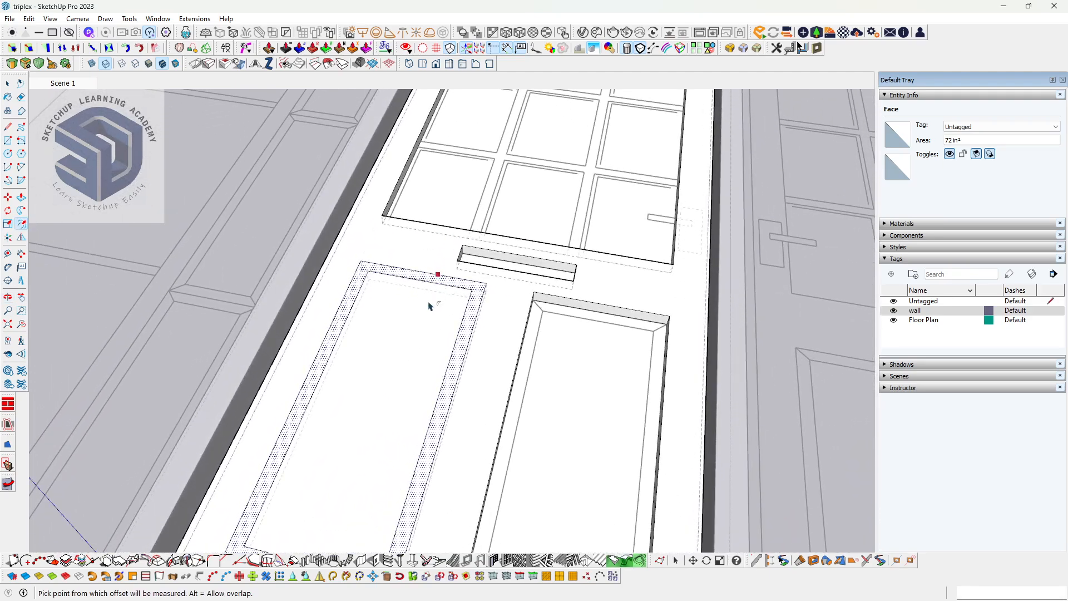
middle_click_drag(429, 306, 405, 287)
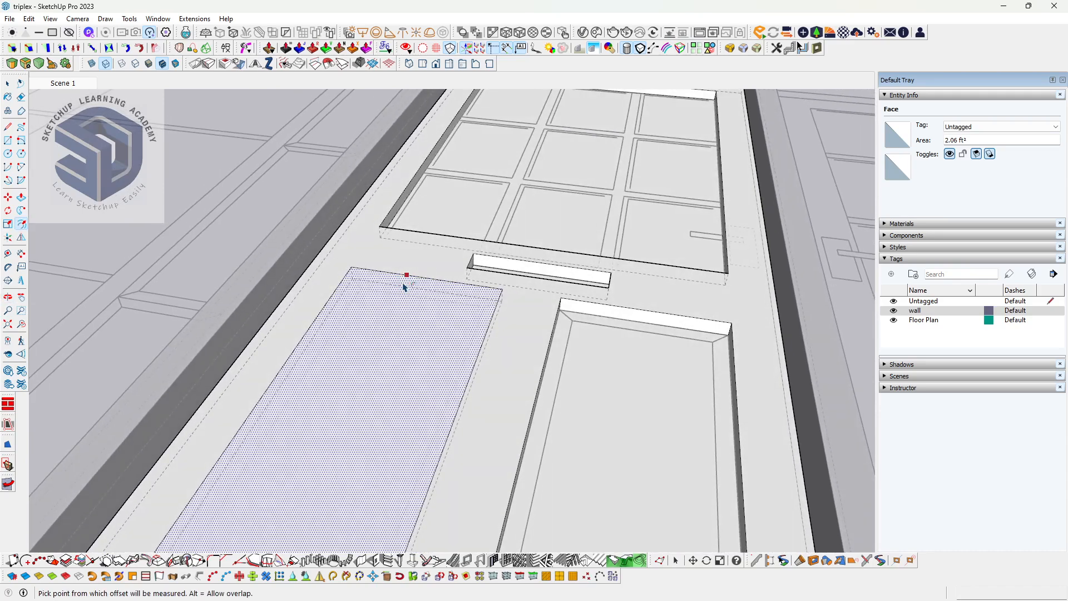
- Push the lower-left panel face down to recess it slightly below the surrounding leaf face
key("p")
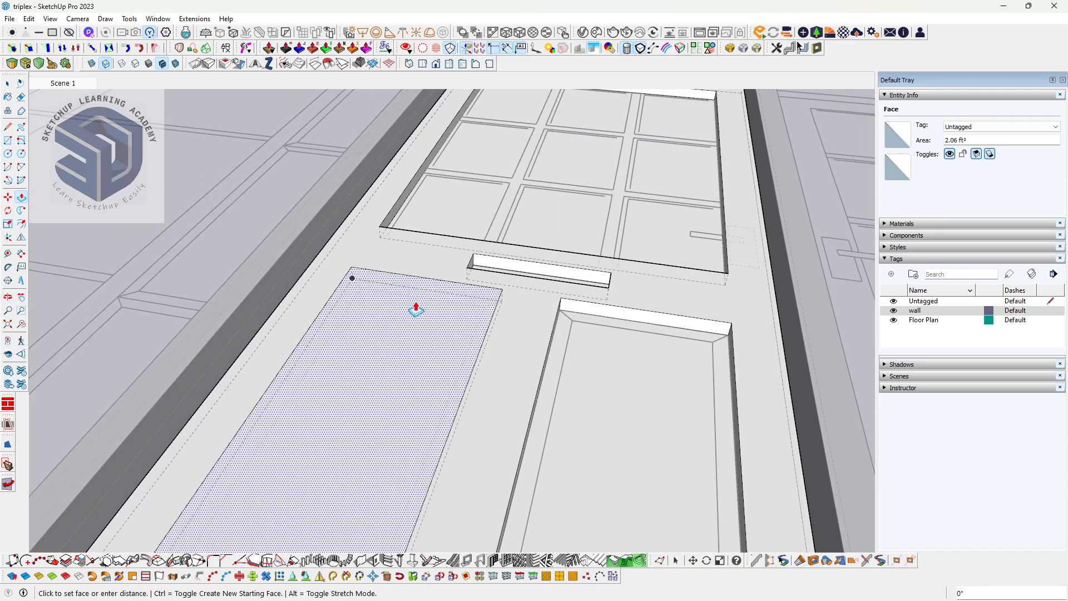
left_click(420, 308)
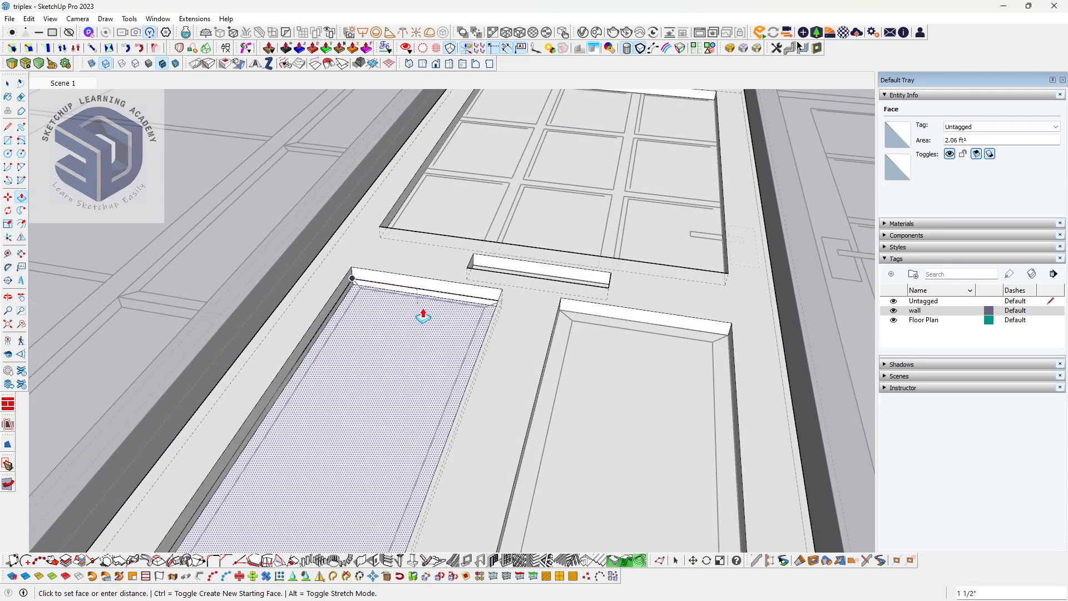
key("Return")
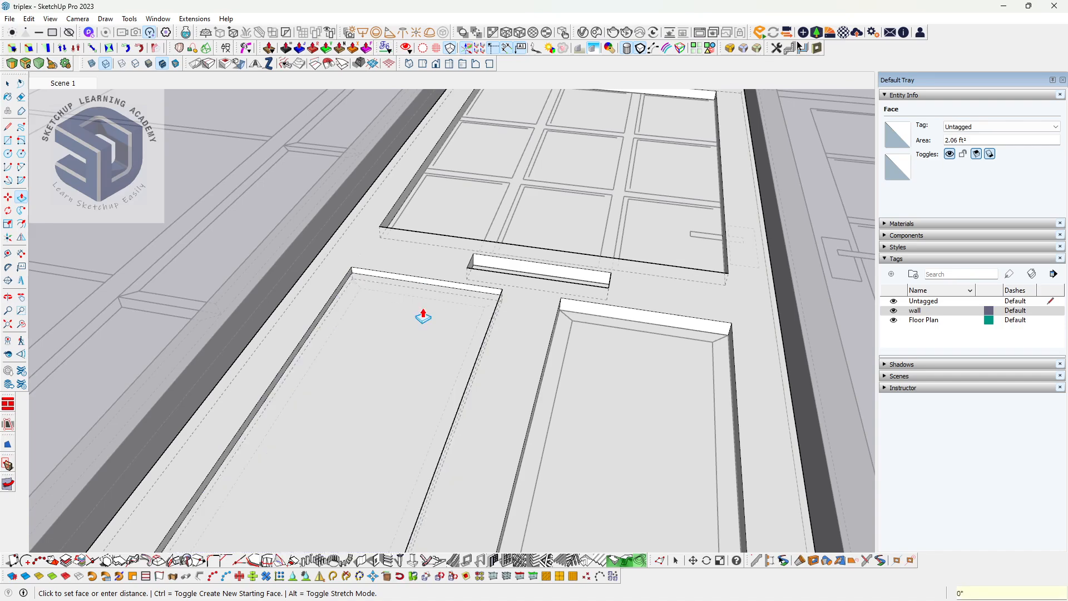
- Try to scale the recessed lower-left panel face lengthwise about its centre
middle_click_drag(422, 312, 398, 316)
key("space")
left_click(377, 346)
scroll(376, 350, "down", 2)
key("s")
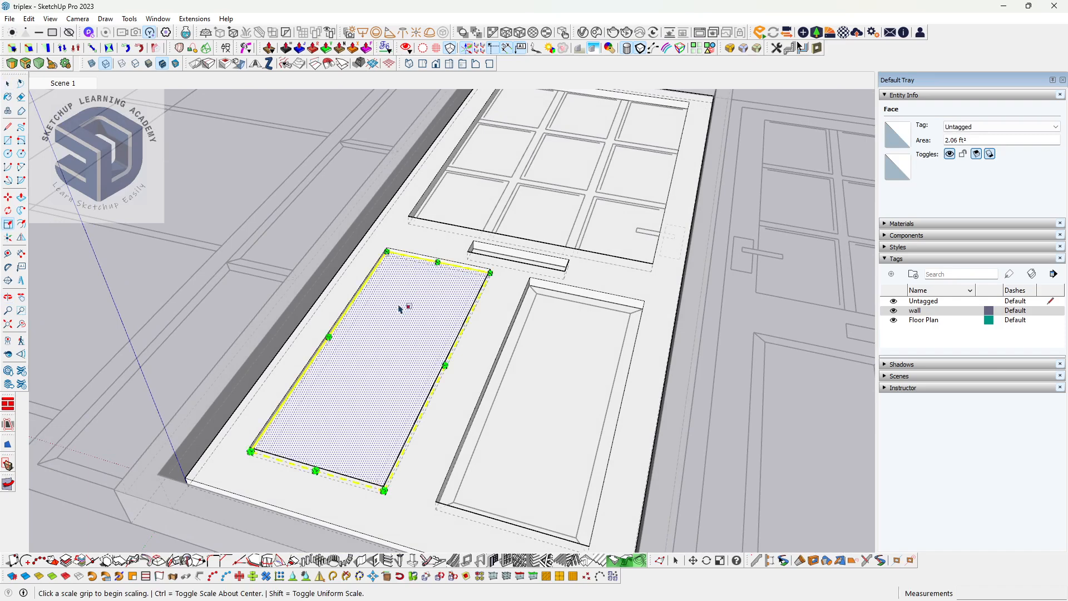
scroll(435, 265, "up", 3)
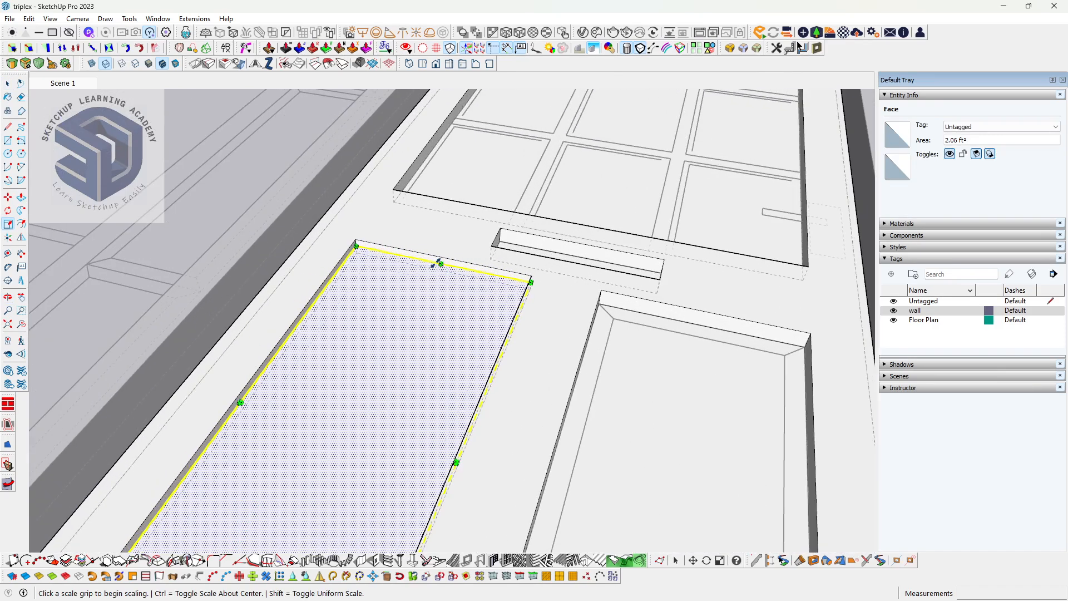
left_click(441, 261, "ctrl")
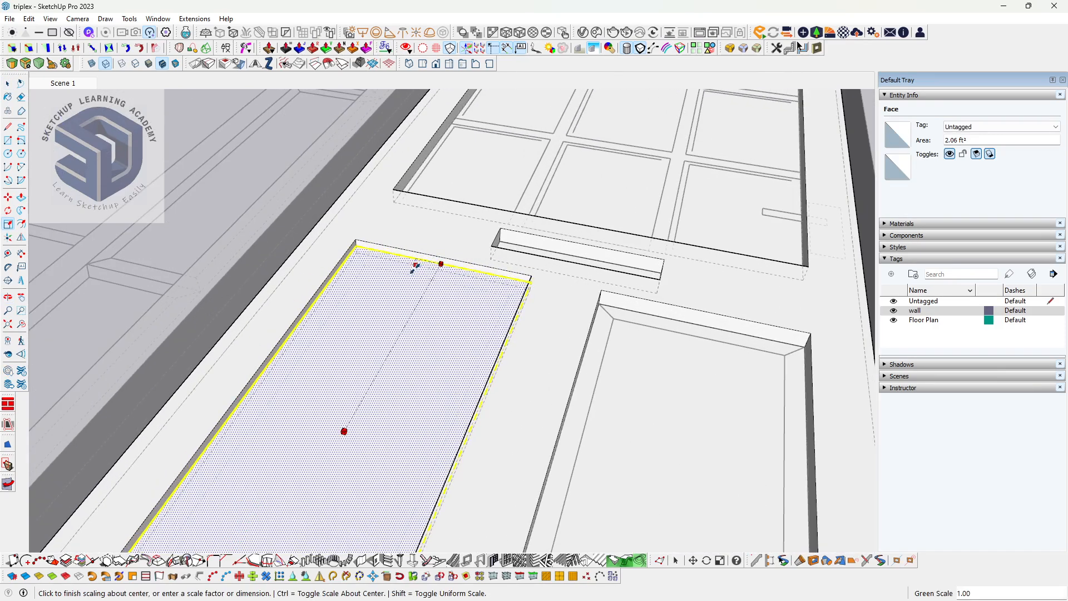
left_click(357, 253)
mouse_move(396, 262)
middle_mouse_down()
mouse_move(358, 317)
mouse_move(381, 247)
middle_mouse_up()
scroll(381, 247, "up", 2)
left_click(493, 287)
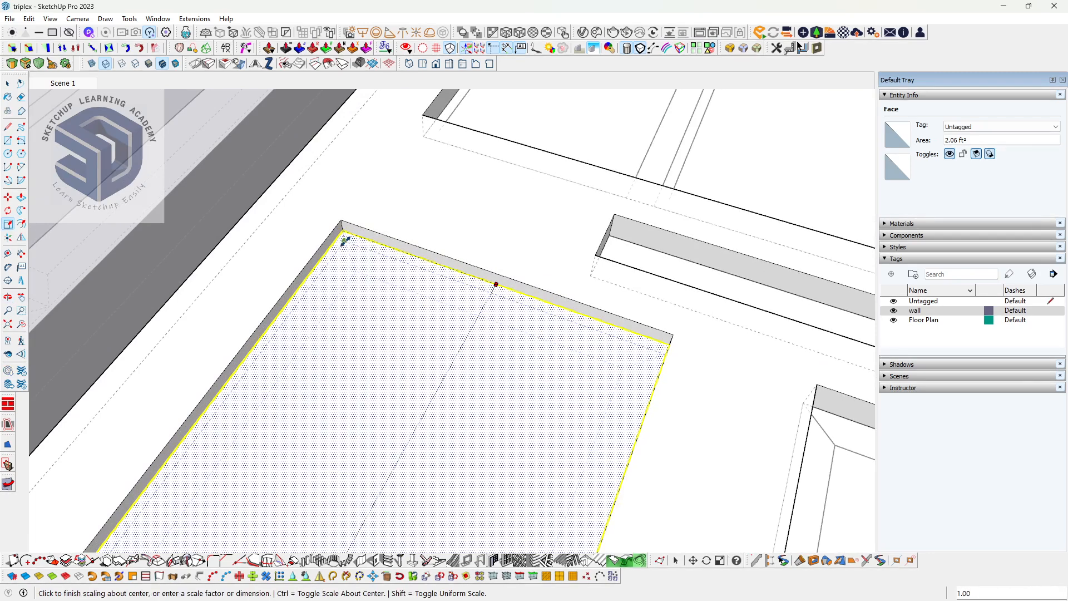
key("ctrl")
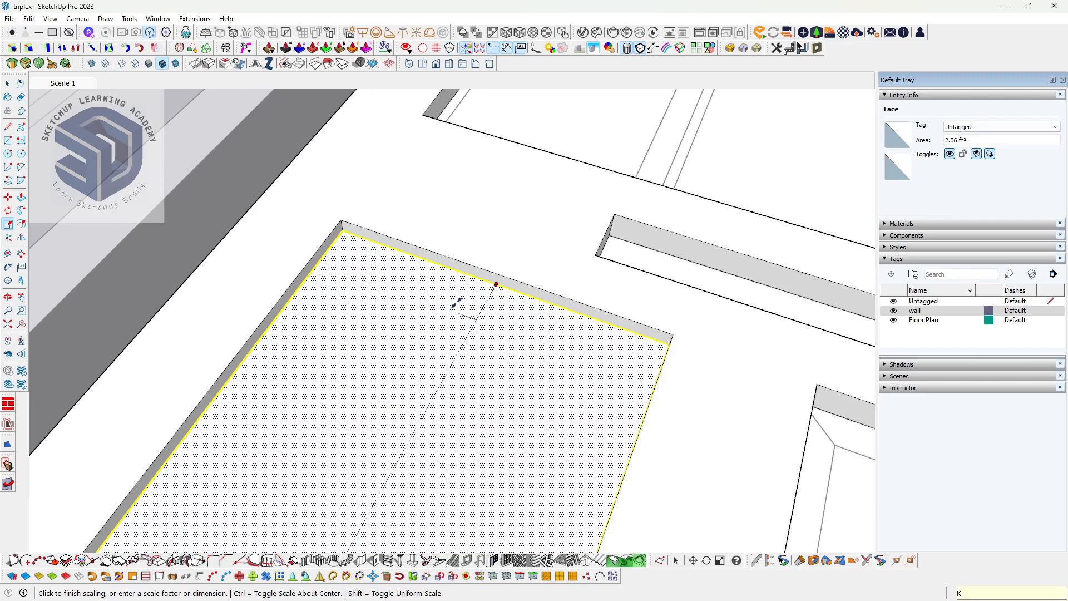
key("space")
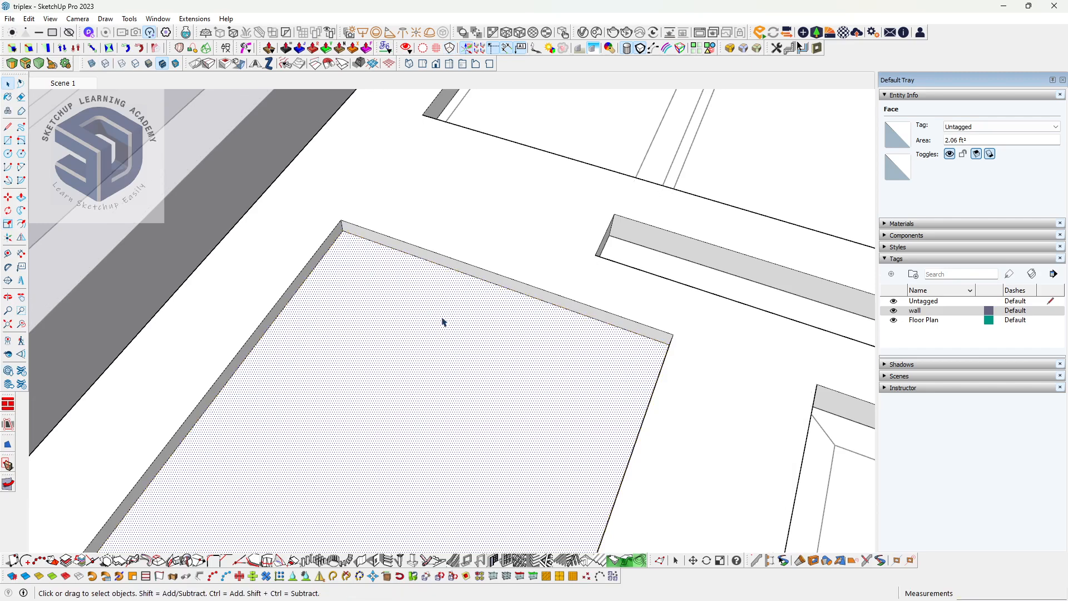
- Scale the recessed lower-left panel face lengthwise about its centre to 0.96
key("s")
left_click(494, 286)
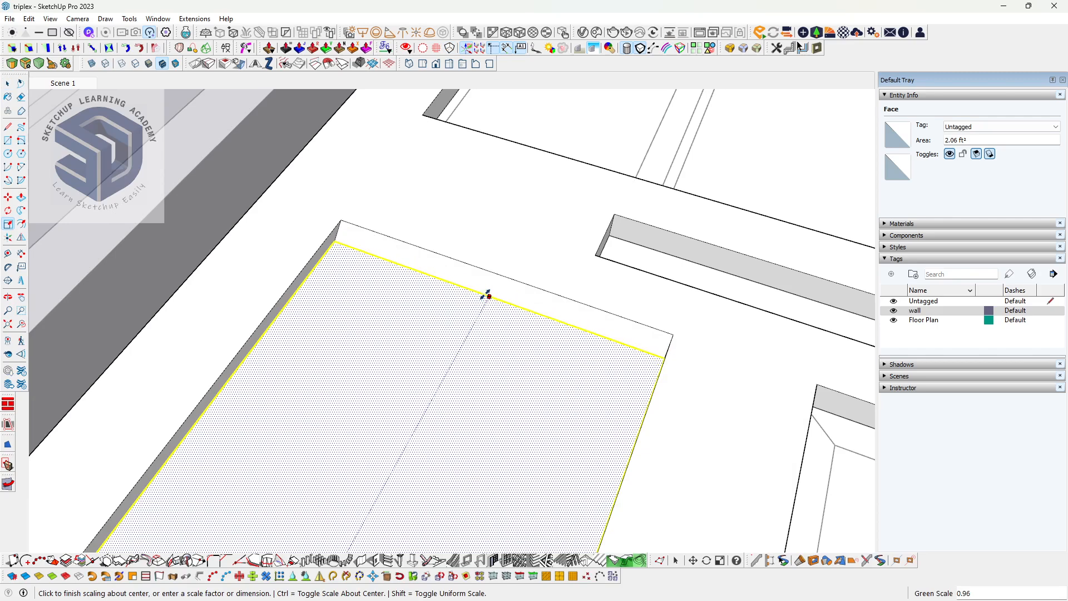
key("ctrl")
left_click(486, 295)
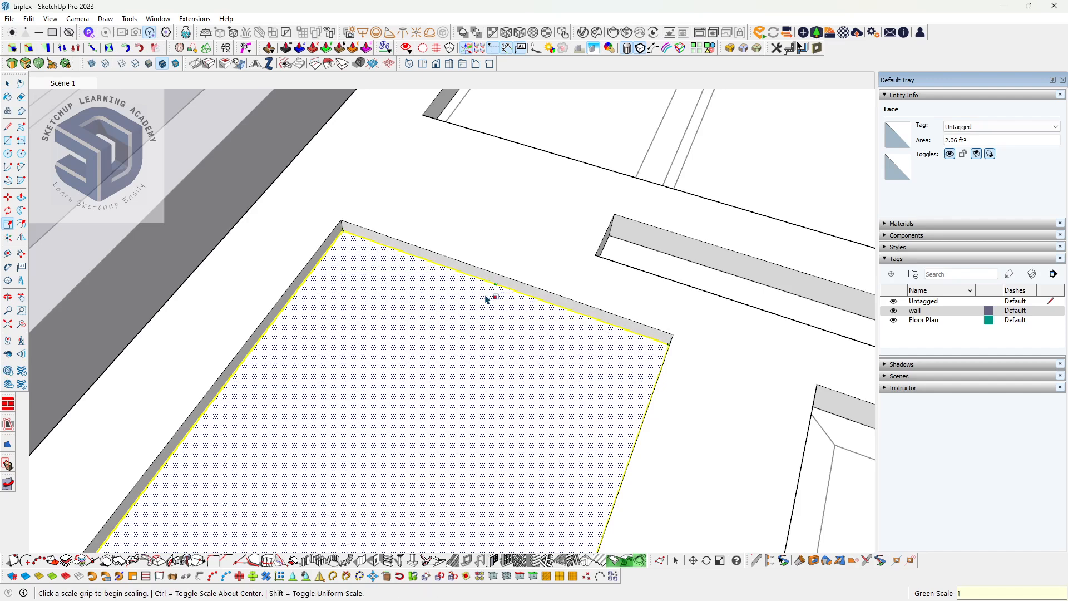
left_click(492, 285)
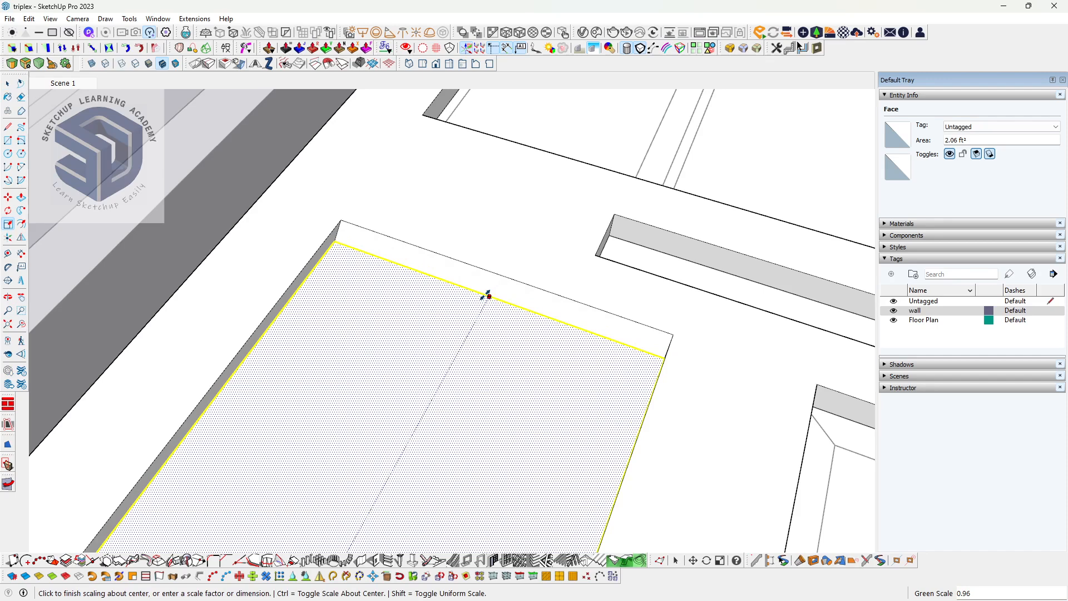
left_click(486, 295)
- Scale the lower-left panel face across its width about its centre to 0.91
middle_click_drag(486, 295, 315, 349)
left_click(322, 309)
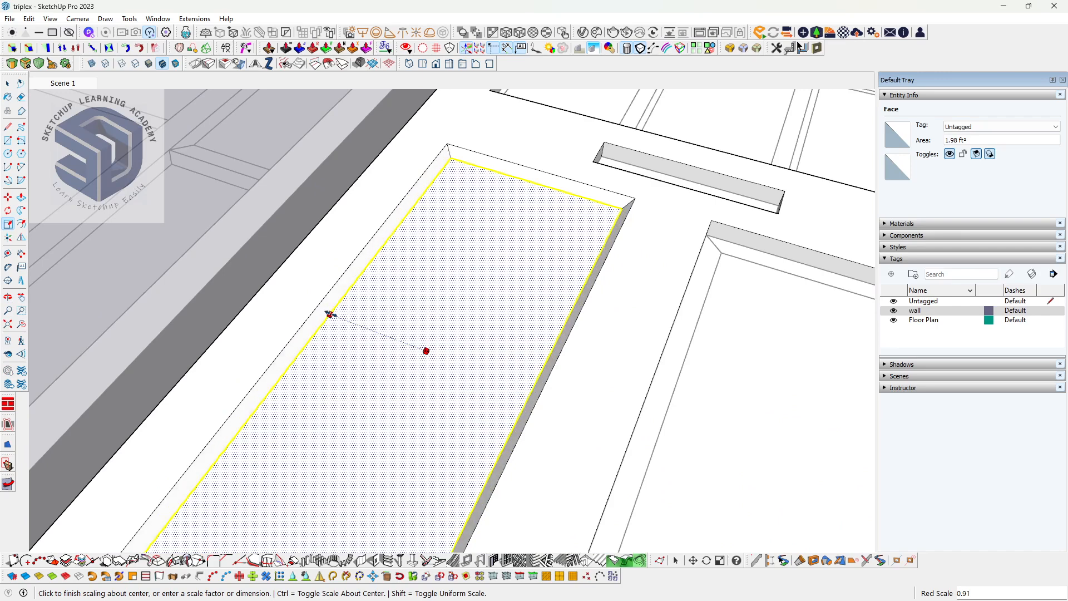
left_click(330, 314)
scroll(409, 319, "down", 5)
key("space")
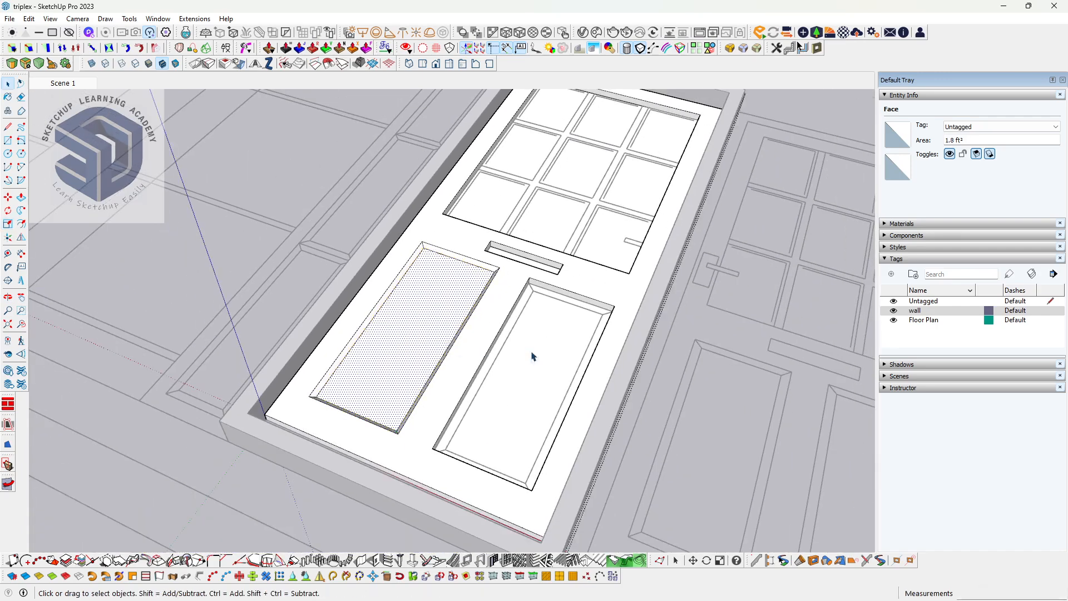
- Pull the lower-right panel face up 1" flush with the leaf face and push it back down into a slight recess
left_click(549, 358)
middle_click_drag(551, 359, 529, 299)
scroll(560, 325, "up", 2)
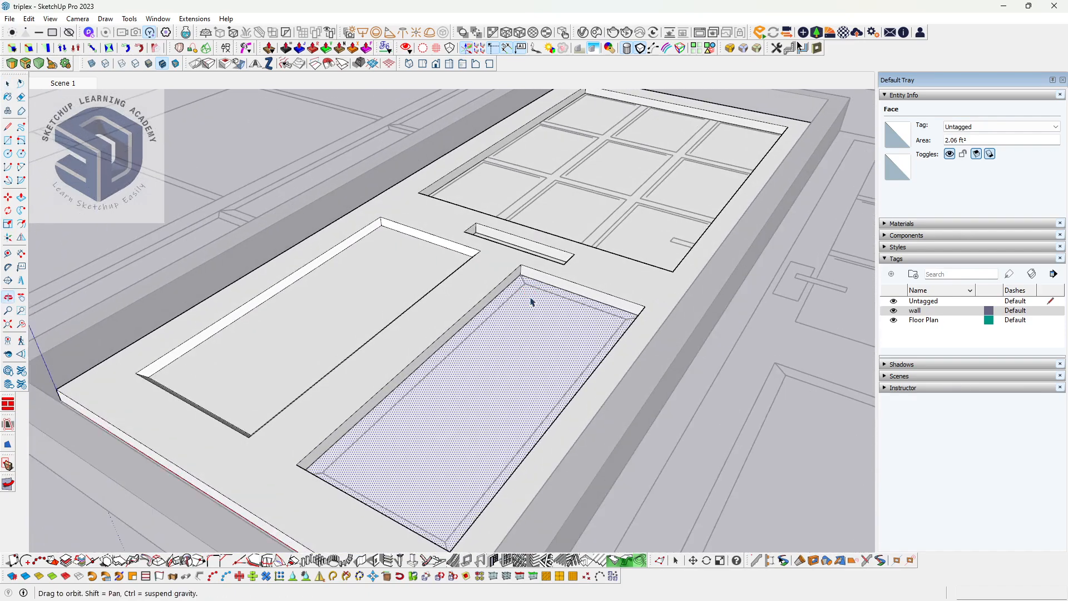
key("p")
left_click(529, 306)
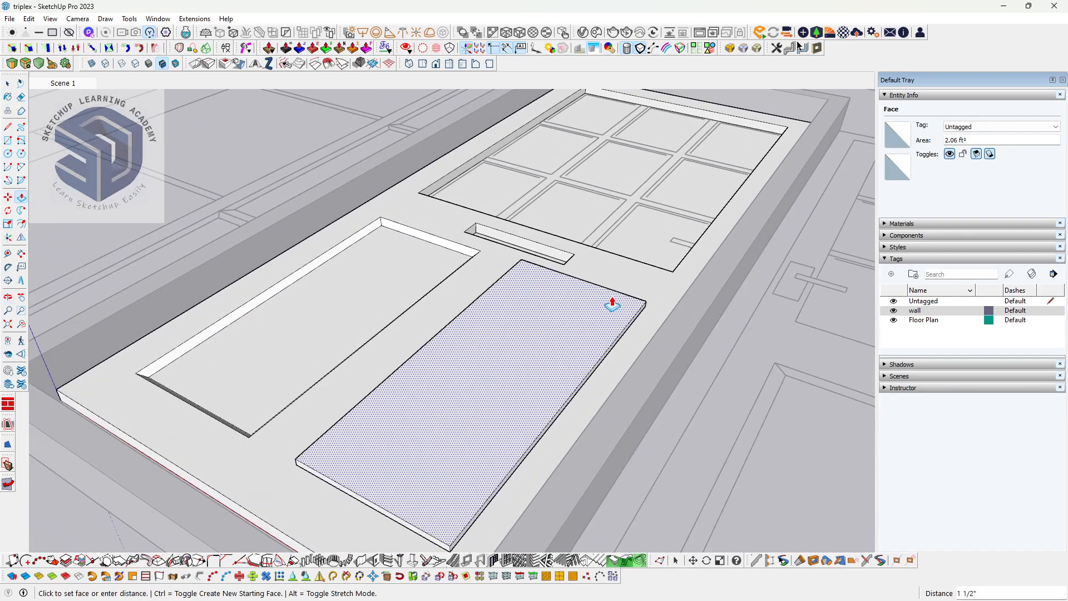
left_click(645, 307)
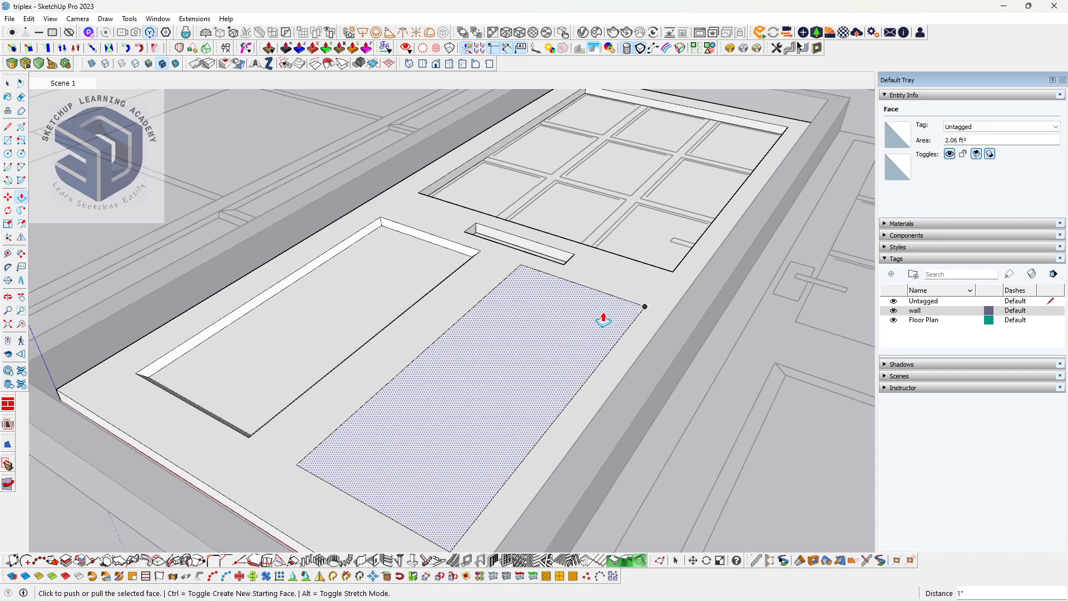
left_click(557, 320)
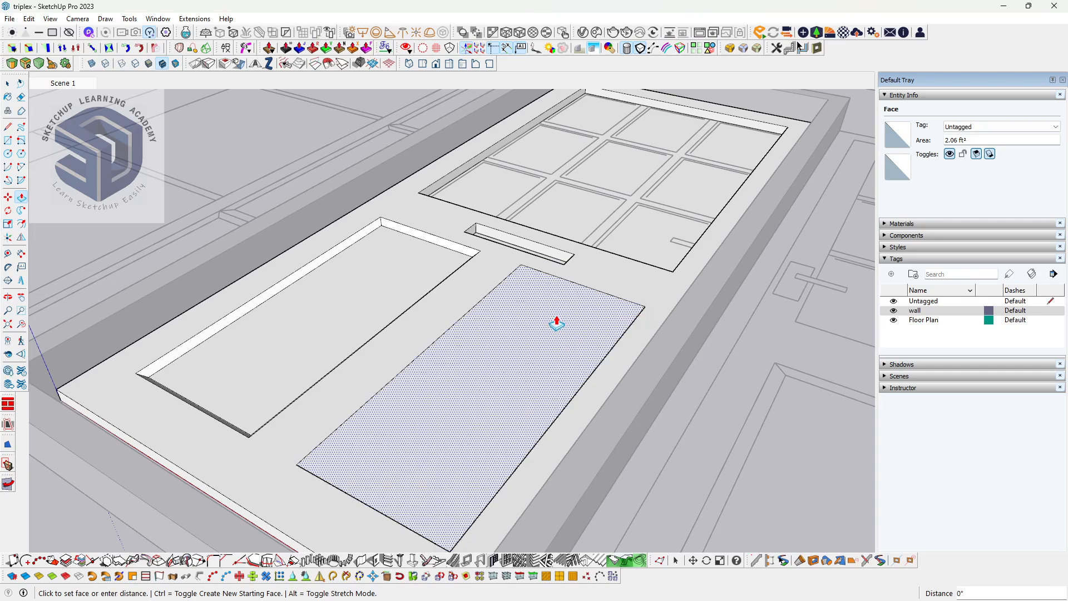
left_click(379, 300)
- Scale the lower-right panel face about its centre, to 0.94 lengthwise and slightly narrower across its width
key("s")
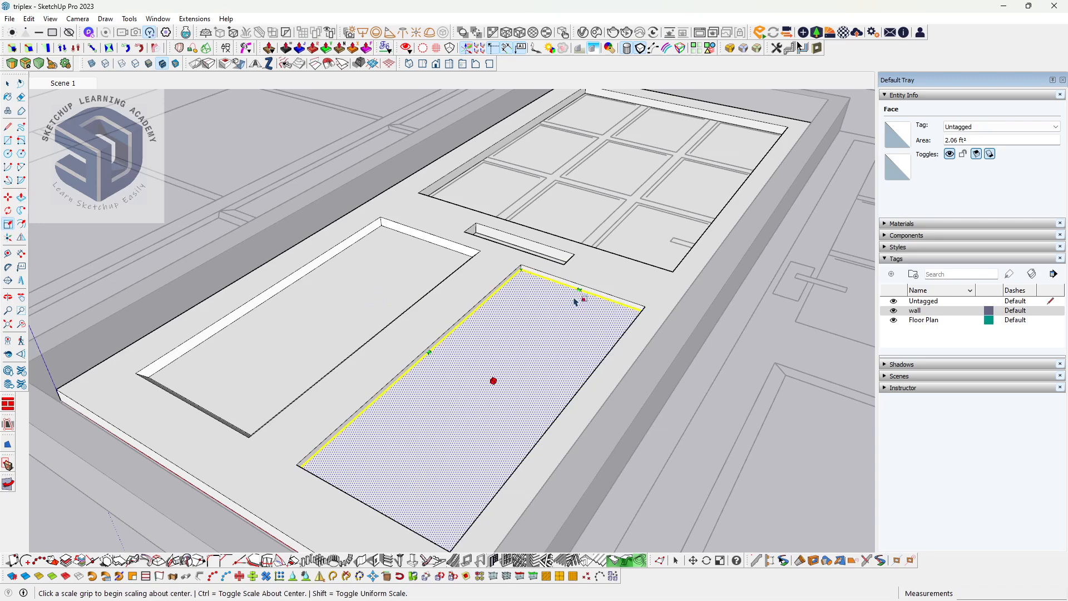
left_click_drag(578, 289, 574, 293)
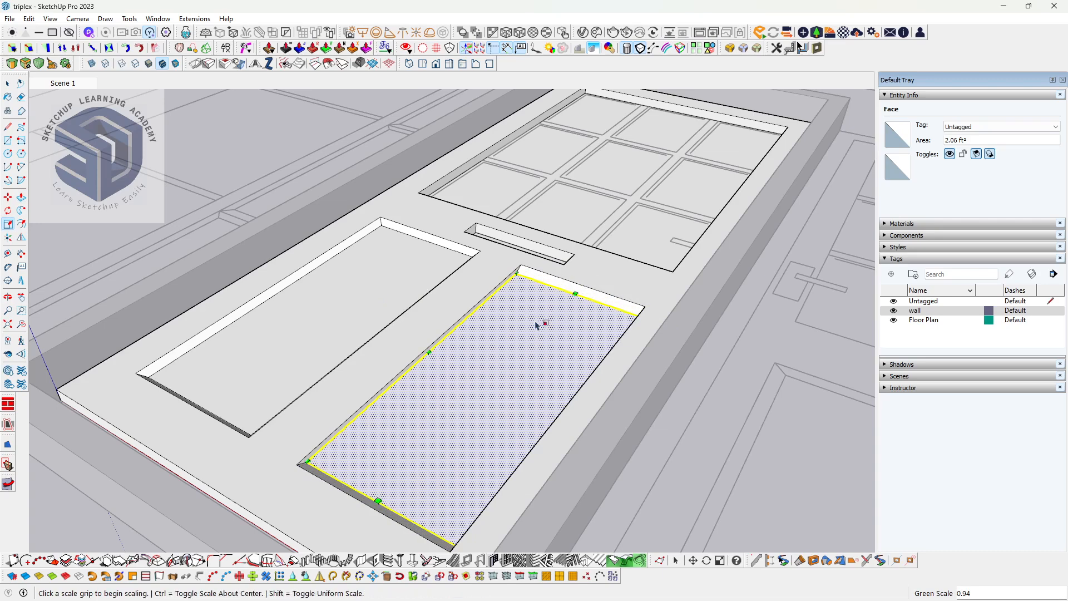
left_click_drag(428, 353, 437, 358)
scroll(472, 344, "down", 4)
middle_click_drag(438, 254, 624, 327)
scroll(549, 356, "up", 4)
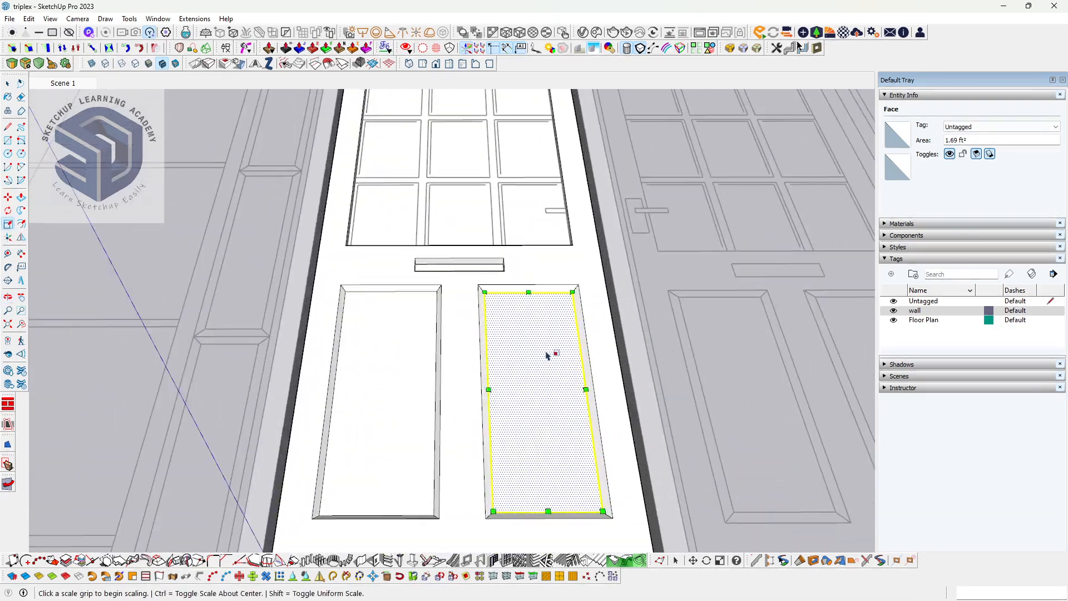
middle_click_drag(549, 356, 430, 344)
scroll(455, 337, "down", 3)
scroll(430, 341, "up", 3)
key("space")
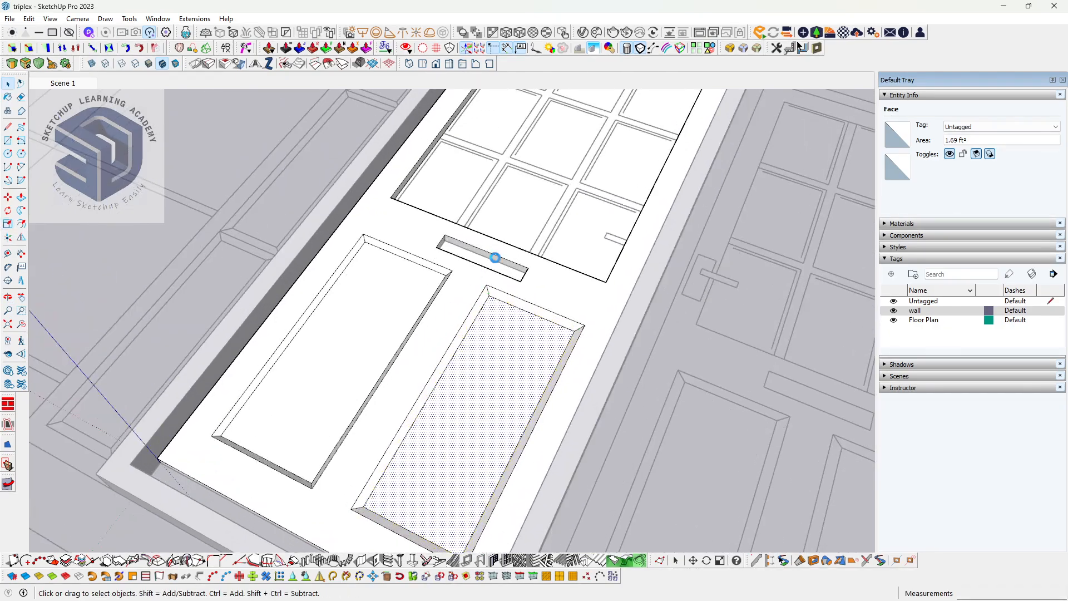
- Group the recessed upper glazed face of the door together with its bounding edges
left_click(509, 216)
middle_click_drag(509, 216, 434, 256)
scroll(486, 308, "down", 3)
scroll(506, 274, "up", 3)
middle_click_drag(506, 274, 478, 302)
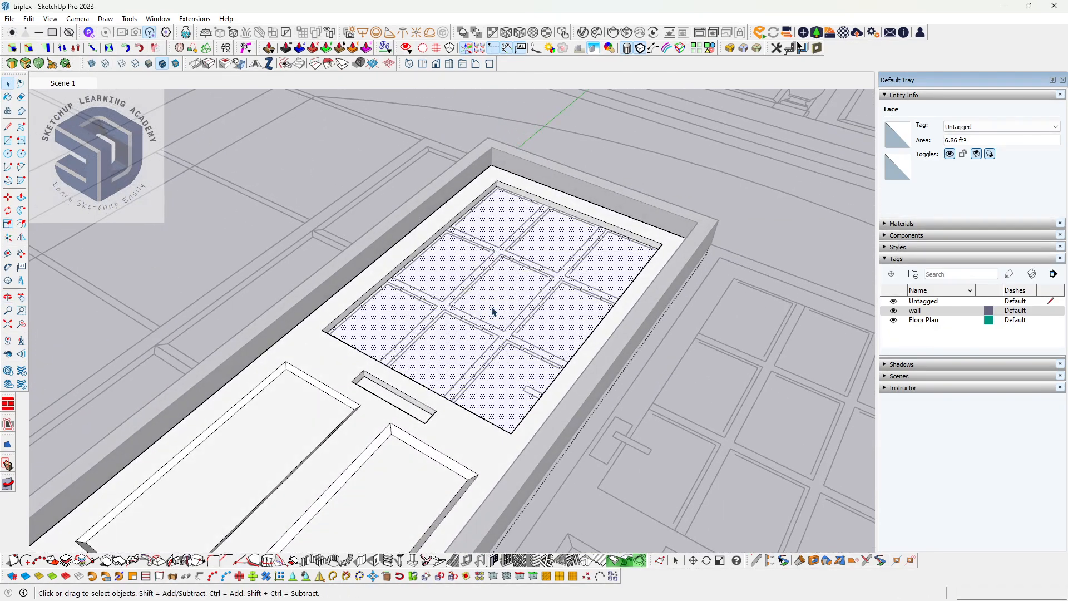
double_click(492, 313)
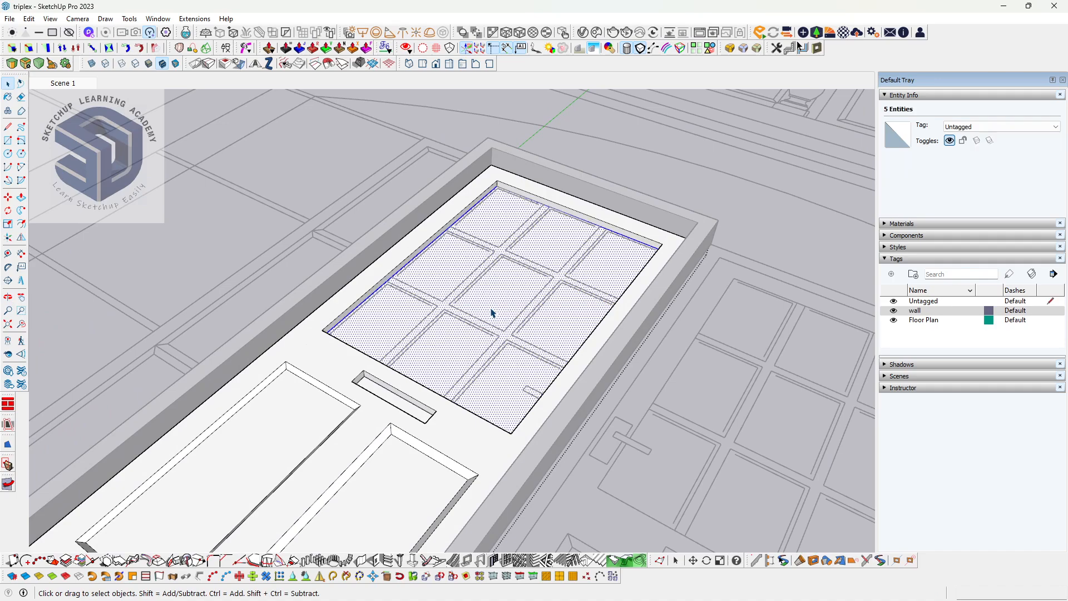
key("ctrl+g")
middle_click_drag(488, 303, 518, 401)
scroll(499, 294, "down", 3)
scroll(461, 373, "up", 5)
- Pull the small horizontal slot face below the glazing up 1/2" to make its recess shallower
left_click(446, 378)
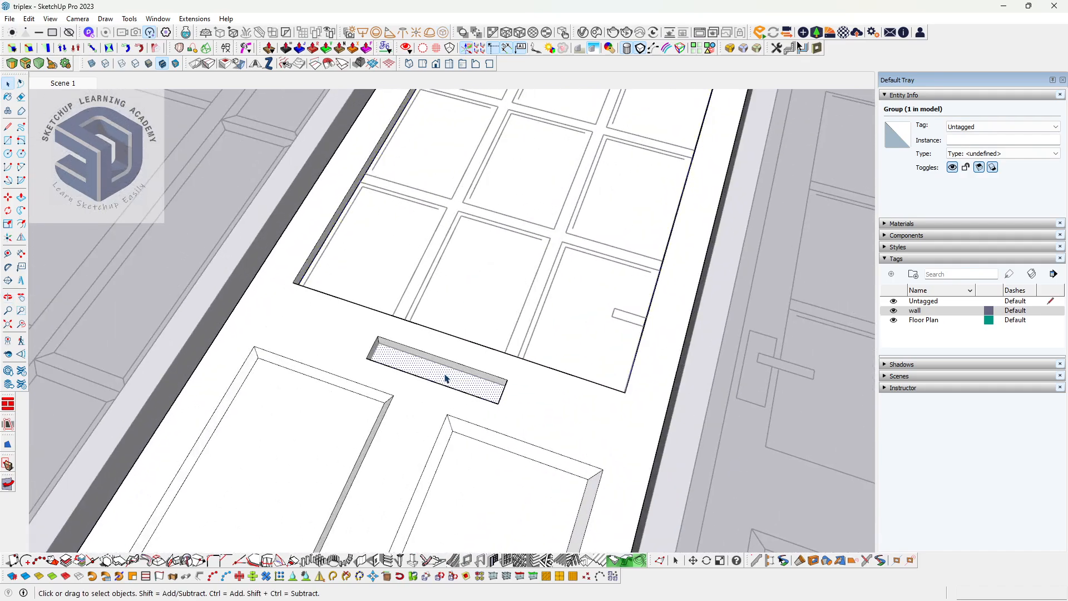
middle_click_drag(446, 379, 428, 359)
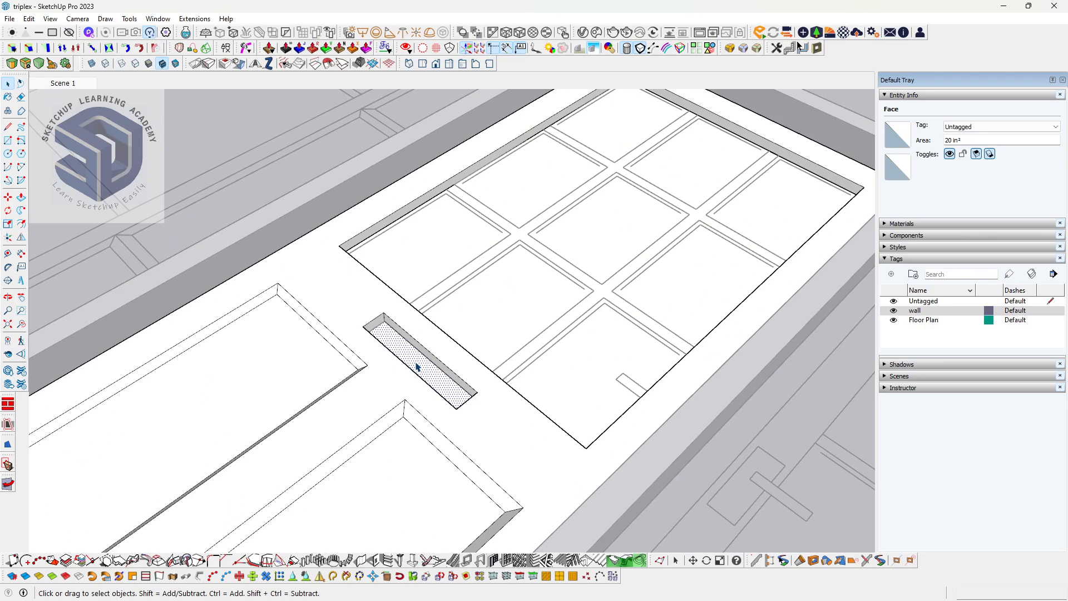
key("p")
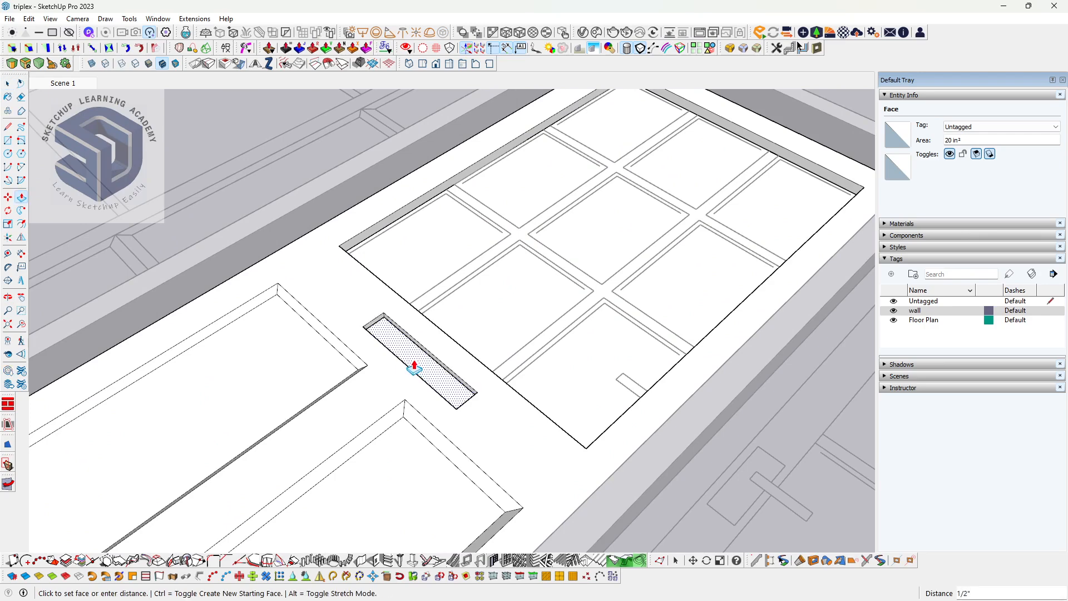
left_click(414, 367)
scroll(423, 368, "down", 5)
key("space")
middle_click_drag(439, 399, 495, 431)
- Select the door leaf with all its connected panel geometry and make it a group
left_click(515, 398)
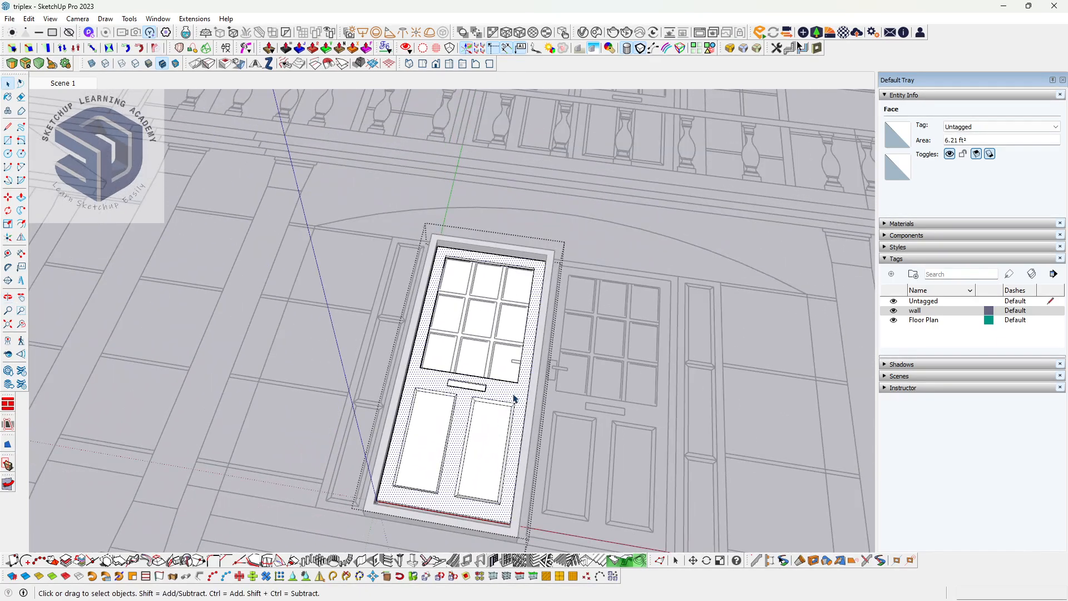
double_click(515, 397)
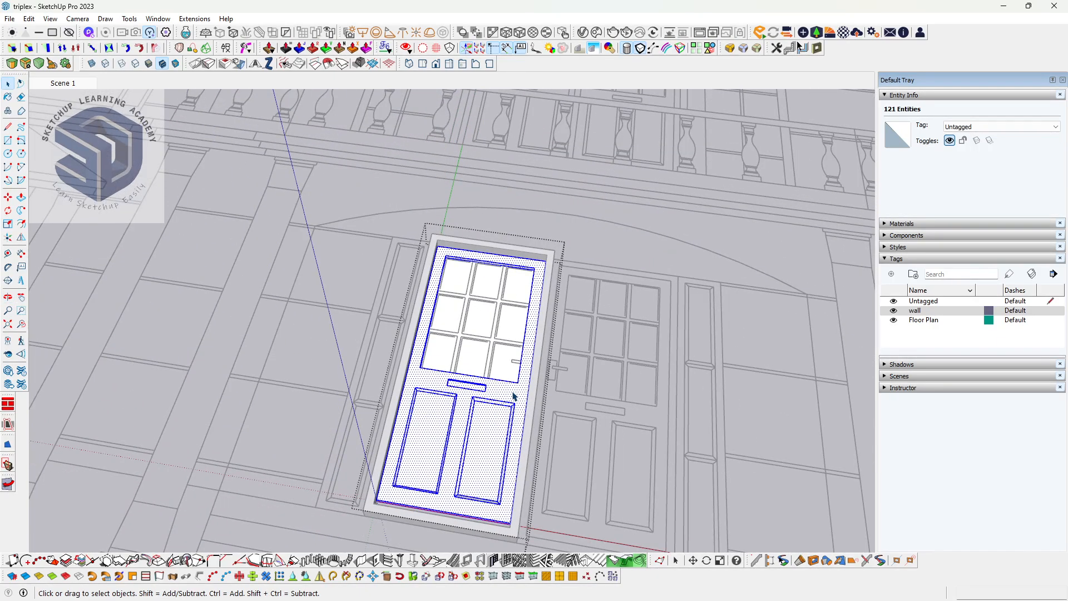
key("ctrl+g")
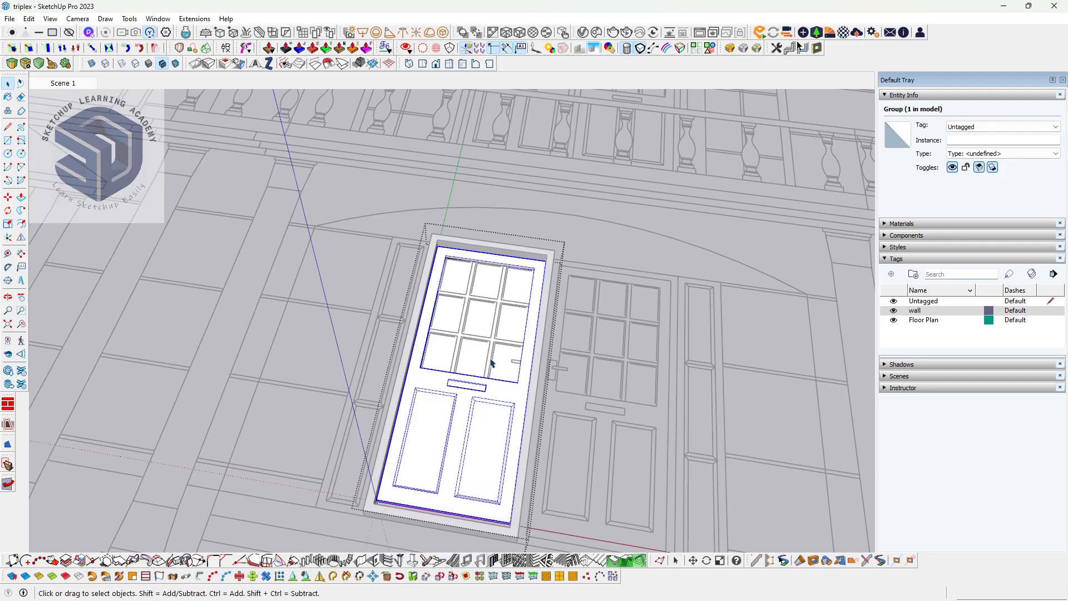
- Try mirroring a copy of the leaf group sideways across the plane along its long edge, starting from the corner at the origin
middle_click_drag(492, 436, 284, 256)
scroll(391, 314, "up", 4)
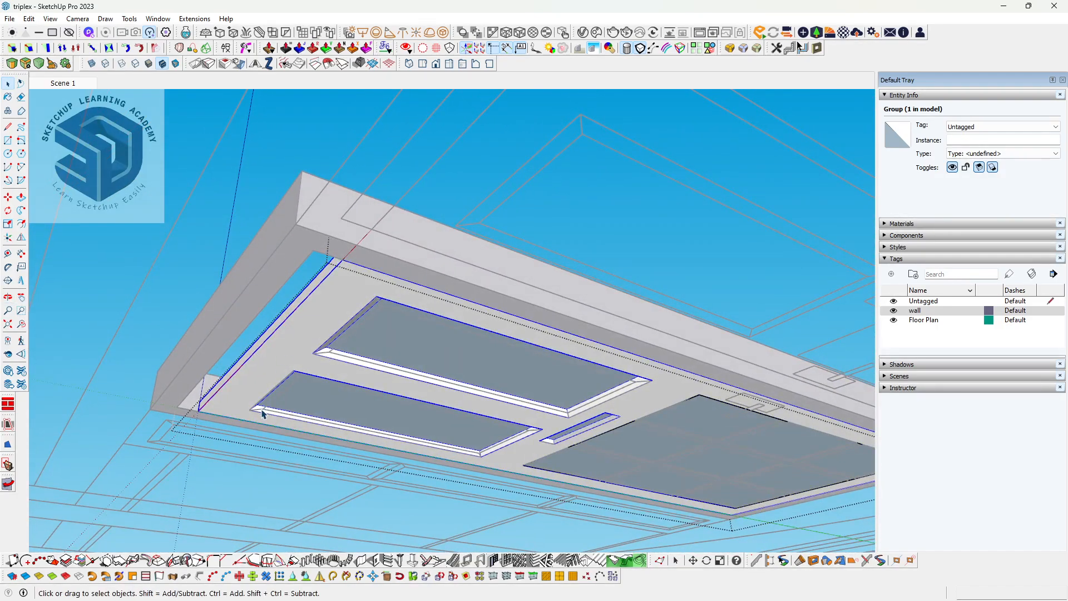
left_click(321, 581)
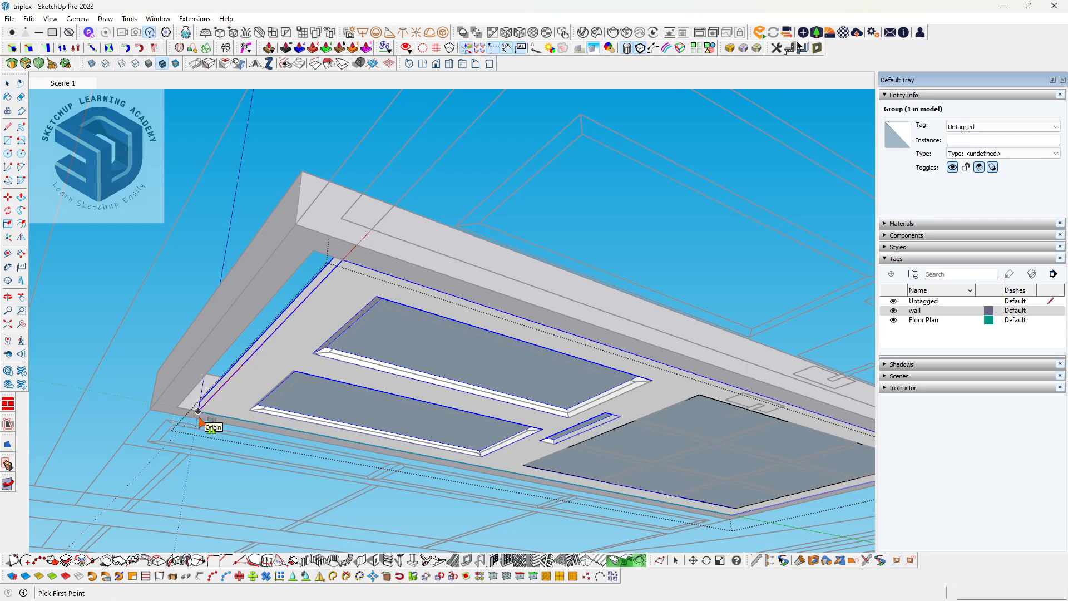
left_click(198, 412)
left_click(200, 475)
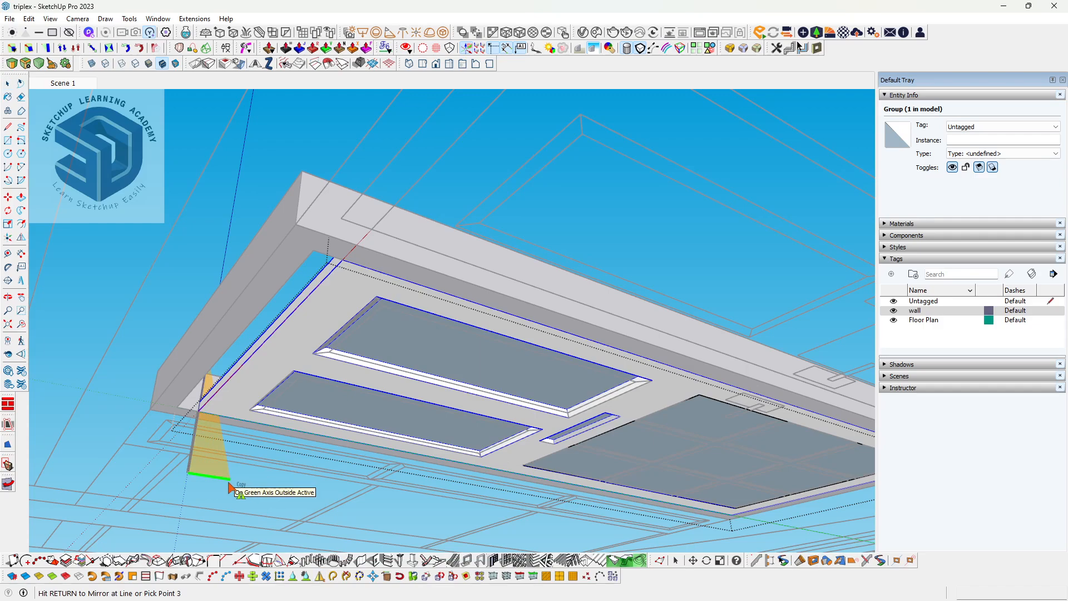
left_click(230, 488)
middle_click_drag(229, 471, 163, 443)
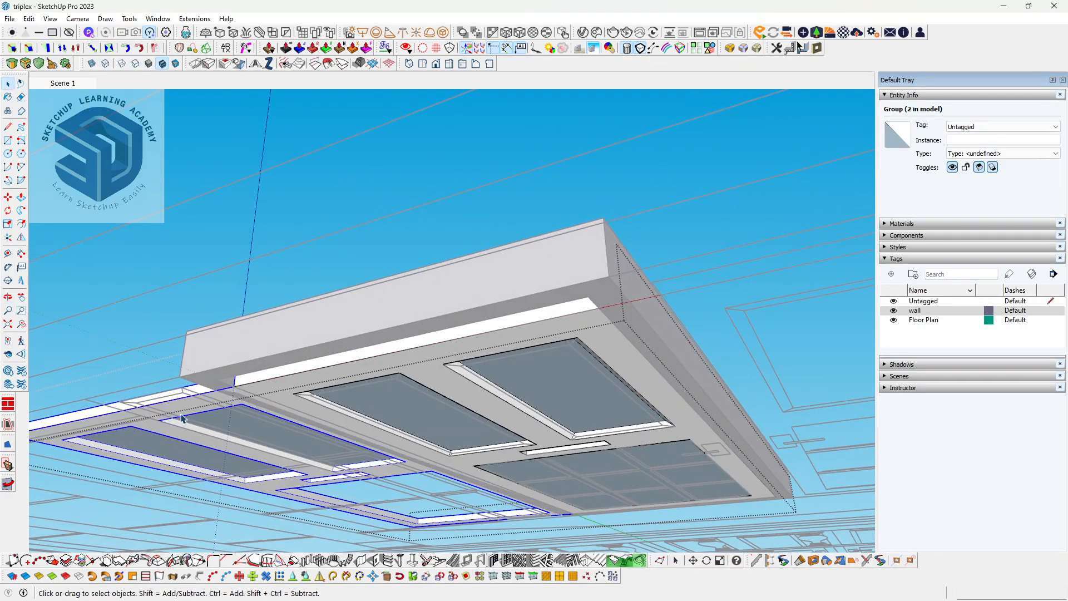
middle_click_drag(295, 444, 467, 328)
left_click(222, 437)
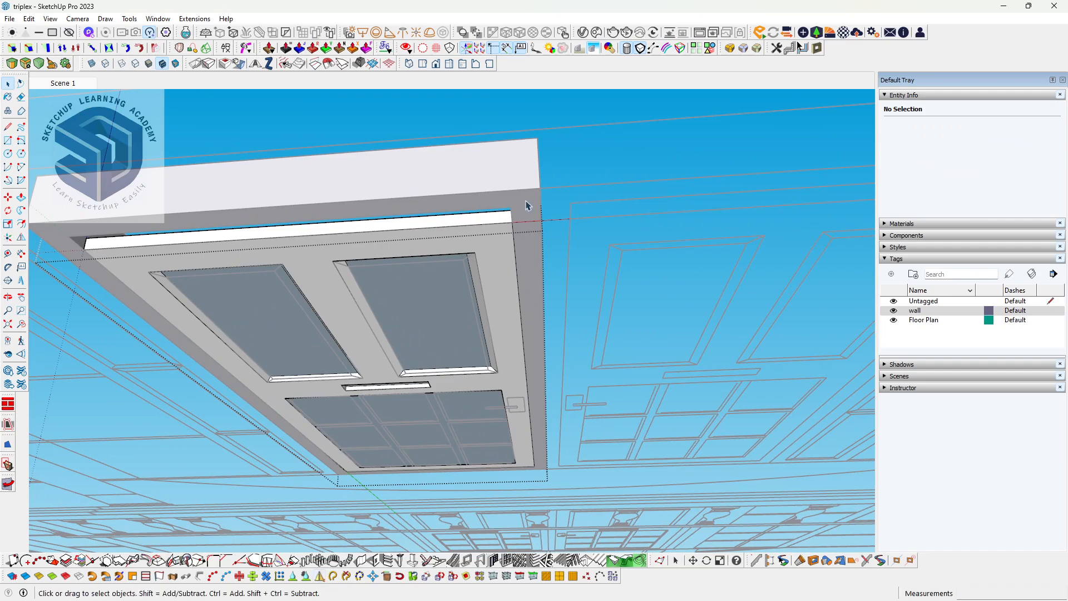
- Try mirroring a copy of the leaf group lengthwise across the plane at its bottom edge, and undo the copy
left_click(492, 281)
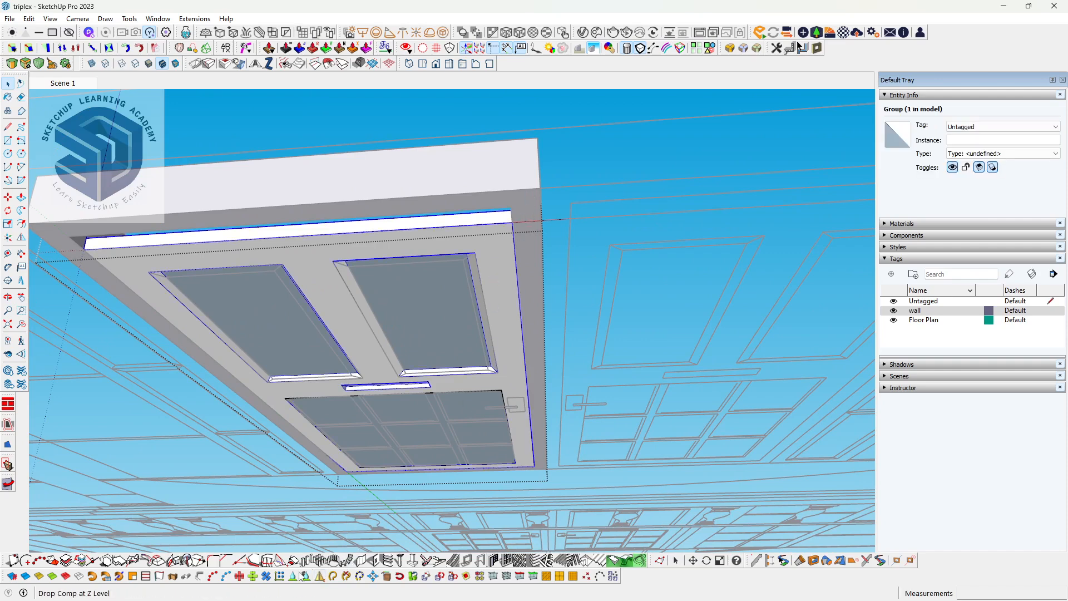
left_click(320, 579)
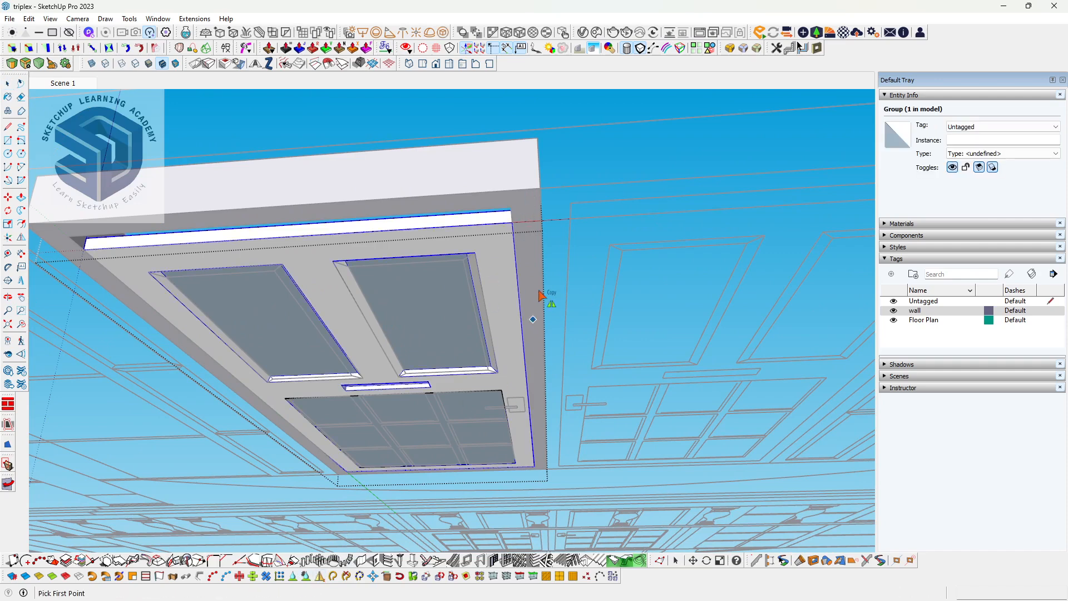
left_click(513, 222)
left_click(615, 218)
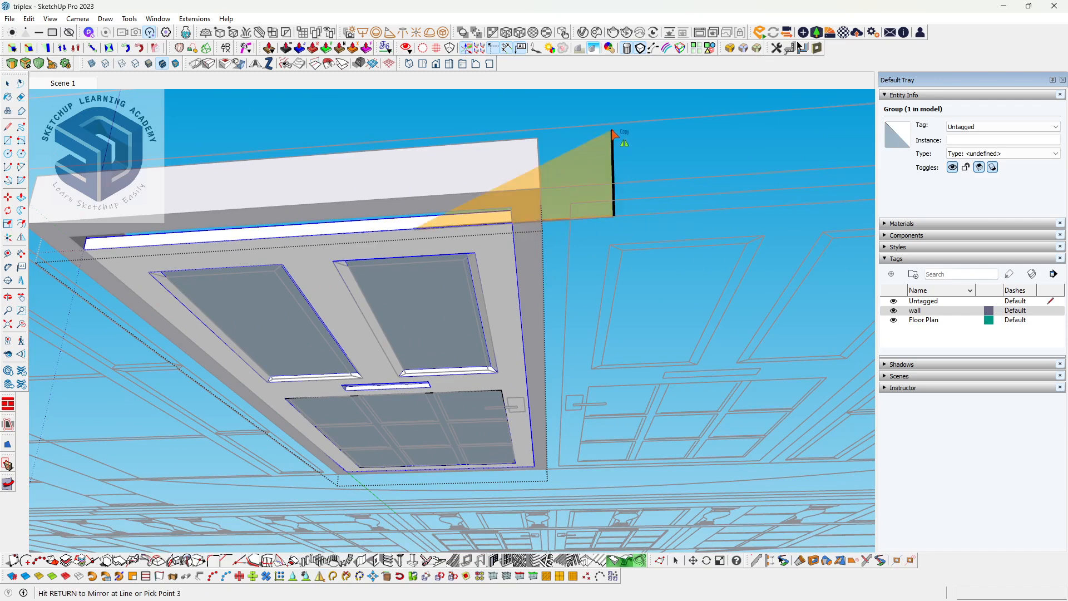
left_click(612, 148)
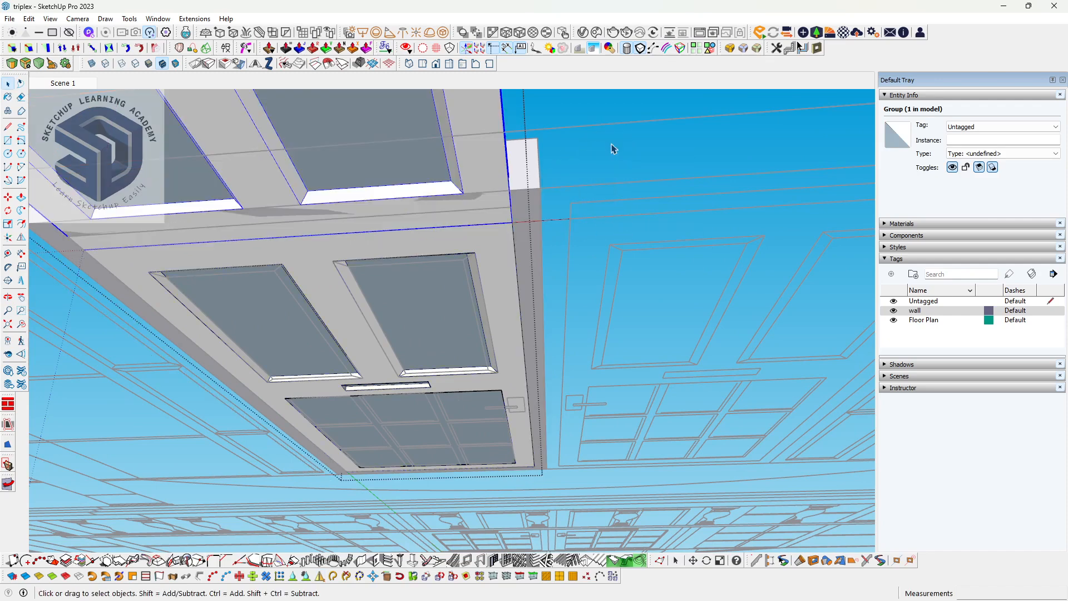
scroll(610, 151, "down", 6)
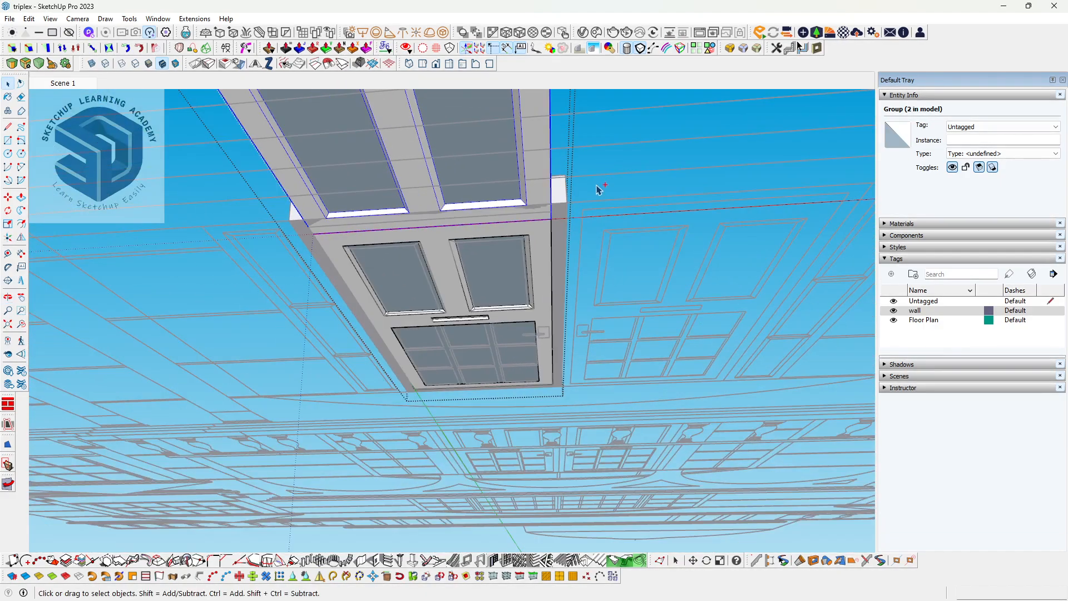
key("ctrl+z")
- Mirror the leaf group through its thickness with the Flip tool, about the plane parallel to the door face
middle_click_drag(599, 194, 716, 231)
left_click(532, 254)
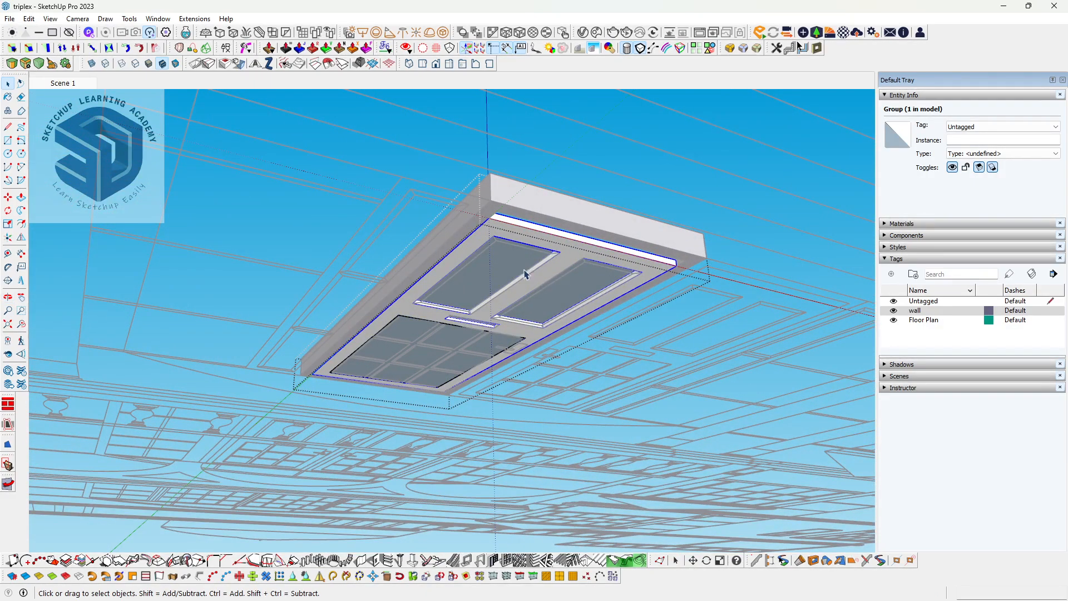
left_click(22, 237)
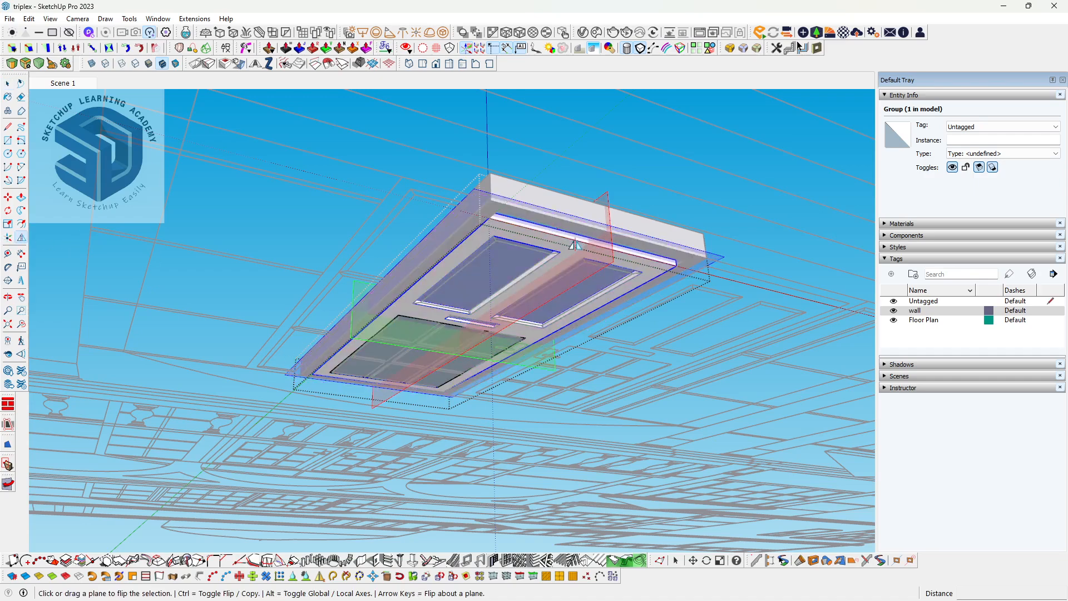
middle_click_drag(582, 247, 369, 211)
scroll(306, 309, "up", 4)
key("space")
- Try flipping the inner face of the door leaf with the Flip tool from inside the leaf group
middle_click_drag(520, 295, 487, 245)
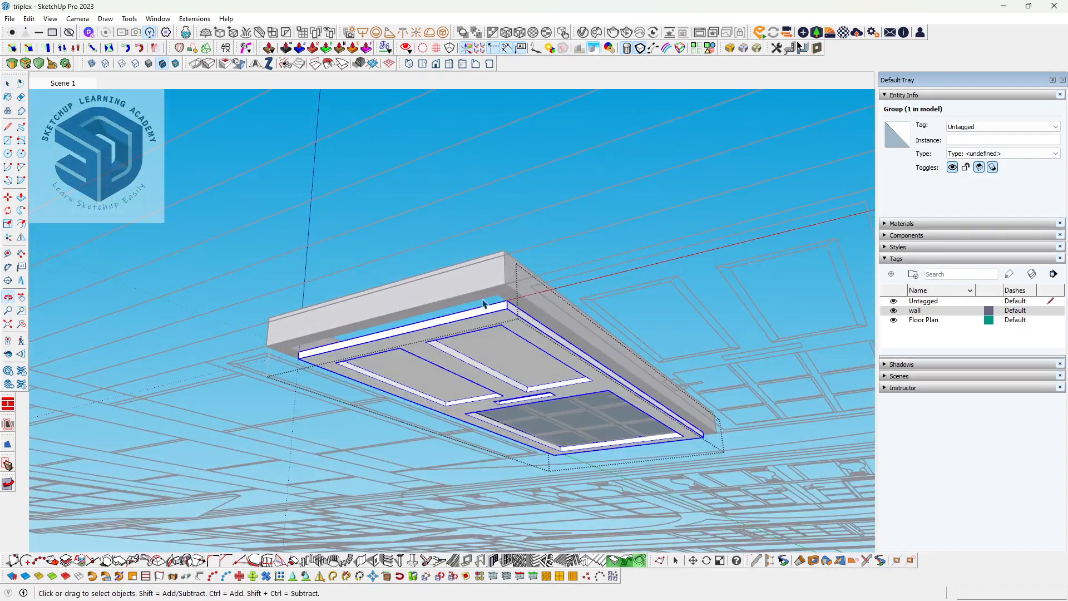
scroll(485, 303, "up", 3)
double_click(494, 332)
triple_click(493, 333)
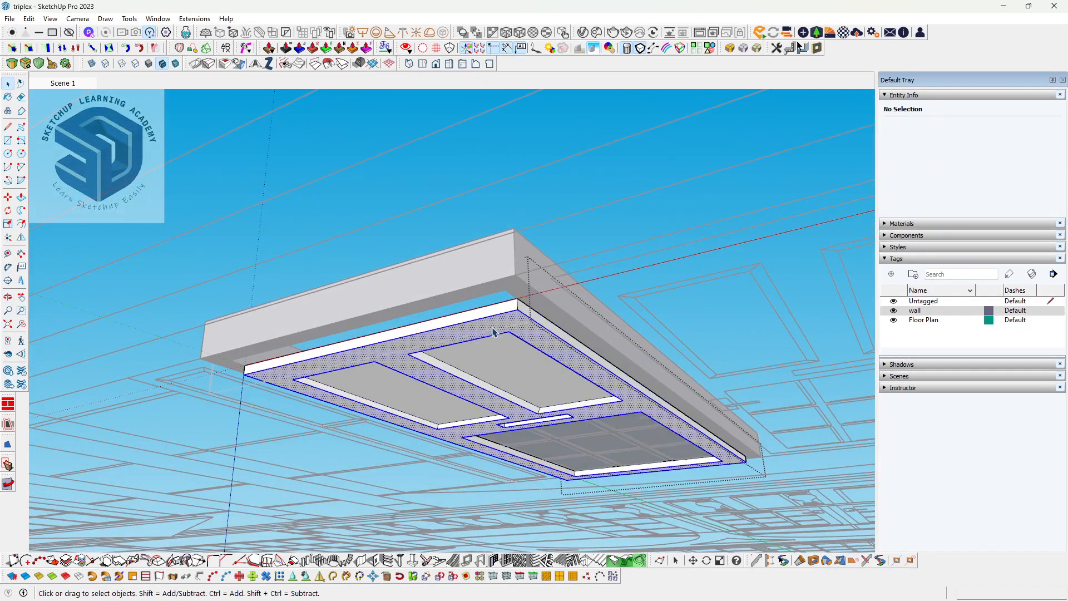
middle_click_drag(493, 332, 547, 388)
key("Escape")
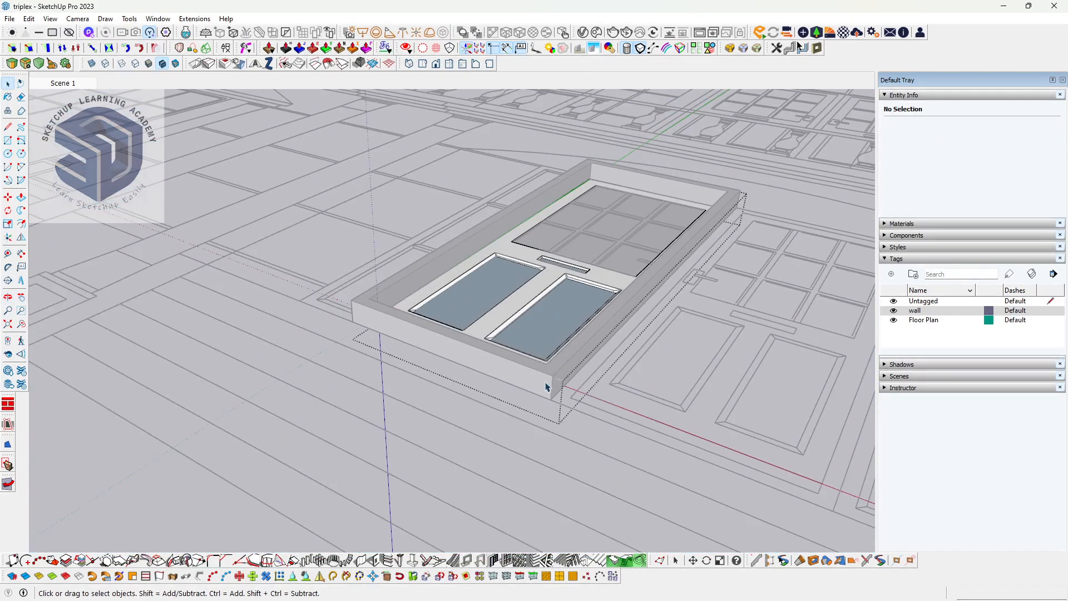
scroll(515, 307, "up", 2)
left_click(490, 343)
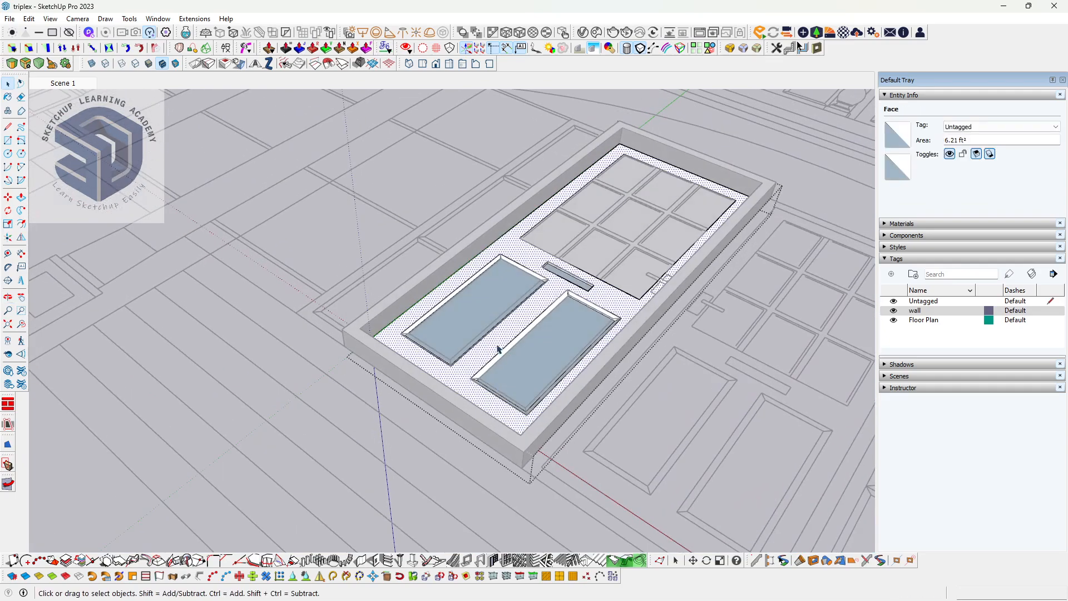
scroll(493, 342, "up", 4)
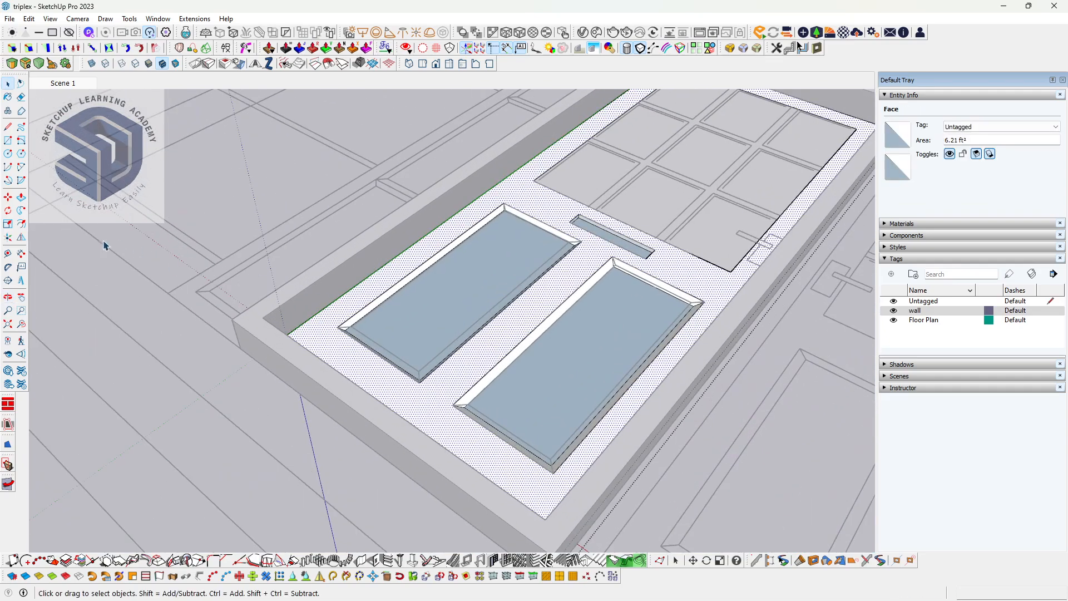
left_click(22, 238)
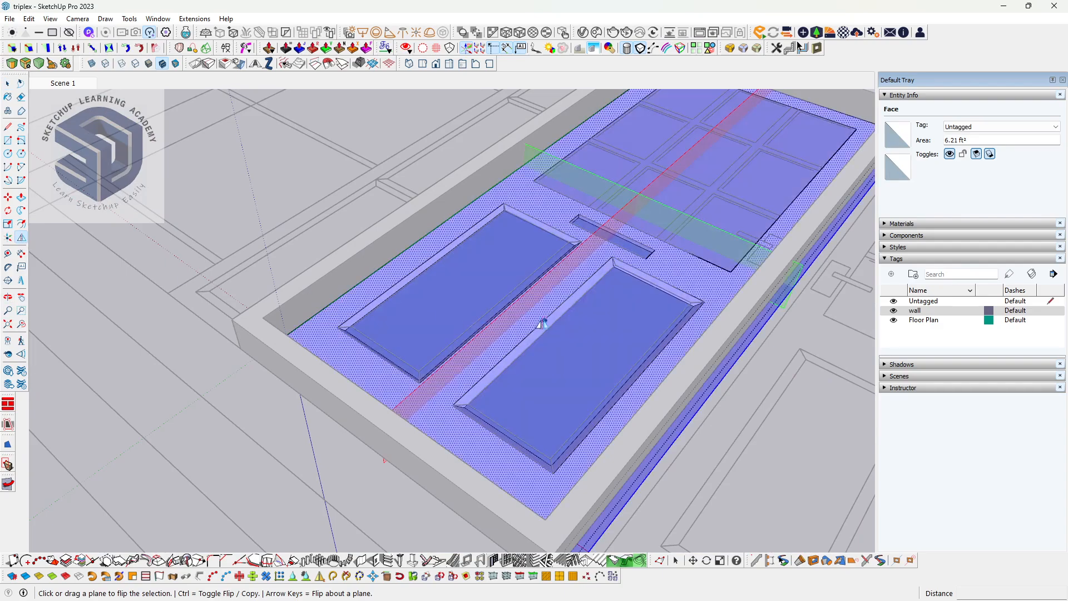
scroll(544, 358, "down", 5)
middle_click_drag(544, 358, 413, 277)
key("Escape")
key("space")
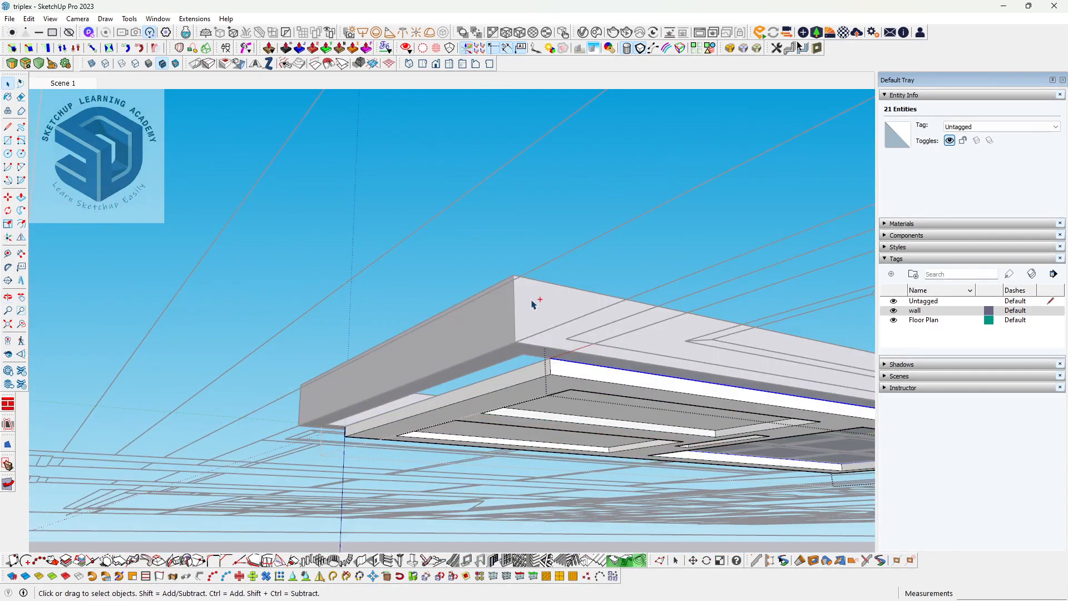
- Undo the through-thickness flip of the leaf group
key("ctrl+z")
key("ctrl+z")
key("ctrl+z")
key("ctrl+z")
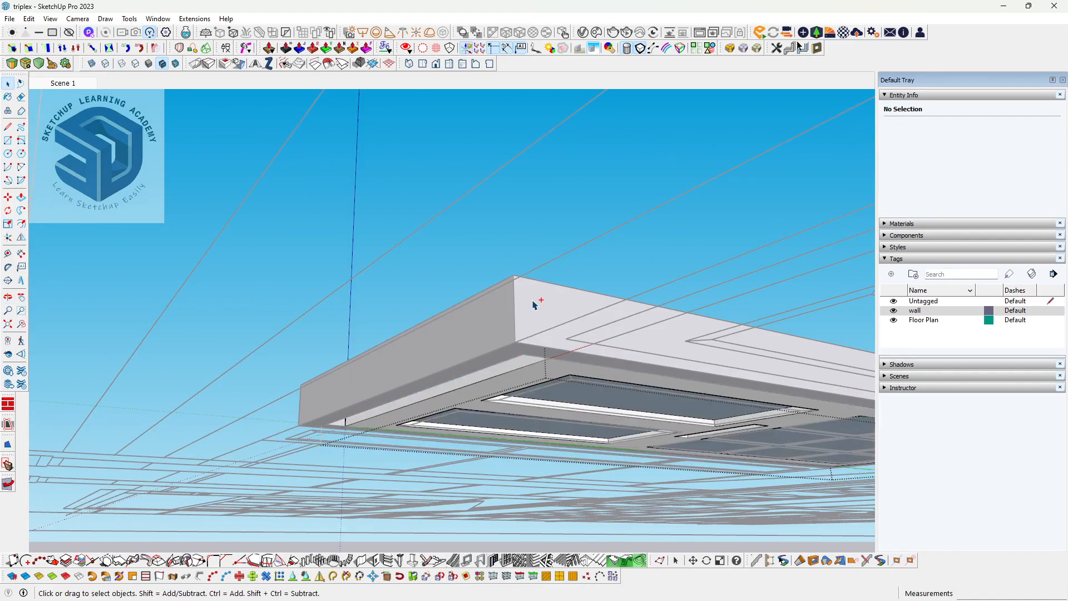
- Move the mirrored leaf copy by its outer bottom corner so it sits against the original leaf, aligned at the matching corner
middle_click_drag(546, 288, 404, 255)
key("m")
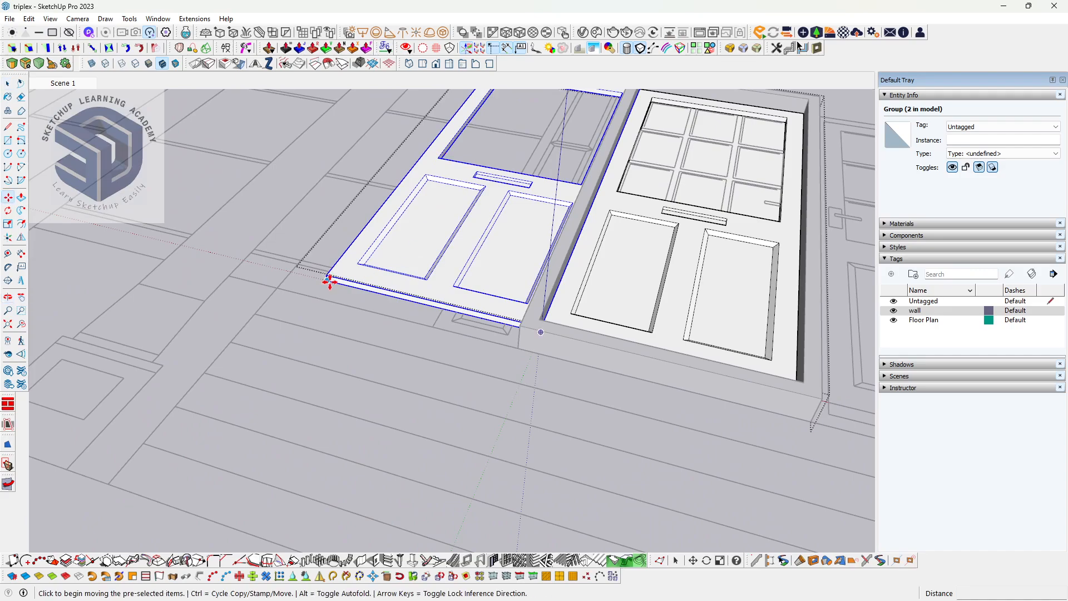
left_click(328, 275)
middle_click_drag(601, 408, 598, 119)
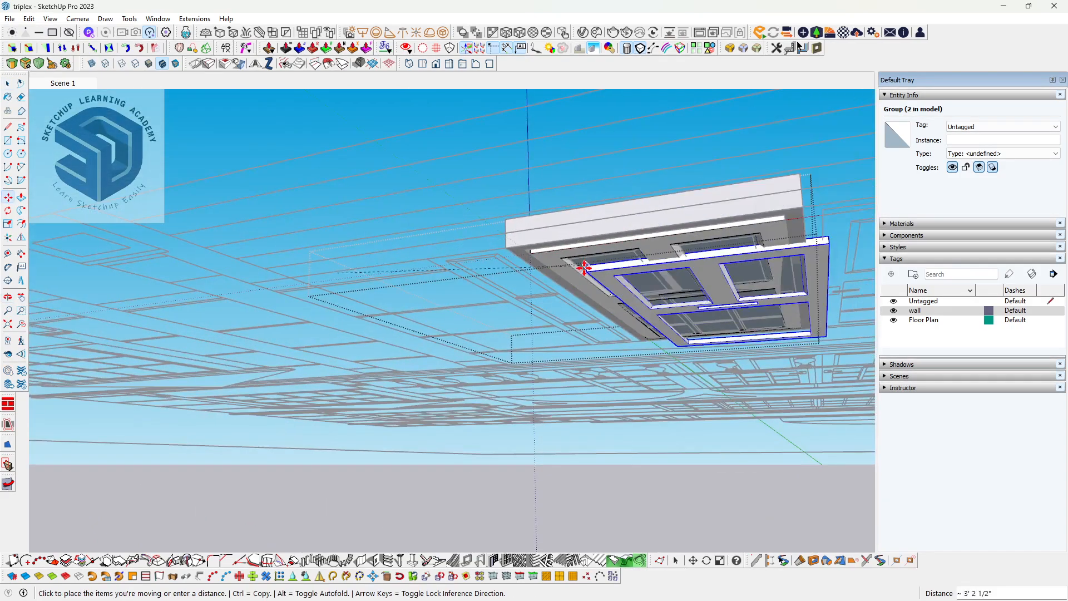
scroll(584, 267, "up", 3)
left_click(490, 238)
- Cut all the connected geometry from inside the mirrored leaf copy and leave that group
middle_click_drag(490, 239, 536, 255)
scroll(536, 255, "down", 1)
key("space")
triple_click(545, 252)
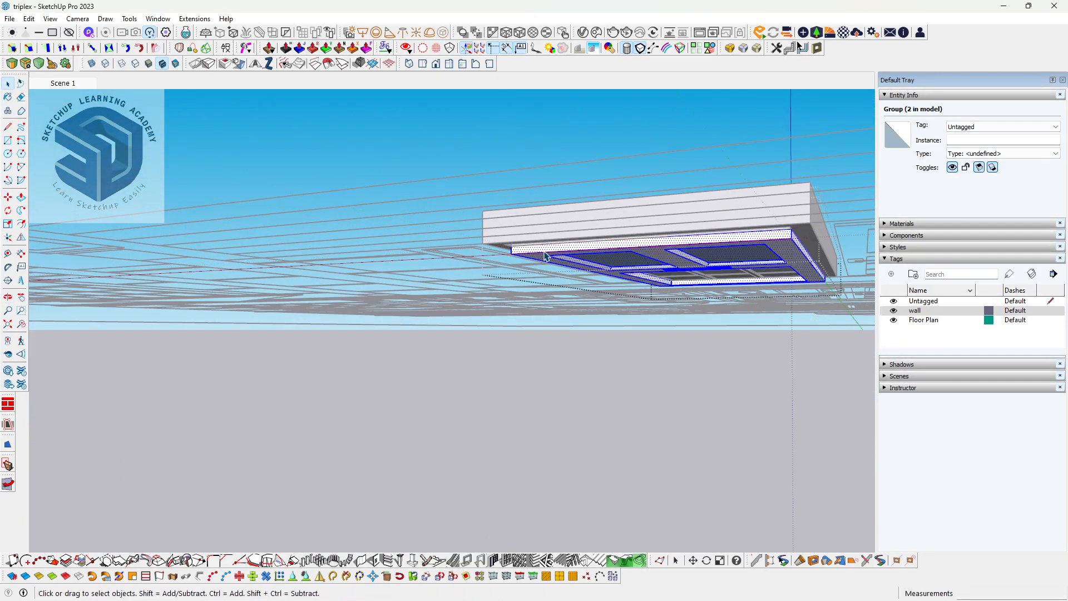
left_click(594, 197)
middle_click_drag(594, 198, 567, 186)
middle_click_drag(568, 444, 570, 423, "shift")
- Paste the mirrored geometry in place inside the original leaf group
scroll(401, 396, "up", 1)
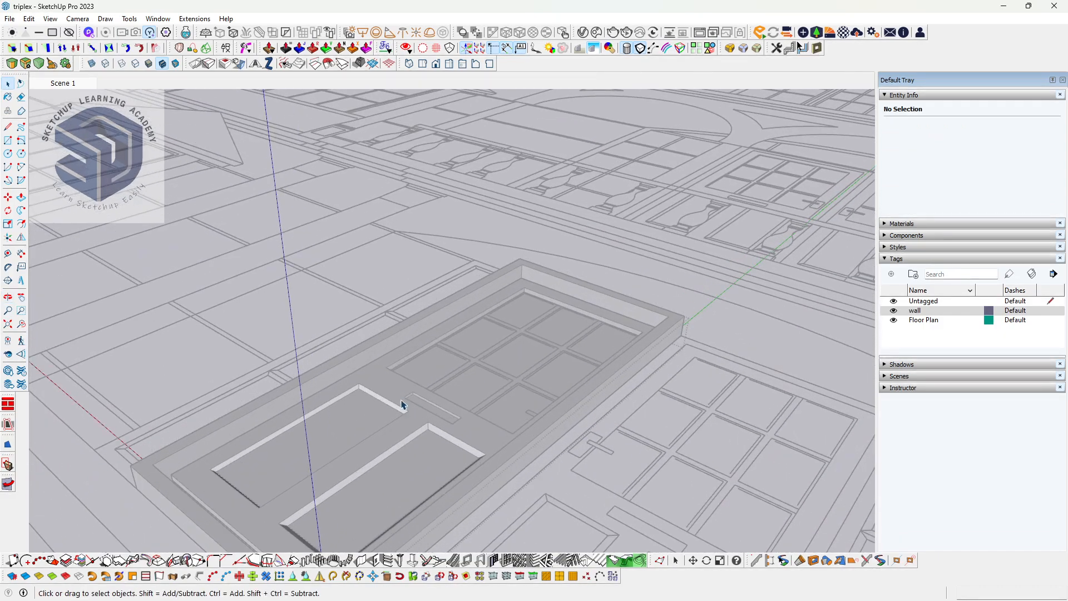
double_click(401, 393)
left_click(29, 18)
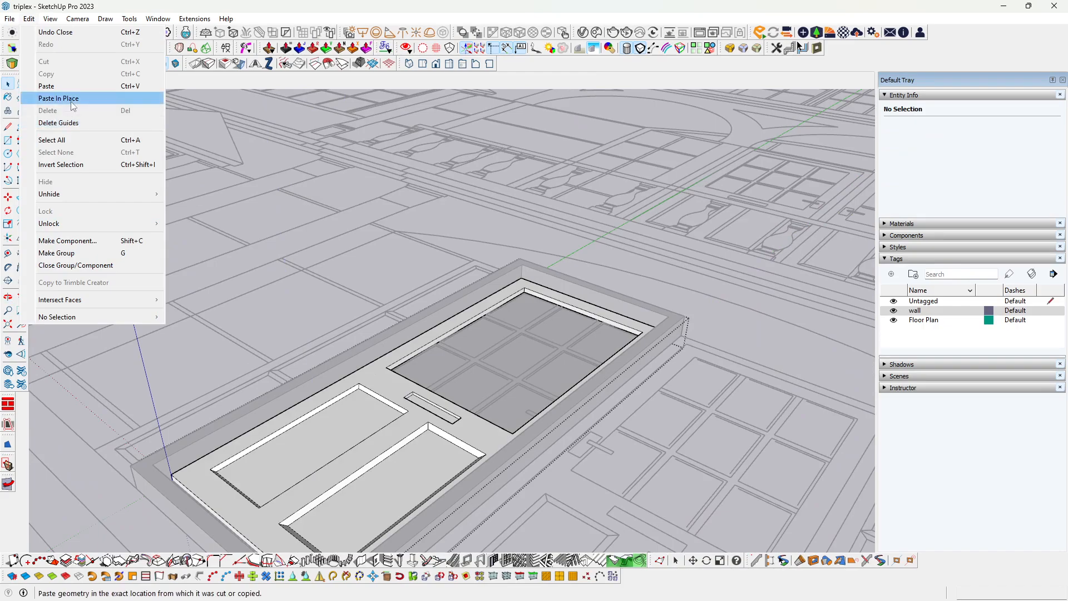
left_click(66, 123)
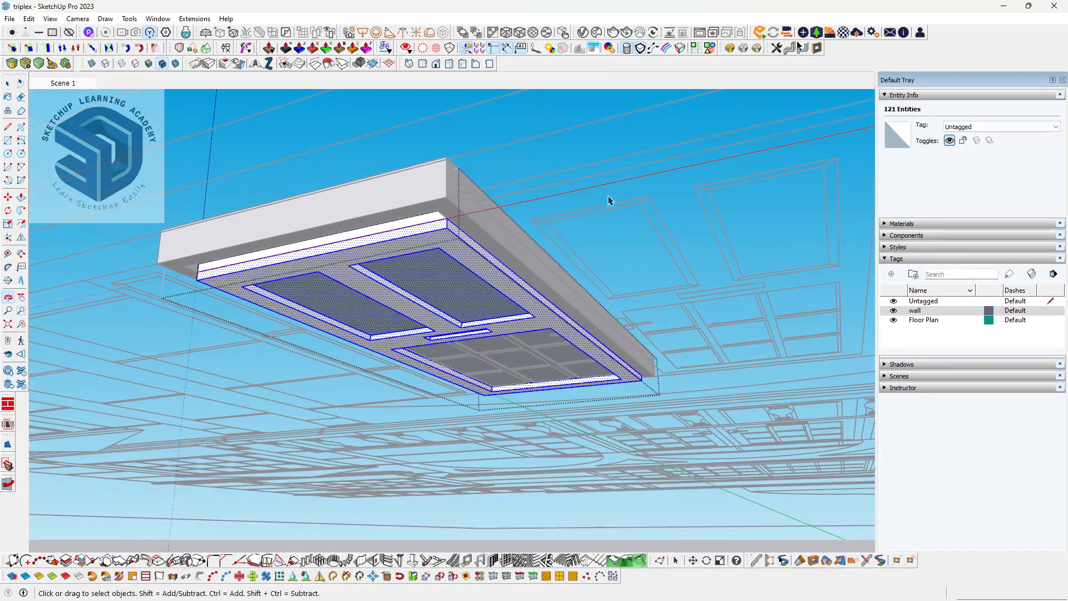
left_click(610, 201)
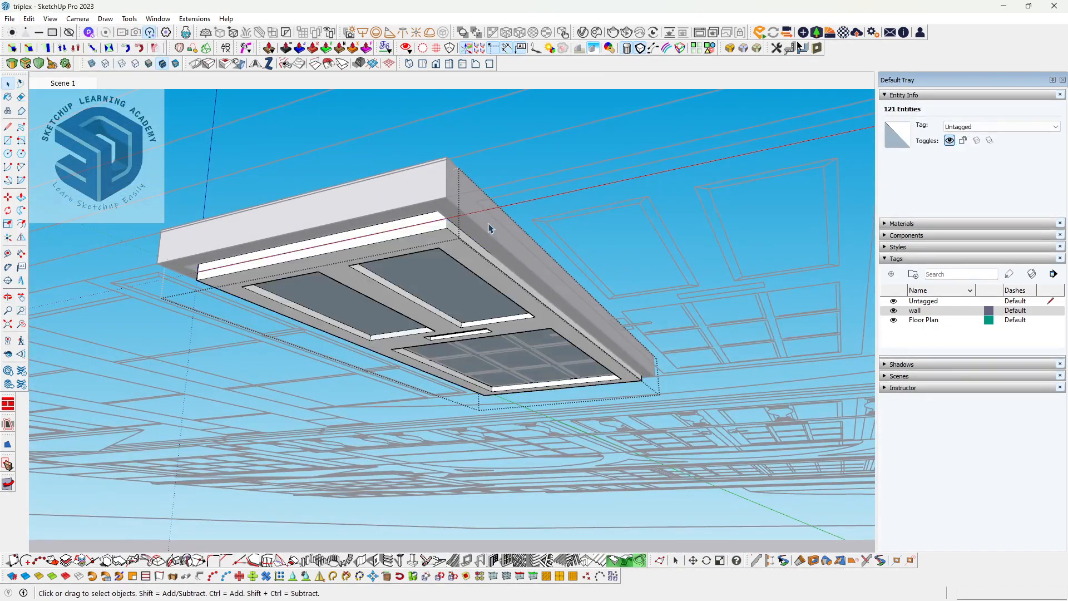
- Raise the combined leaf group 3" through the depth of the door frame, moving it by its corner
middle_click_drag(489, 226, 540, 463)
middle_click_drag(445, 284, 310, 326)
scroll(238, 312, "up", 3)
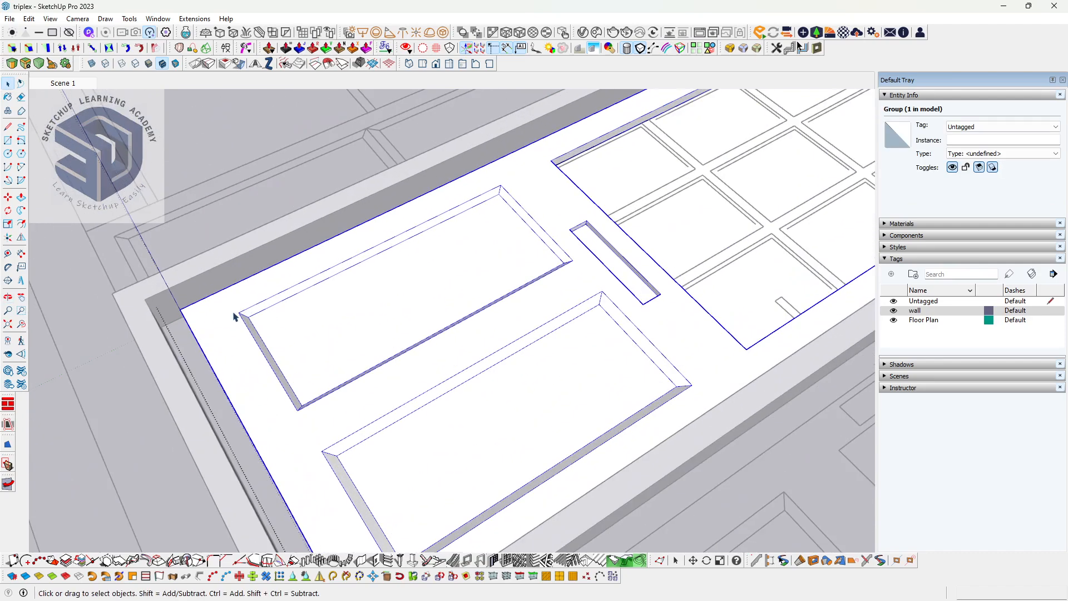
middle_click_drag(235, 314, 238, 290)
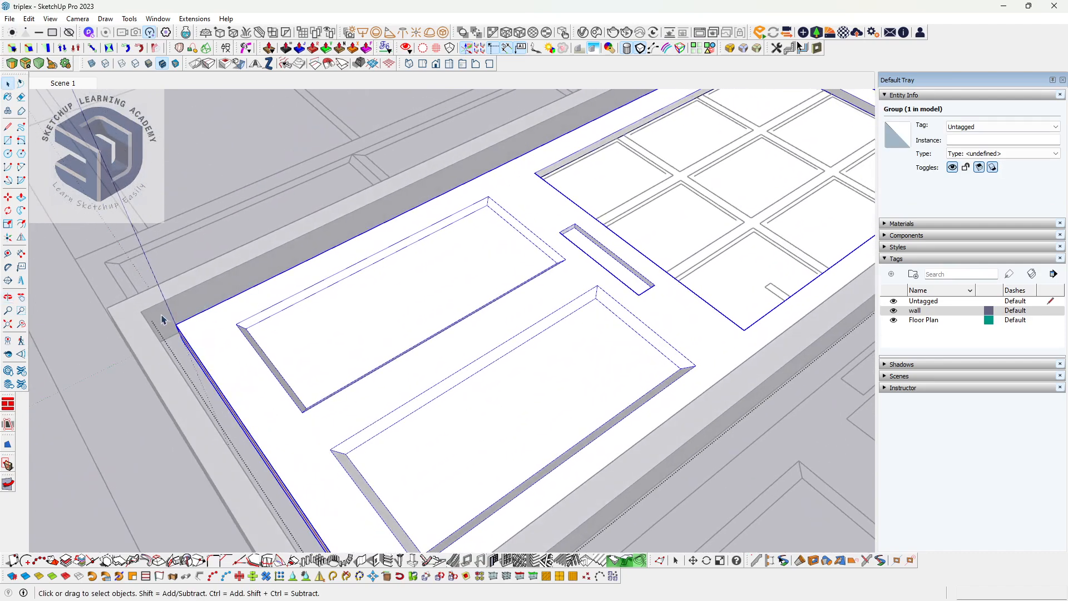
key("m")
left_click(178, 323)
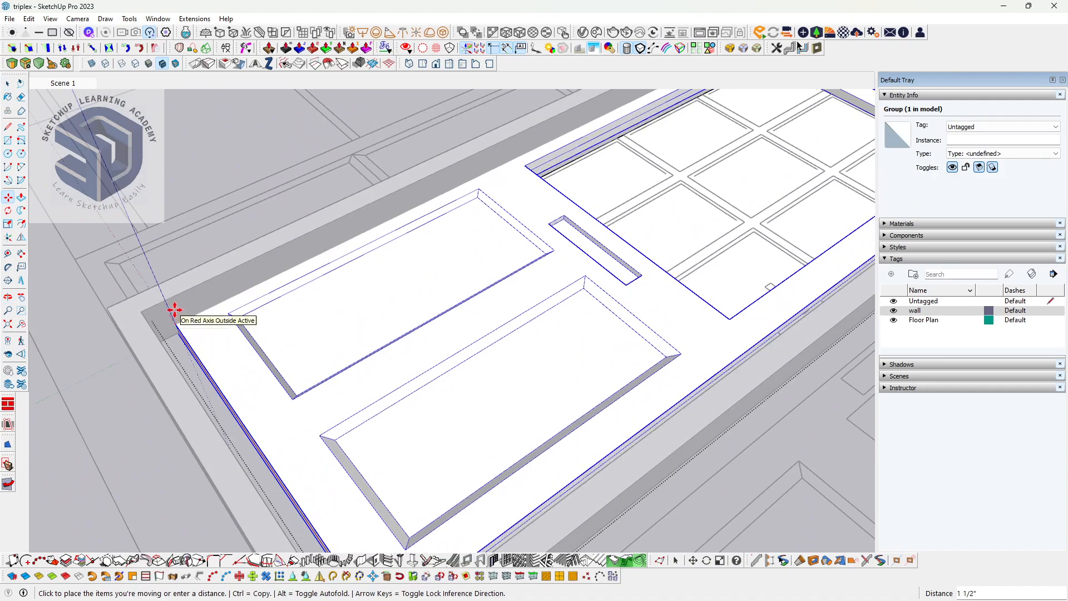
left_click(168, 307)
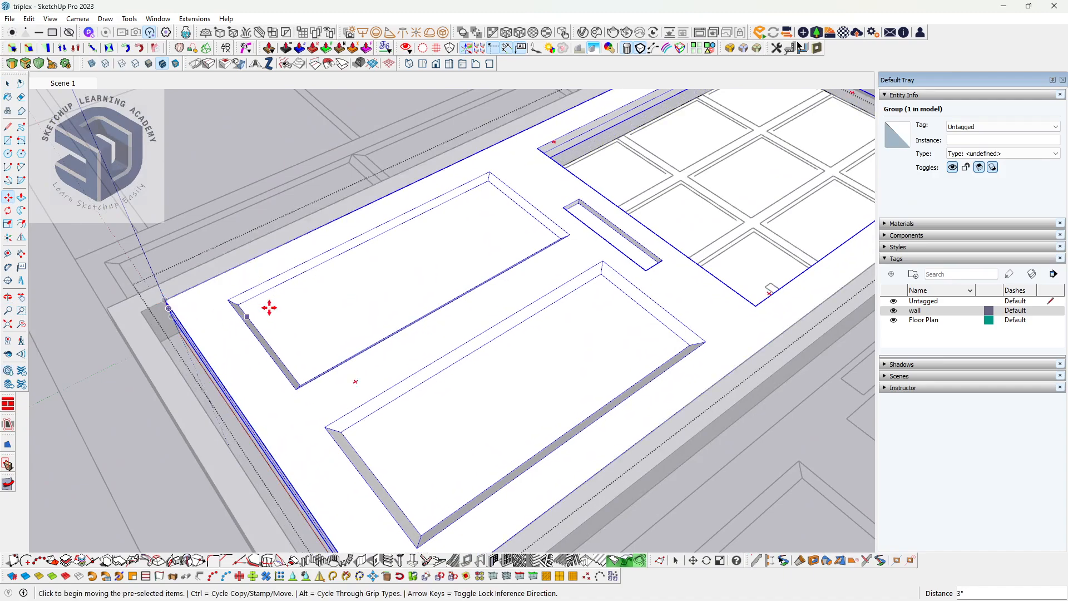
- Lower the leaf group 1" into the frame, moving it by its top corner
scroll(389, 306, "down", 5)
middle_click_drag(391, 305, 508, 281)
scroll(351, 324, "up", 2)
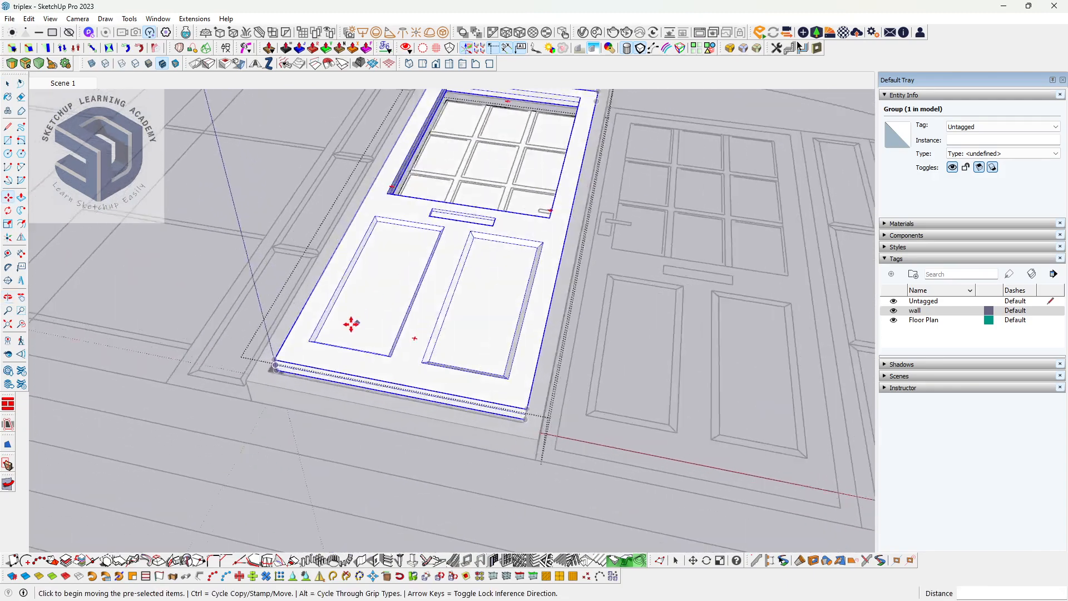
scroll(249, 375, "up", 6)
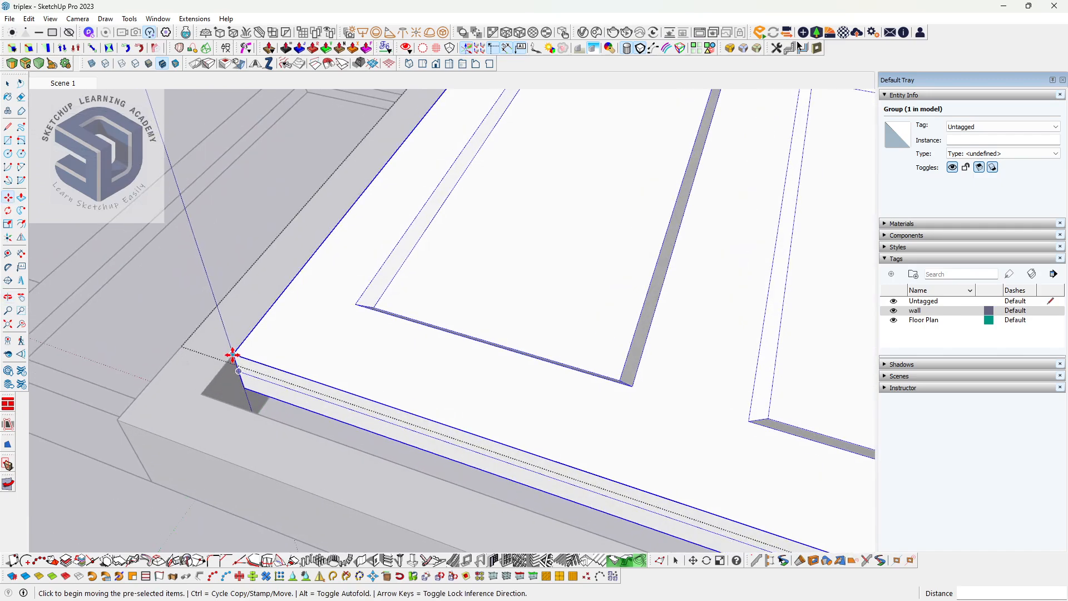
left_click(233, 354)
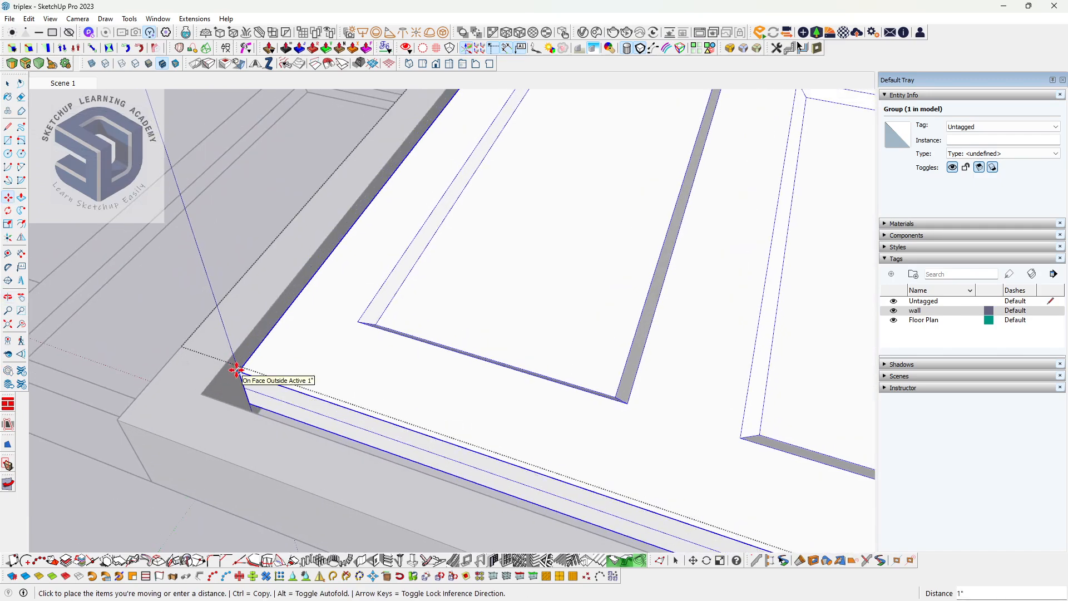
middle_click_drag(236, 370, 337, 365)
- Lower the leaf group a further 1/2" into the frame and clear the selection
scroll(359, 407, "down", 4)
scroll(337, 365, "up", 3)
scroll(315, 361, "up", 3)
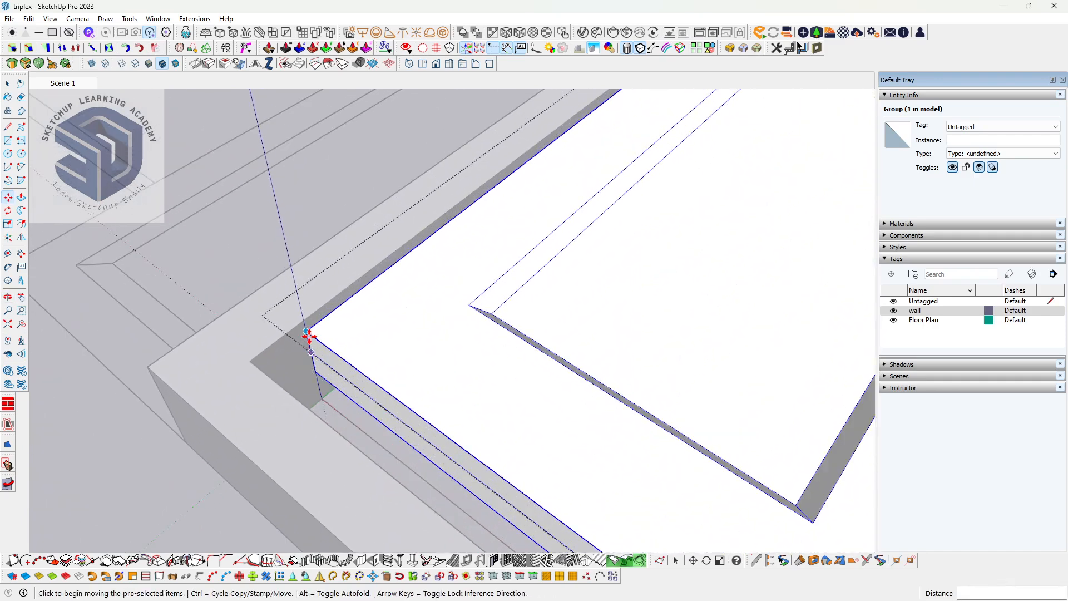
left_click(310, 355)
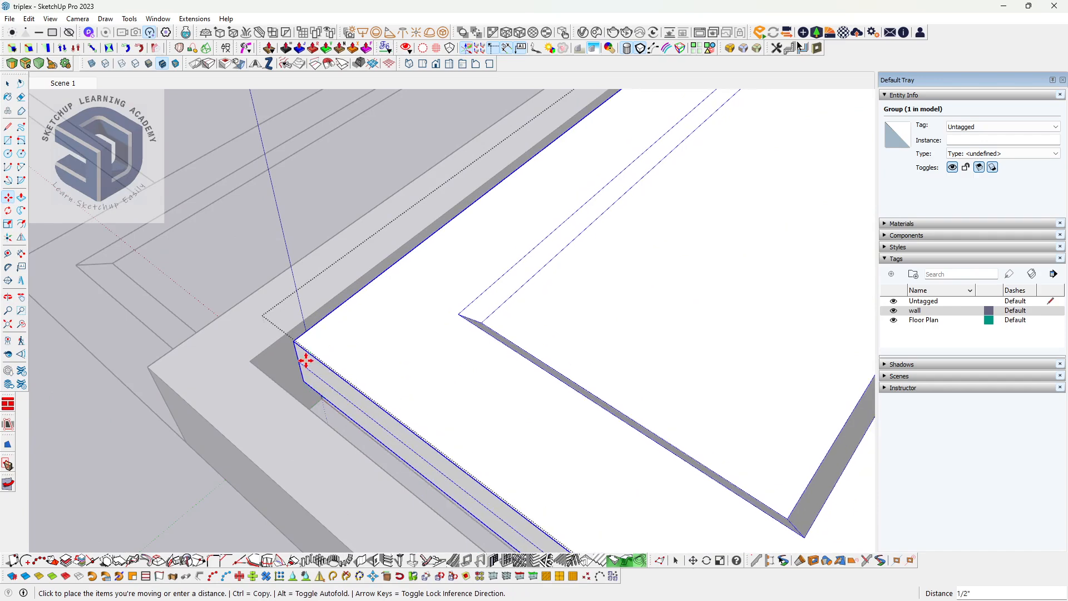
left_click(312, 367)
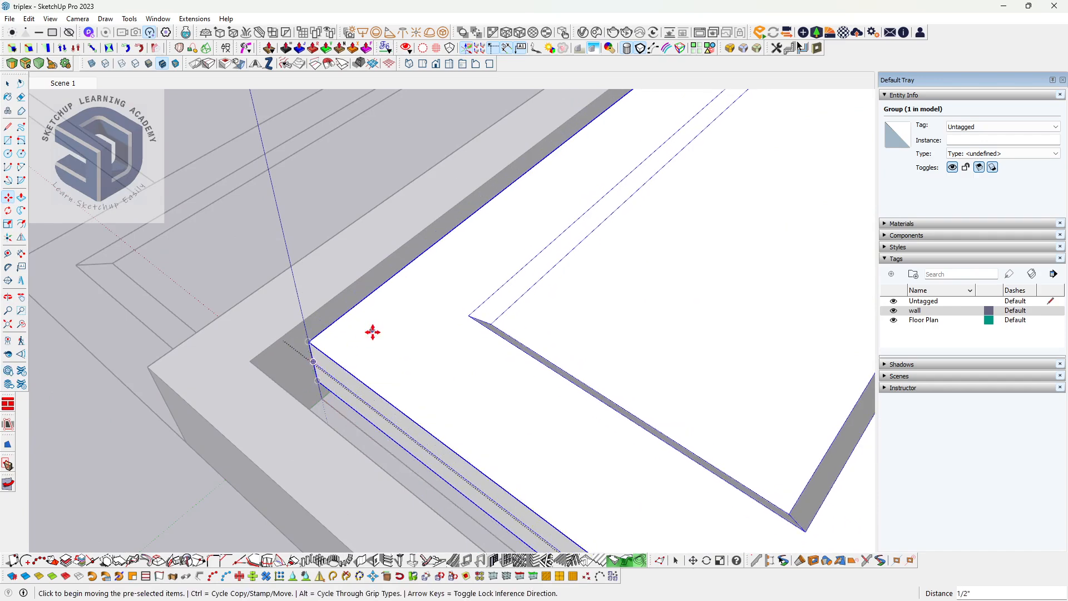
scroll(373, 332, "down", 10)
key("space")
middle_click_drag(531, 369, 490, 364)
left_click(744, 267)
- Examine the leaf's panels, glazing opening and position within the frame from the front and the back
middle_click_drag(745, 267, 640, 329)
scroll(500, 271, "up", 3)
scroll(499, 272, "up", 1)
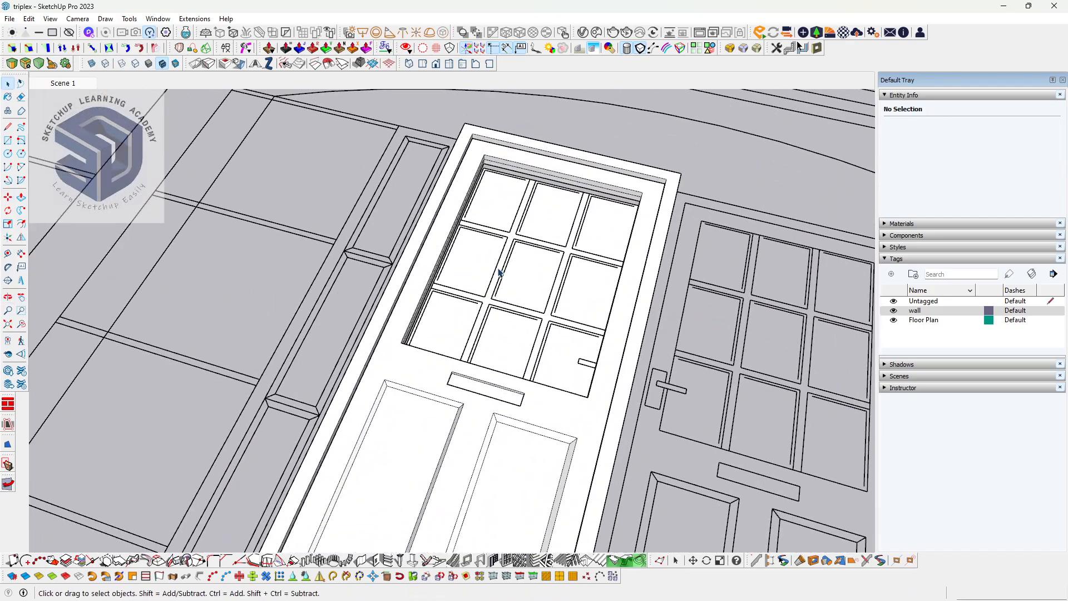
scroll(505, 284, "down", 2)
middle_click_drag(505, 290, 456, 353)
left_click(536, 334)
middle_click_drag(537, 334, 465, 234)
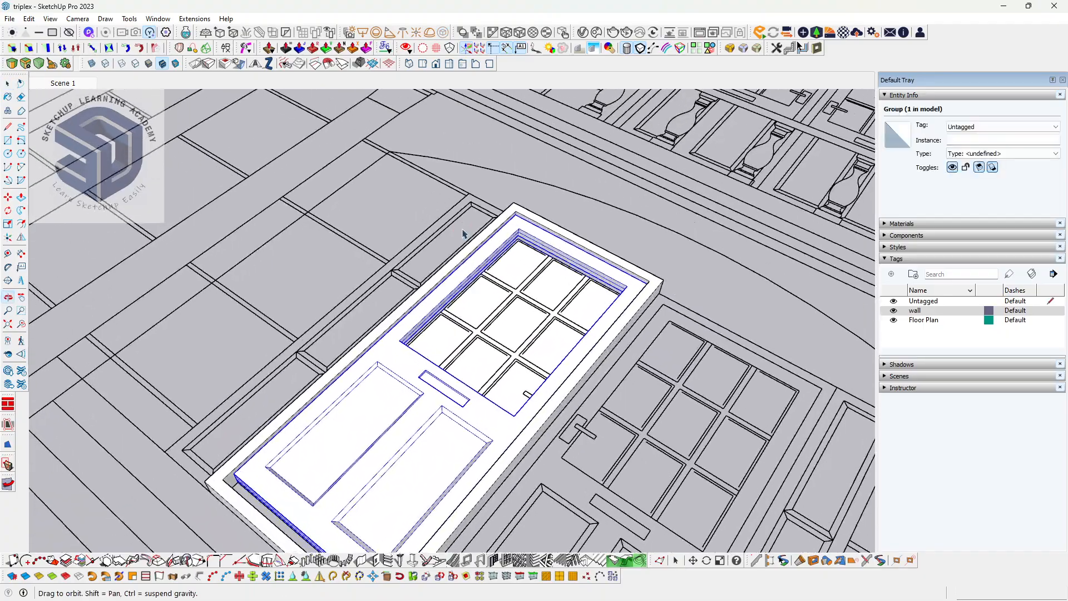
scroll(522, 317, "up", 2)
middle_click_drag(522, 295, 508, 100)
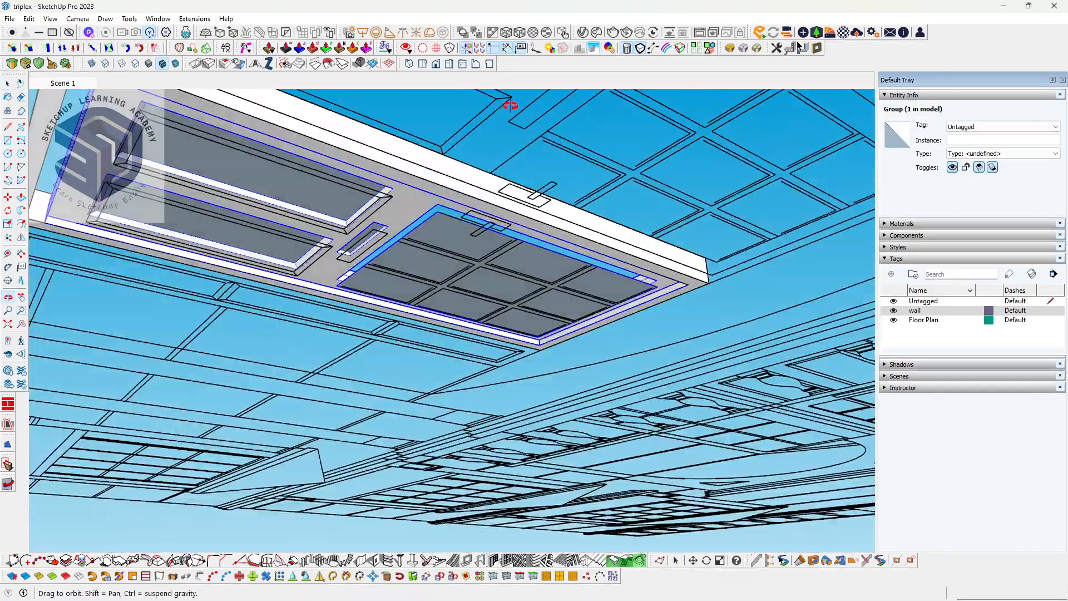
scroll(484, 229, "up", 2)
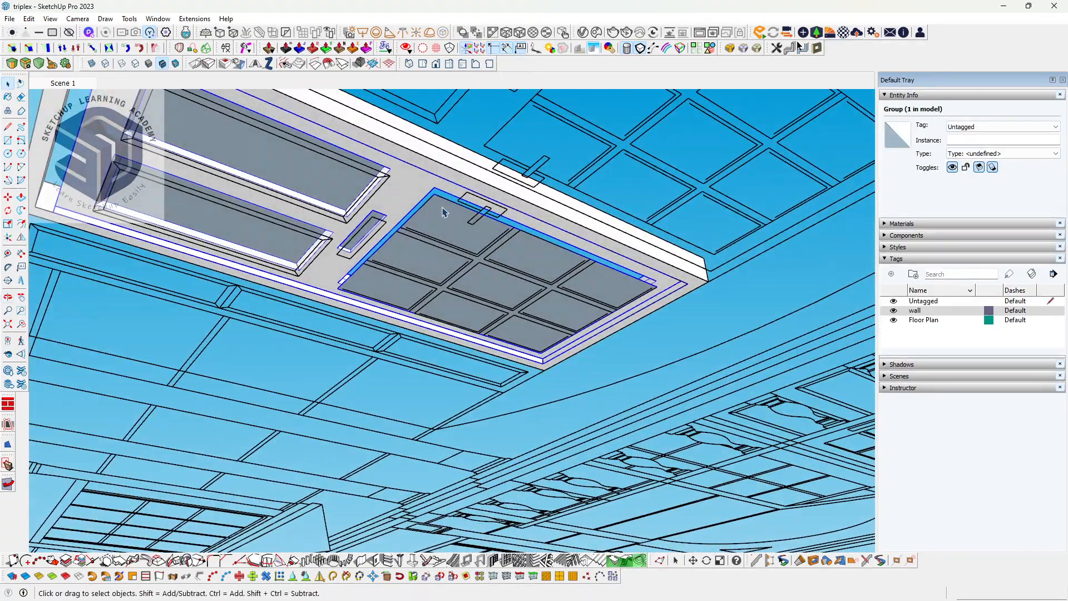
middle_click_drag(439, 210, 434, 403)
- Cut the glazing group out of the leaf group and paste it in place outside the leaf
double_click(414, 359)
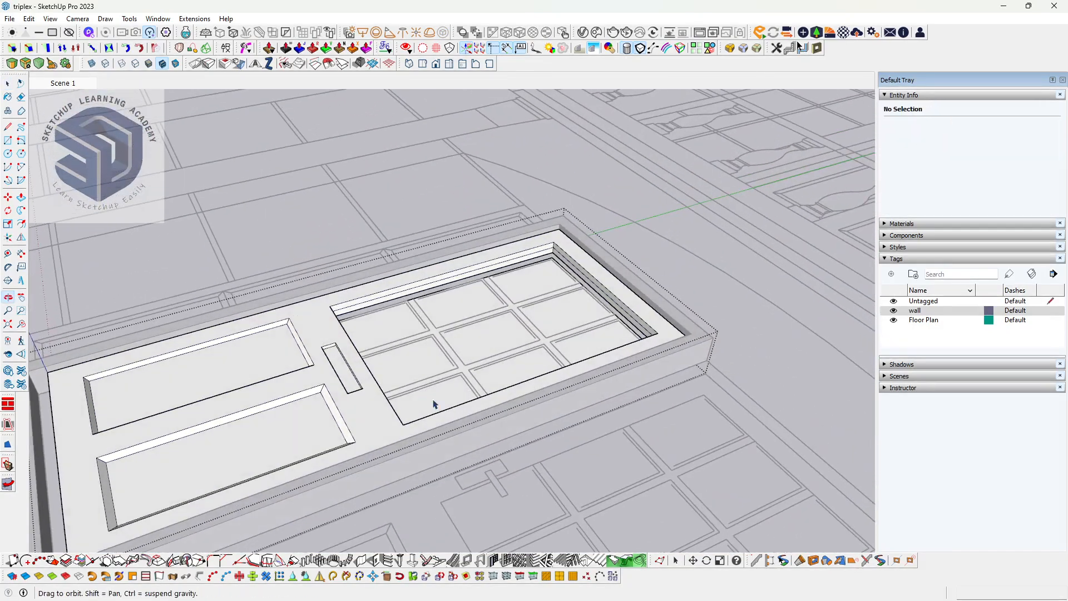
left_click(445, 333)
middle_click_drag(466, 302, 476, 322)
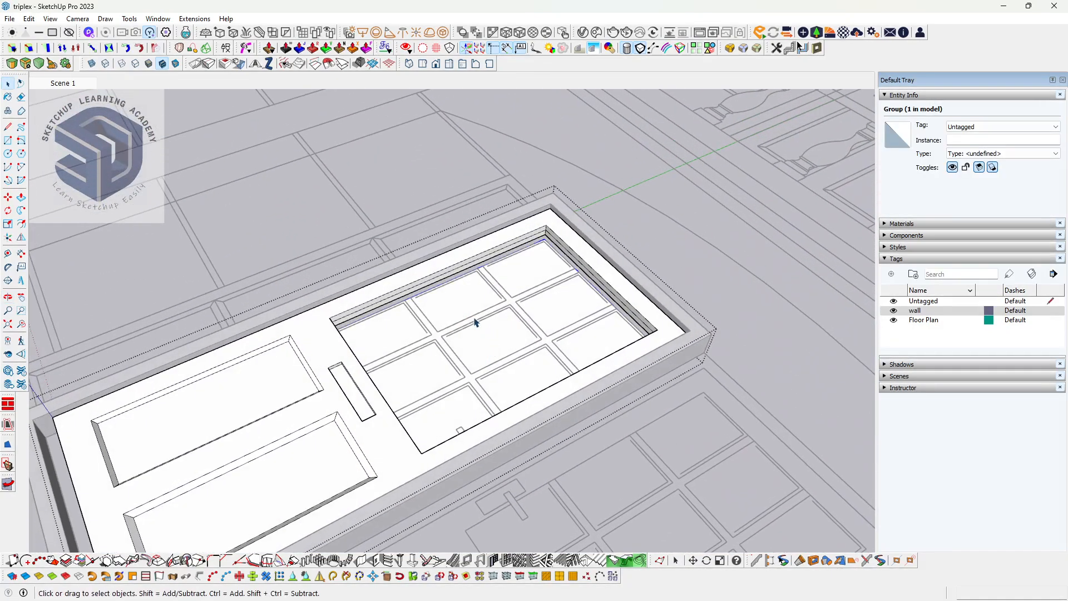
left_click(670, 230)
left_click(29, 19)
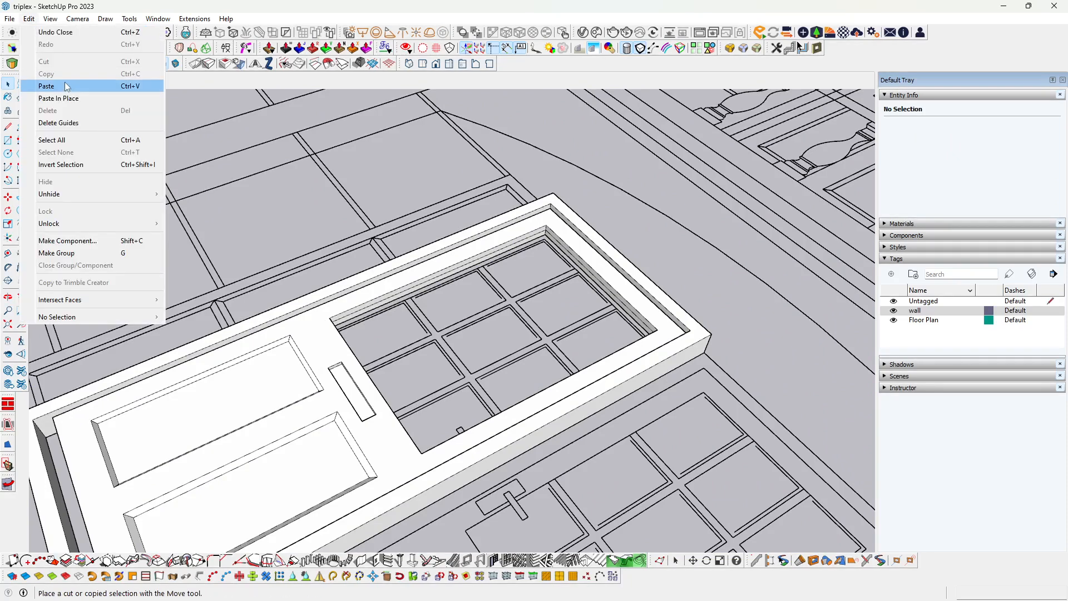
left_click(52, 97)
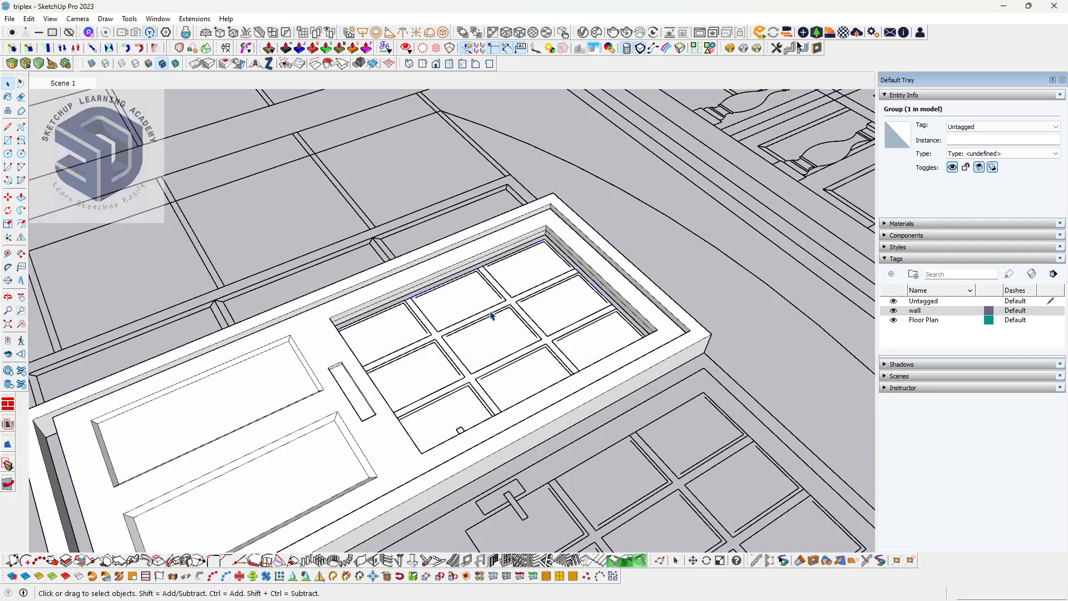
- Open the glazing group for editing and select its face
double_click(492, 316)
left_click(486, 305)
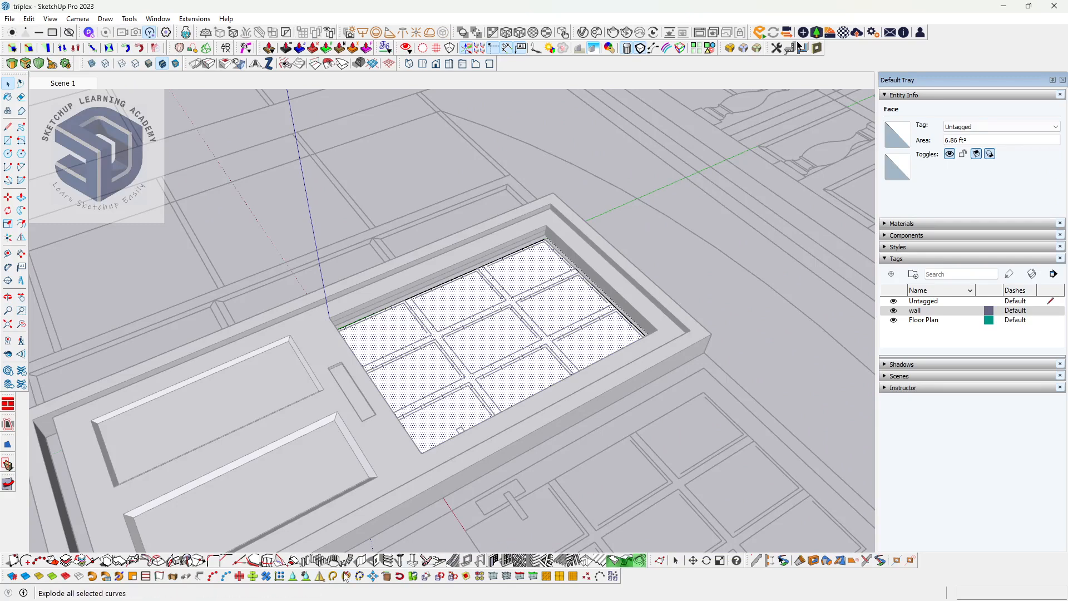
- Try dividing the glazing face into 3 rows and 3 columns with 2" frame depth, 1/2" frame width and 1/2" divider width
left_click(507, 562)
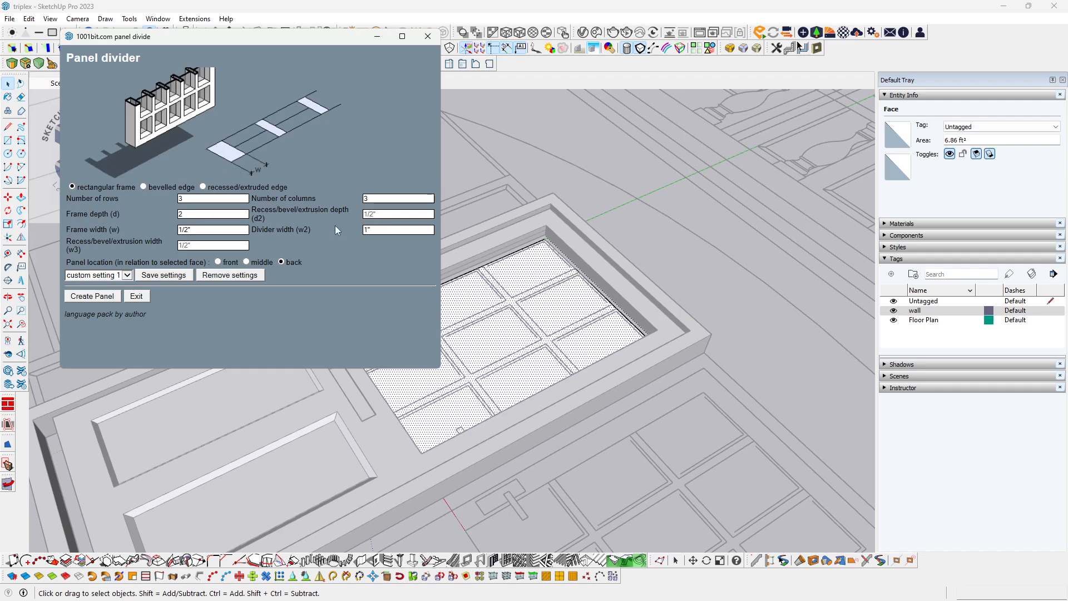
type("5")
left_click(93, 299)
scroll(489, 346, "up", 5)
middle_click_drag(490, 346, 455, 340)
key("ctrl+z")
- Divide the glazing face into a 3-by-3 rectangular-frame panel, 2" deep, with 1/2" frame width and 1" divider width, located at the back
left_click(475, 316)
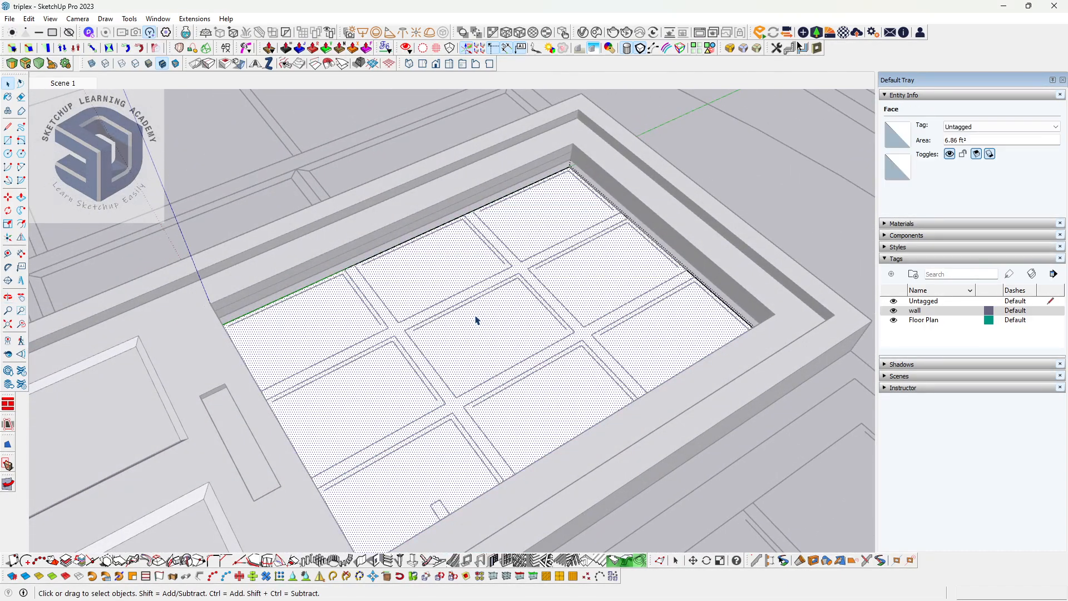
left_click(508, 561)
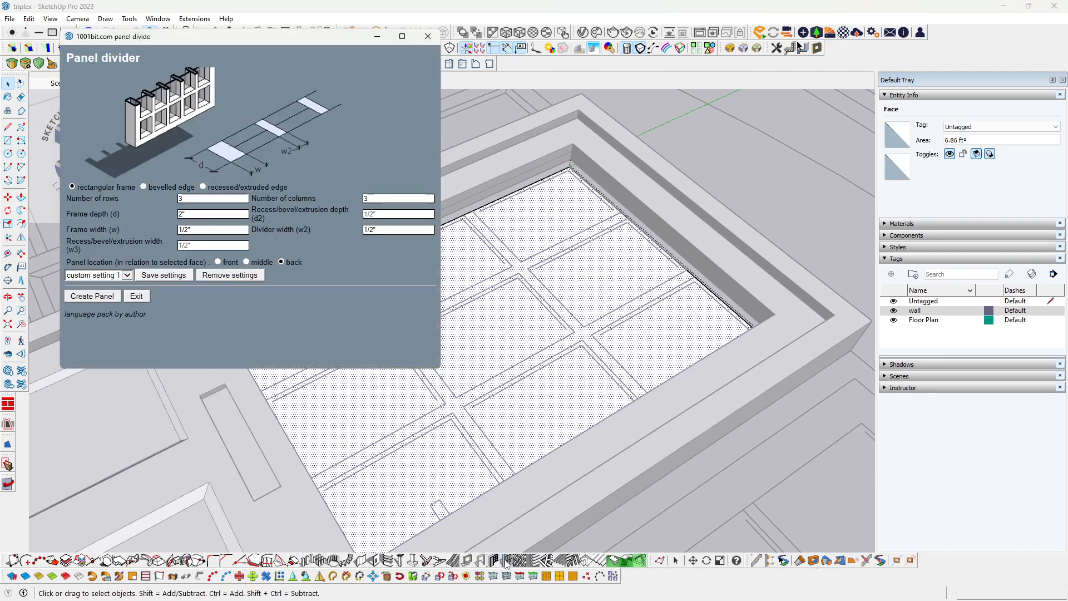
type("1")
left_click(93, 296)
- Try to push the inner side face of one edge pane's frame outward by 1/2"
middle_click_drag(503, 332, 418, 334)
scroll(323, 261, "up", 4)
middle_click_drag(323, 259, 333, 280)
scroll(296, 282, "up", 2)
left_click(296, 288)
key("p")
left_click(296, 292)
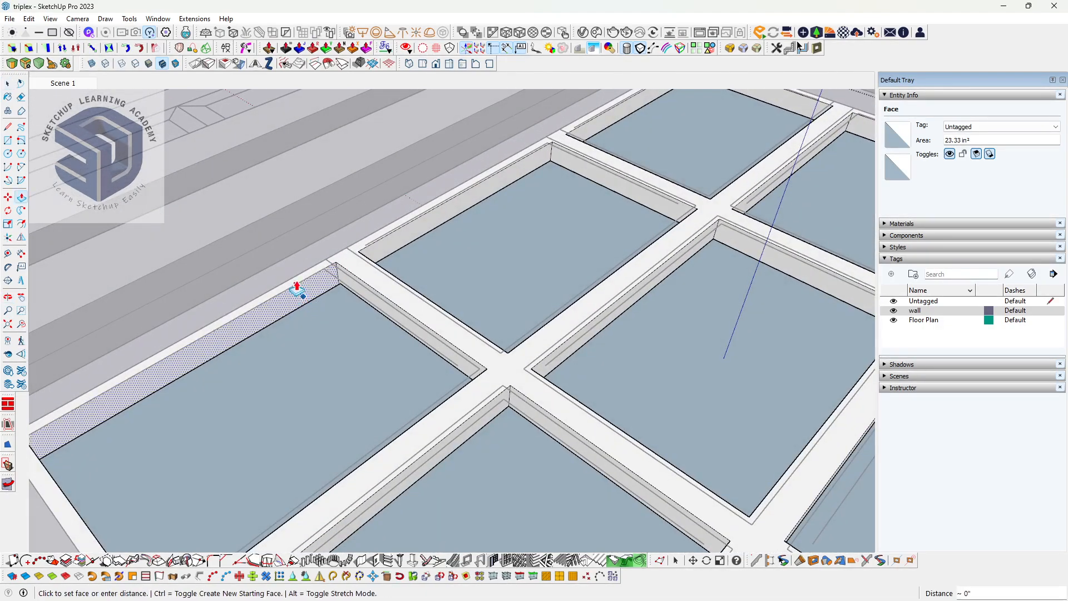
left_click(295, 283)
middle_click_drag(295, 283, 238, 417)
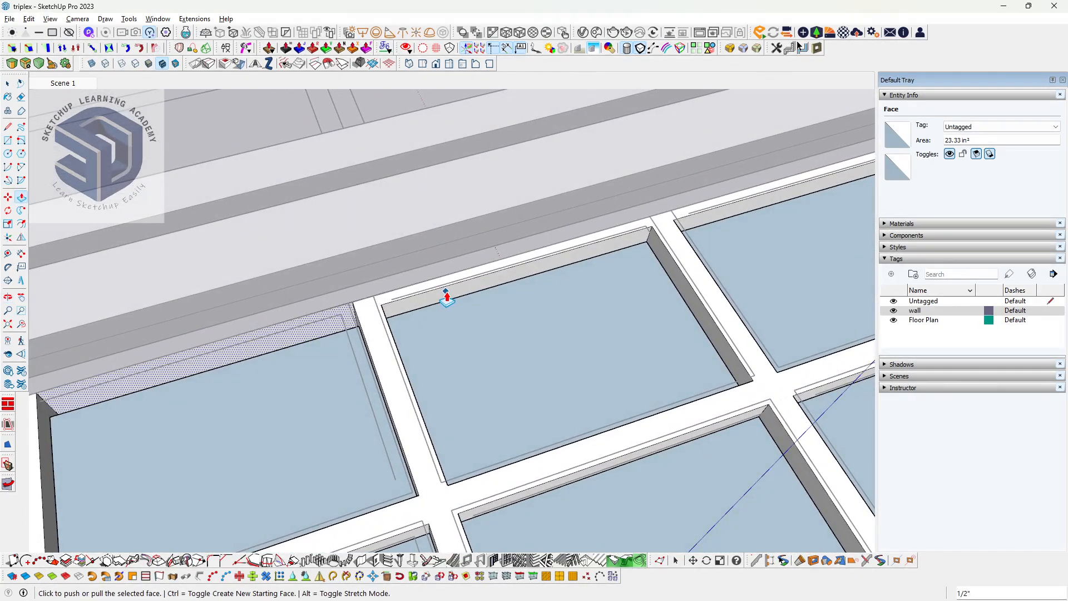
middle_click_drag(447, 295, 506, 255)
left_click(542, 266)
scroll(541, 267, "down", 3)
- Leave the glazing group and move it 3" by its corner to the matching corner of the leaf's glazing opening
key("space")
key("Escape")
scroll(430, 357, "up", 2)
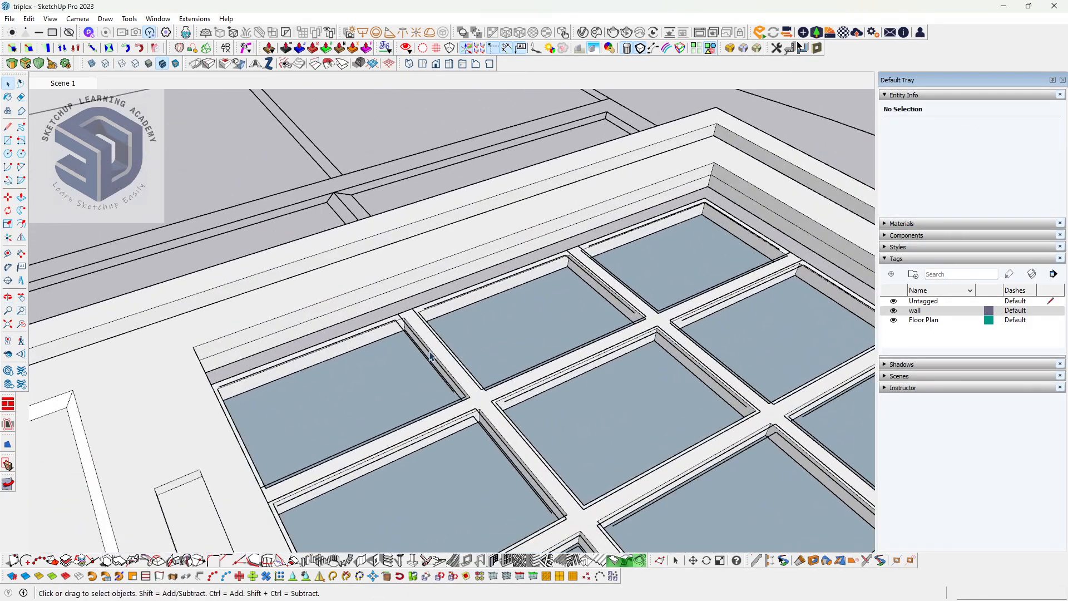
left_click(435, 351)
middle_click_drag(435, 350, 189, 266)
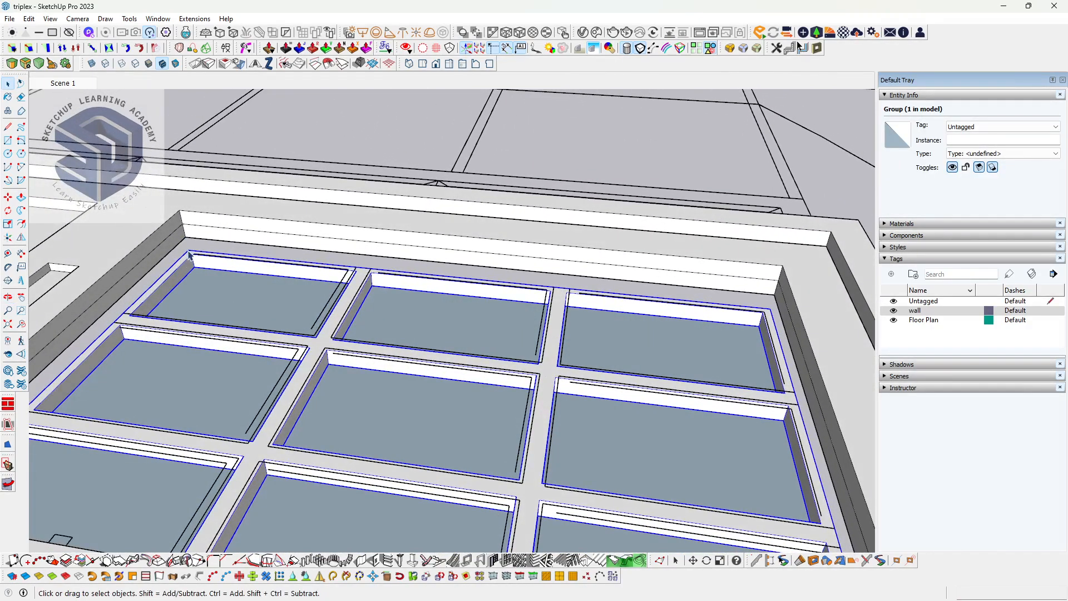
key("m")
left_click(188, 251)
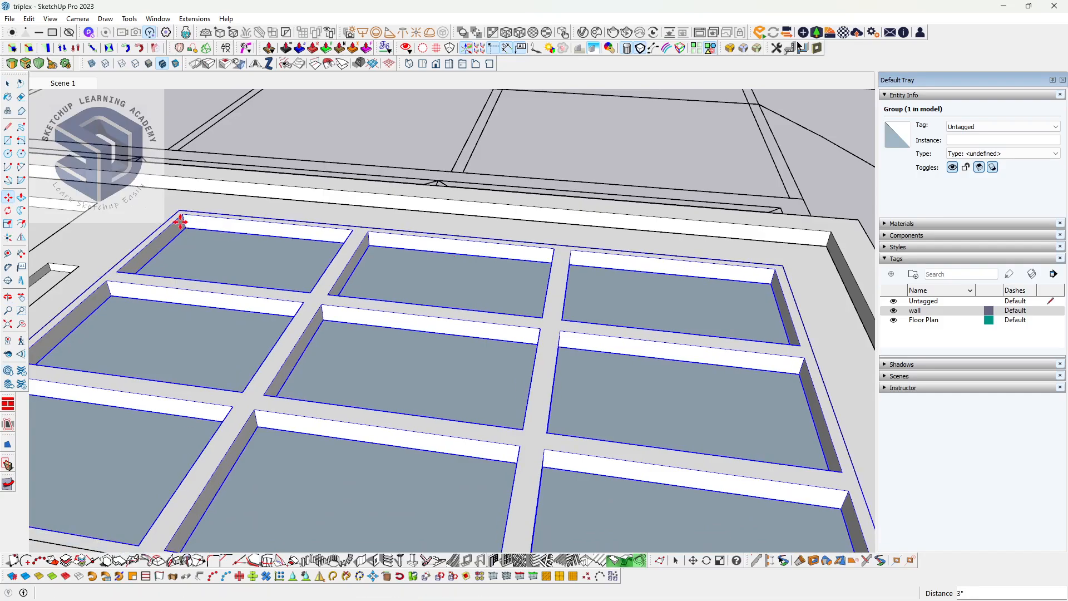
middle_click_drag(180, 222, 286, 331)
scroll(289, 331, "down", 3)
key("space")
left_click(597, 321)
- Open the leaf group for editing, select the panelled body inside it and show the Wood materials
middle_click_drag(349, 415, 482, 355)
scroll(572, 282, "down", 3)
scroll(400, 369, "up", 1)
middle_click_drag(401, 369, 428, 381)
scroll(505, 295, "down", 3)
scroll(498, 350, "up", 2)
double_click(441, 368)
left_click(437, 357)
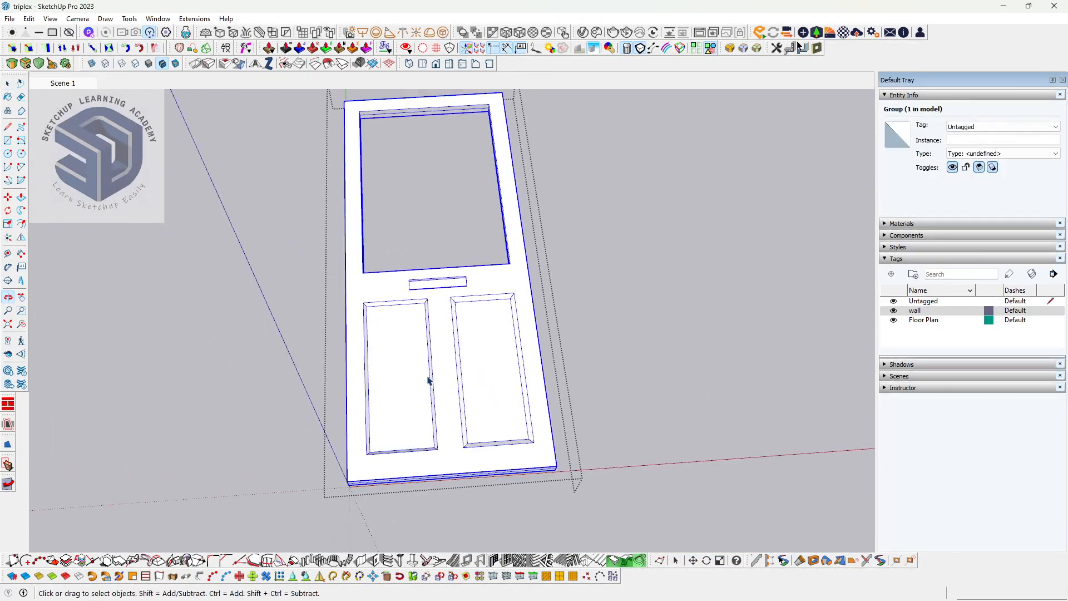
left_click(885, 95)
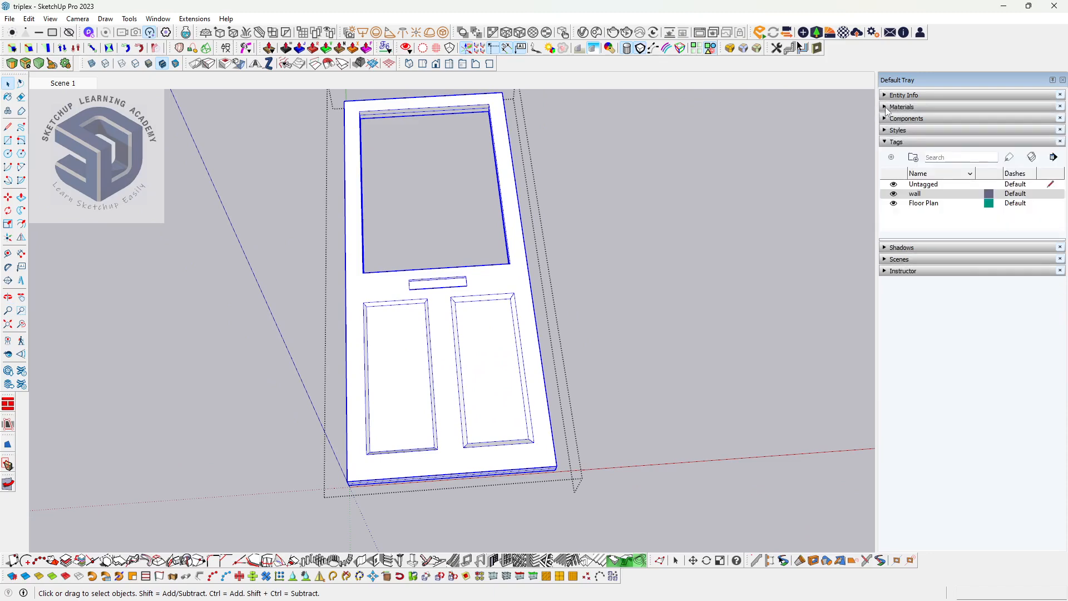
left_click(886, 108)
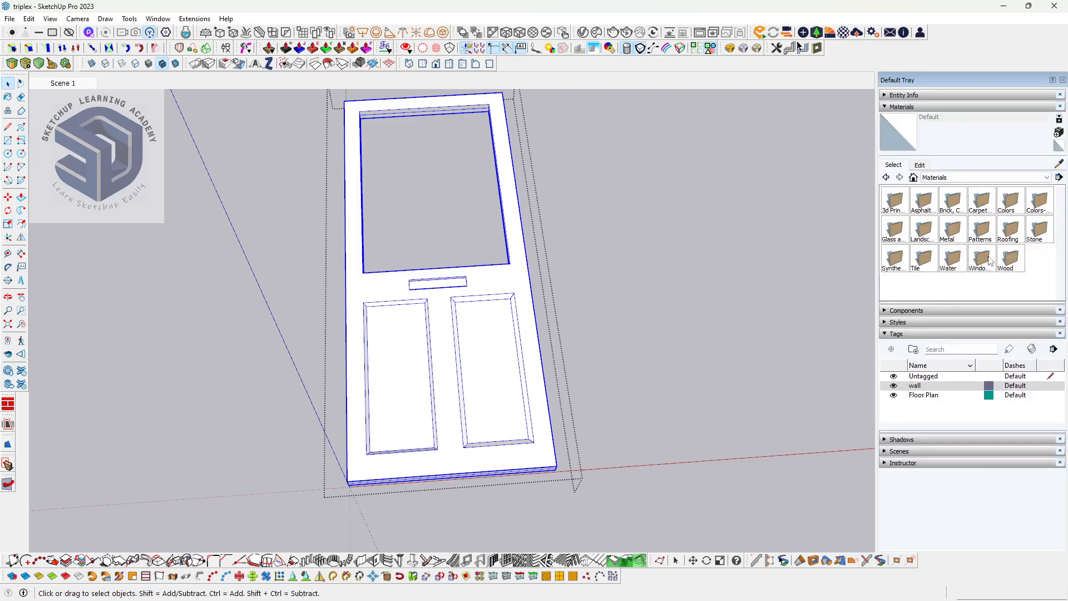
left_click(1014, 260)
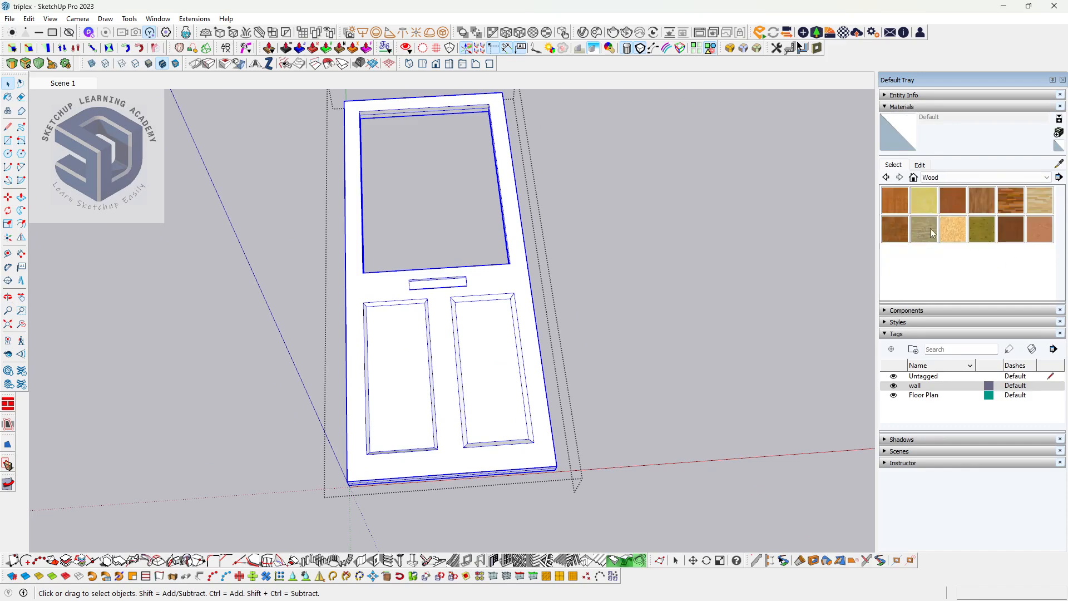
- Try the Wood Floor and Wood Cherry Original materials on the door leaf
left_click(984, 202)
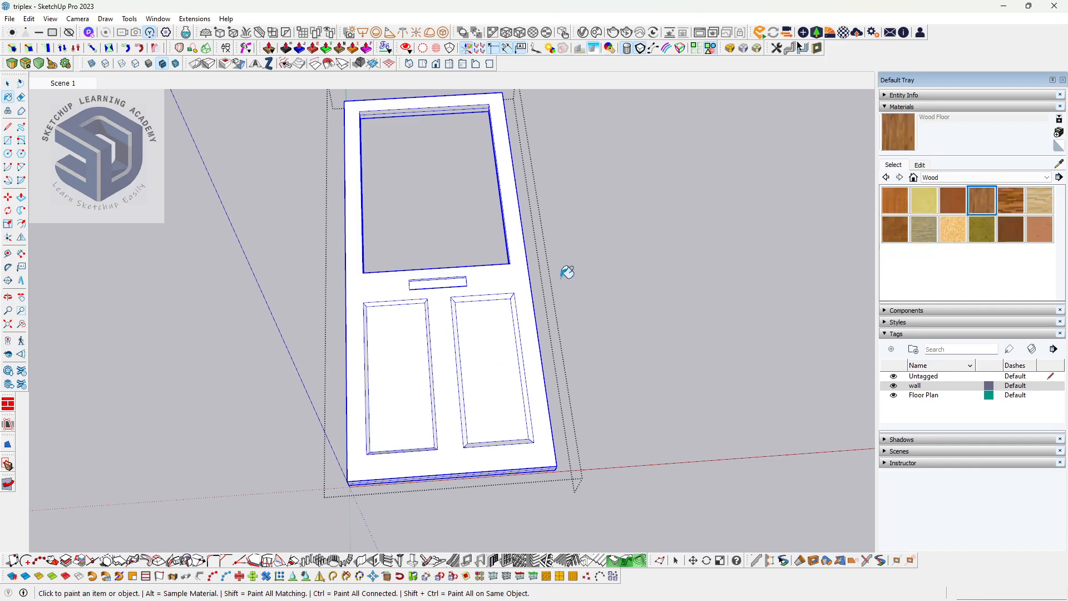
left_click(522, 280)
mouse_move(584, 326)
middle_mouse_down()
mouse_move(537, 370)
mouse_move(493, 369)
middle_mouse_up()
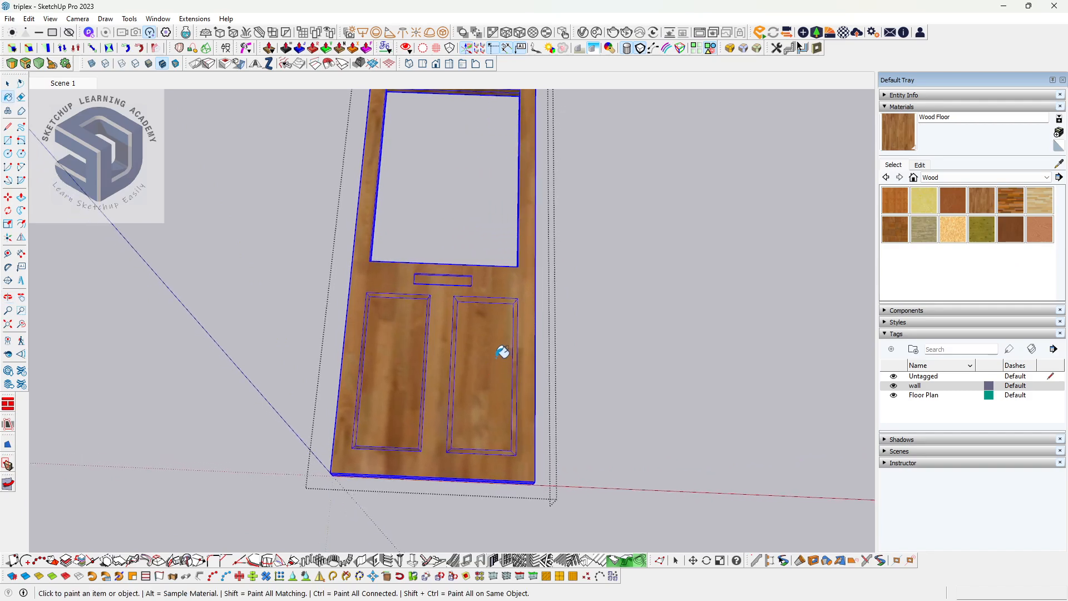
left_click(960, 207)
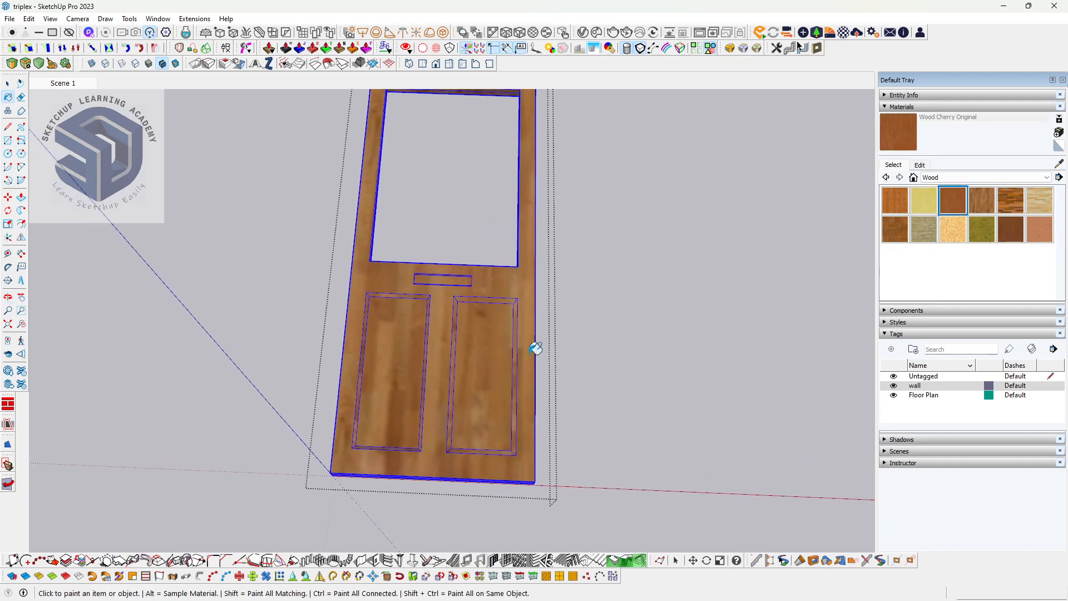
left_click(519, 366)
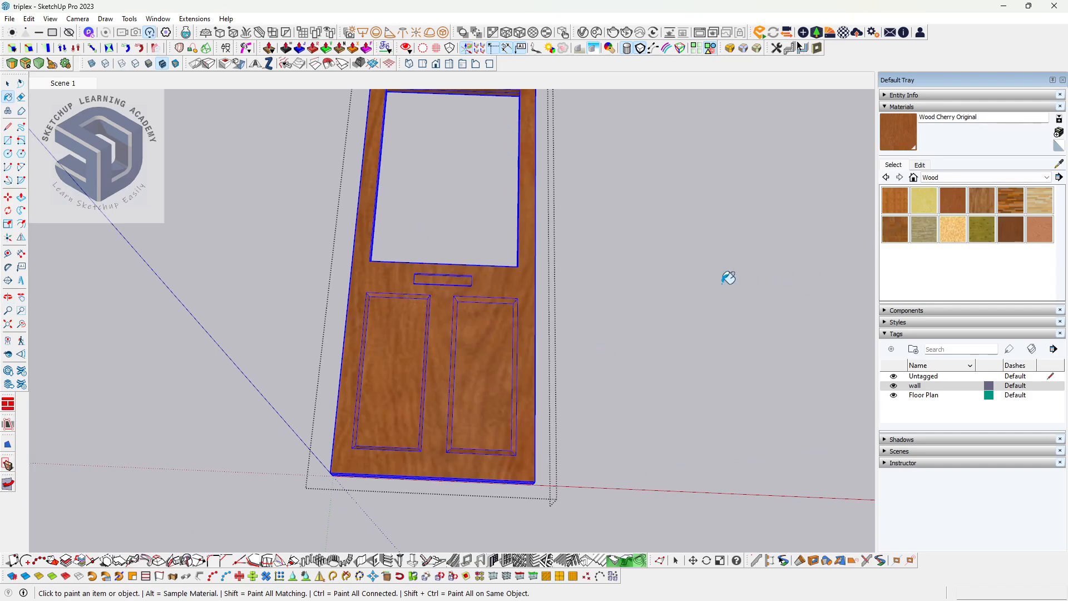
key("space")
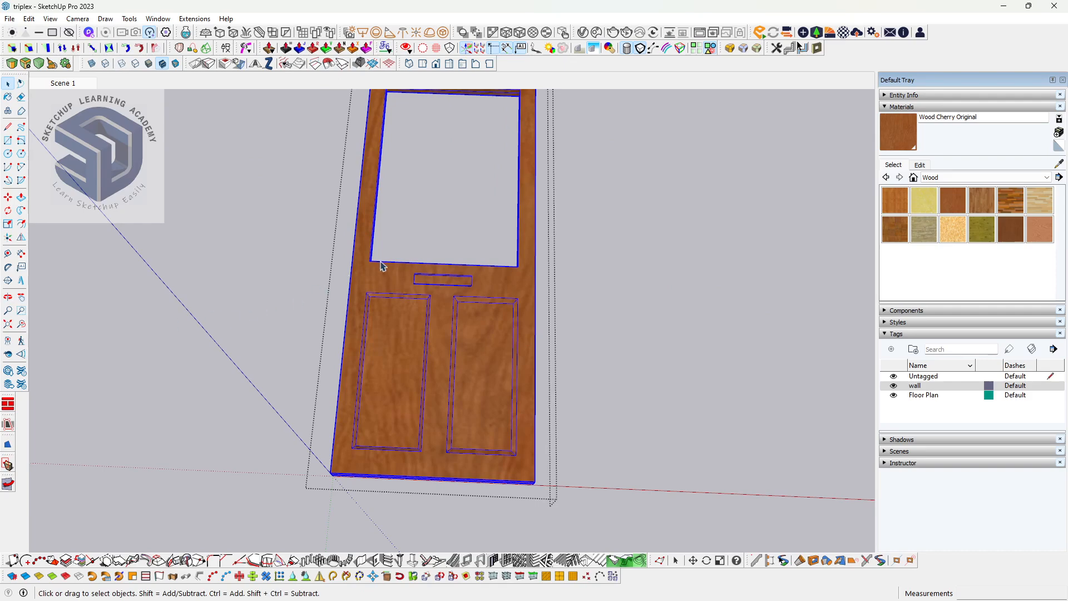
- Import the Wood Veneer texture from the Architextures library and close the library window
middle_click_drag(362, 276, 347, 253)
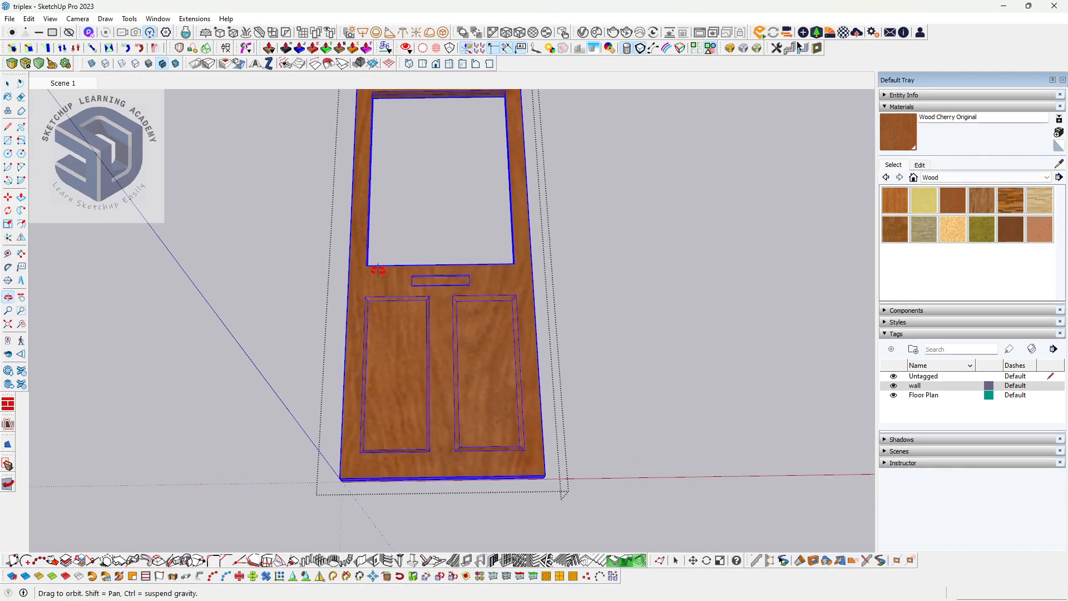
left_click(227, 49)
left_click_drag(215, 83, 328, 111)
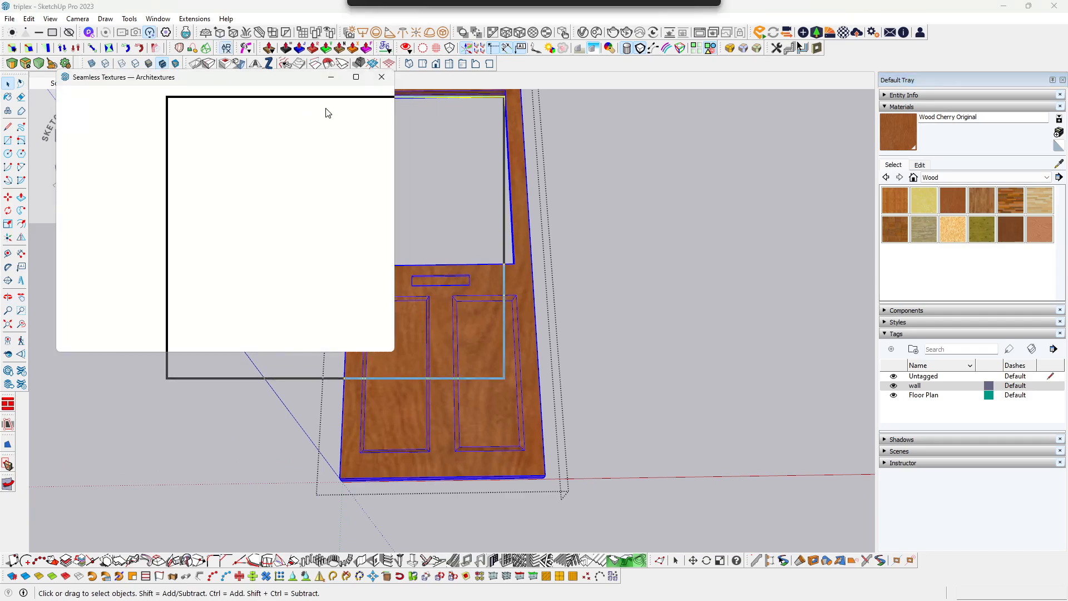
left_click(198, 21)
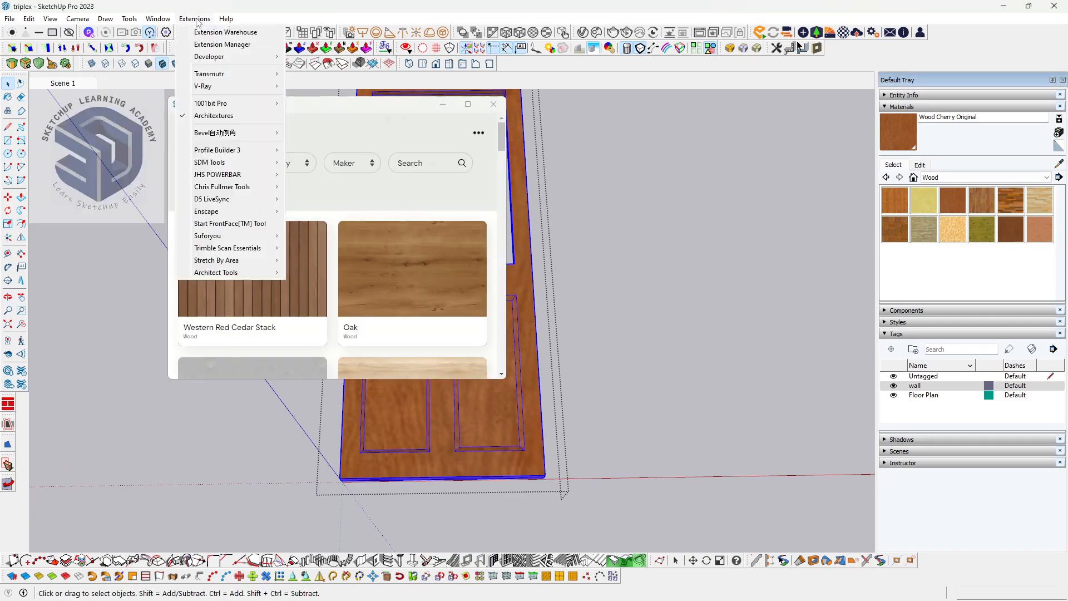
left_click(196, 20)
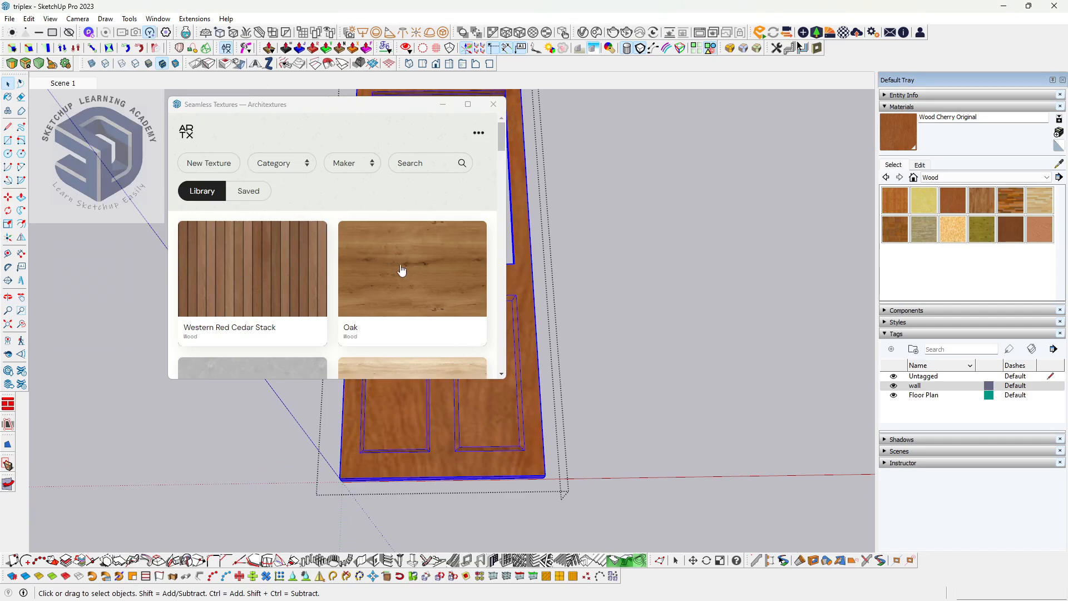
scroll(402, 271, "down", 8)
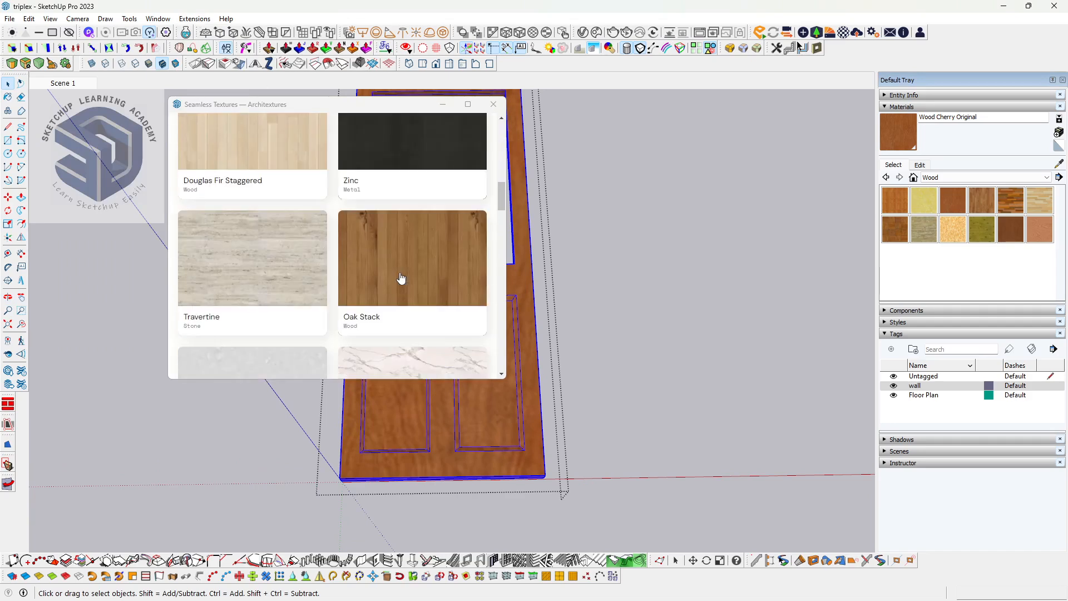
scroll(400, 279, "down", 9)
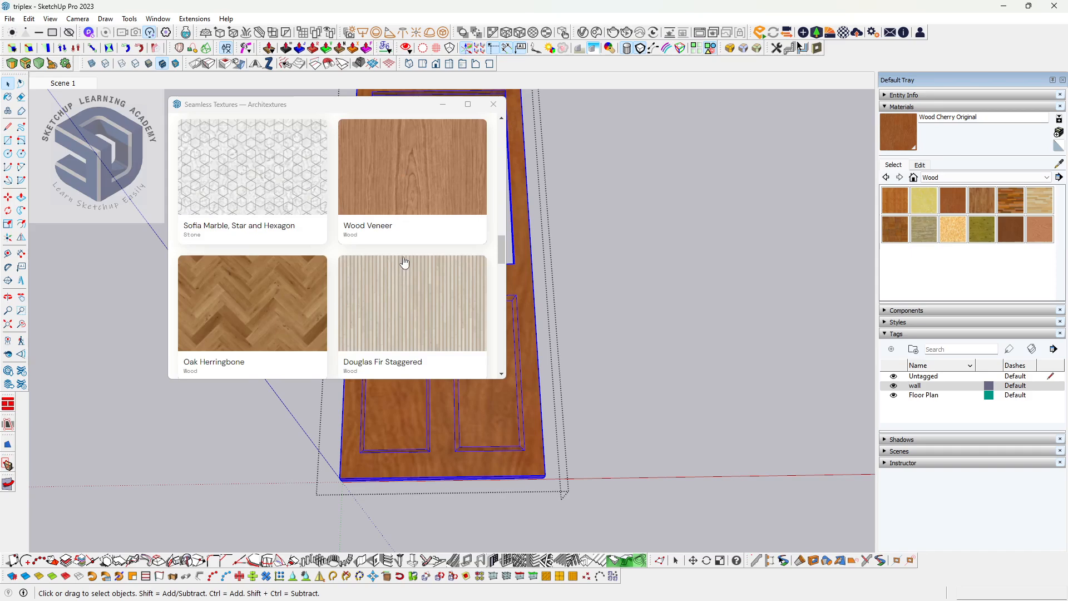
left_click(415, 188)
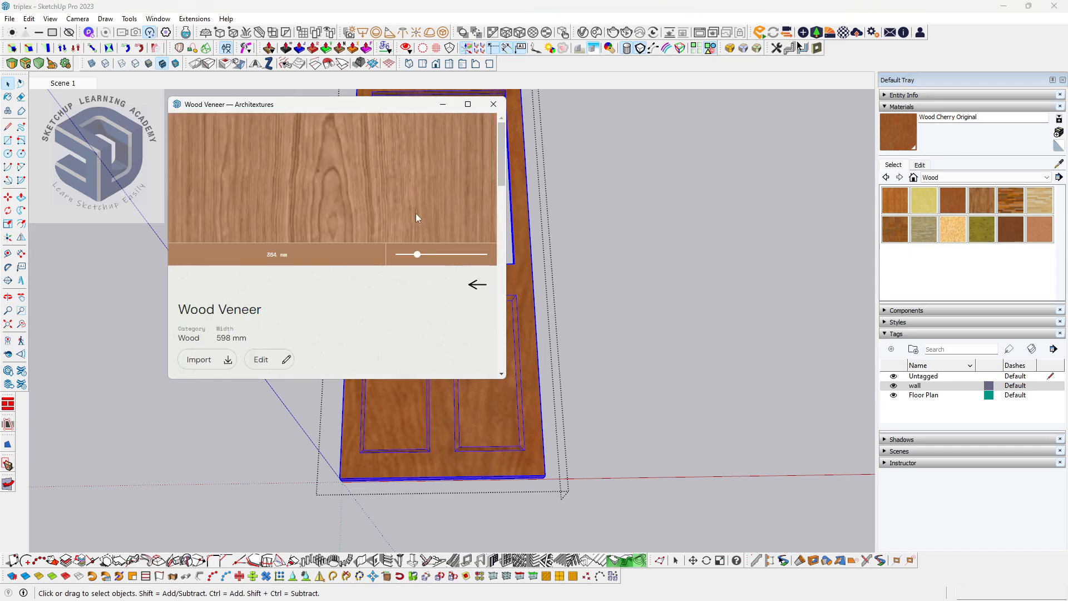
left_click(219, 360)
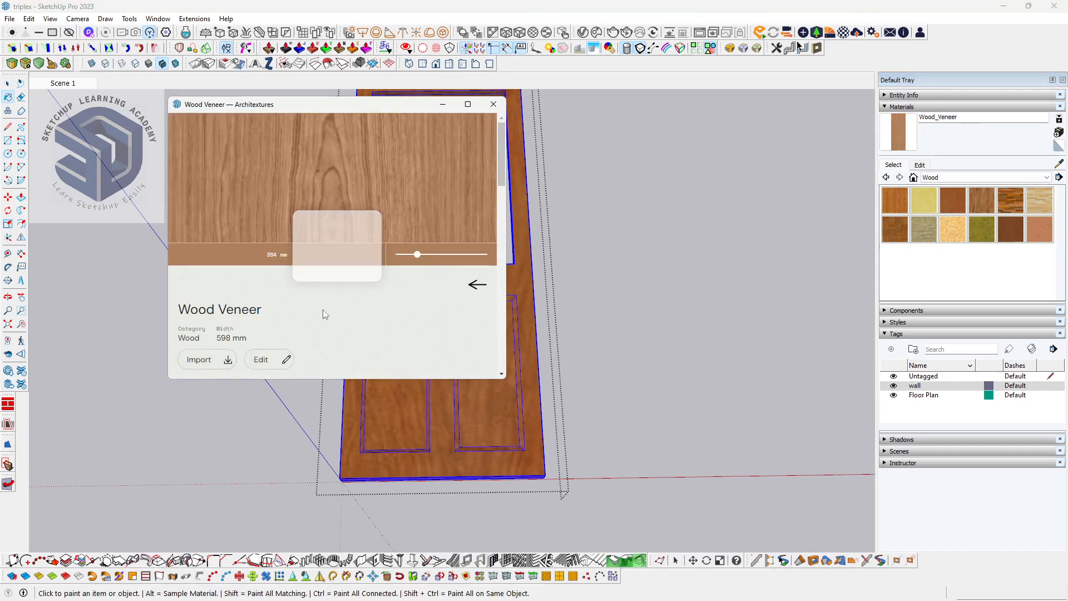
left_click(493, 104)
- Paint the door leaf with the Wood_Veneer material and leave the leaf group
mouse_move(491, 296)
middle_mouse_down()
mouse_move(429, 308)
mouse_move(497, 333)
mouse_move(496, 317)
mouse_move(448, 367)
mouse_move(470, 157)
mouse_move(382, 436)
mouse_move(410, 370)
mouse_move(452, 377)
mouse_move(454, 452)
mouse_move(469, 403)
middle_mouse_up()
scroll(429, 308, "up", 2)
left_click(460, 309)
scroll(467, 349, "down", 3)
key("space")
key("Escape")
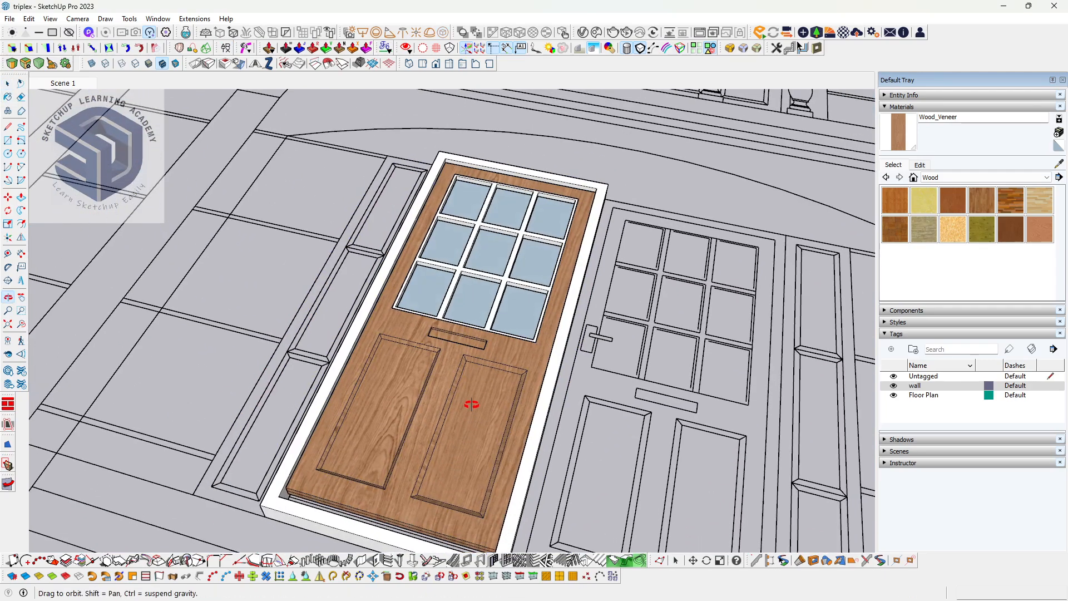
- Paint the door frame group with the same Wood_Veneer material
scroll(472, 403, "up", 2)
left_click(557, 379)
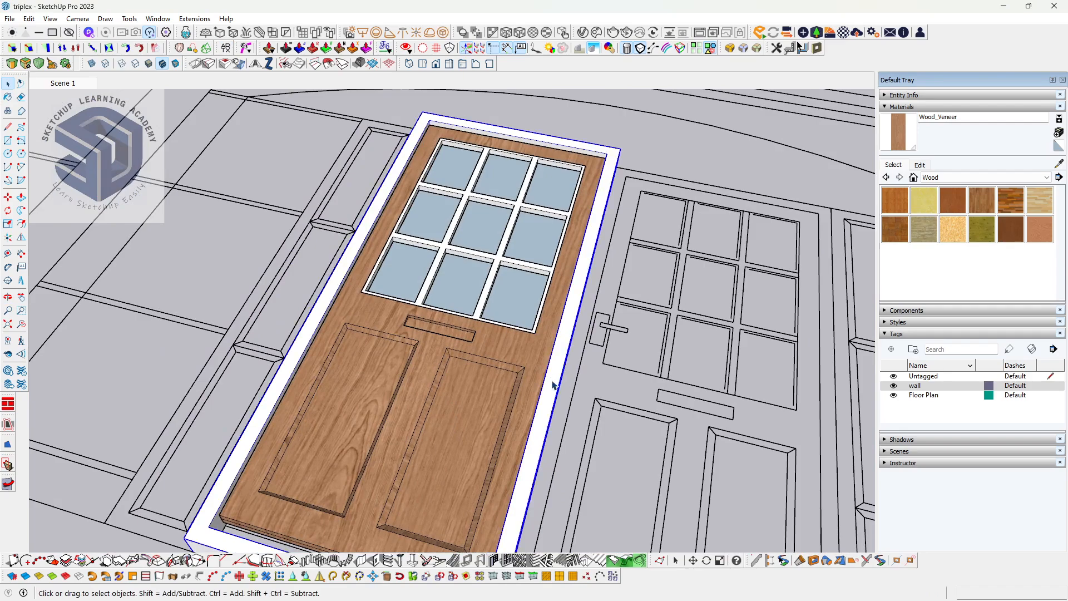
key("b")
left_click(548, 369)
mouse_move(544, 362)
middle_mouse_down()
mouse_move(553, 334)
mouse_move(458, 400)
middle_mouse_up()
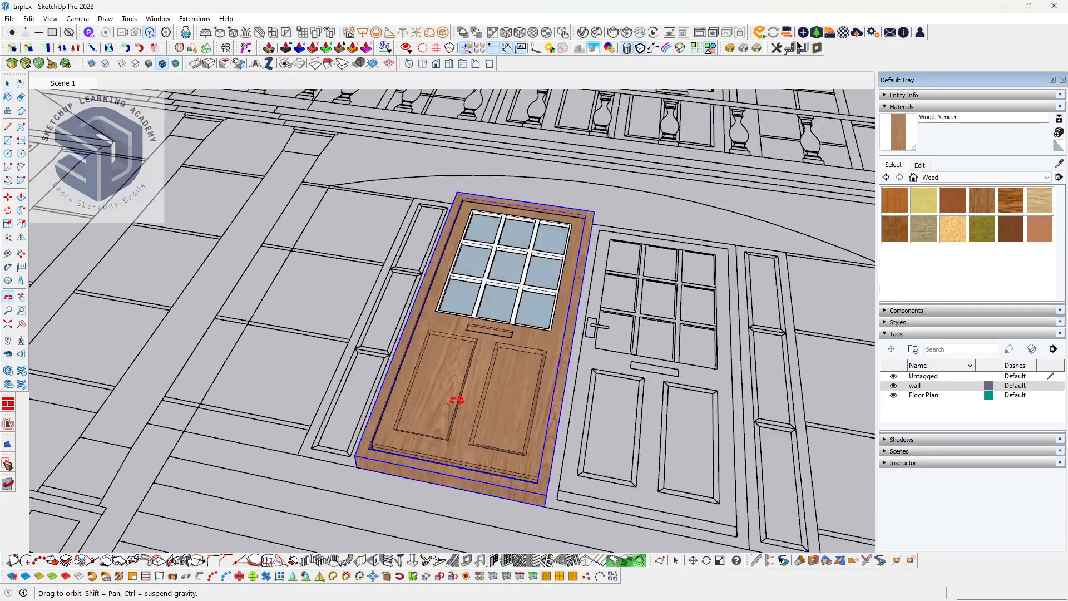
key("space")
scroll(501, 294, "up", 5)
double_click(486, 282)
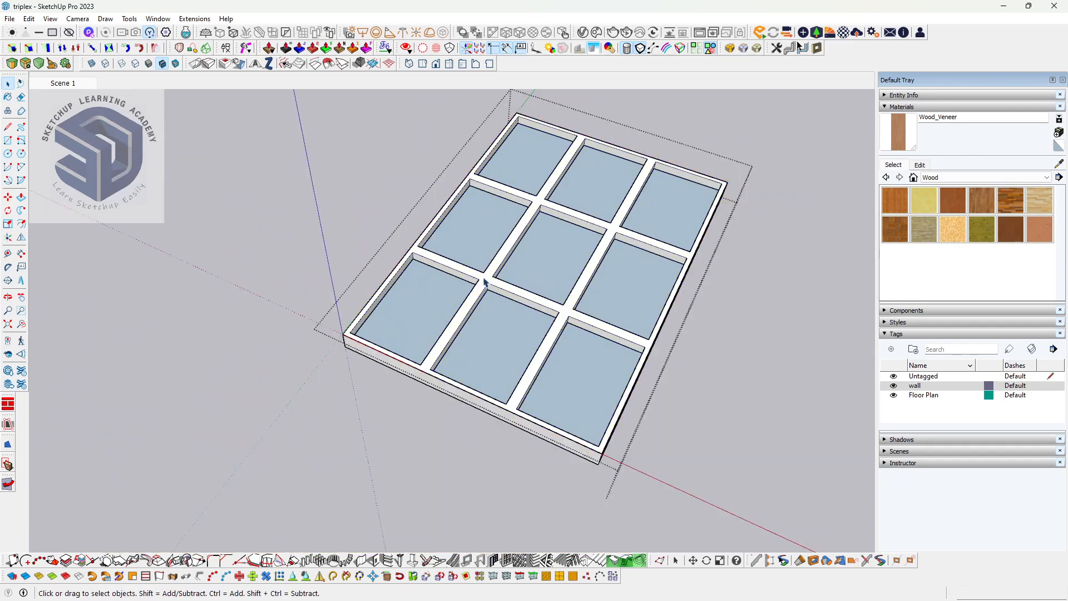
scroll(482, 282, "down", 10)
key("Escape")
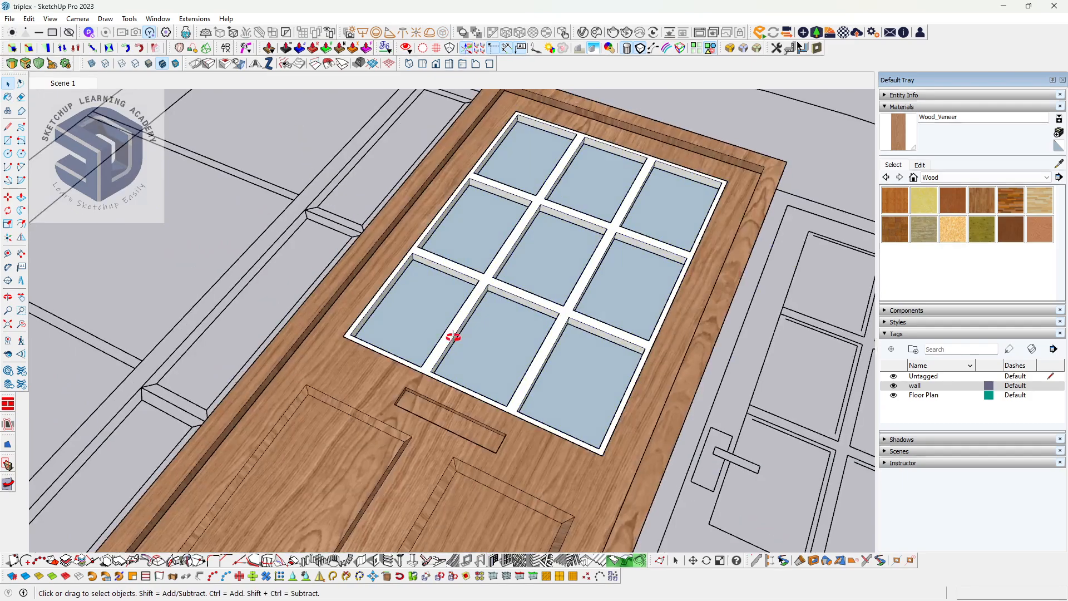
- Open the glazing grid group and select the glass panes inside it
scroll(523, 389, "up", 5)
double_click(519, 374)
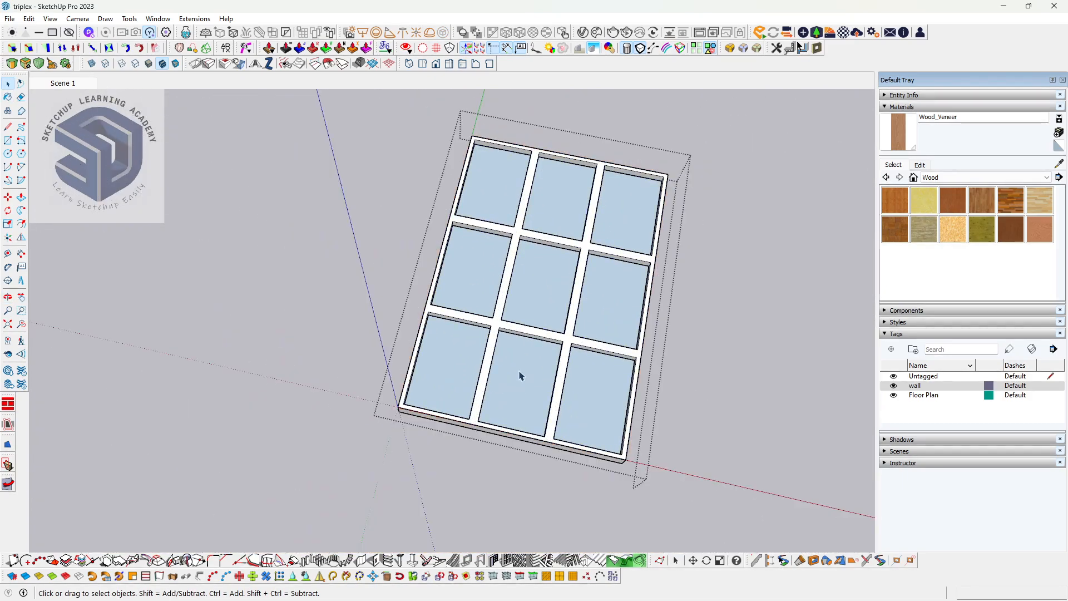
middle_click_drag(520, 372, 499, 315)
double_click(519, 383)
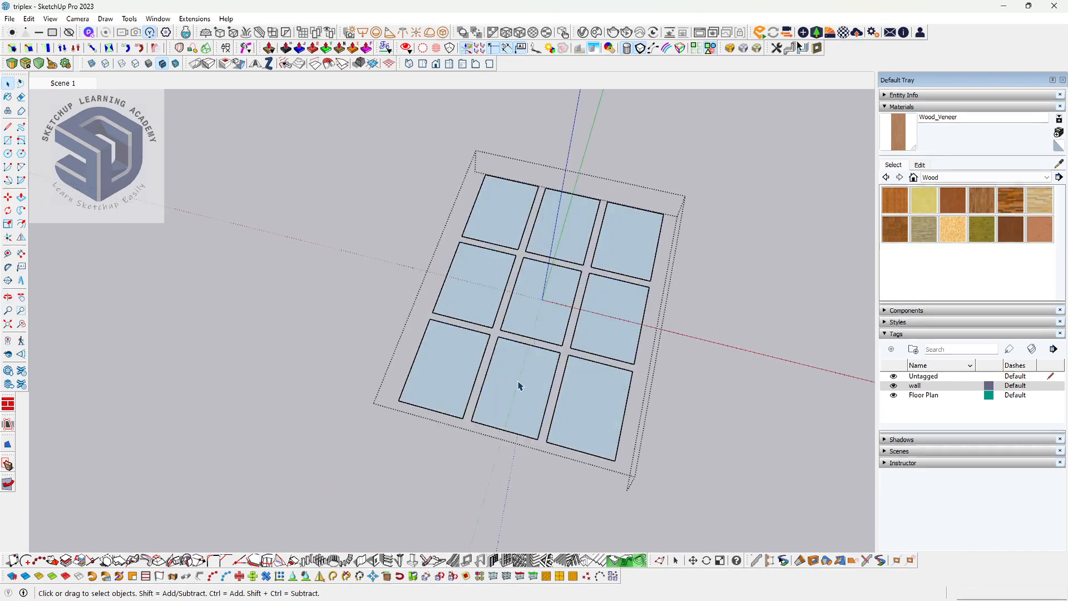
double_click(518, 381)
left_click(537, 366)
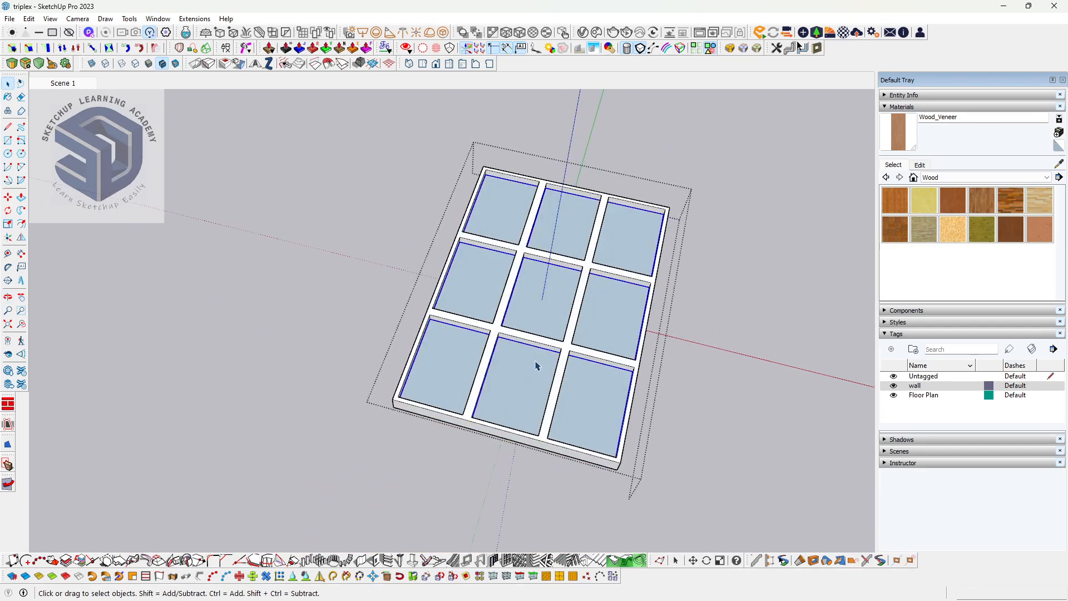
- Create a material named 1.DOOR GLASS from Translucent Glass Blue, paint the selected glass panes with it and leave the glazing group
left_click(985, 176)
scroll(966, 235, "up", 3)
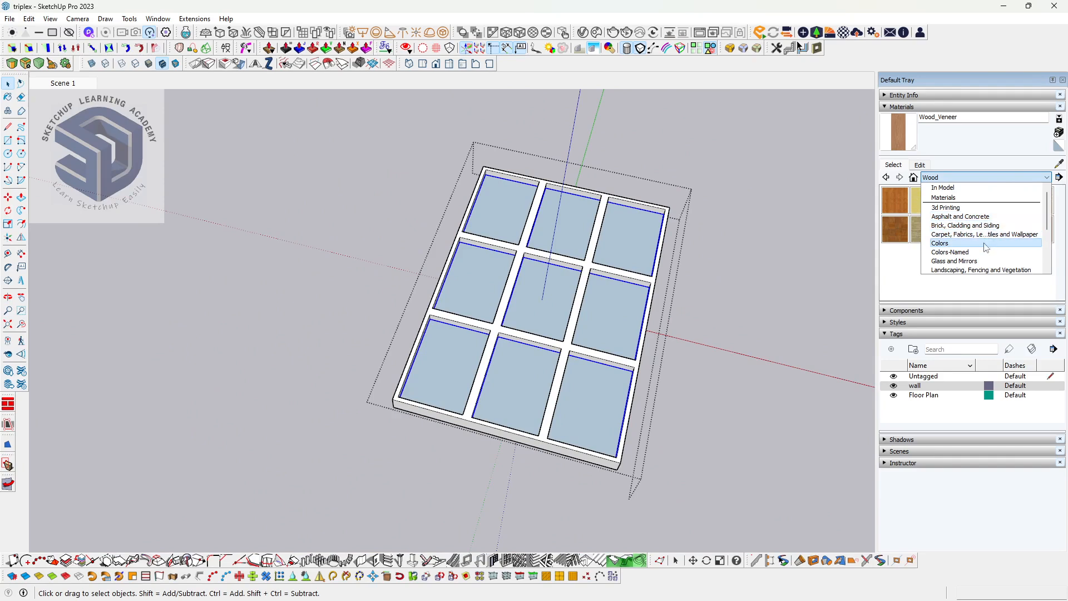
left_click(984, 261)
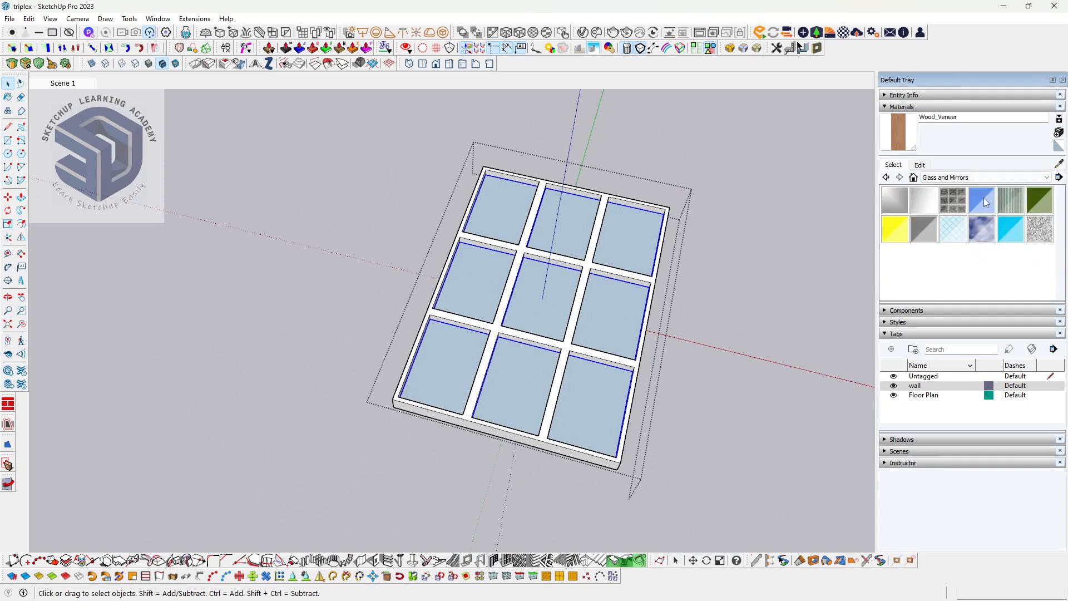
left_click(984, 199)
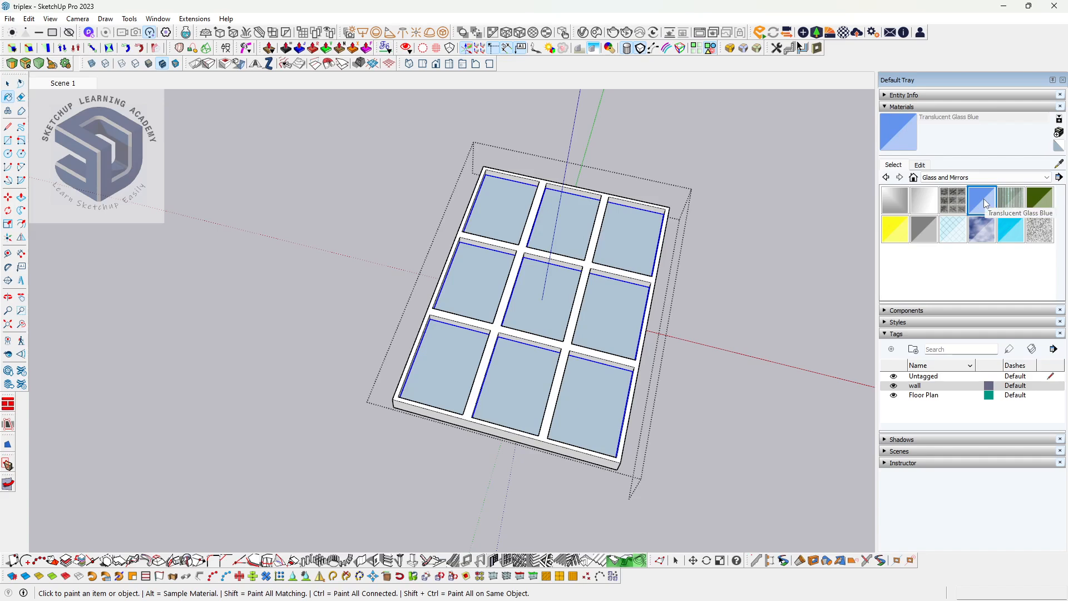
left_click(1059, 132)
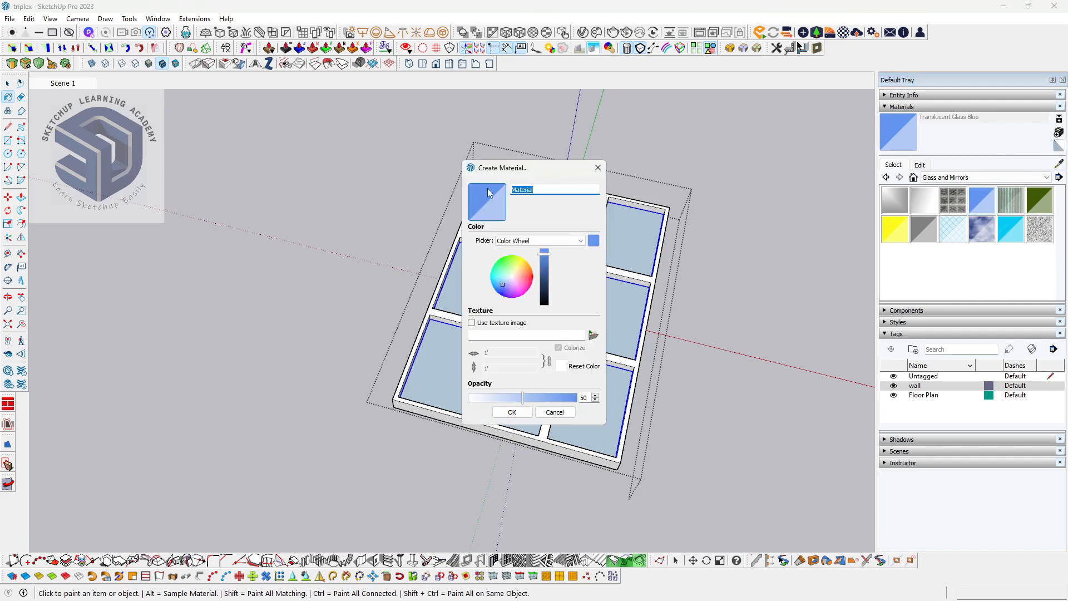
type("1.DOOR GLASS")
left_click(512, 412)
left_click(534, 302)
key("space")
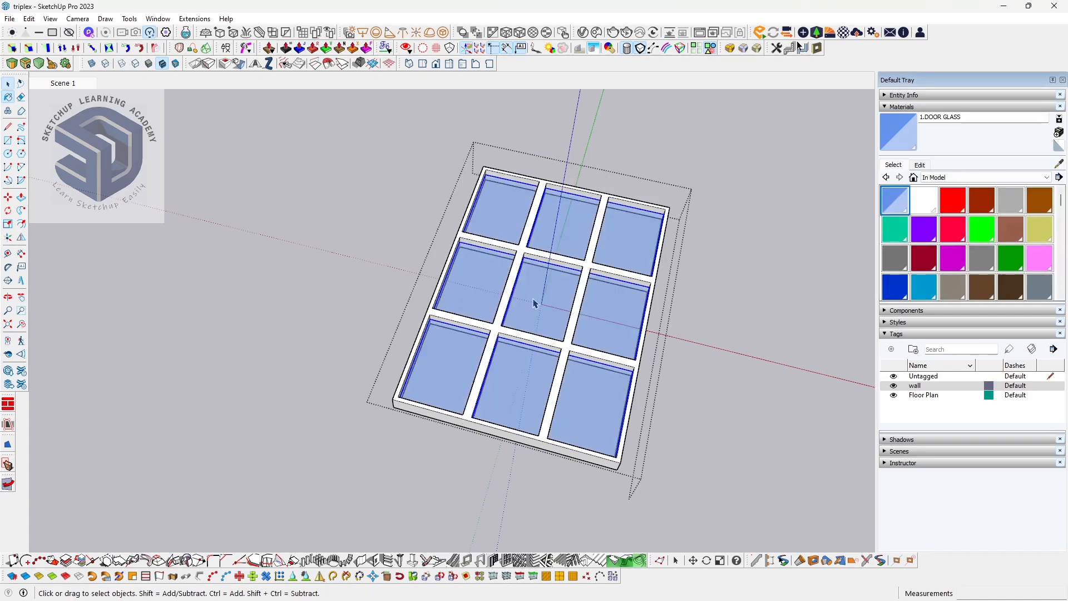
mouse_move(534, 362)
middle_mouse_down()
mouse_move(689, 267)
mouse_move(558, 171)
mouse_move(544, 274)
mouse_move(482, 503)
mouse_move(496, 489)
middle_mouse_up()
key("b")
scroll(544, 334, "up", 2)
key("space")
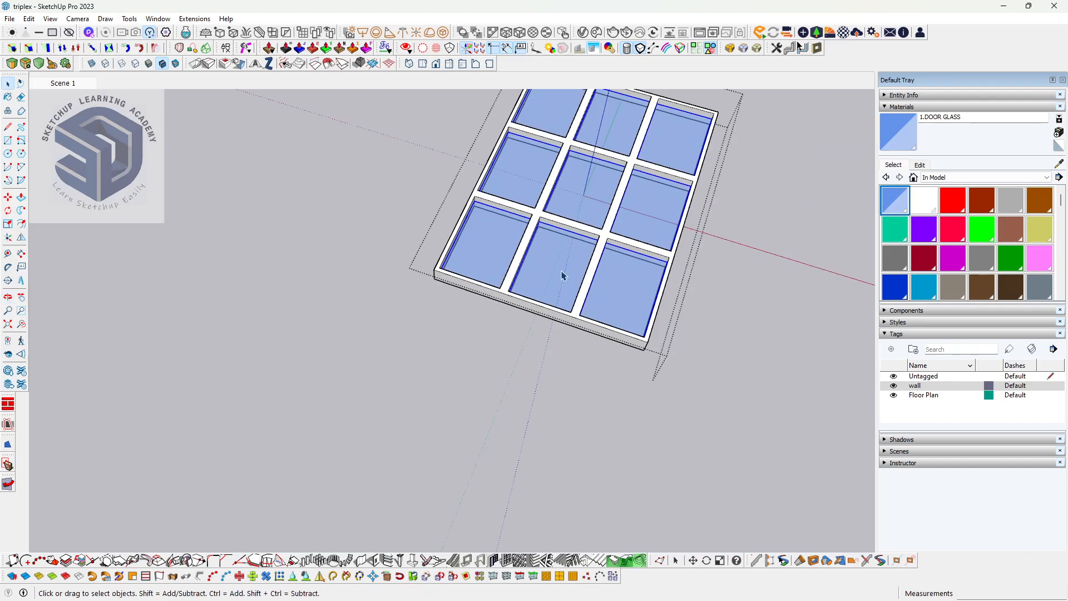
key("Escape")
- Sample the material of the glazing bars to check what is applied to them
scroll(528, 316, "down", 5)
scroll(534, 334, "up", 7)
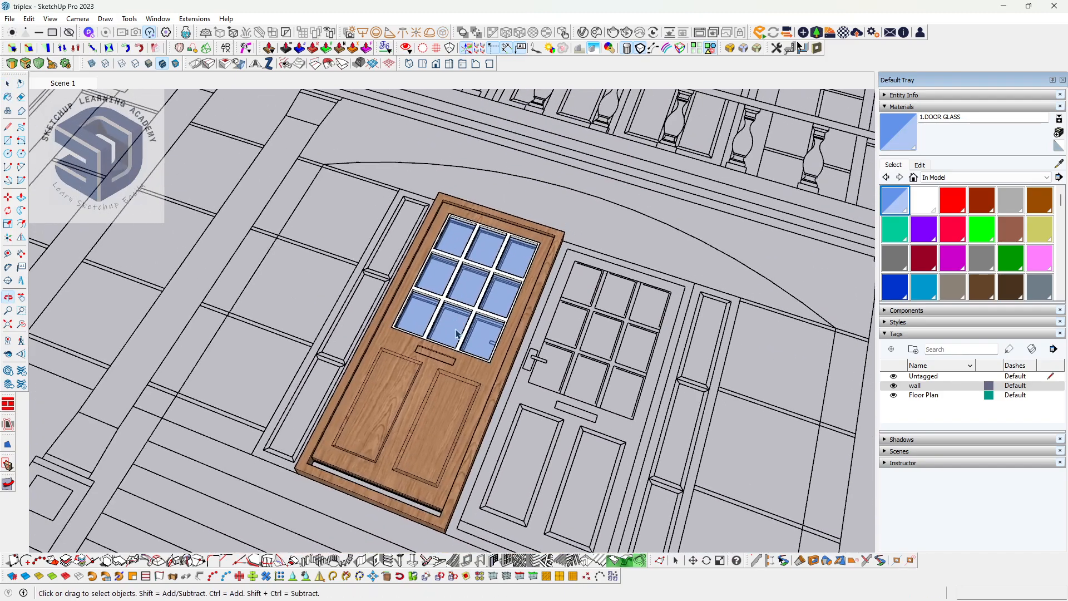
left_click(441, 268)
middle_click_drag(440, 268, 441, 324)
scroll(432, 350, "down", 2)
scroll(441, 325, "up", 2)
scroll(441, 324, "up", 5)
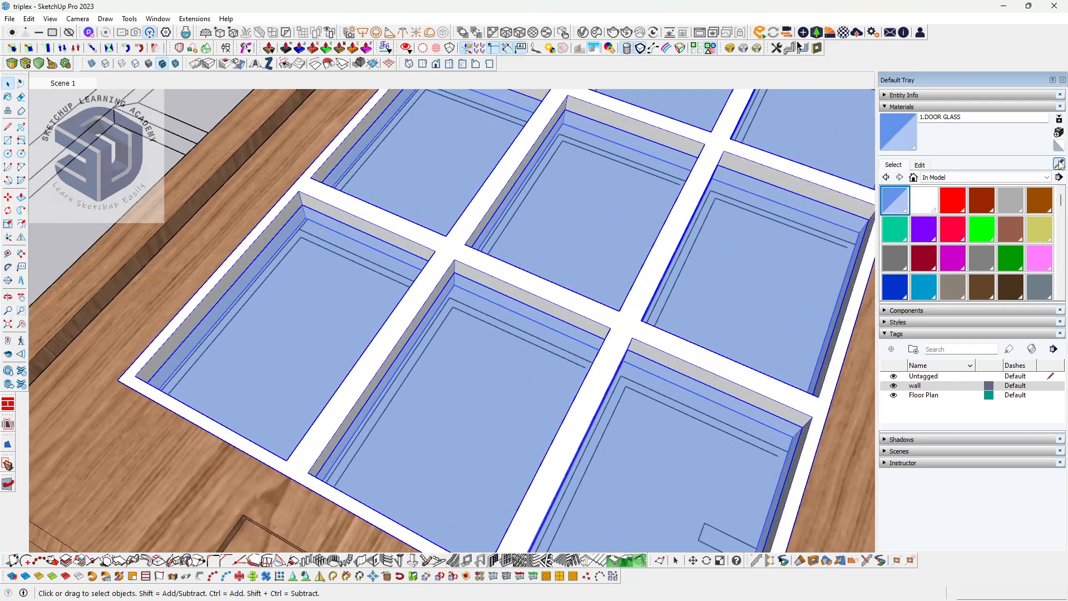
left_click(1060, 163)
left_click(407, 300)
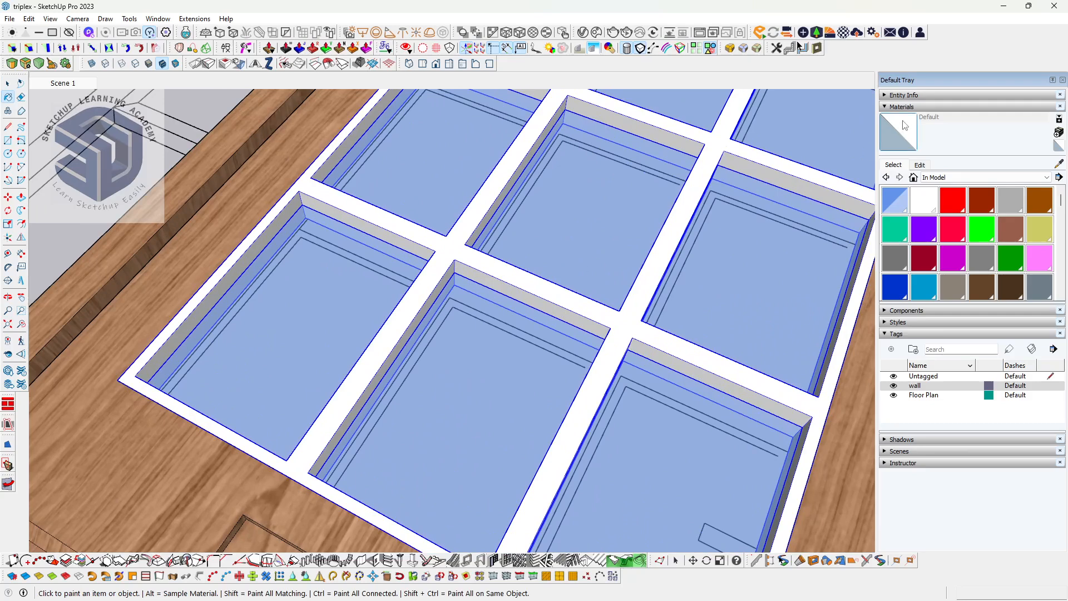
scroll(337, 384, "down", 2)
key("space")
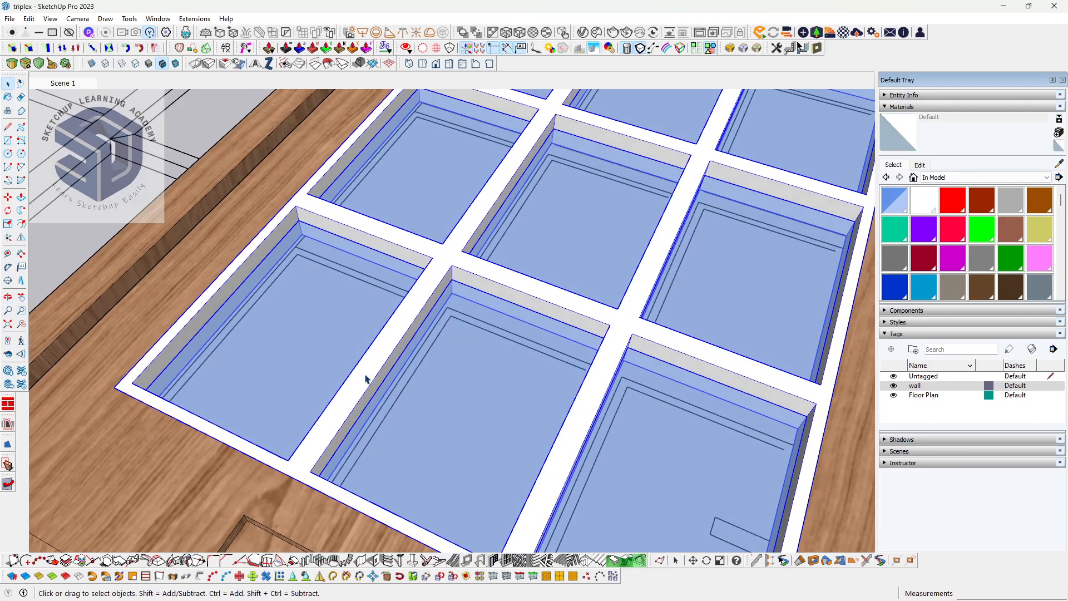
- Open the glazing group down to the bar grid and select all of the grid's geometry
double_click(366, 377)
key("ctrl+a")
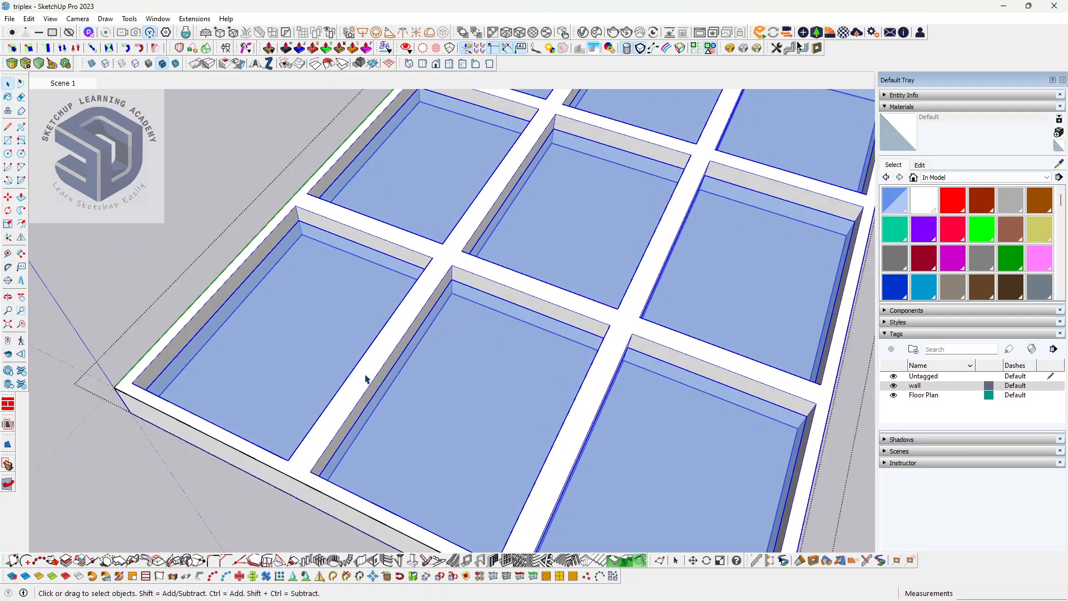
double_click(365, 379)
key("ctrl+a")
scroll(365, 379, "down", 4)
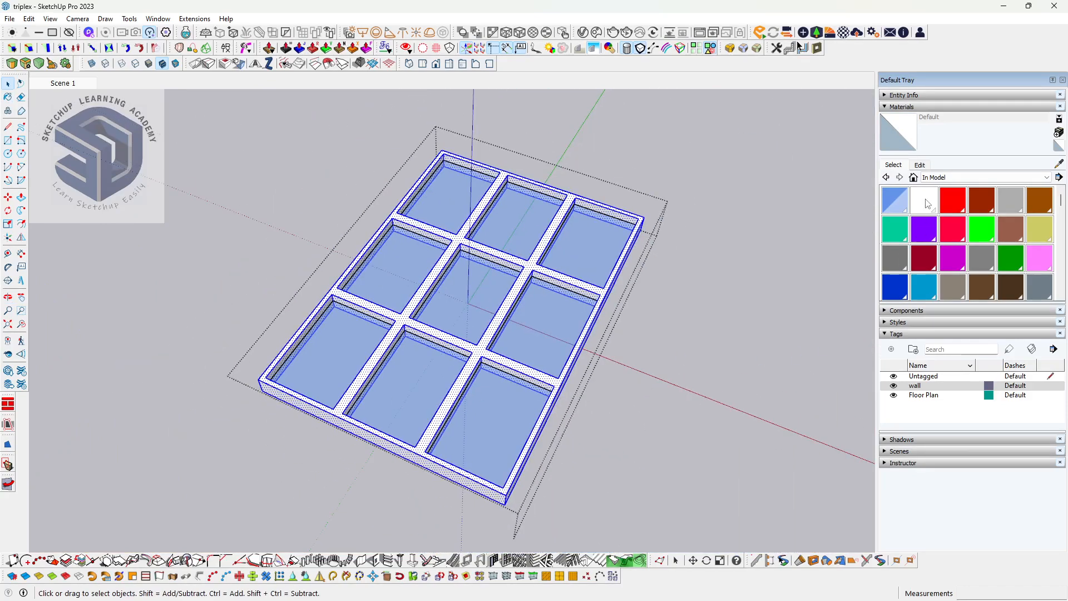
- Create a material named 02.PANEL COLOR from 0052_FloralWhite, paint the selected glazing bars with it and leave the group
left_click(1046, 178)
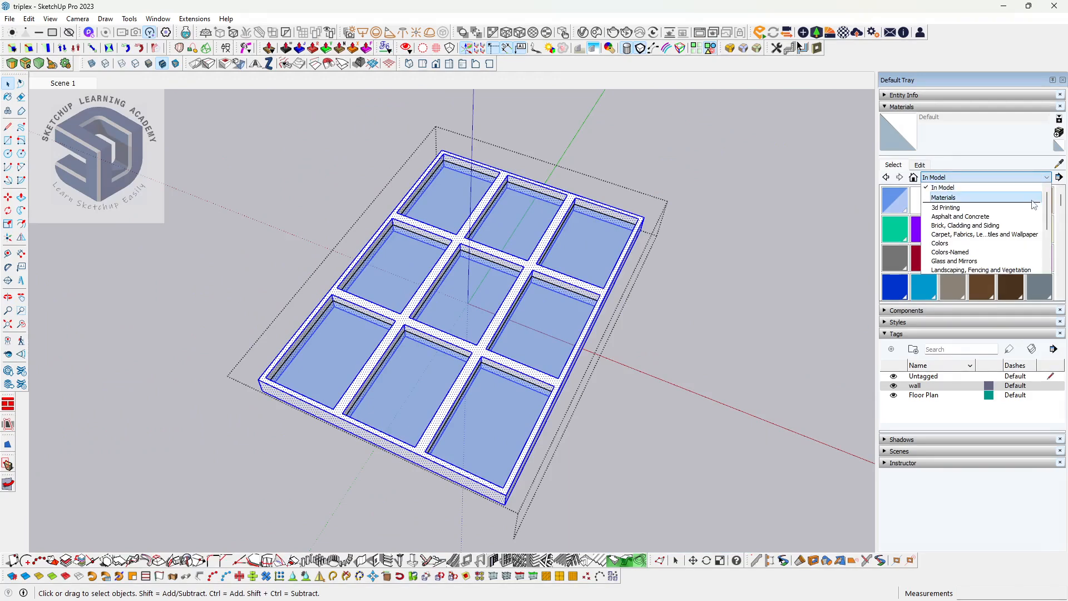
left_click(994, 252)
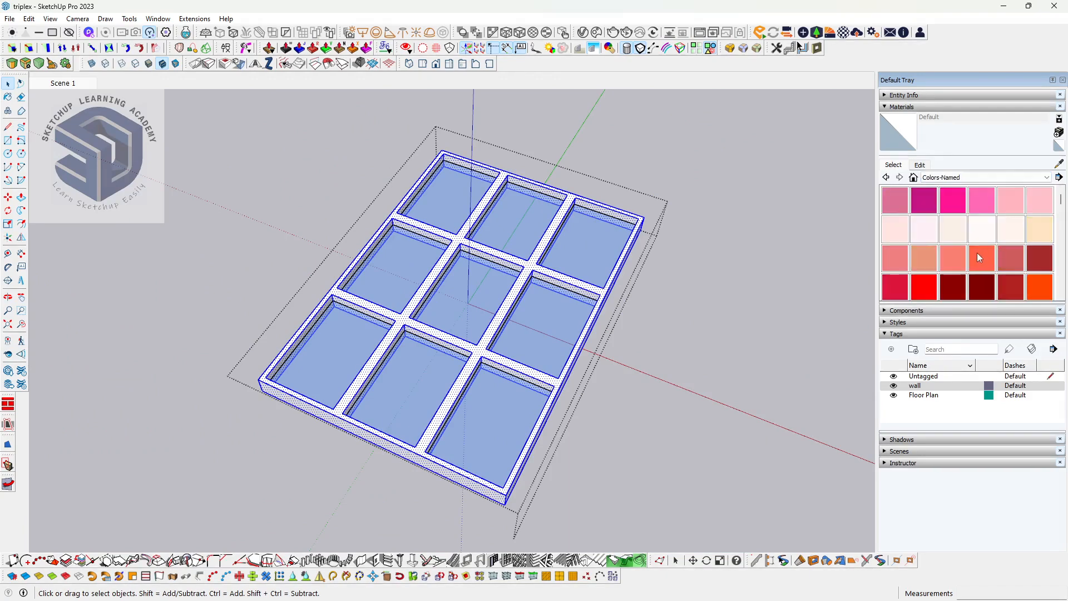
scroll(977, 256, "down", 3)
scroll(981, 265, "down", 2)
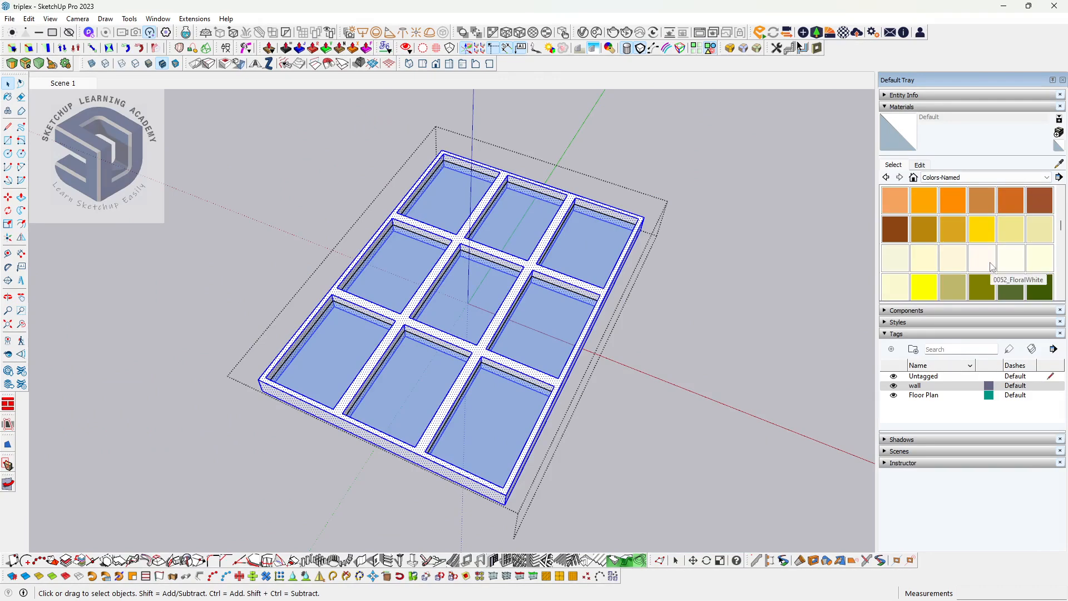
left_click(992, 267)
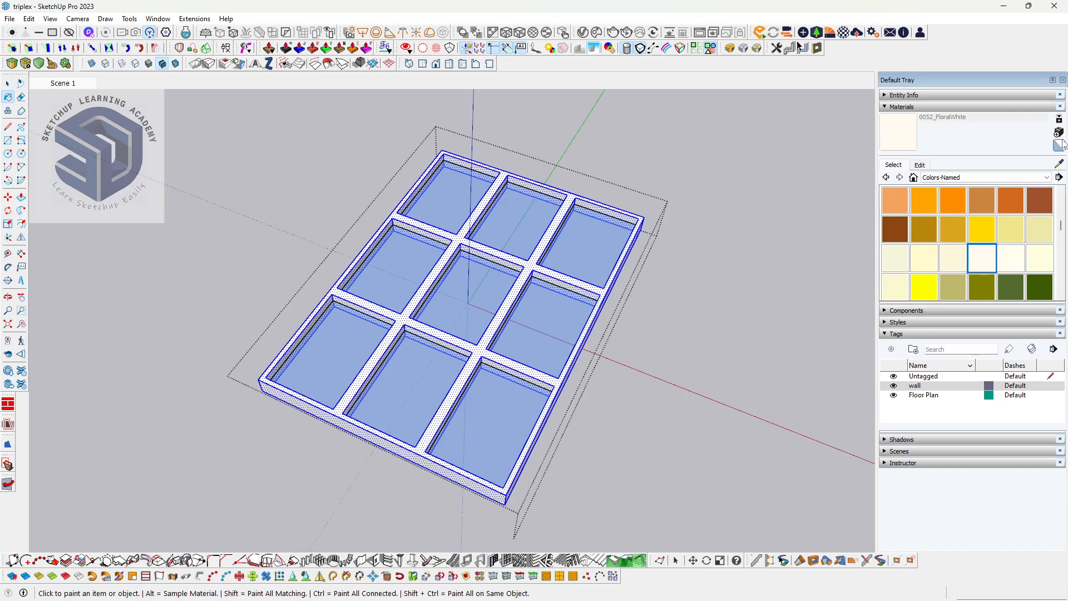
left_click(1059, 134)
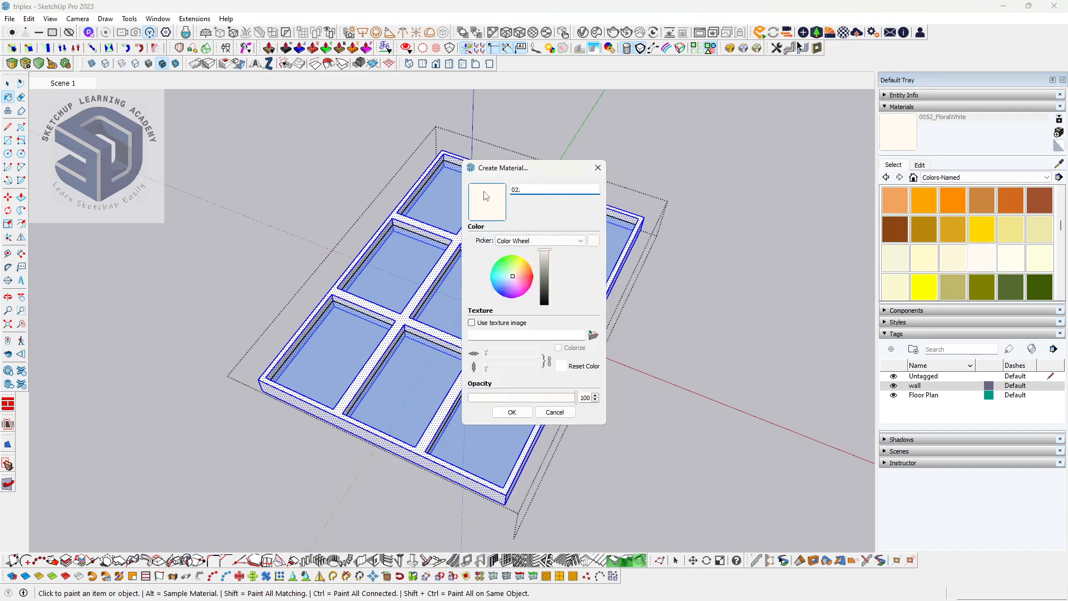
type("02.PANEL COLOR")
left_click(524, 415)
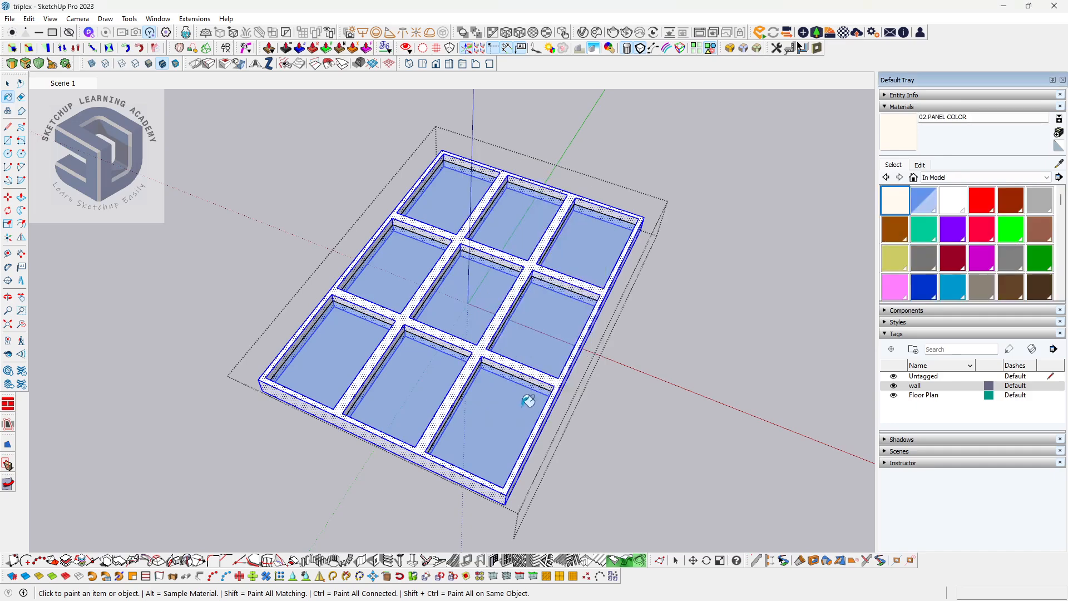
key("space")
left_click(563, 386)
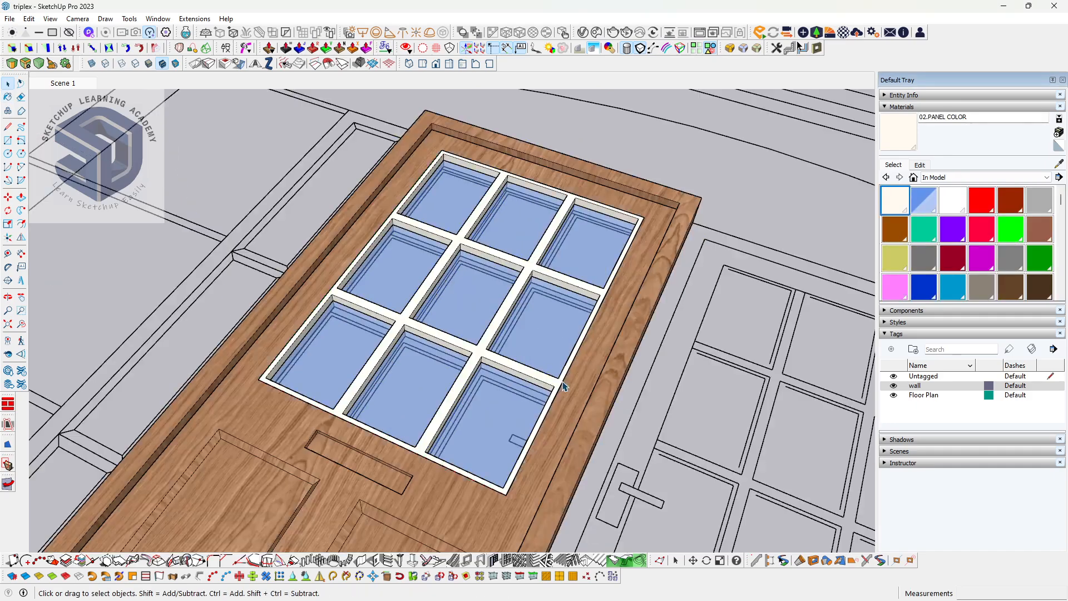
- Sample the painted glazing bars to check their material
left_click(1059, 163)
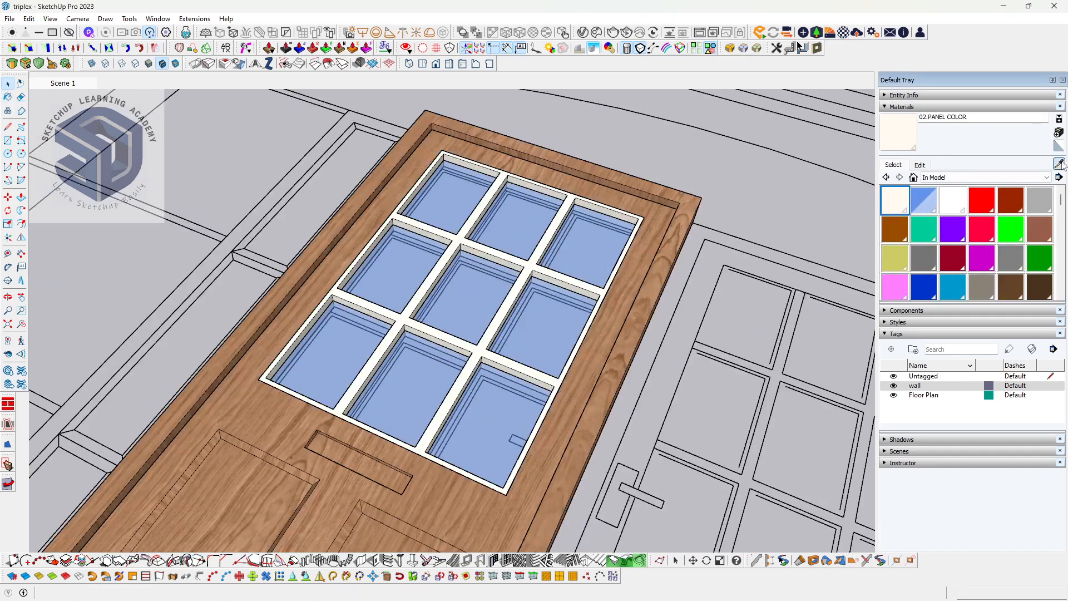
left_click(537, 262)
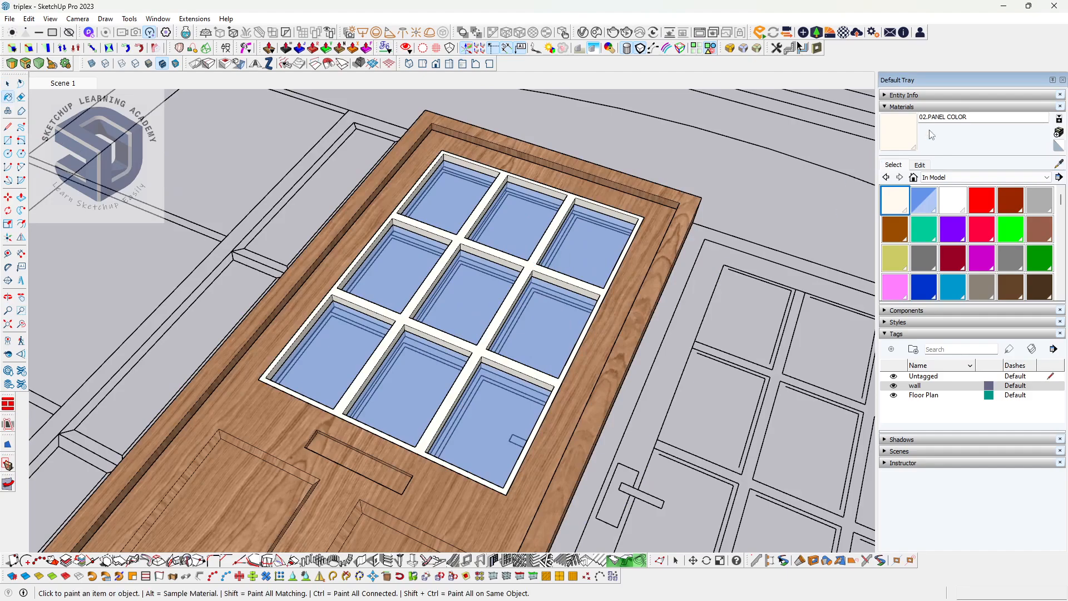
scroll(435, 376, "down", 5)
key("space")
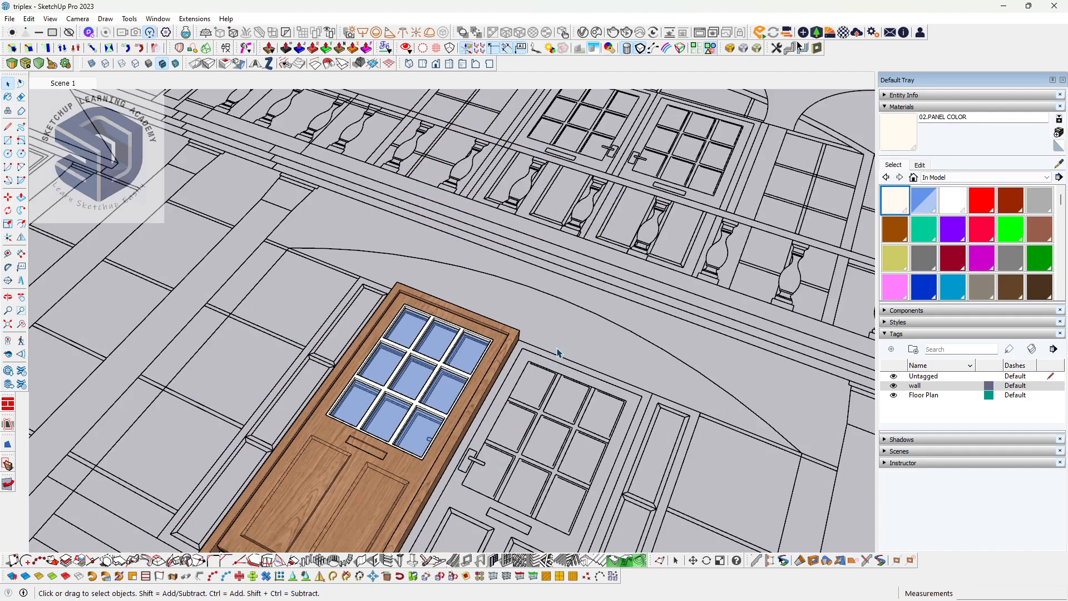
- Select the door leaf, its frame and the glazing grid together and combine them into one group
middle_click_drag(399, 366, 490, 356)
scroll(445, 384, "down", 2)
scroll(446, 389, "up", 3)
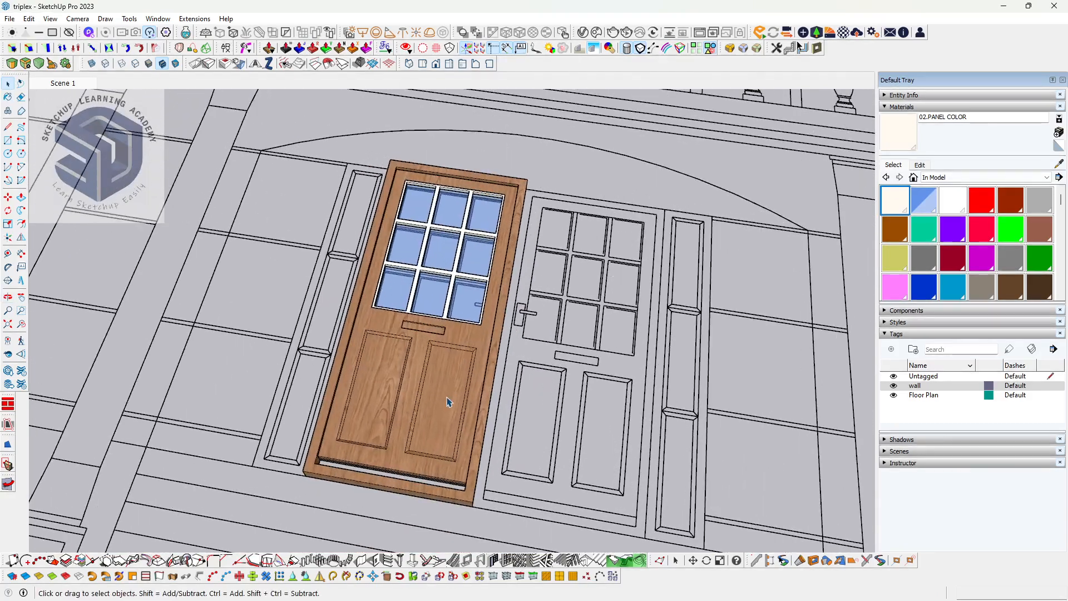
left_click(440, 426)
middle_click_drag(441, 428, 486, 406)
scroll(482, 451, "up", 2)
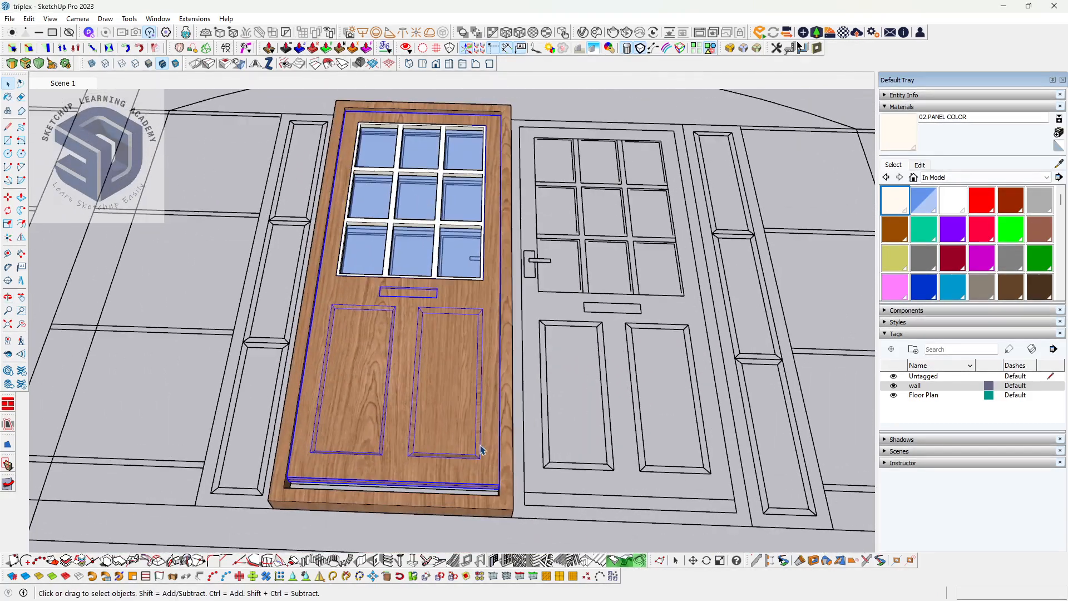
left_click(513, 407)
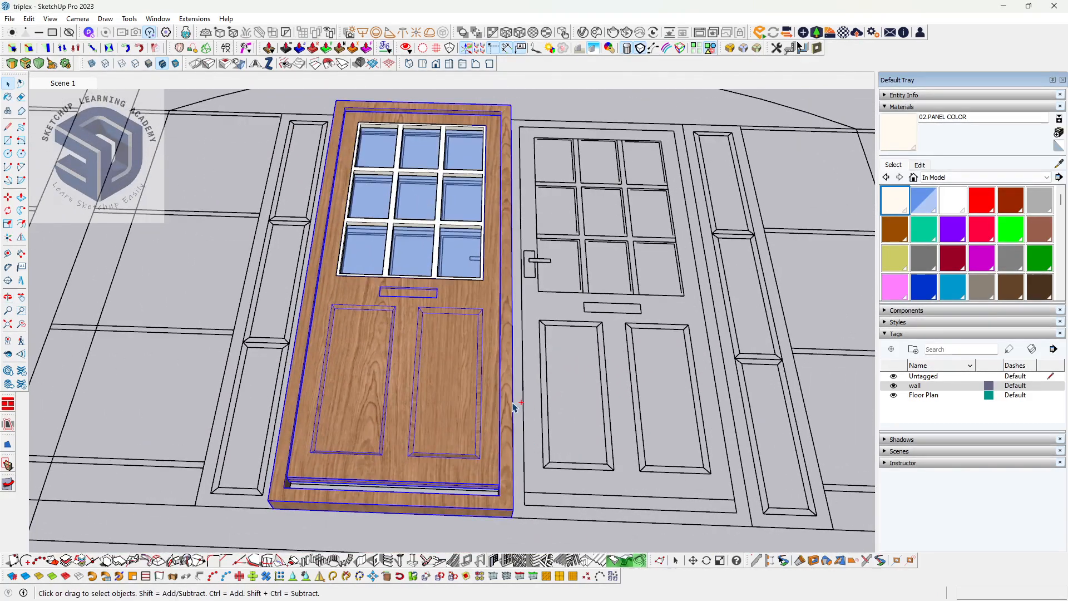
left_click(439, 222, "ctrl")
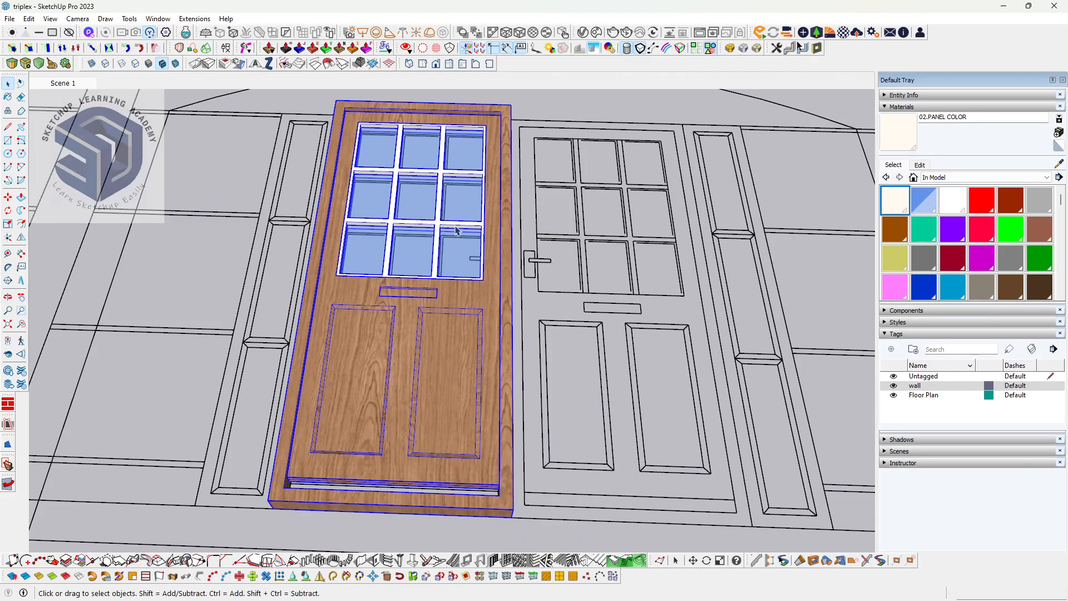
right_click(456, 231)
left_click(458, 314)
- Mirror a copy of the door group across the green-blue plane at the frame's inner lower corner to form the adjacent second door
middle_click_drag(445, 342, 400, 421)
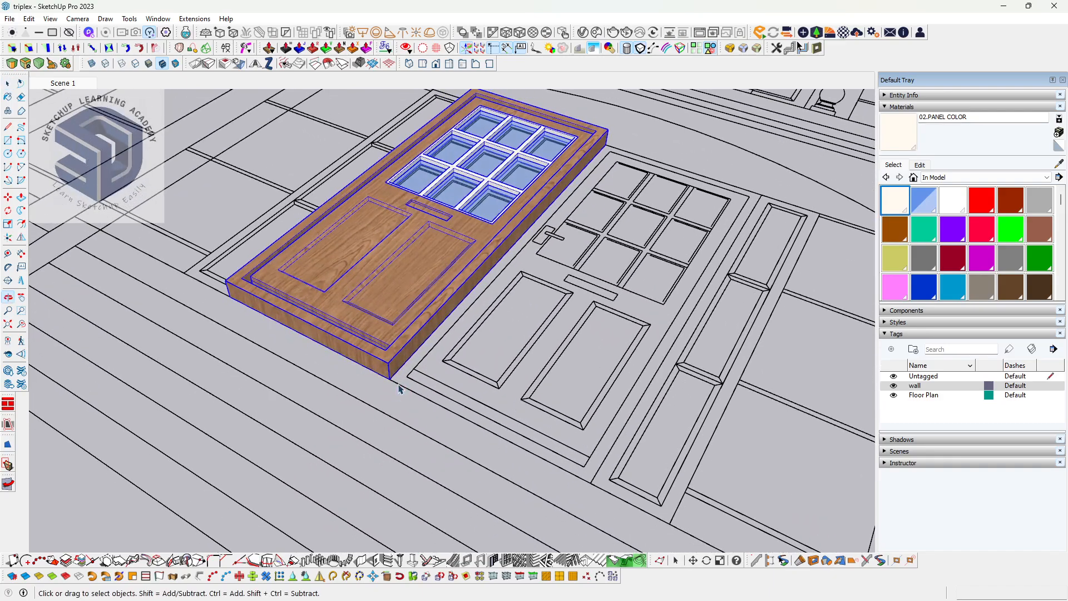
left_click(322, 580)
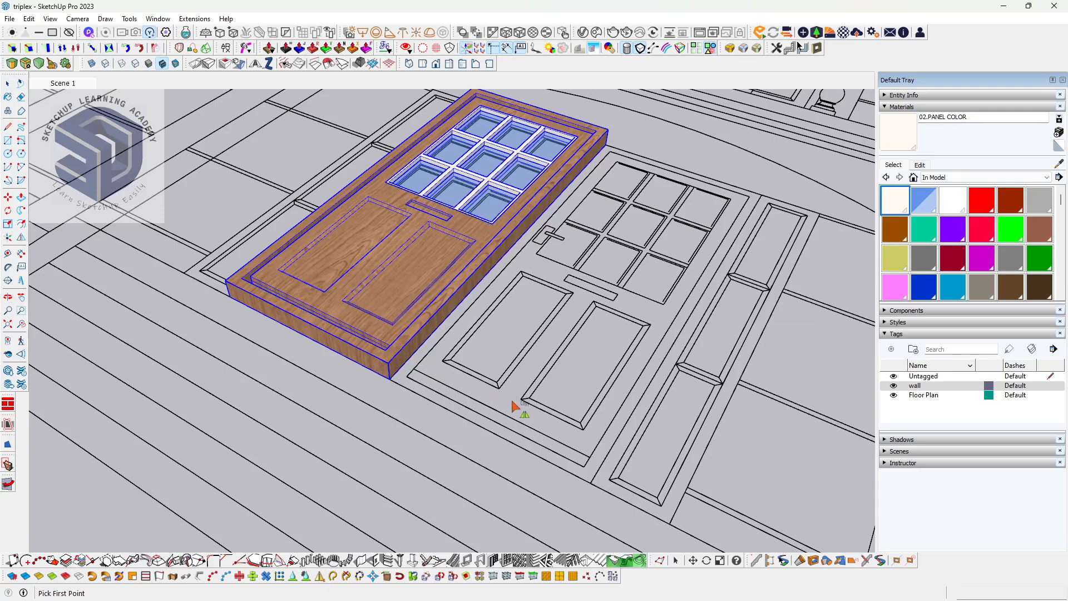
left_click(388, 363)
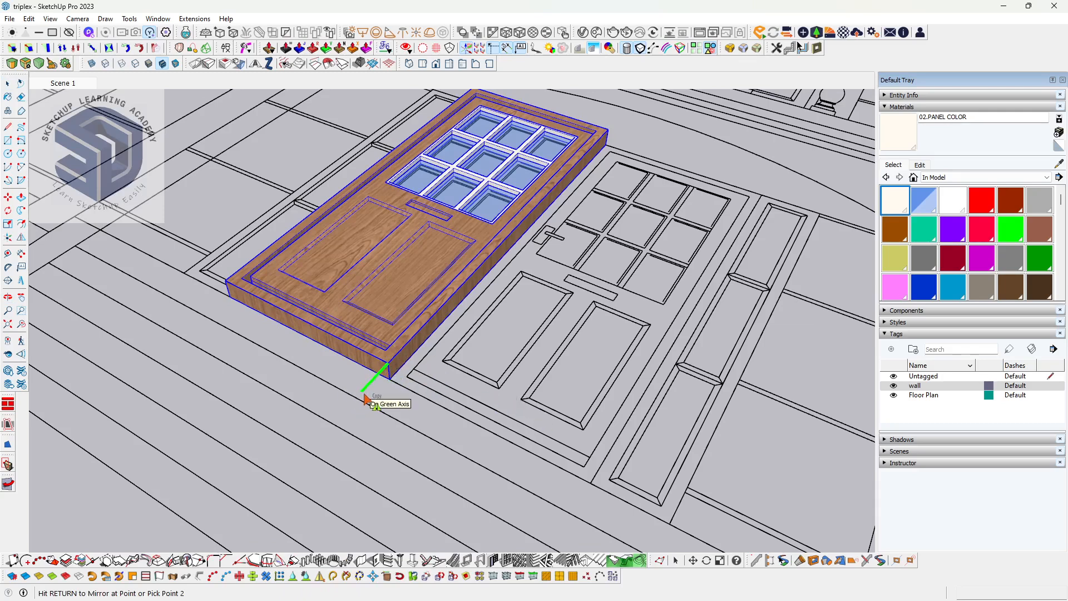
left_click(360, 393)
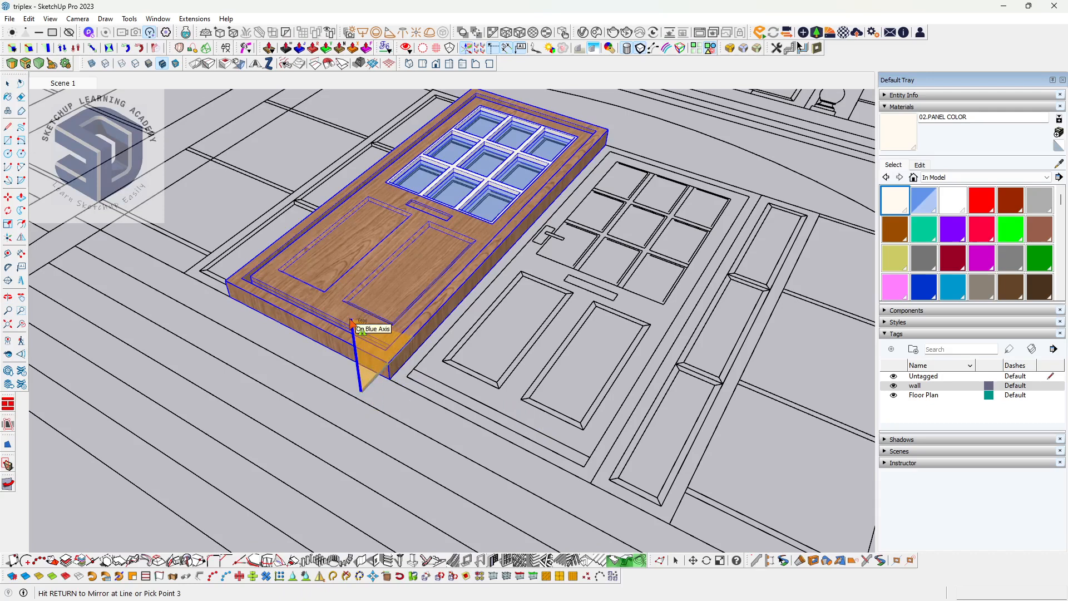
left_click(351, 323)
middle_click_drag(428, 419, 624, 412)
left_click(397, 365)
middle_click_drag(398, 365, 435, 384)
left_click(561, 374)
scroll(475, 347, "down", 5)
scroll(435, 387, "up", 6)
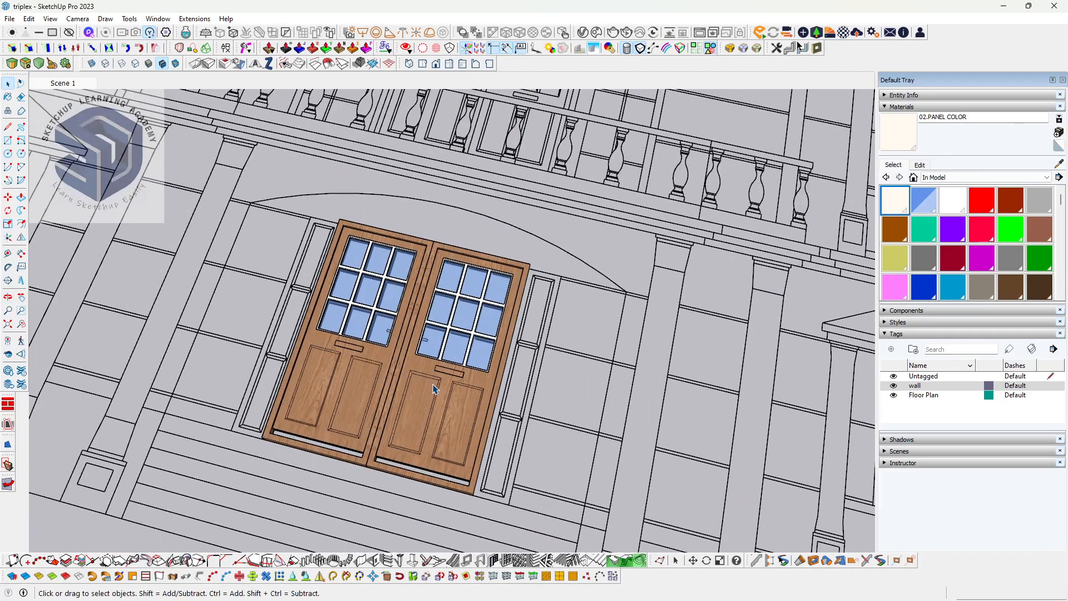
middle_click_drag(487, 424, 438, 404, "shift")
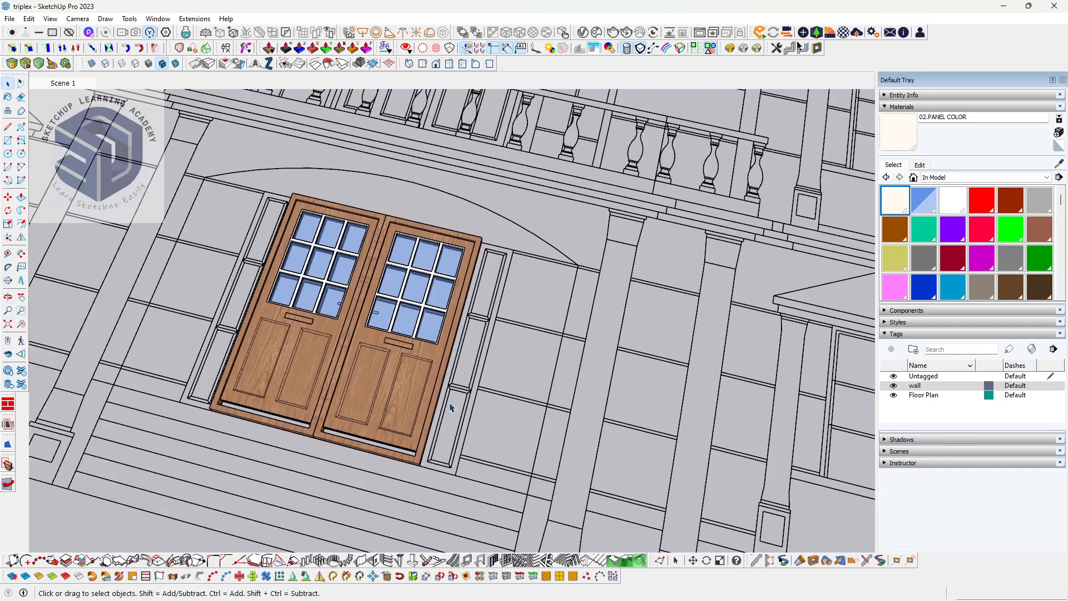
- Select the two adjacent ground-floor door groups together
scroll(408, 389, "down", 1)
left_click(422, 348)
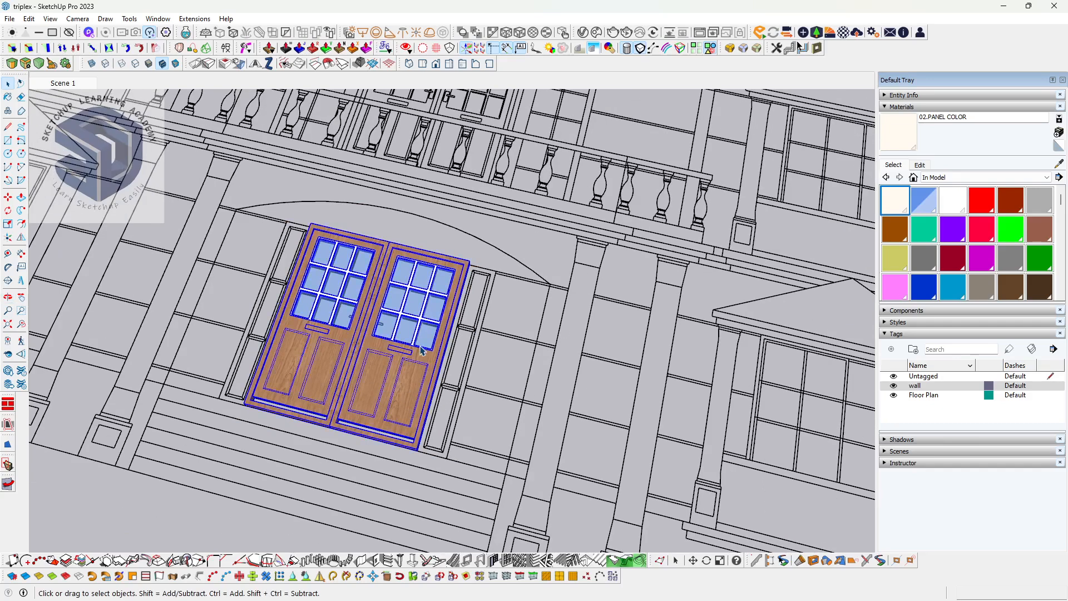
key("m")
scroll(424, 458, "up", 4)
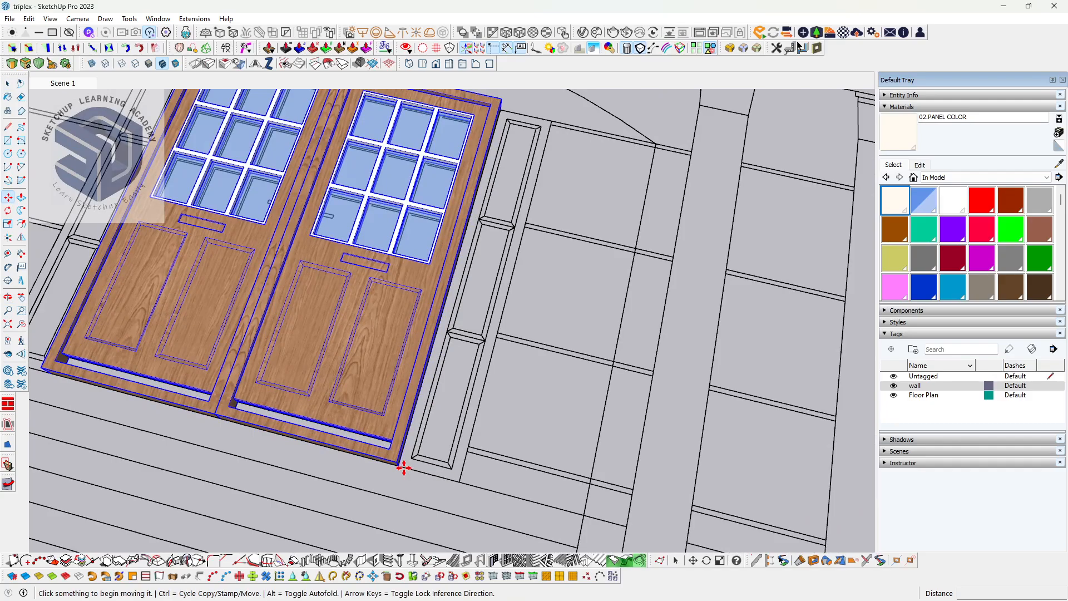
left_click(399, 466)
key("ctrl")
scroll(523, 244, "down", 4)
middle_click_drag(528, 233, 386, 389, "shift")
key("space")
scroll(437, 323, "down", 2)
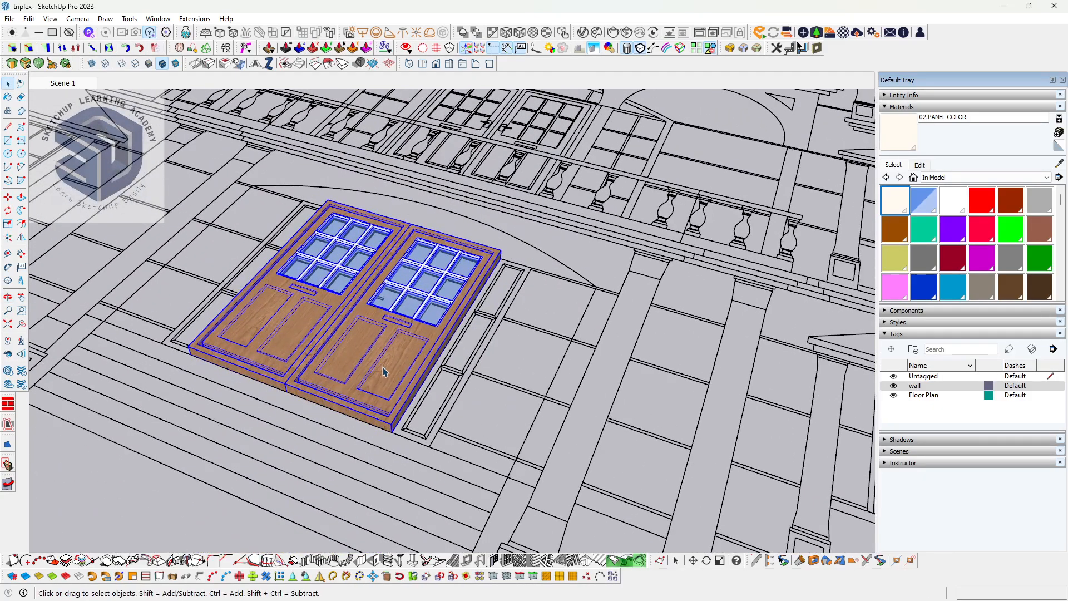
- Copy the selected pair of doors from its lower outer corner to the matching corner of the upper-floor balcony door opening
key("m")
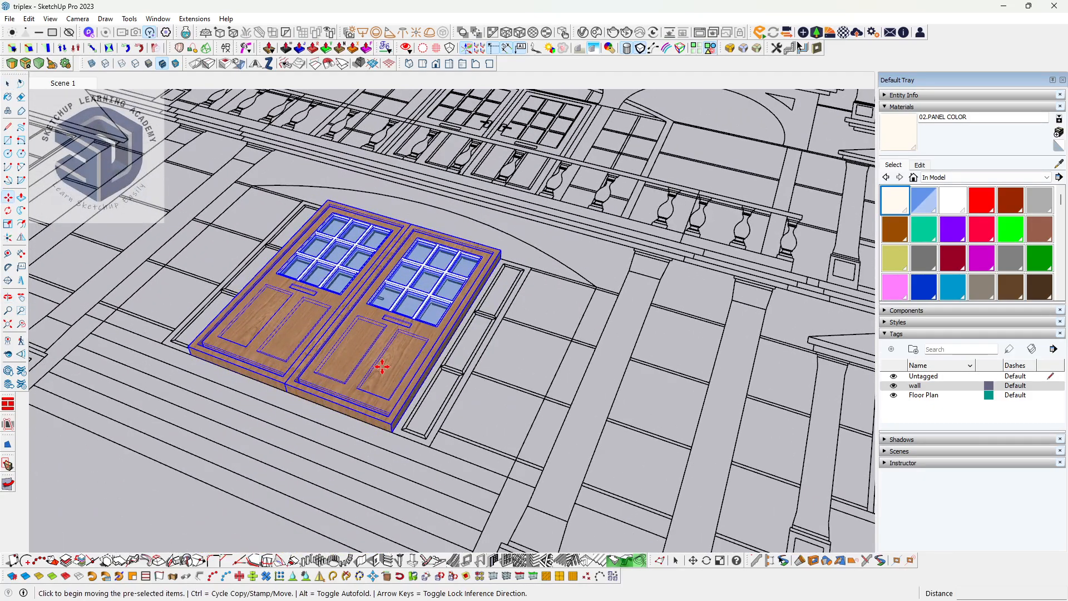
left_click(392, 435)
key("ctrl")
scroll(518, 275, "down", 3)
middle_click_drag(515, 262, 511, 414, "shift")
scroll(523, 314, "up", 2)
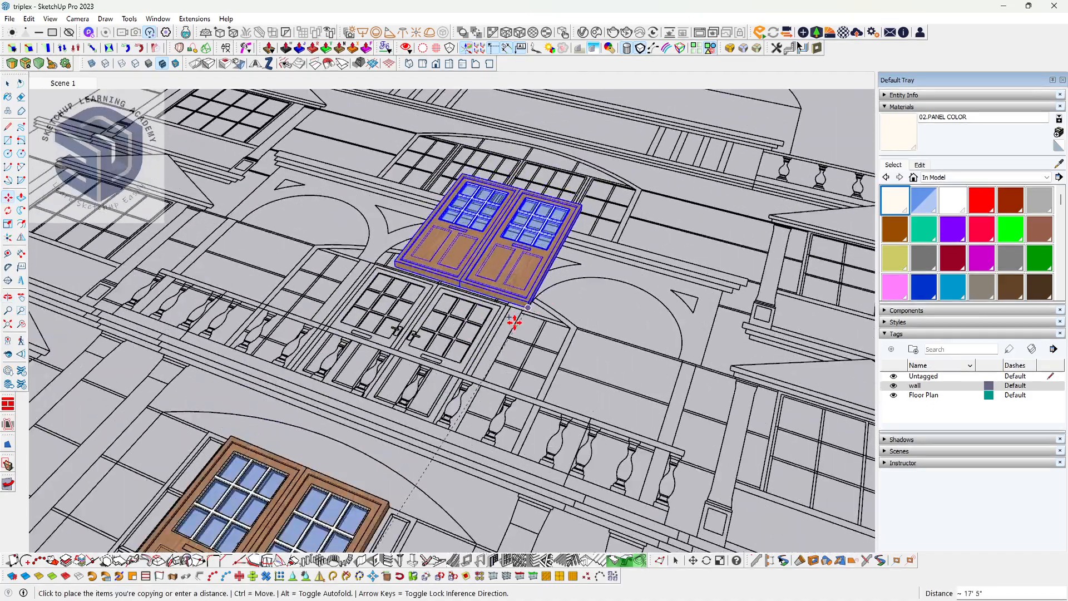
scroll(515, 322, "up", 3)
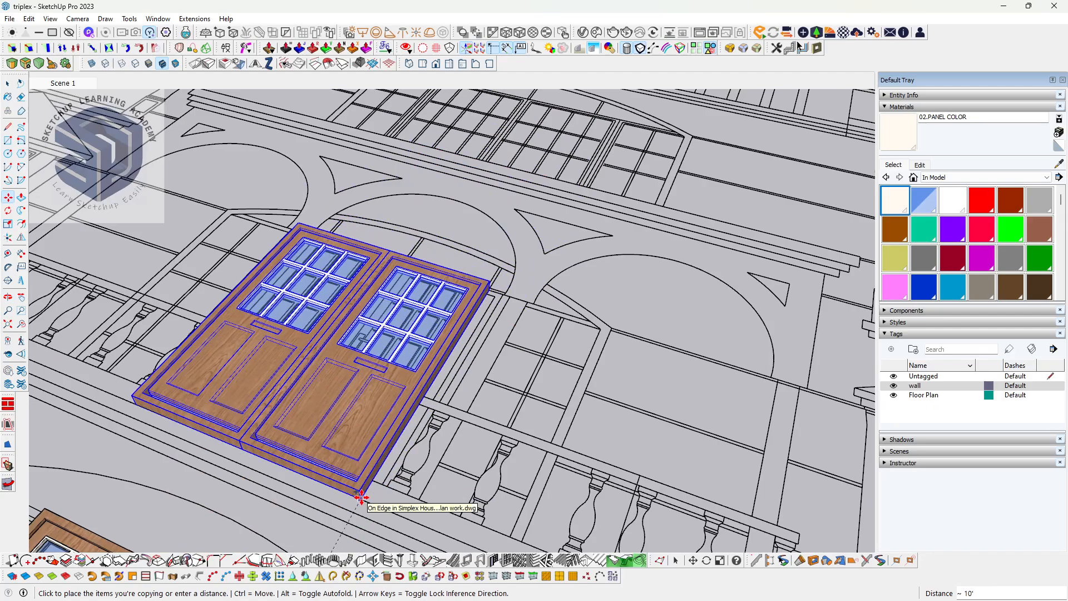
middle_click_drag(508, 275, 319, 318)
scroll(319, 318, "up", 6)
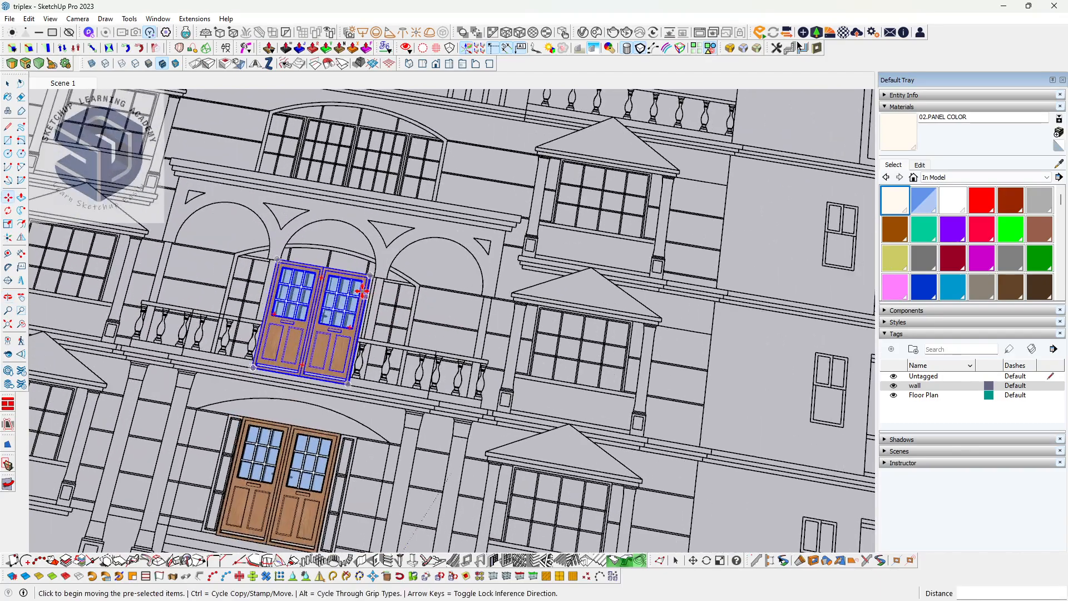
middle_click_drag(365, 318, 359, 291)
scroll(367, 274, "up", 5)
scroll(367, 273, "up", 3)
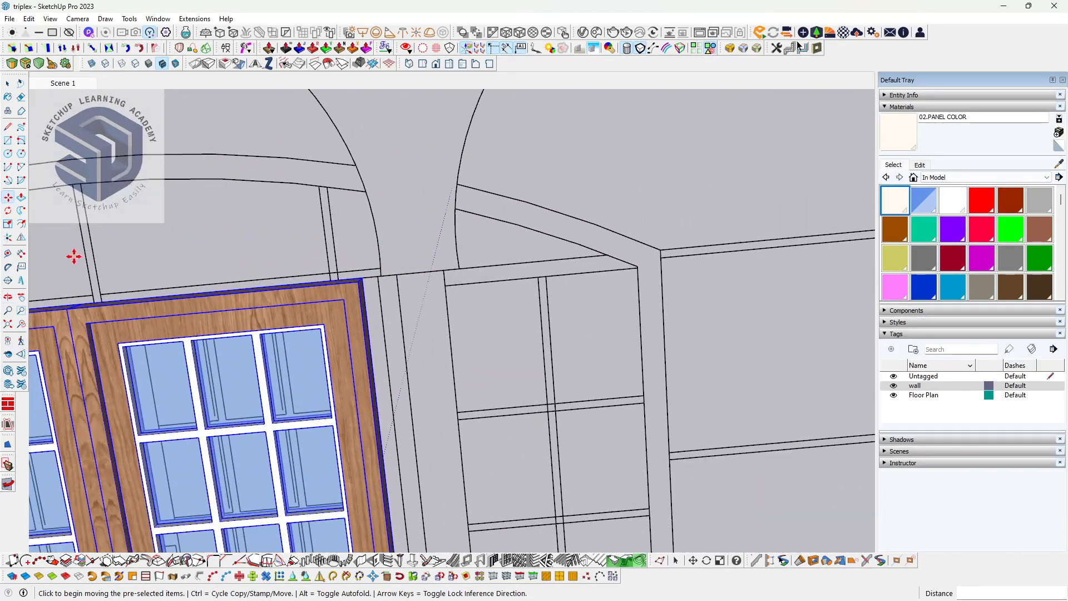
scroll(390, 183, "down", 10)
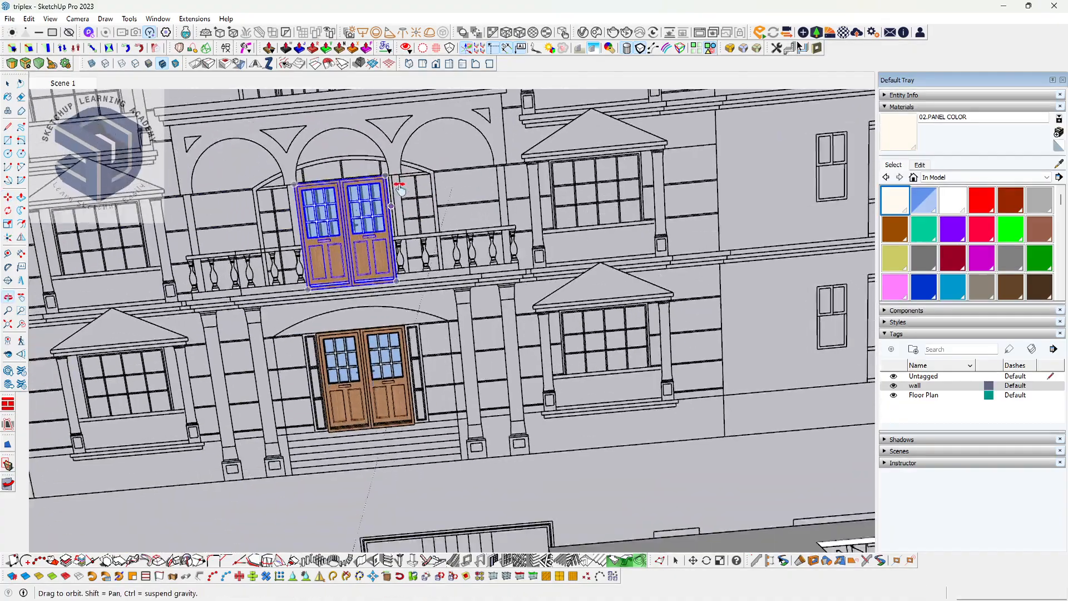
scroll(400, 189, "down", 2)
- Draw a 7' by 1' rectangle over the narrow side panel beside the ground-floor door frame
scroll(437, 343, "up", 4)
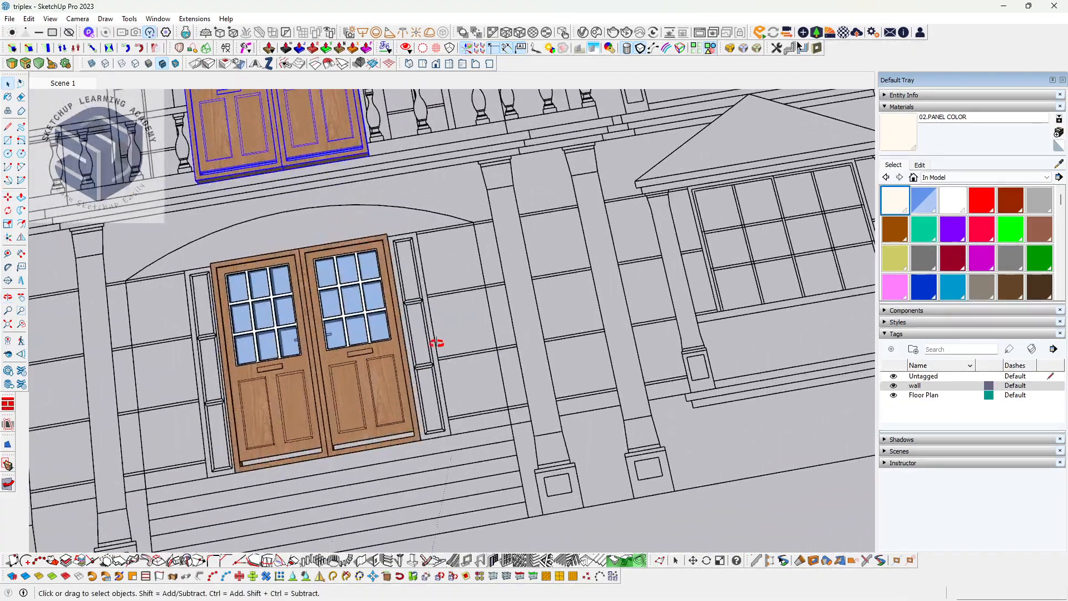
middle_click_drag(437, 342, 440, 301)
scroll(440, 289, "up", 4)
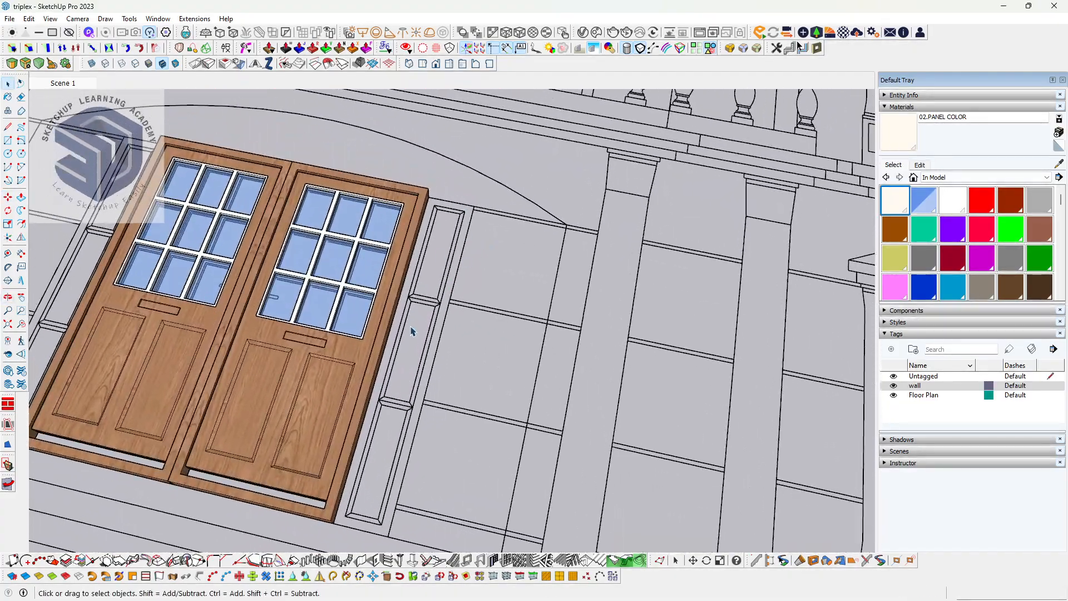
scroll(412, 328, "up", 5)
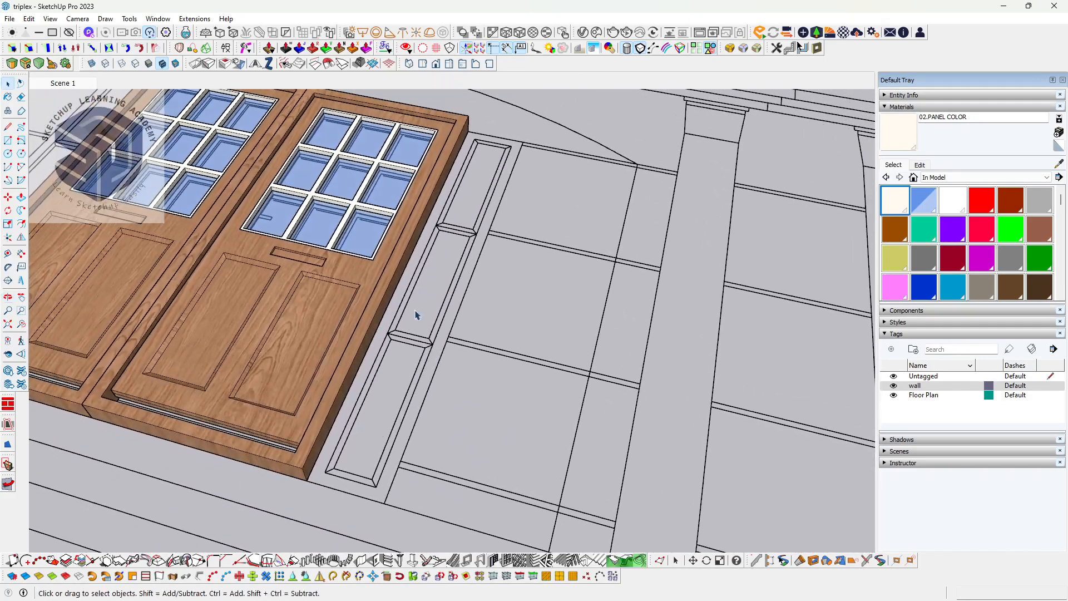
scroll(430, 318, "up", 1)
key("r")
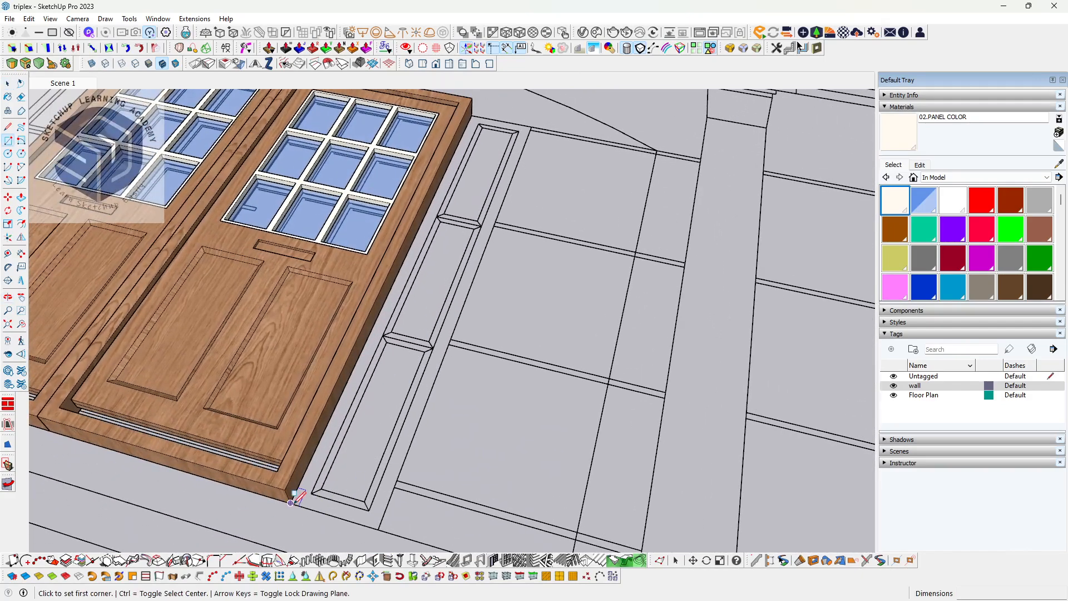
left_click(290, 502)
left_click(533, 131)
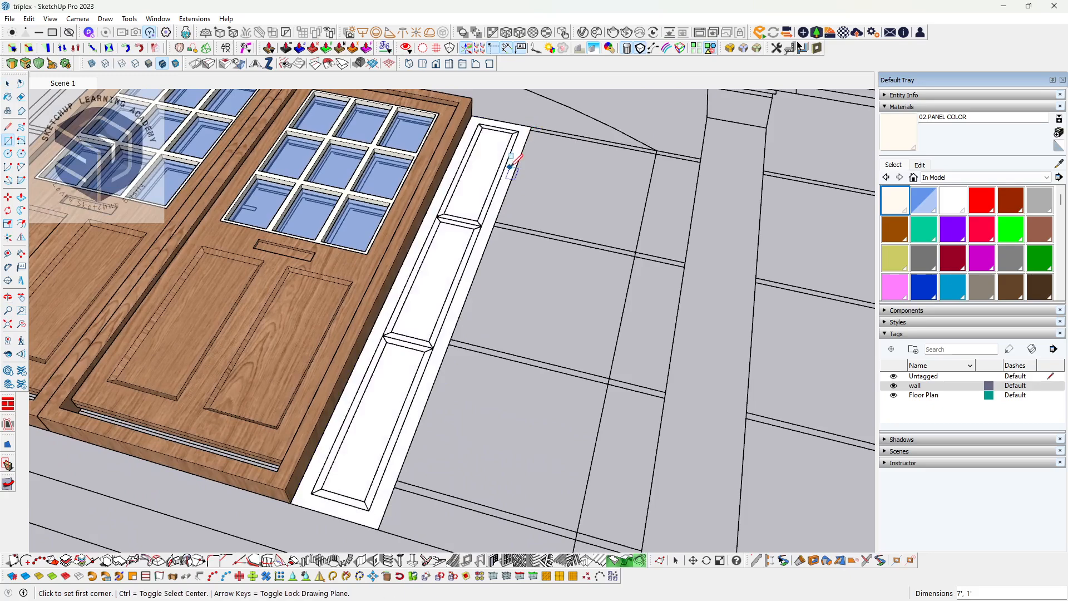
mouse_move(508, 164)
middle_mouse_down()
mouse_move(489, 227)
mouse_move(496, 172)
mouse_move(449, 198)
mouse_move(475, 173)
middle_mouse_up()
key("space")
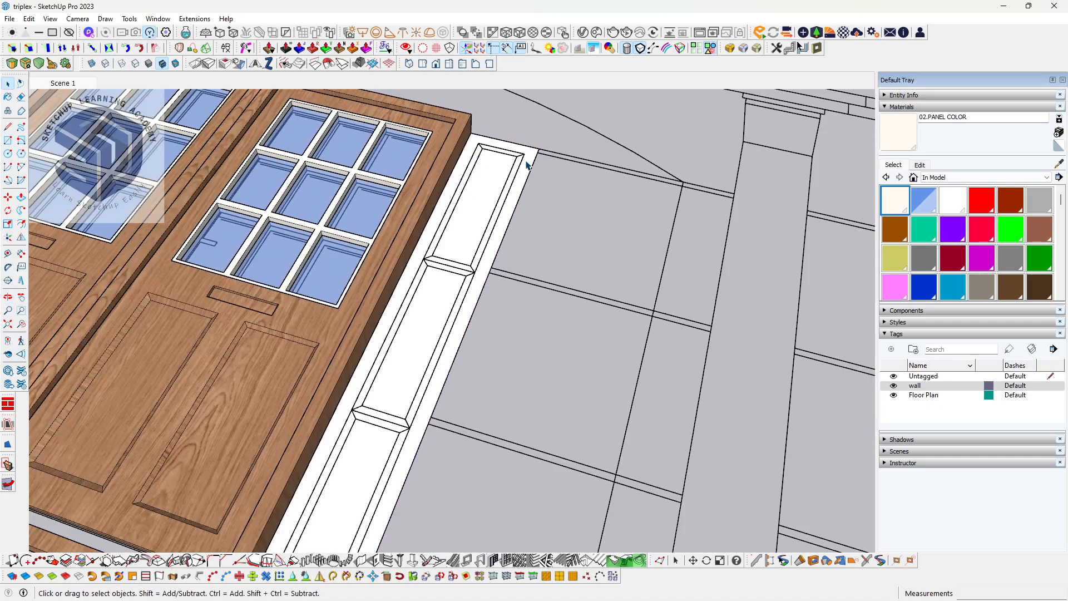
- Draw a rectangle along the side panel's inner outline and delete the face inside it to leave a border frame
key("r")
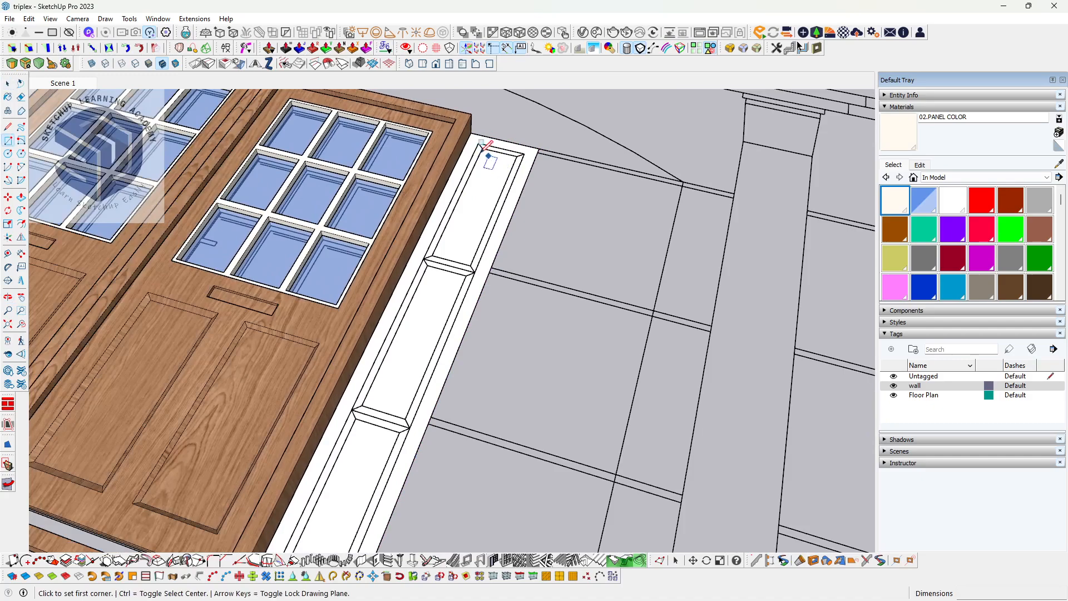
left_click(479, 143)
scroll(434, 351, "down", 2)
middle_click_drag(434, 351, 512, 227, "shift")
scroll(483, 357, "up", 2)
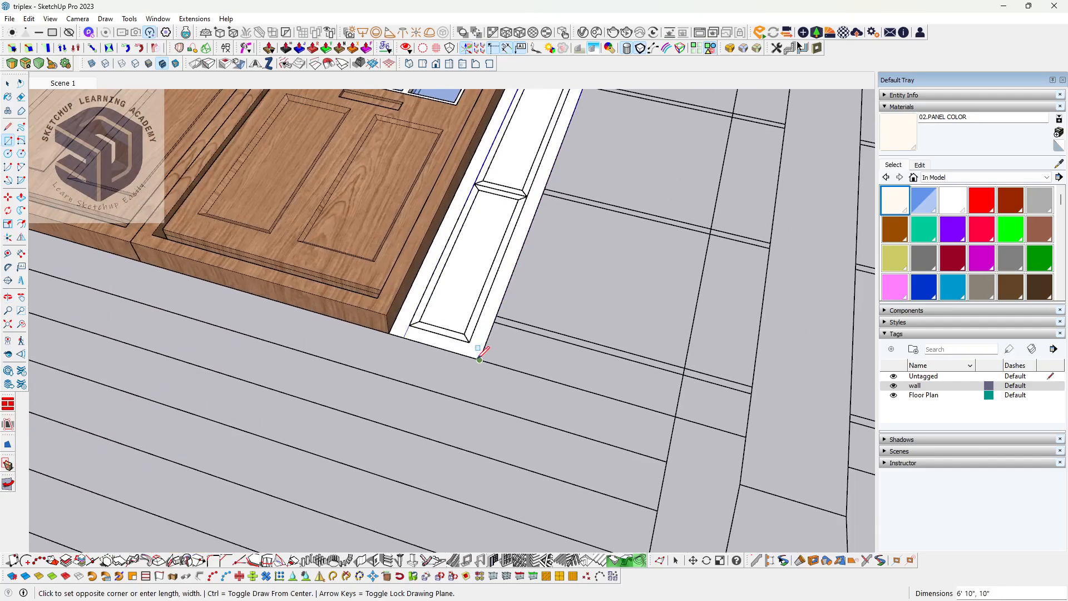
left_click(469, 337)
key("space")
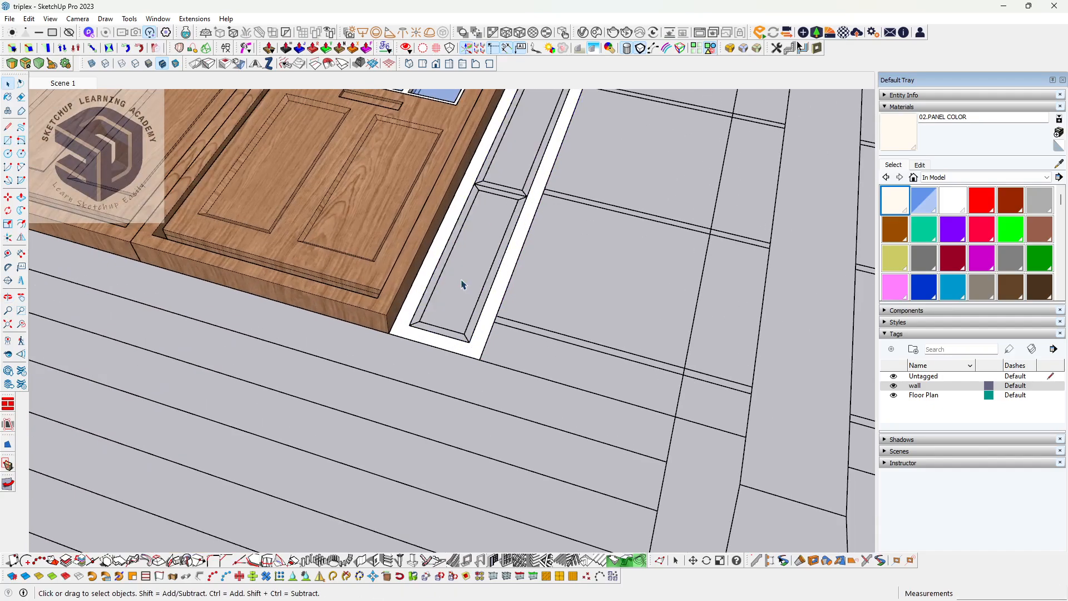
- Extrude the side panel's border frame 4" outward
scroll(460, 282, "down", 2)
scroll(481, 250, "down", 3)
scroll(533, 211, "up", 4)
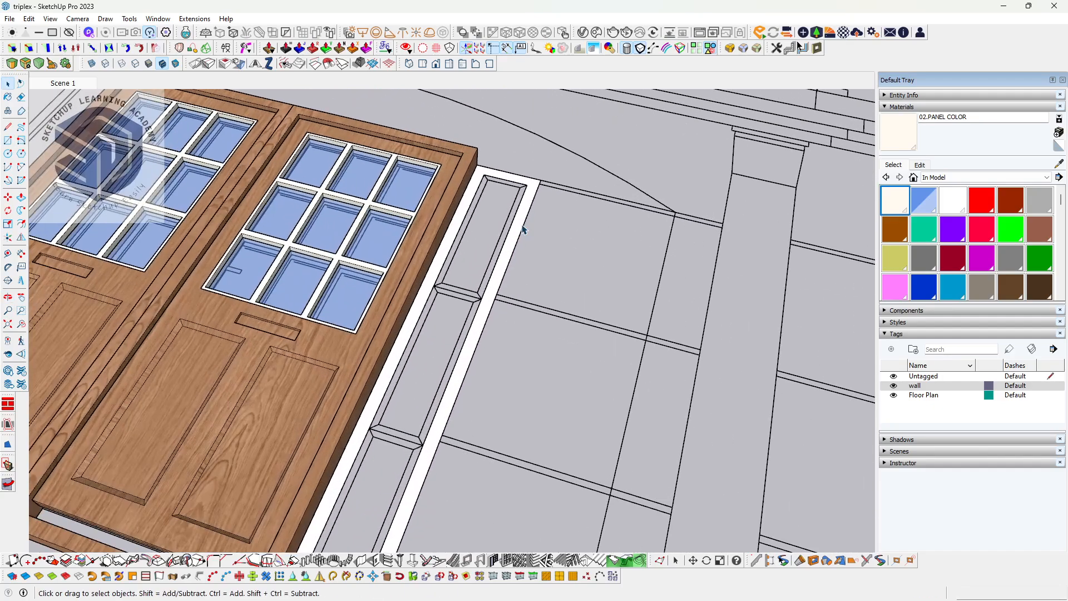
key("p")
left_click(532, 208)
left_click(456, 206)
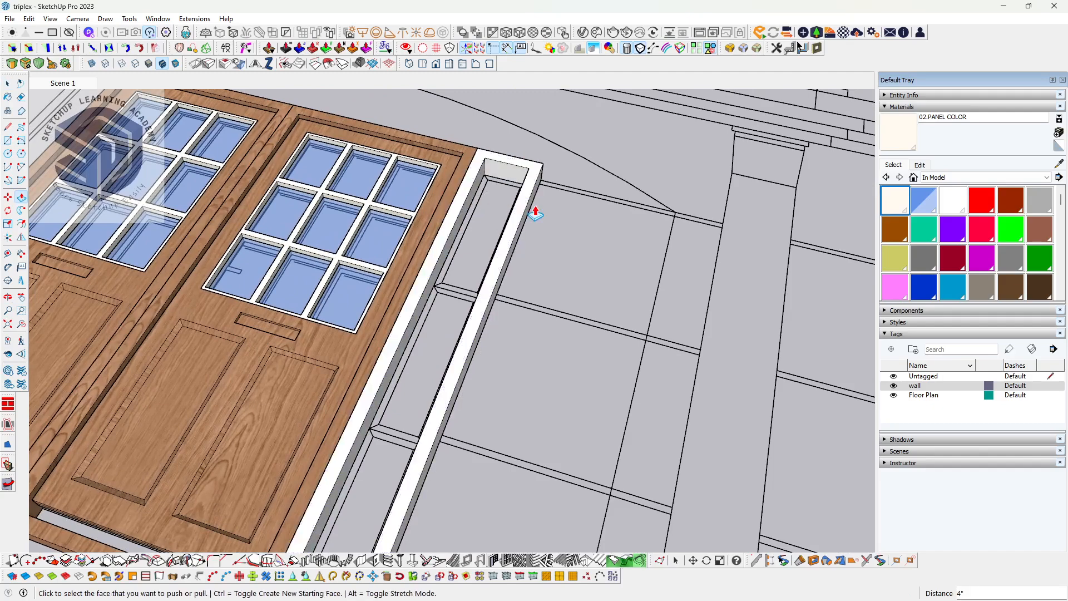
middle_click_drag(535, 212, 543, 232)
key("space")
- Select all the connected geometry of the side panel's frame and make it a group
scroll(457, 248, "up", 2)
scroll(543, 233, "up", 1)
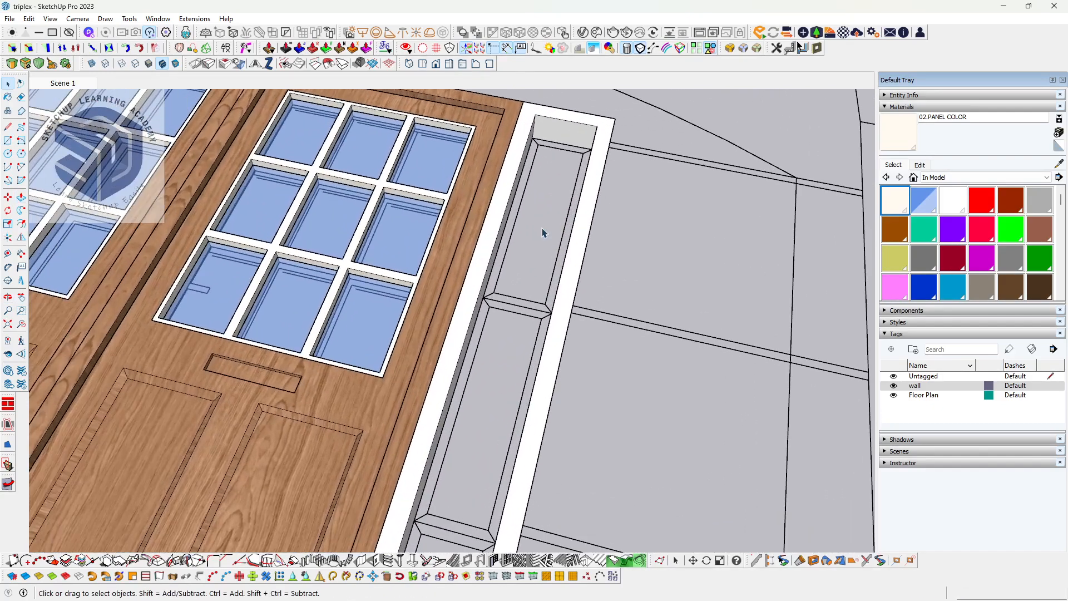
triple_click(508, 205)
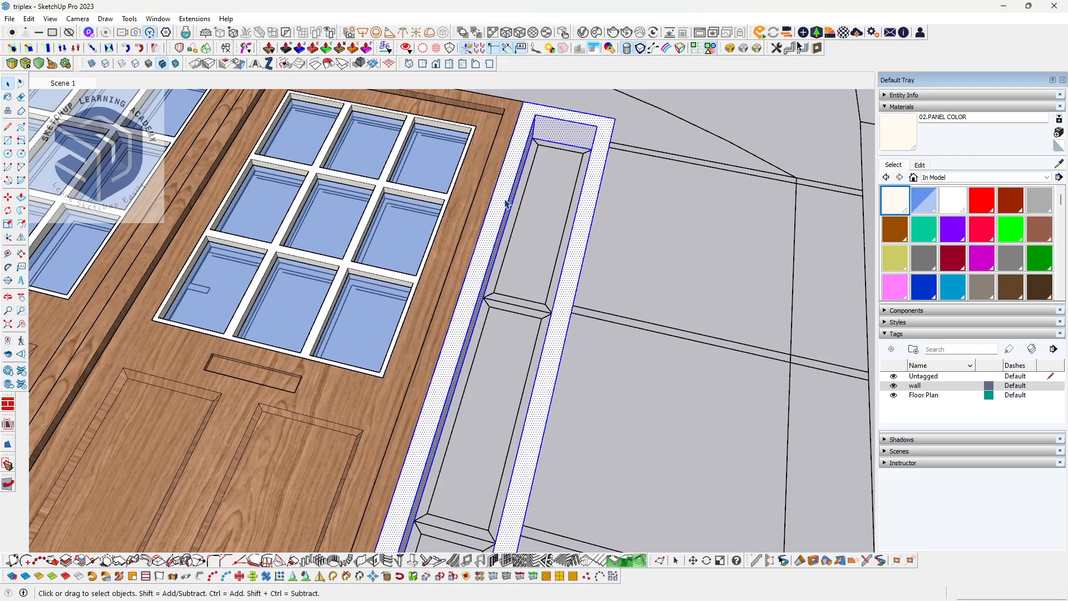
key("ctrl+g")
- Draw a rectangle about 2' 2 1/2" by 8" over the uppermost section inside the side panel frame
middle_click(533, 206)
scroll(539, 208, "up", 1)
key("r")
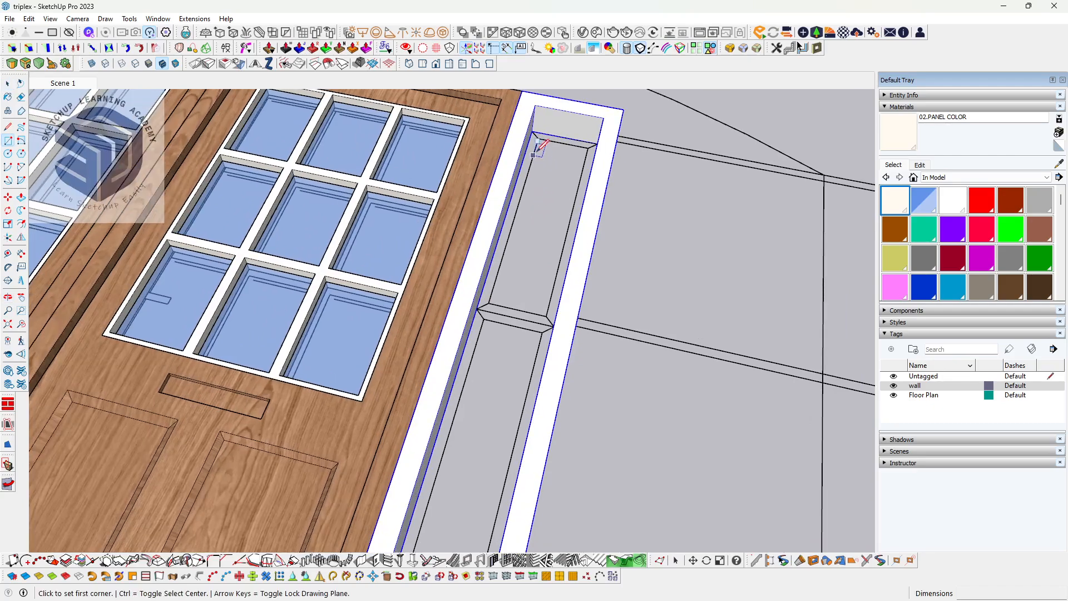
left_click(532, 132)
scroll(562, 312, "up", 3)
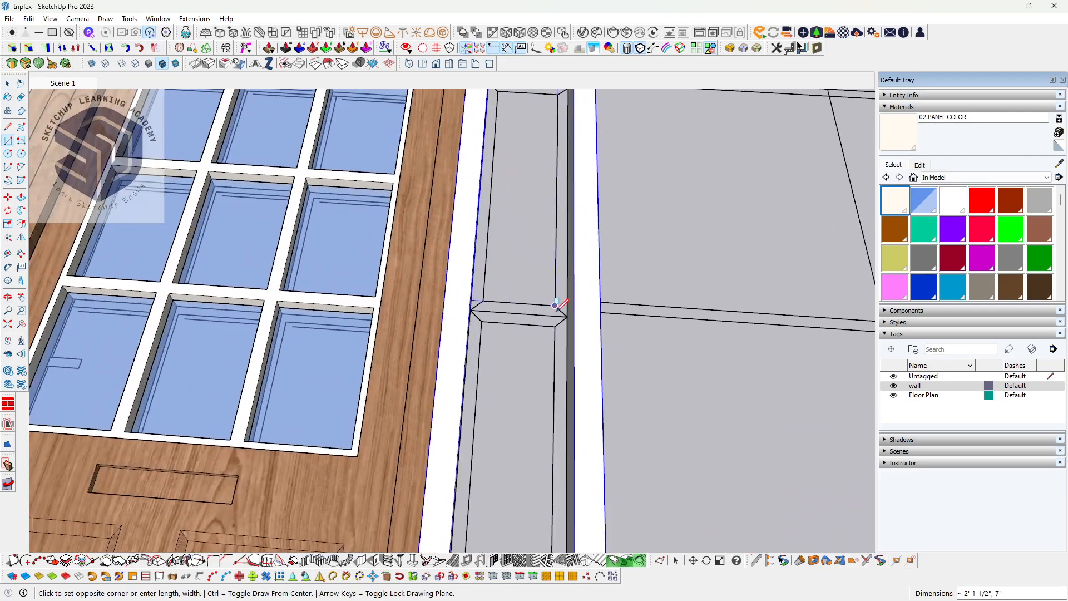
left_click(568, 316)
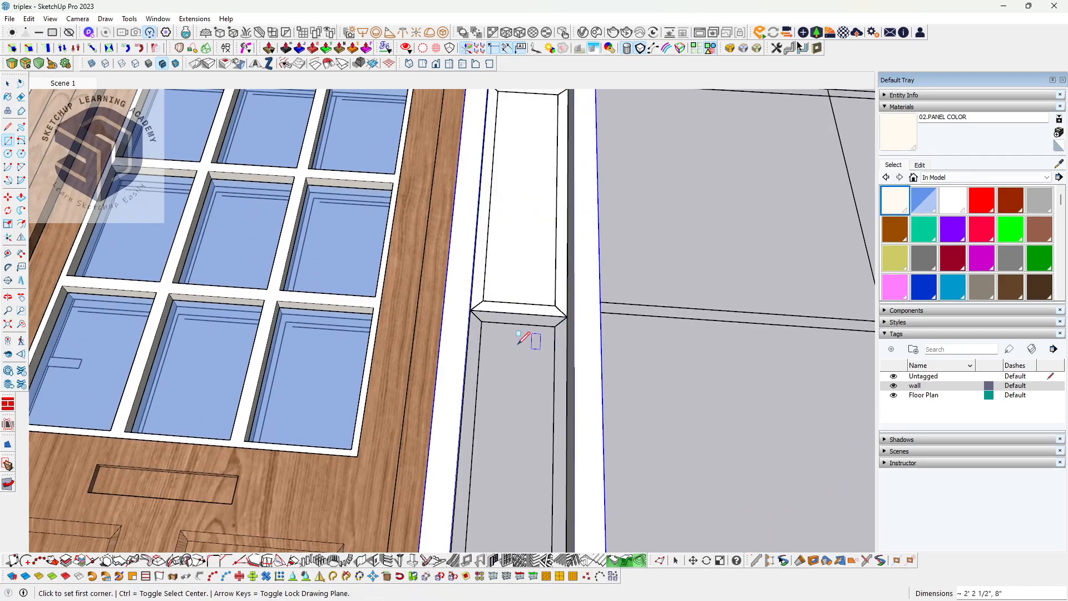
- Draw a rectangle over the middle section inside the side panel frame, between the two crossbar centre lines
middle_click_drag(479, 310, 457, 297)
left_click(472, 313)
scroll(519, 421, "down", 3)
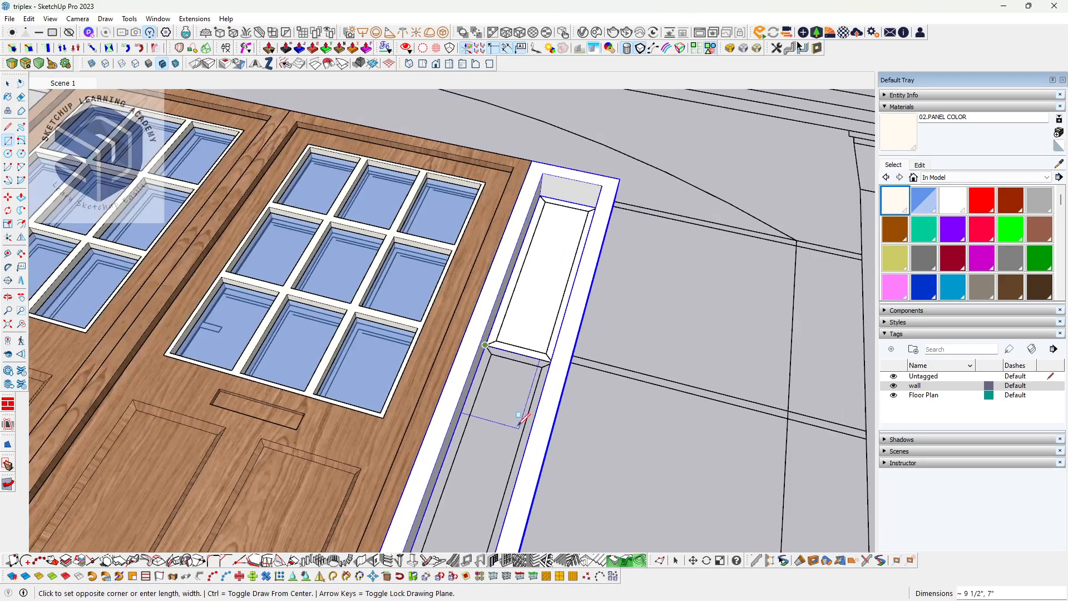
middle_click_drag(524, 428, 548, 317)
scroll(452, 217, "up", 4)
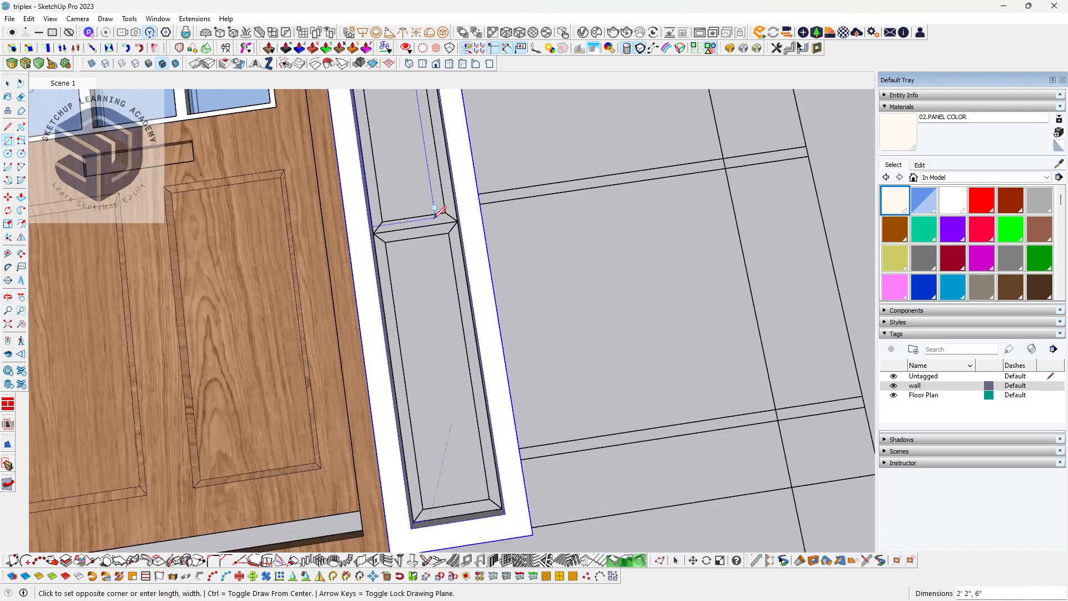
middle_click_drag(452, 217, 507, 219)
middle_click_drag(455, 222, 365, 219)
left_click(356, 223)
key("Escape")
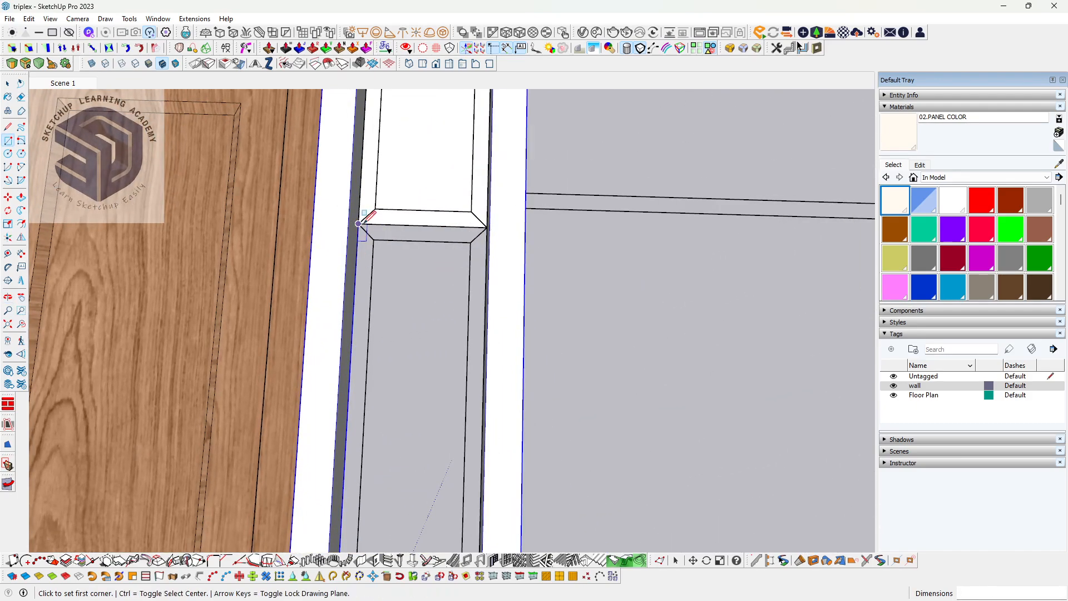
- Draw a rectangle over the lowest section inside the side panel frame, from the lower crossbar to the frame's bottom inner corner
left_click(361, 224)
scroll(450, 370, "down", 4)
middle_click_drag(459, 311, 616, 404)
scroll(473, 352, "up", 5)
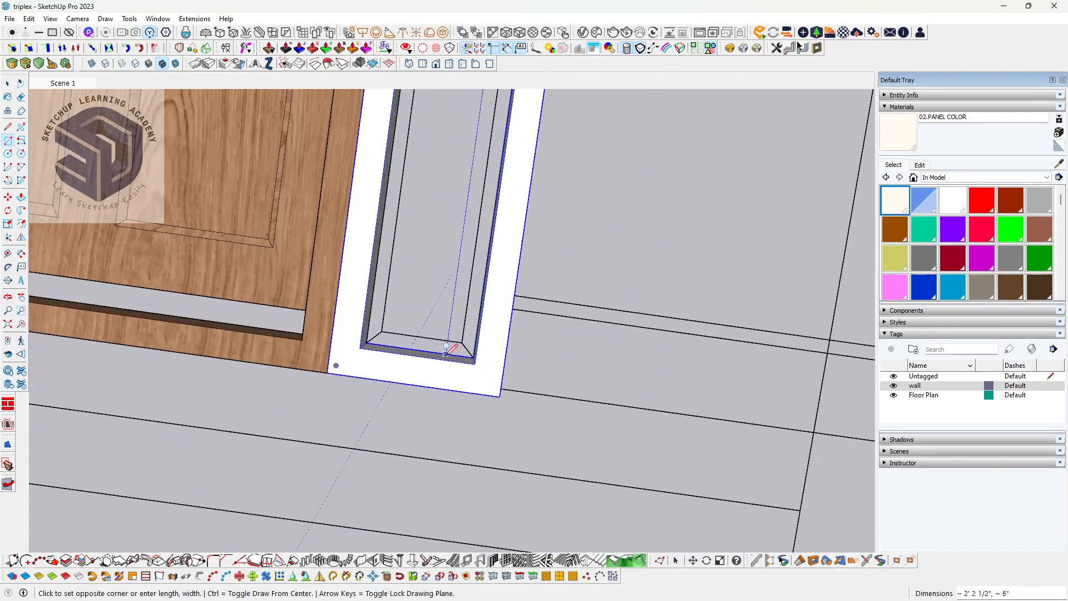
scroll(485, 348, "down", 6)
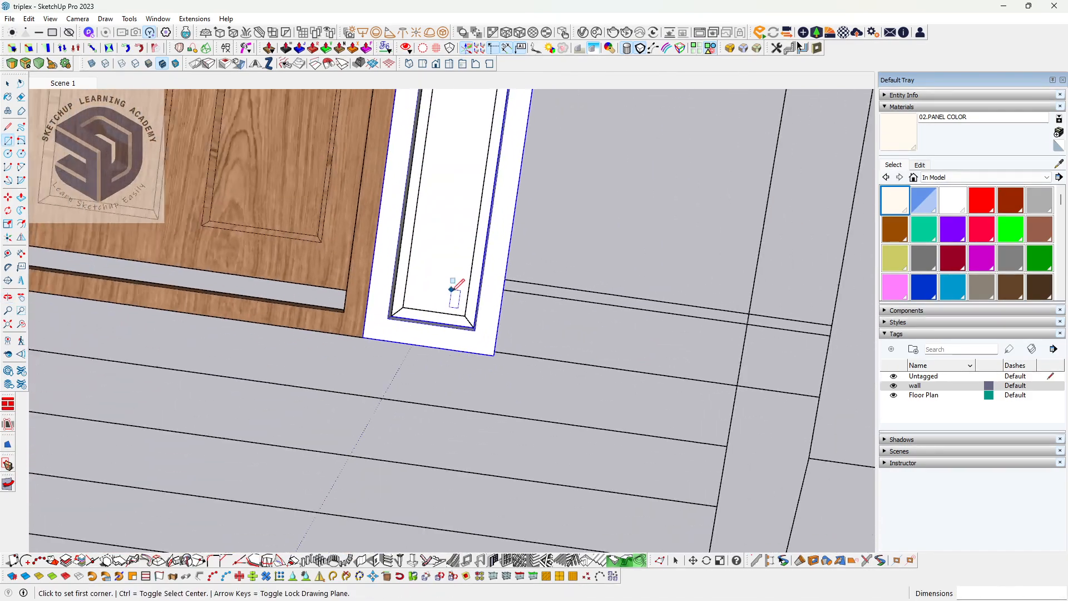
middle_click_drag(453, 291, 377, 399)
scroll(482, 285, "up", 4)
key("Escape")
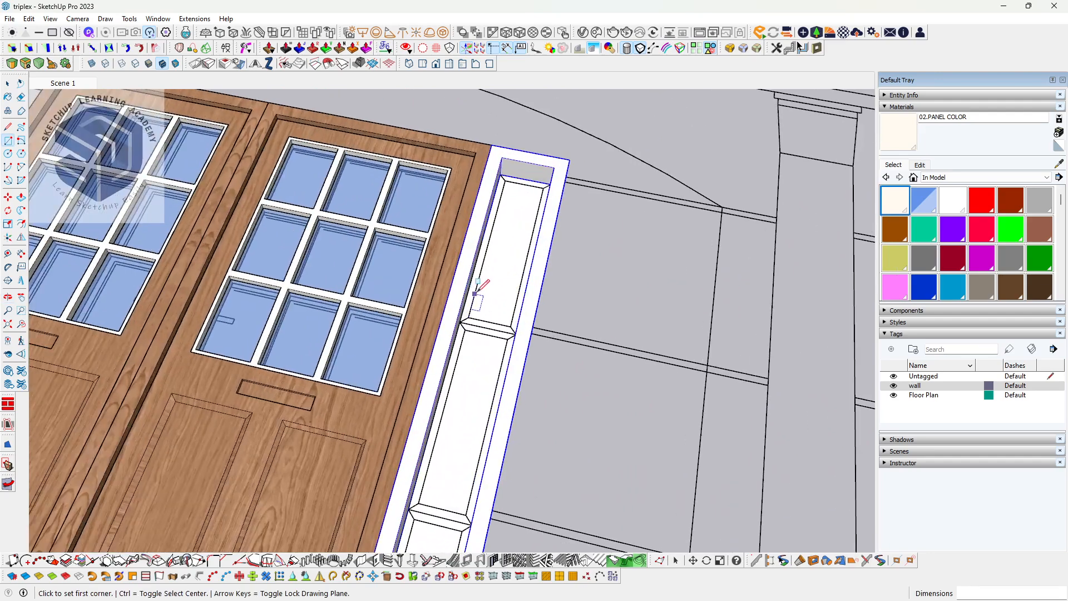
- Extrude the three section faces inside the side panel frame 2" outward
key("space")
key("p")
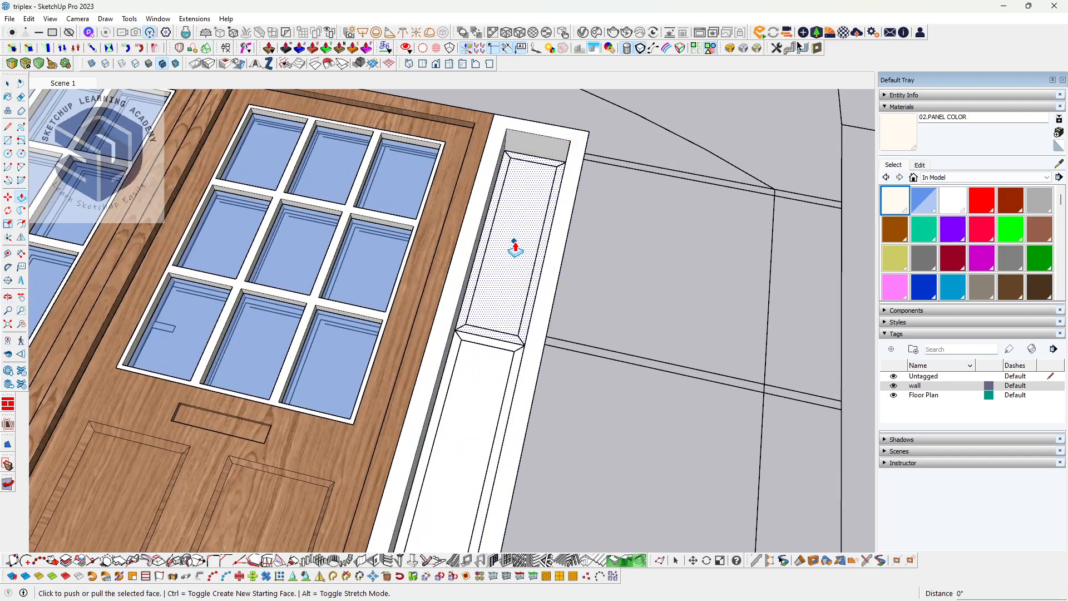
left_click(509, 245)
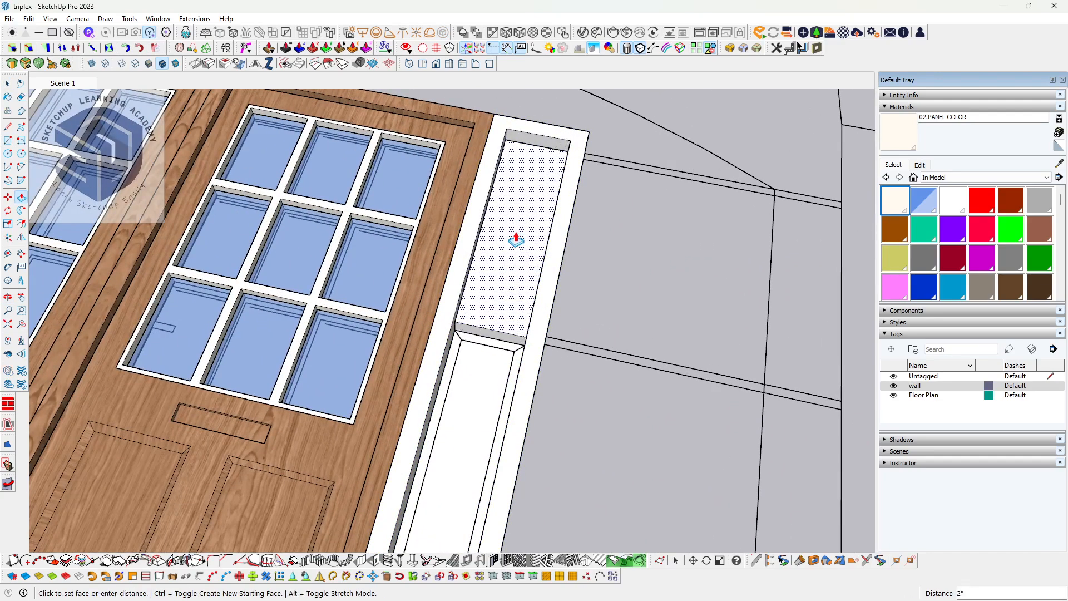
left_click(477, 360)
scroll(494, 437, "down", 3)
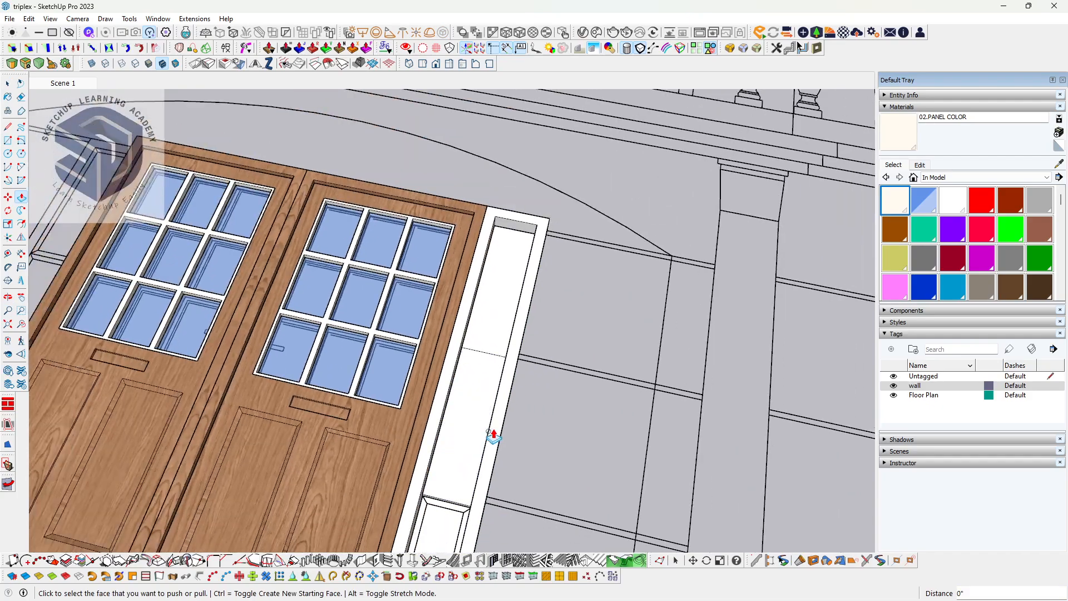
scroll(494, 437, "up", 3)
key("space")
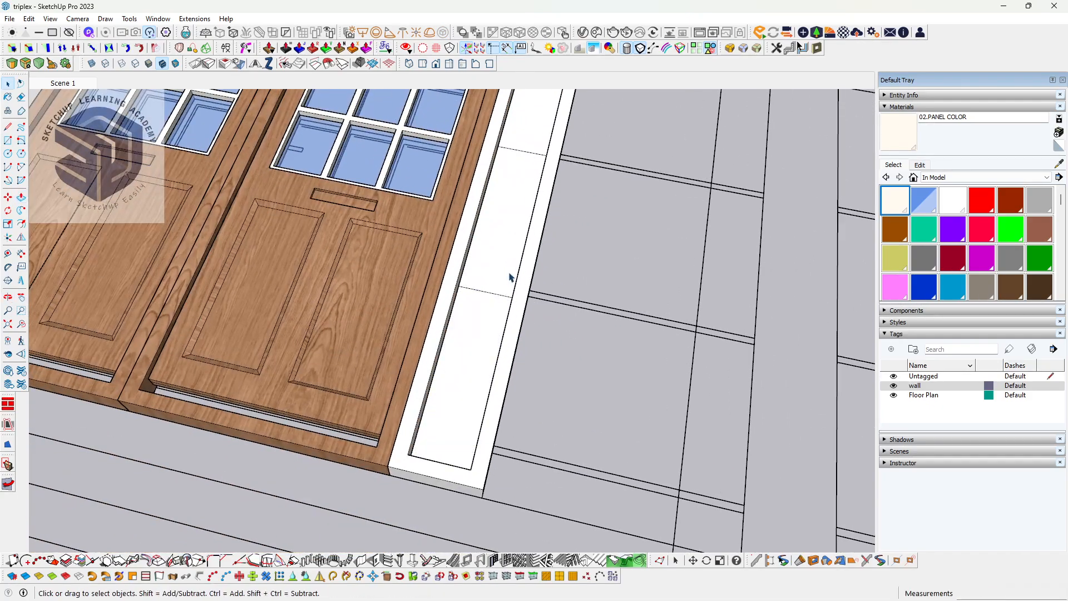
middle_click_drag(509, 277, 477, 113)
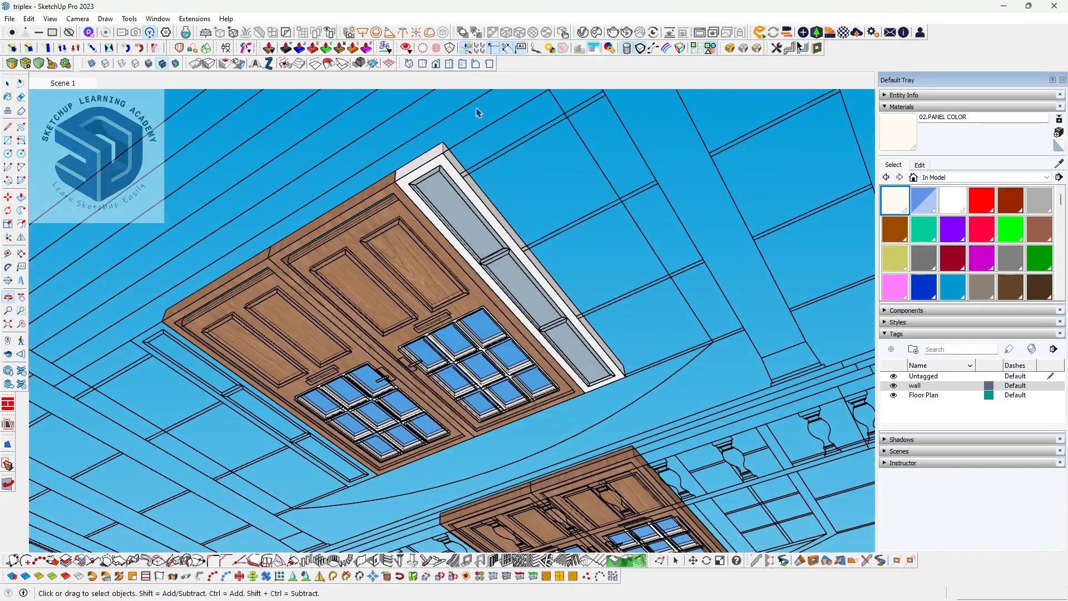
scroll(485, 239, "up", 3)
middle_click_drag(484, 239, 654, 381)
key("p")
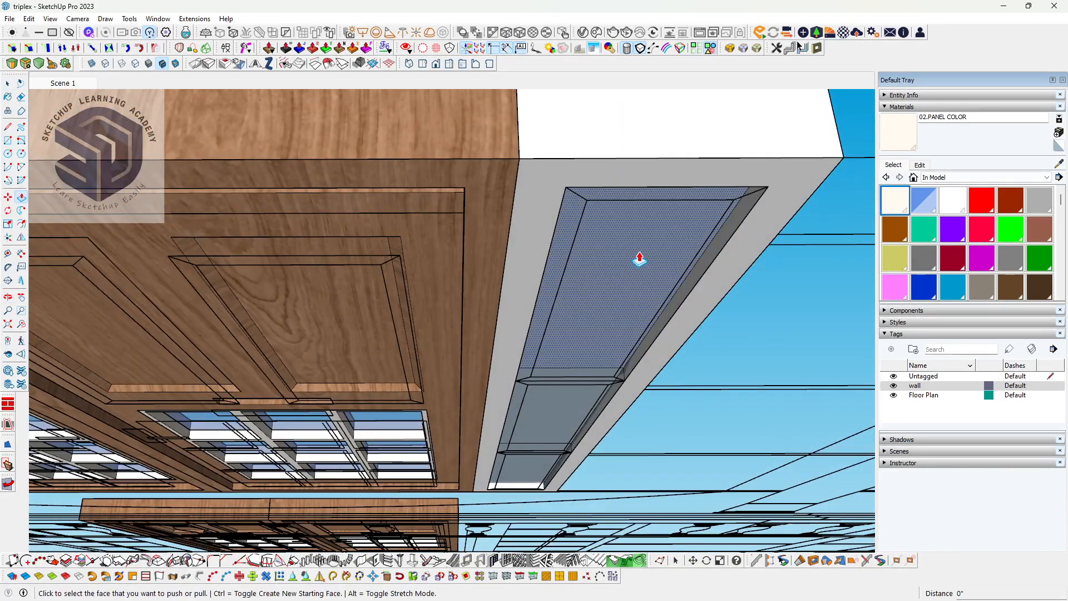
- Group the extruded three-section panel inside the side frame and open the group for editing
middle_click_drag(638, 269, 558, 313)
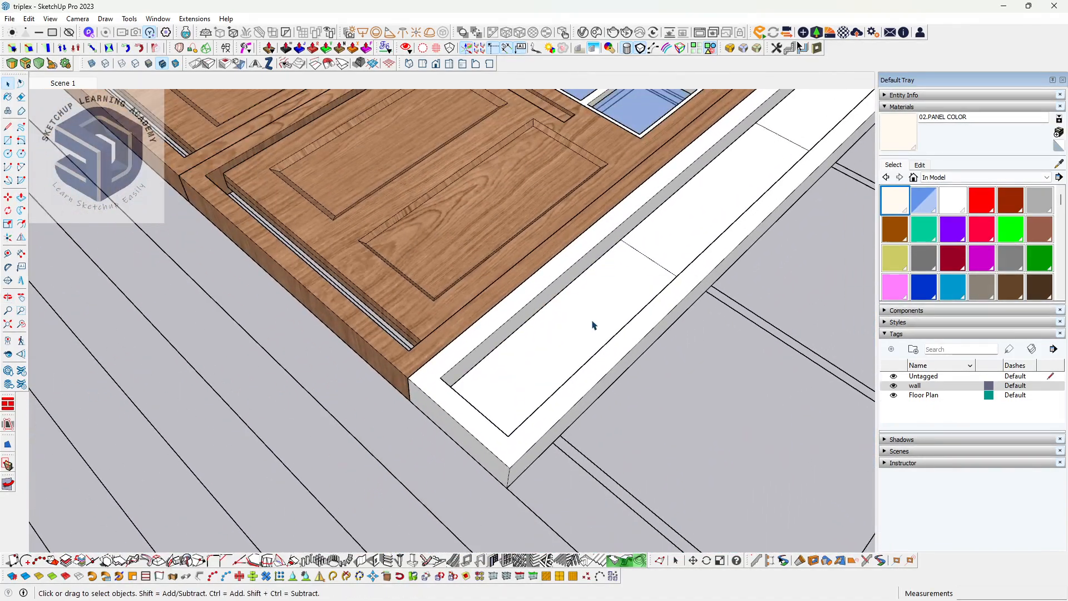
triple_click(618, 303)
key("ctrl+g")
double_click(606, 305)
middle_click_drag(600, 324, 537, 402)
scroll(577, 383, "down", 2)
scroll(628, 289, "up", 1)
scroll(628, 292, "up", 1)
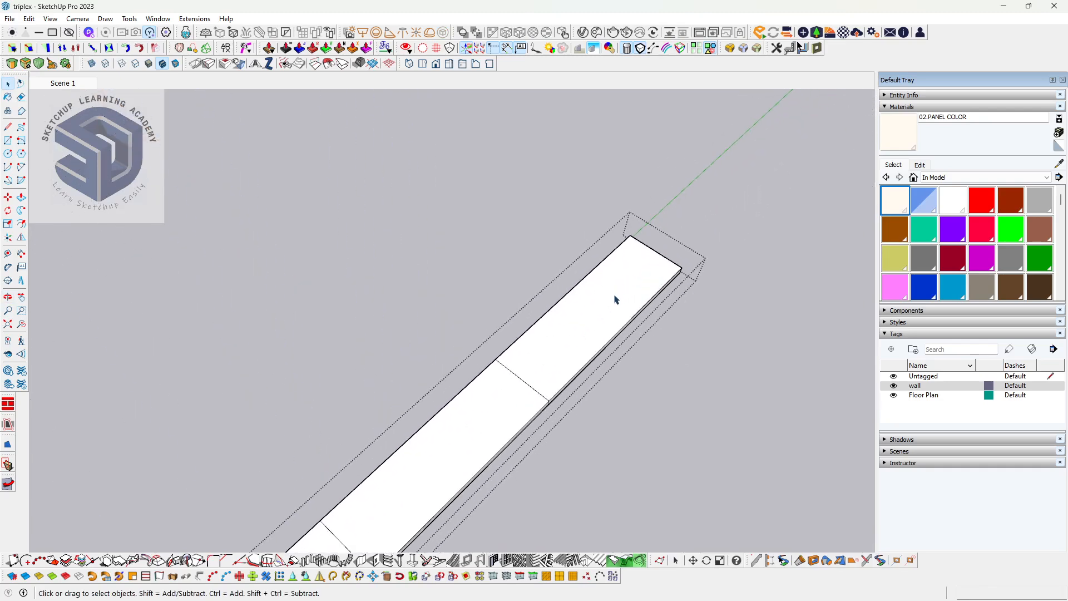
scroll(612, 300, "up", 1)
key("p")
left_click(593, 309)
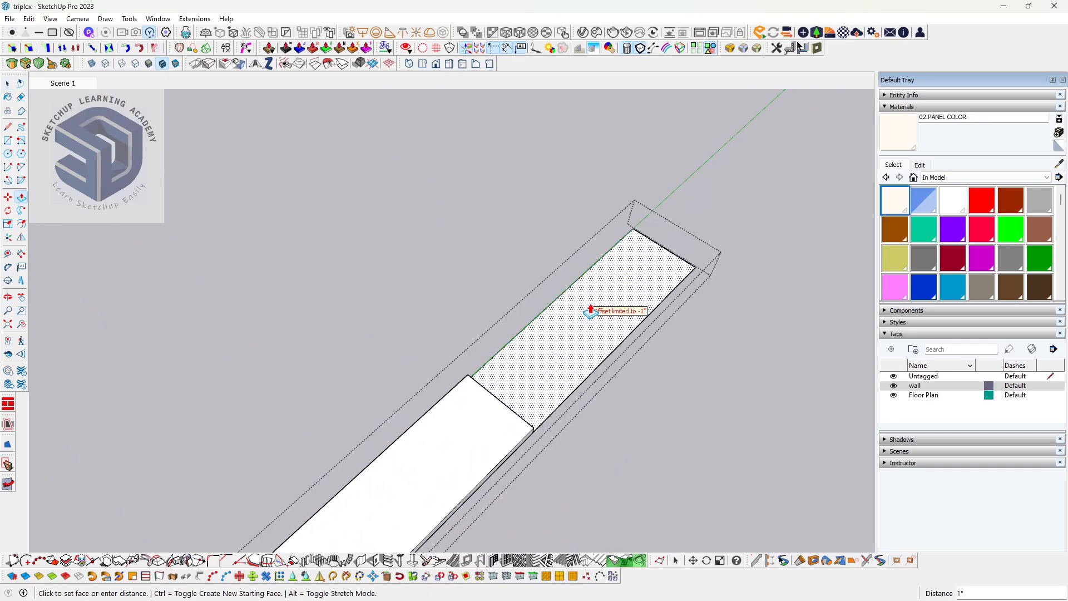
key("Escape")
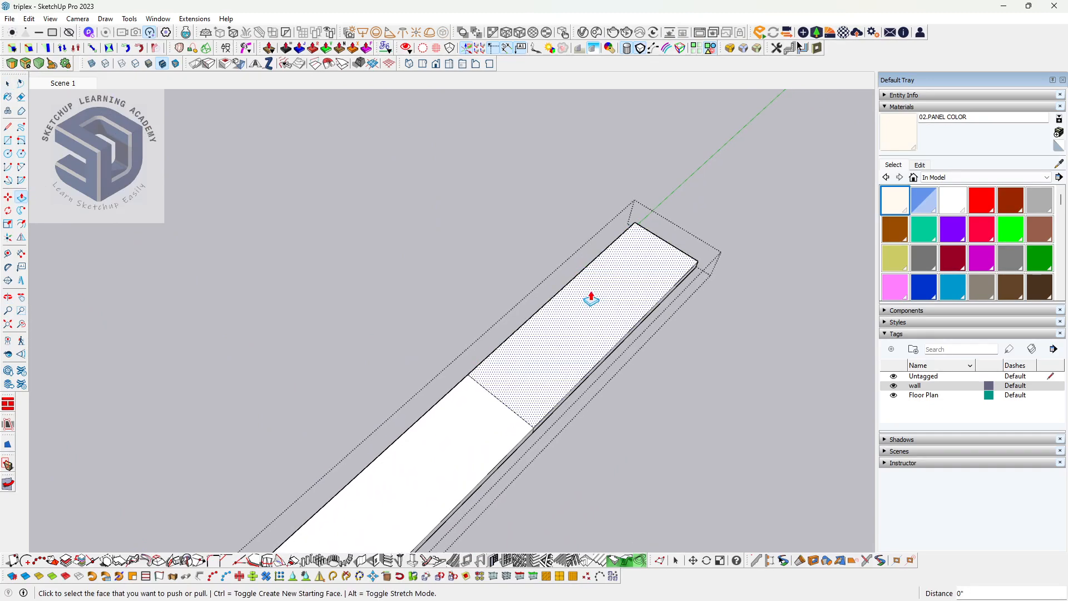
scroll(594, 301, "down", 1)
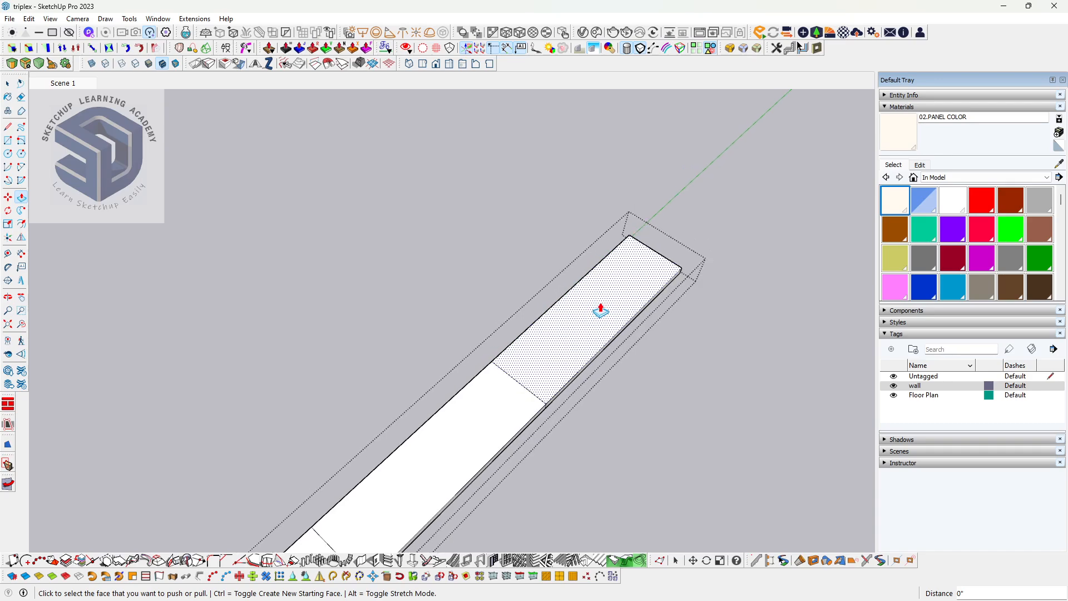
- Offset the outlines of the three panel section faces slightly inward by the same distance to form narrow borders
middle_click_drag(601, 310, 619, 274)
scroll(619, 274, "up", 1)
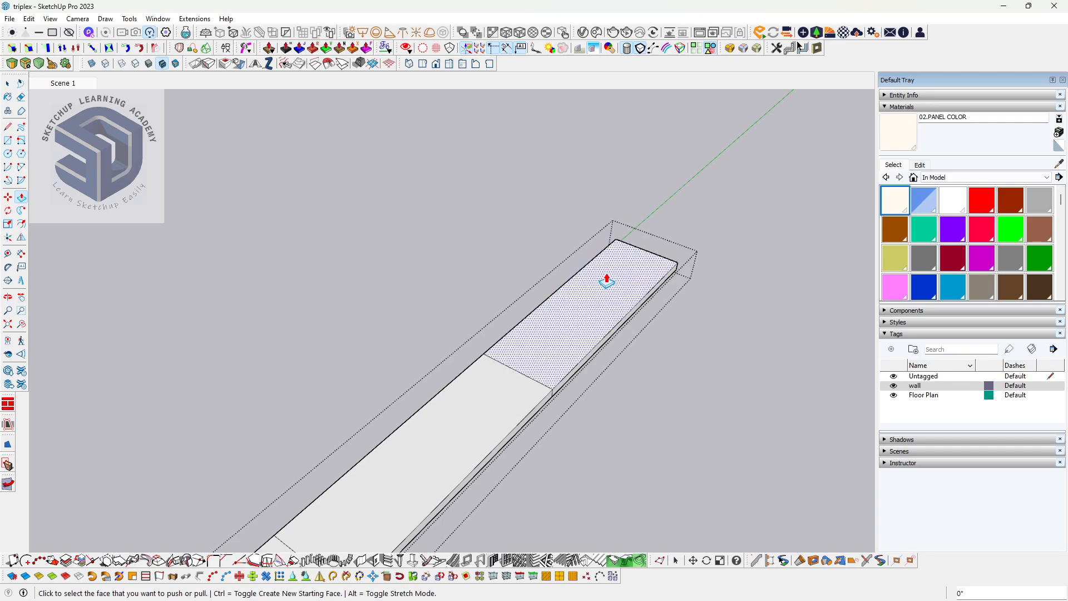
key("f")
left_click(605, 271)
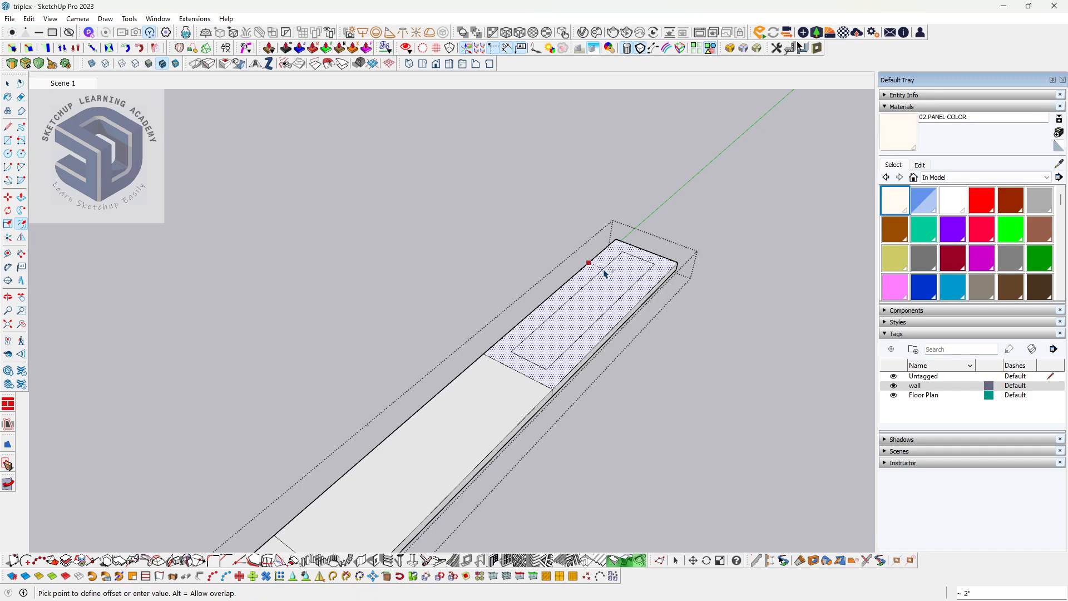
key("Escape")
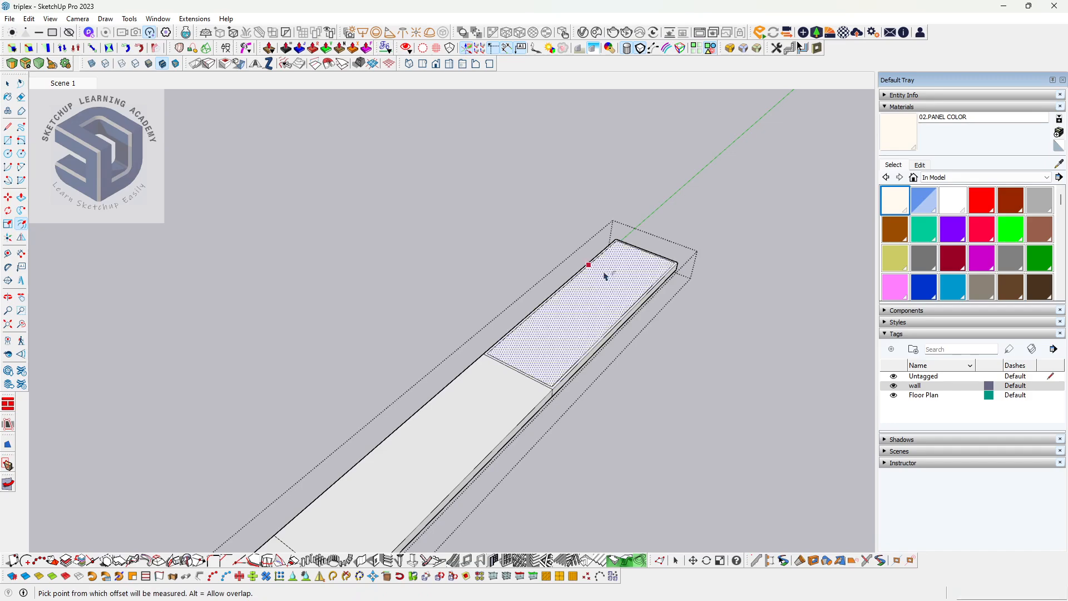
double_click(486, 402)
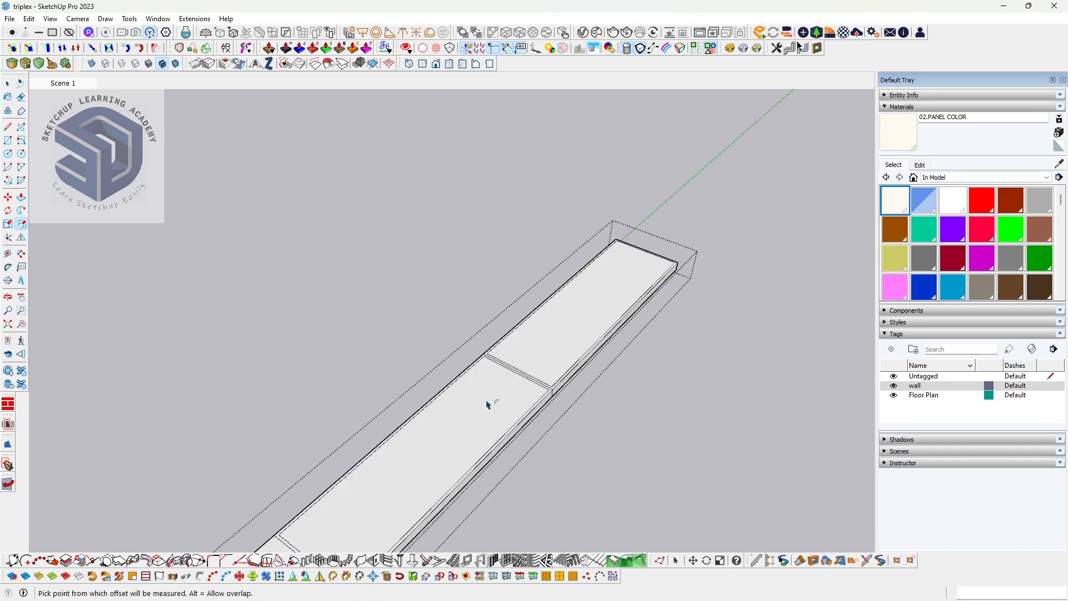
- Push the inner face of the uppermost panel section 1/2" inward
scroll(493, 402, "down", 3)
middle_click_drag(493, 403, 562, 419, "shift")
scroll(612, 267, "up", 3)
scroll(613, 348, "up", 3)
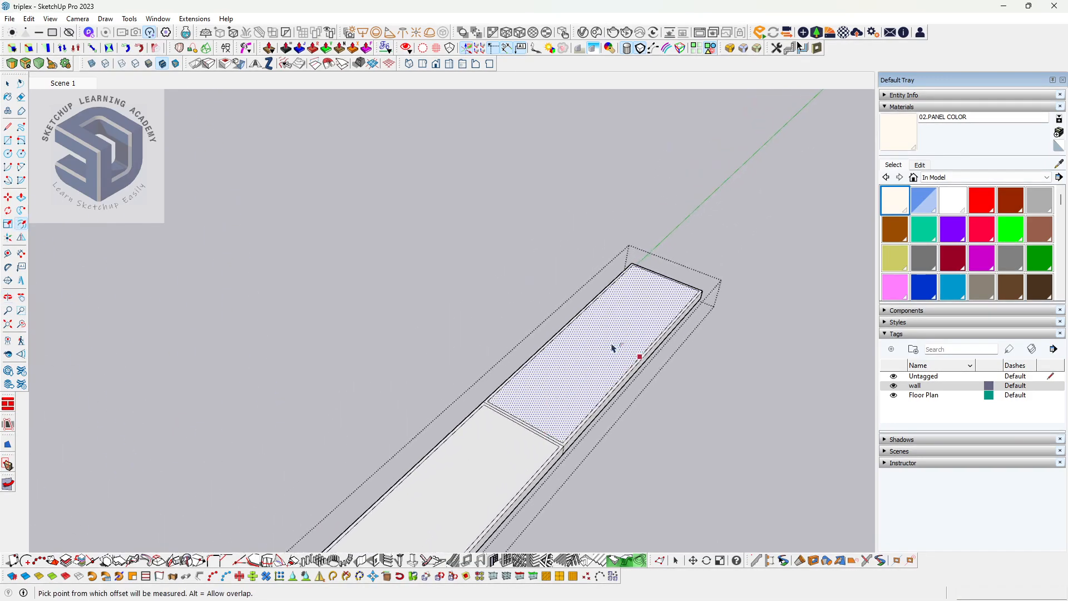
key("space")
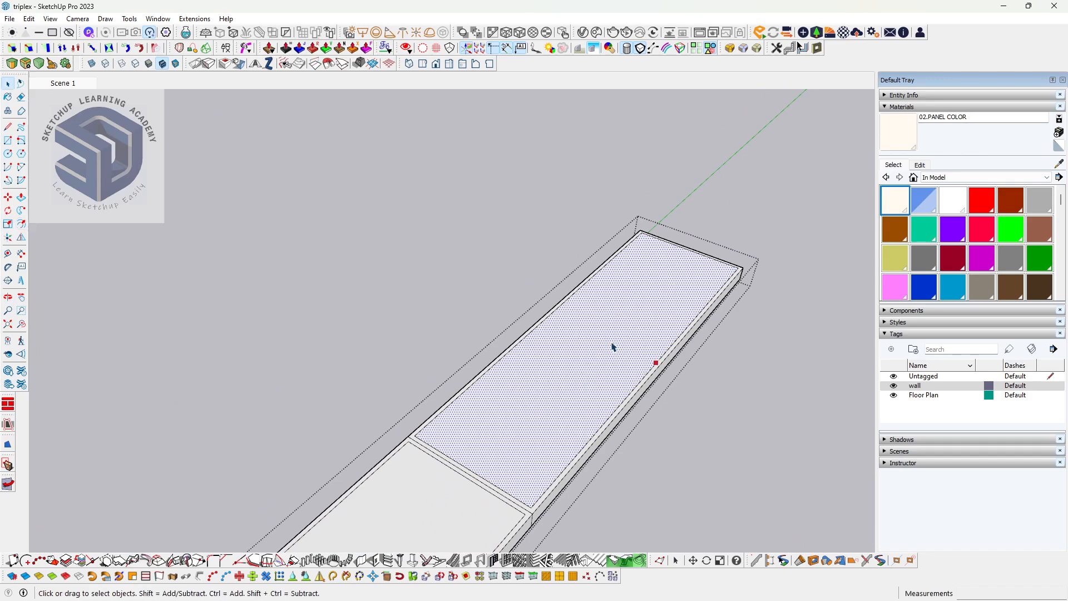
key("p")
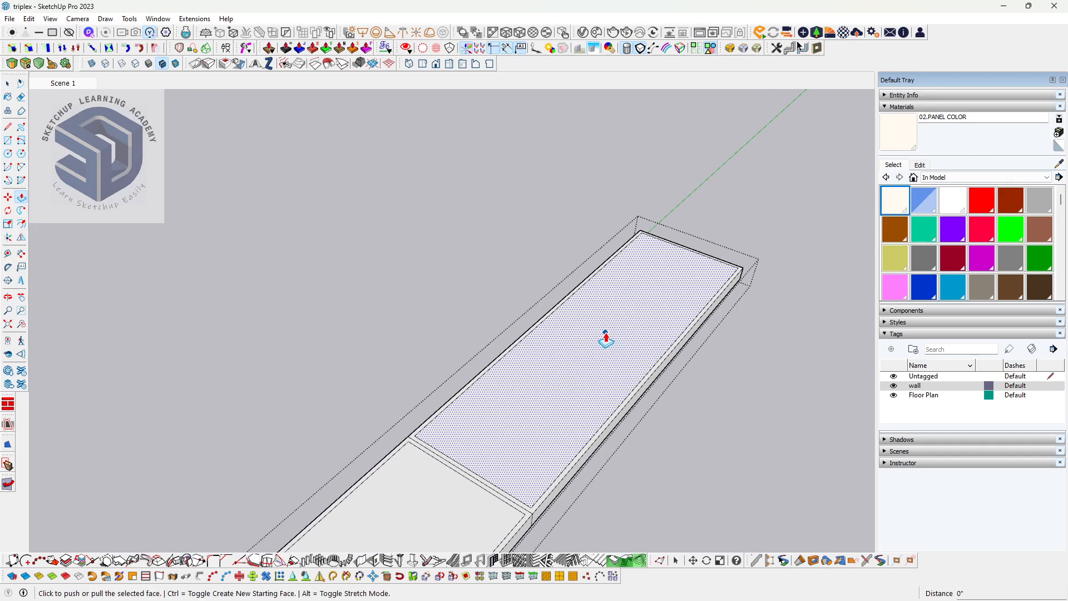
left_click(606, 339)
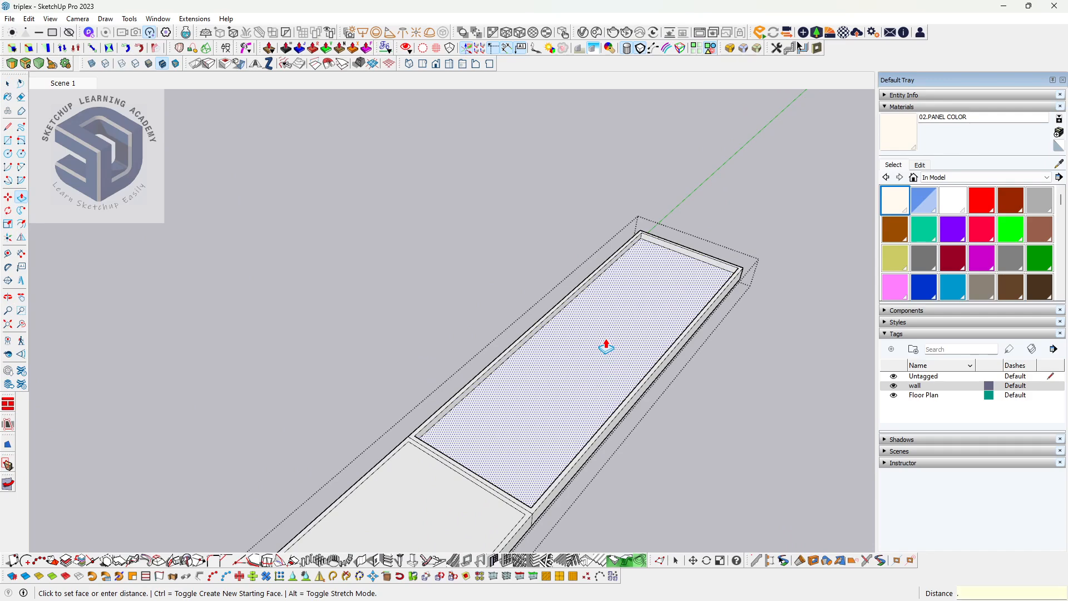
key("Return")
- Scale the recessed uppermost face about its center to about 0.96 along green and 0.90 along red, sloping its edges
key("space")
key("s")
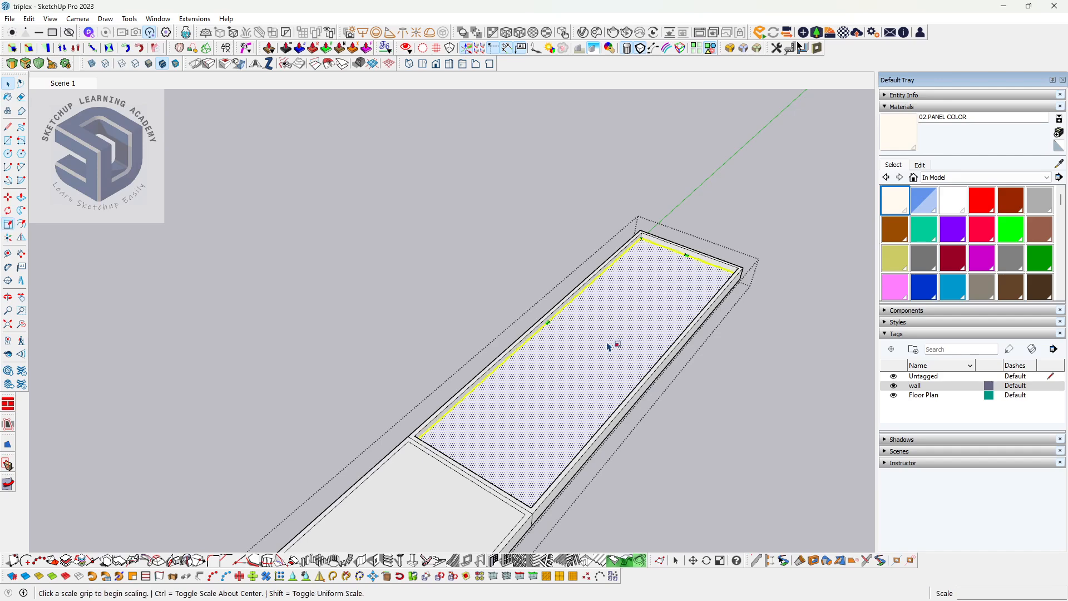
left_click(686, 254)
key("ctrl")
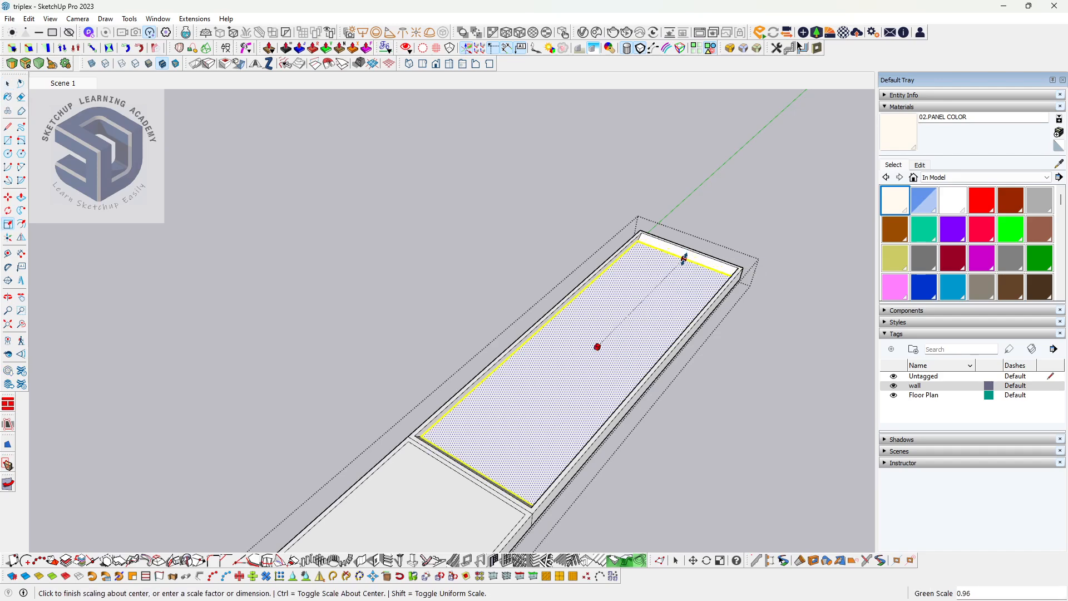
left_click(685, 257)
left_click(547, 321)
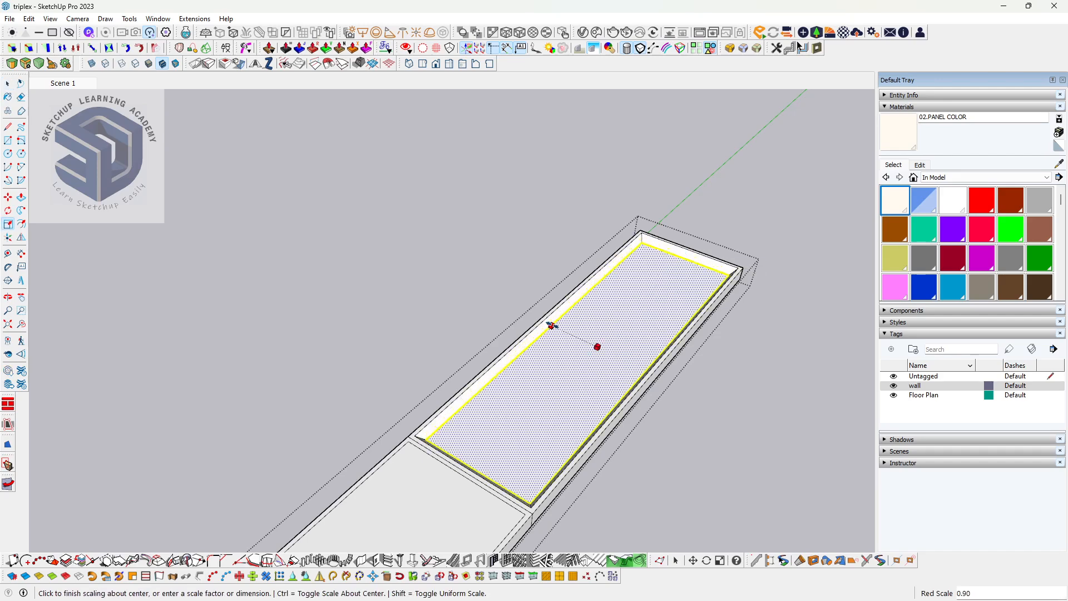
left_click(553, 327)
- Push the middle section's inner face 1/2" inward, matching the depth of the uppermost section
scroll(625, 343, "down", 4)
middle_click_drag(627, 341, 654, 261)
scroll(623, 306, "up", 1)
key("space")
left_click(602, 324)
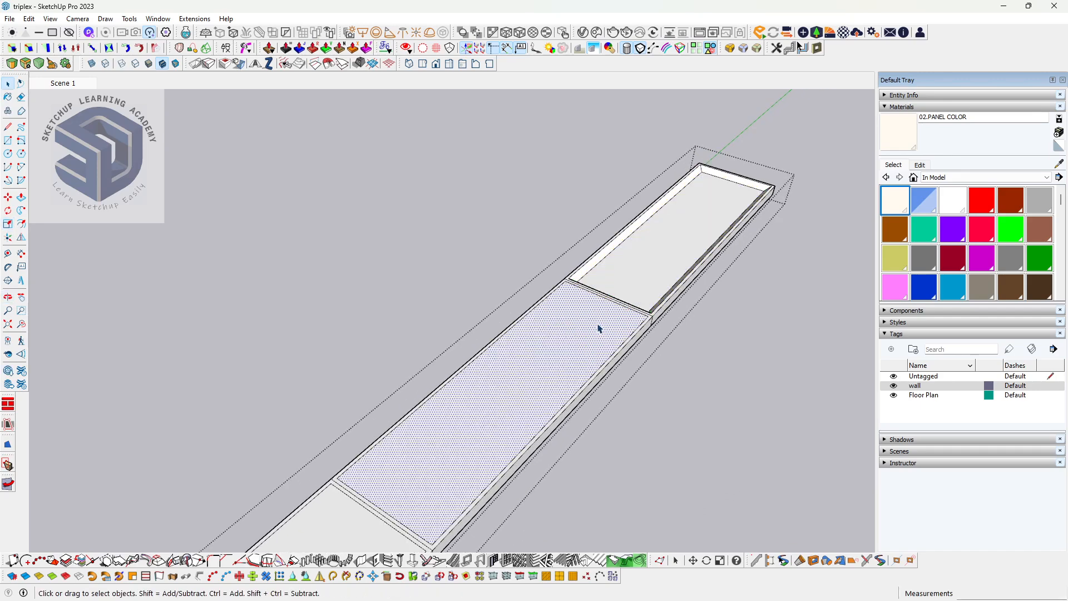
key("p")
left_click(594, 329)
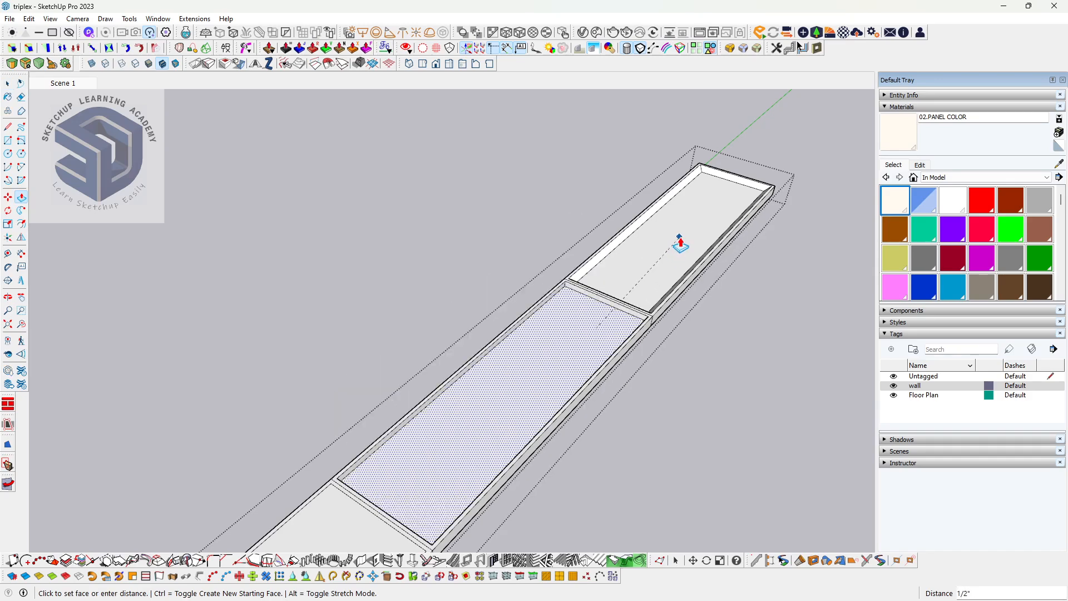
- Scale the recessed middle face about its center to 0.93 along green and about 0.87 along red
key("s")
key("ctrl")
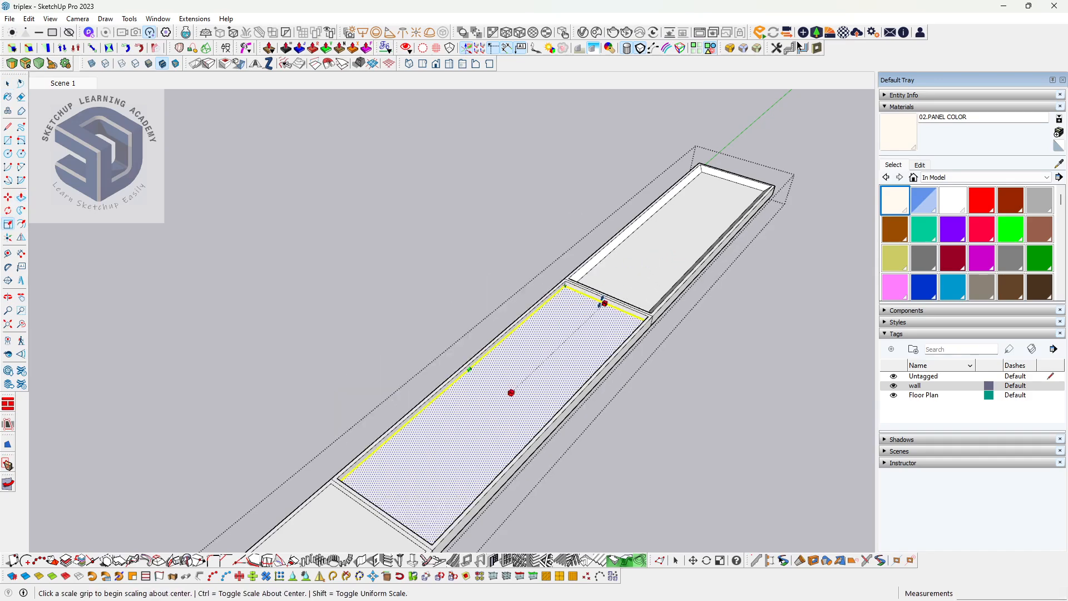
left_click(600, 307)
left_click(598, 307)
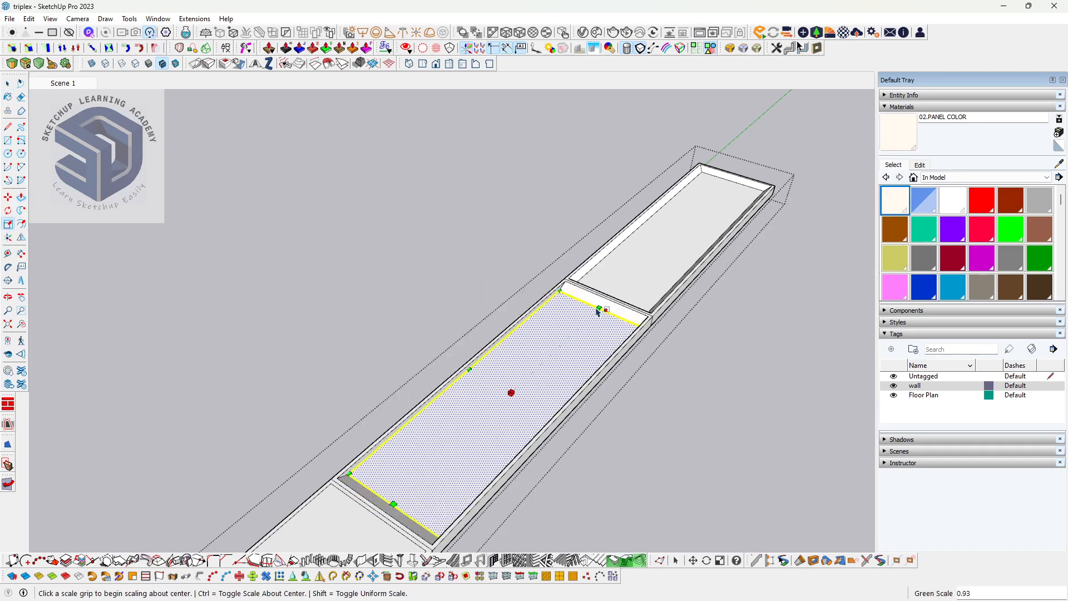
left_click(471, 371)
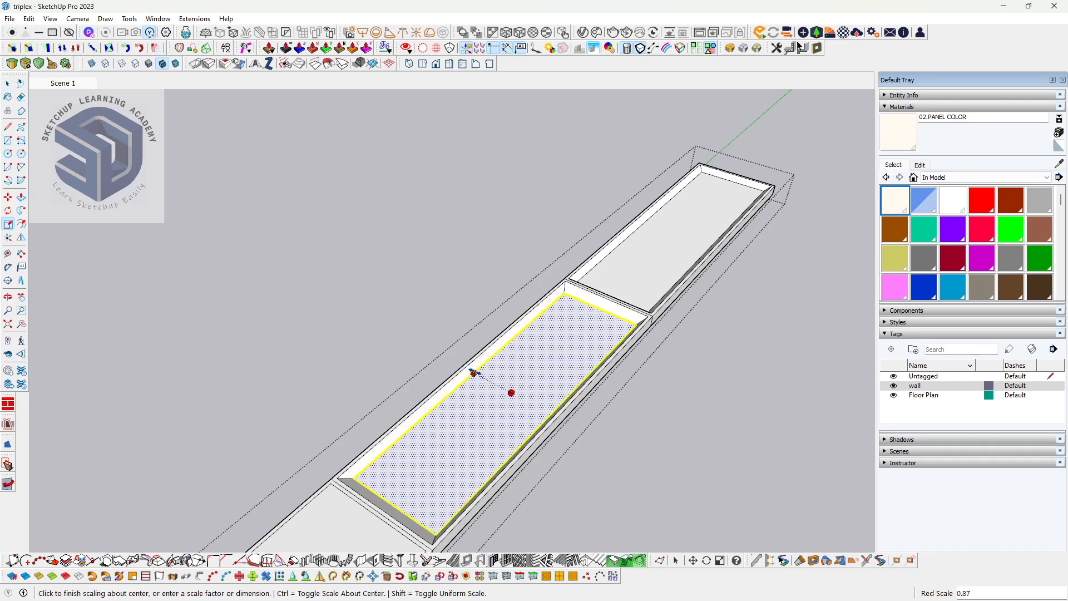
left_click(474, 371)
- Push the lowest section's inner face 1/2" inward, matching the depth of the middle section
middle_click_drag(474, 371, 586, 359)
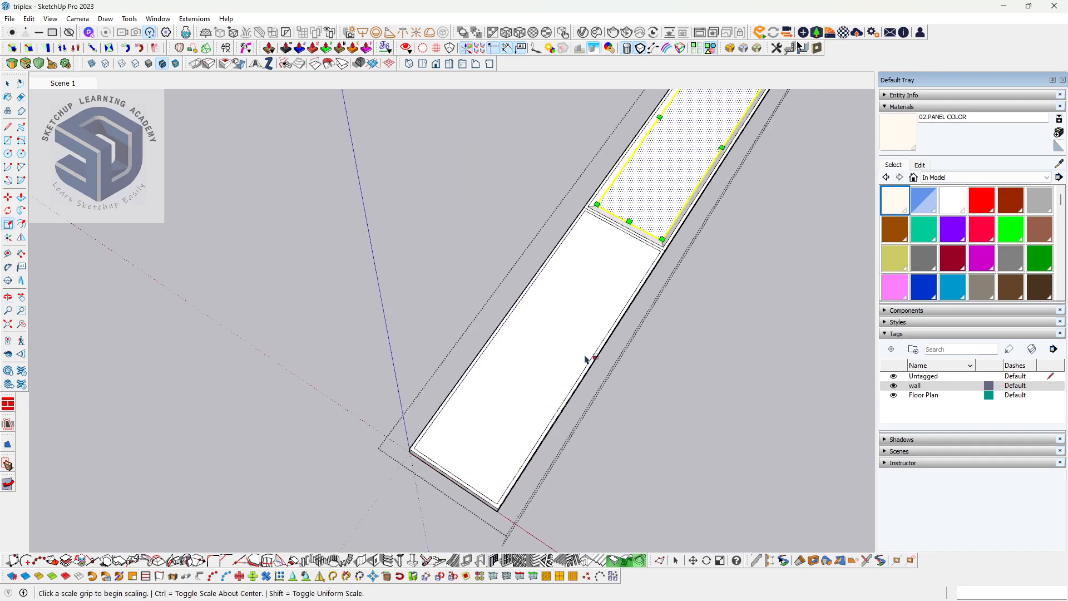
key("space")
left_click(596, 298)
key("p")
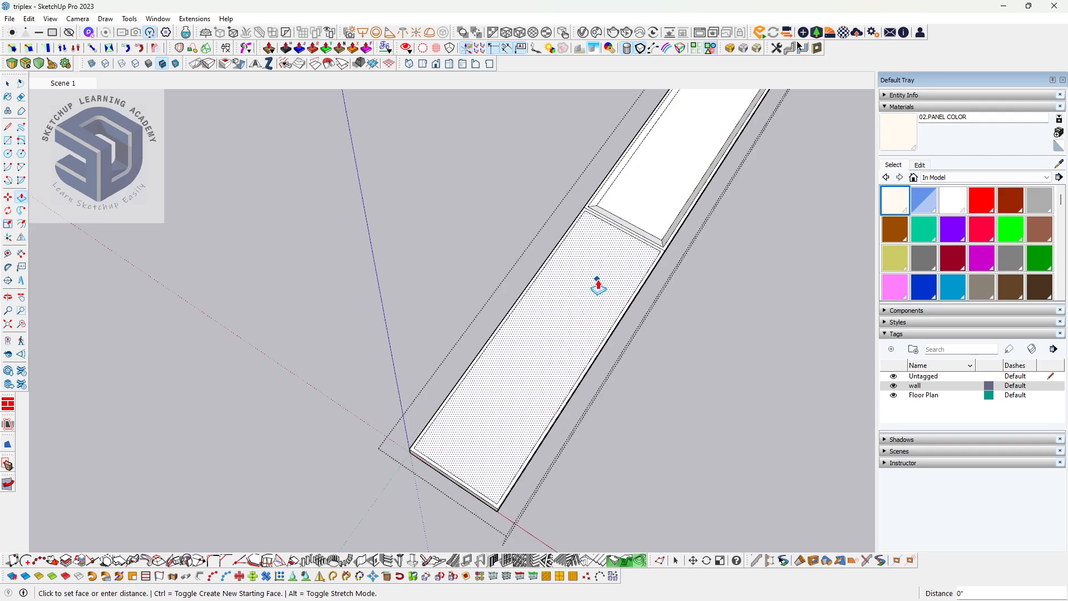
left_click(596, 282)
left_click(740, 113)
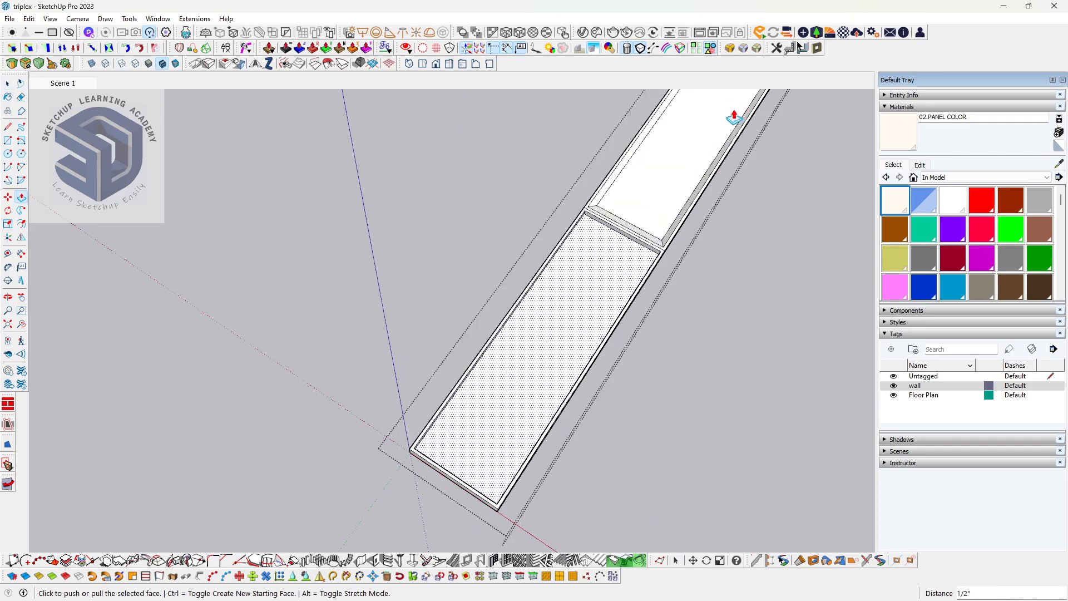
- Scale the recessed lowest face about its center to 0.96 along green and about 0.84 along red
scroll(620, 279, "up", 4)
key("s")
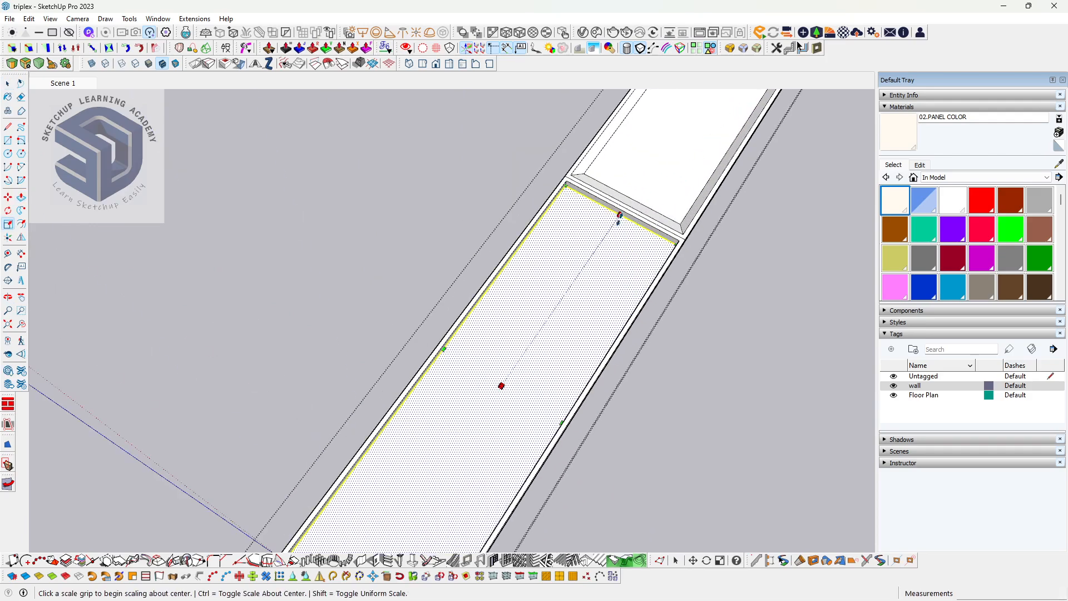
left_click(620, 216)
left_click(617, 221)
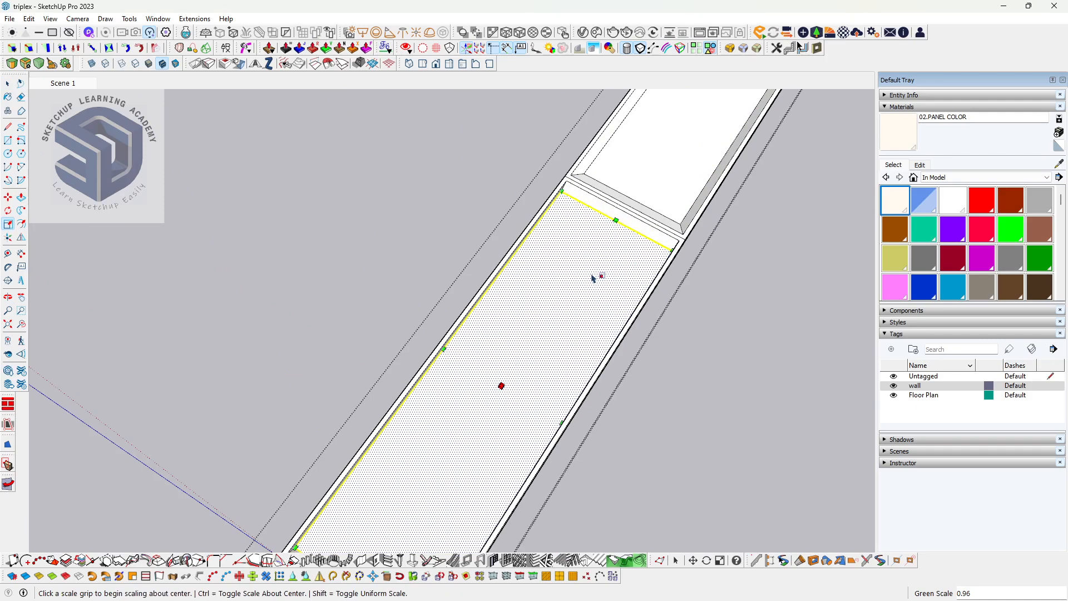
left_click(443, 349)
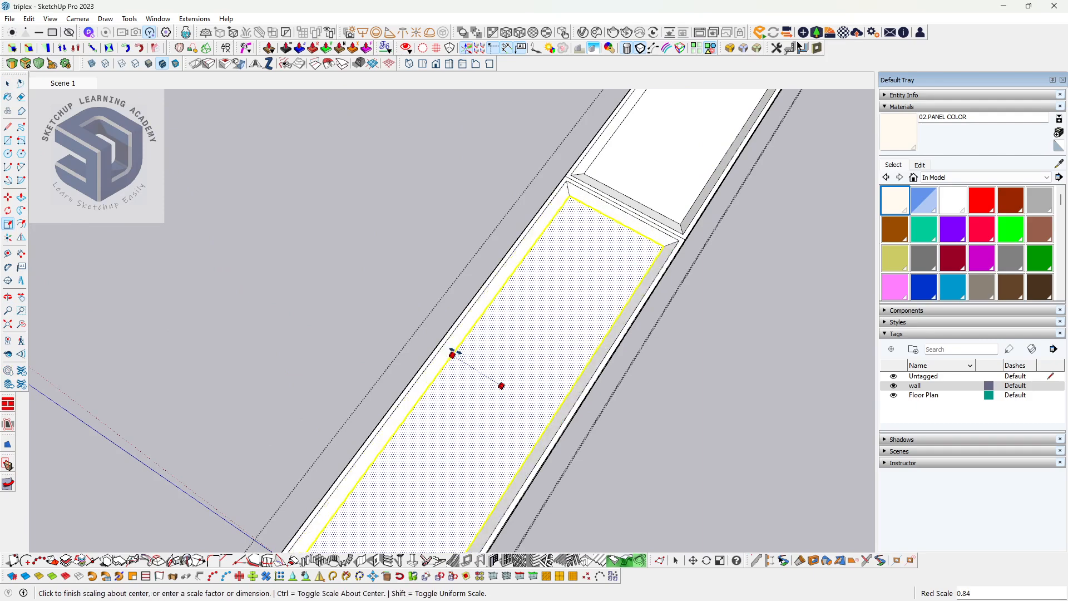
left_click(456, 350)
scroll(505, 346, "down", 4)
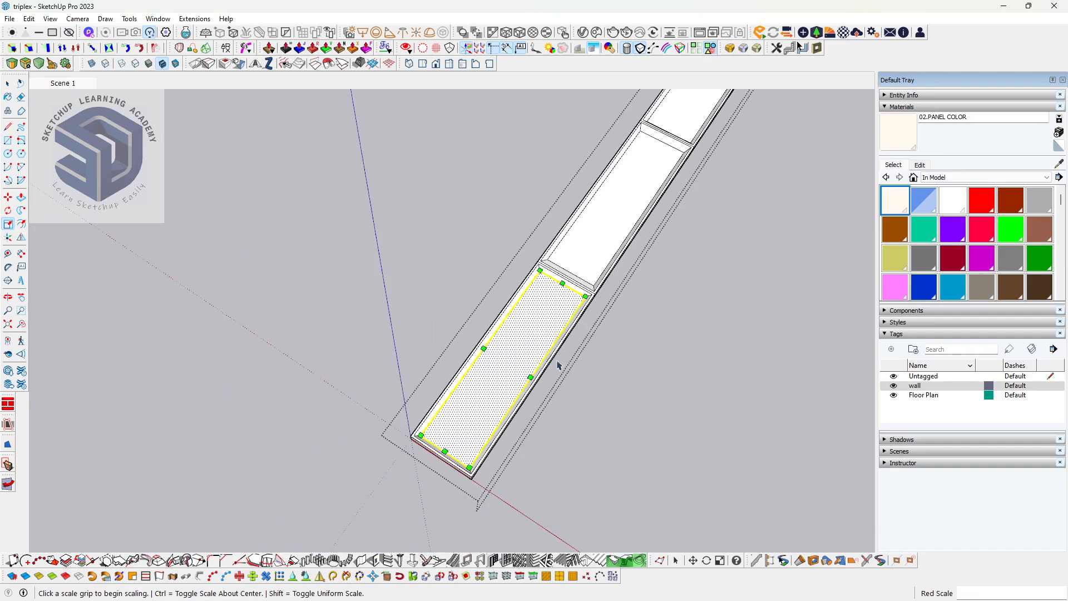
key("space")
- Close the three-section panel group and select it within the side panel frame
left_click(670, 360)
scroll(670, 360, "down", 1)
middle_click_drag(674, 359, 564, 448, "shift")
scroll(575, 407, "down", 1)
left_click(591, 409)
scroll(479, 371, "up", 3)
left_click(483, 384)
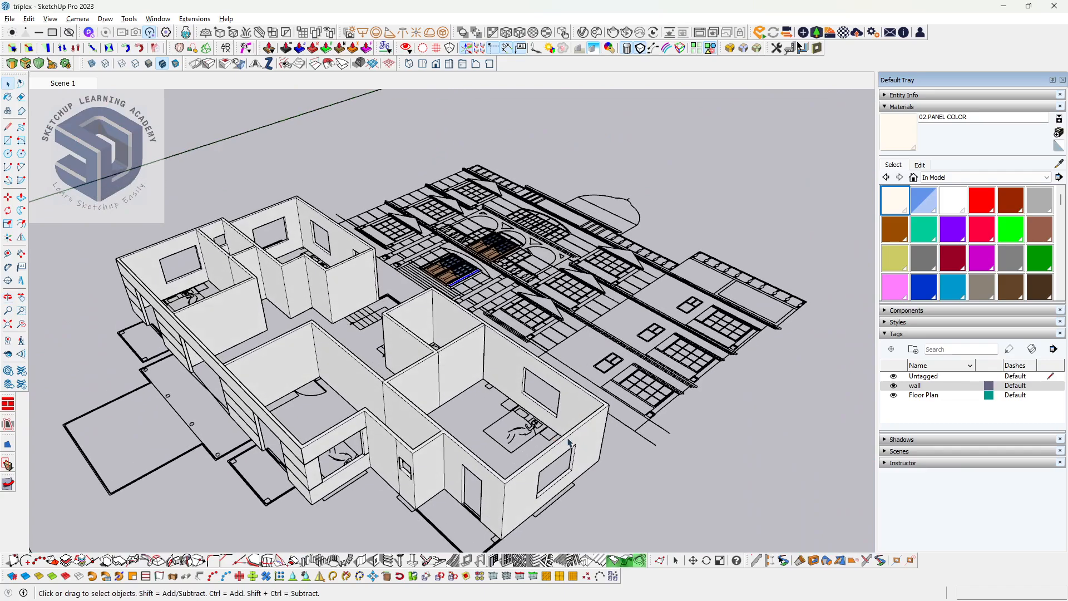
- Reopen the panel group and mirror all its geometry, starting the mirror plane at the bottom outer corner along the red axis
scroll(462, 275, "up", 10)
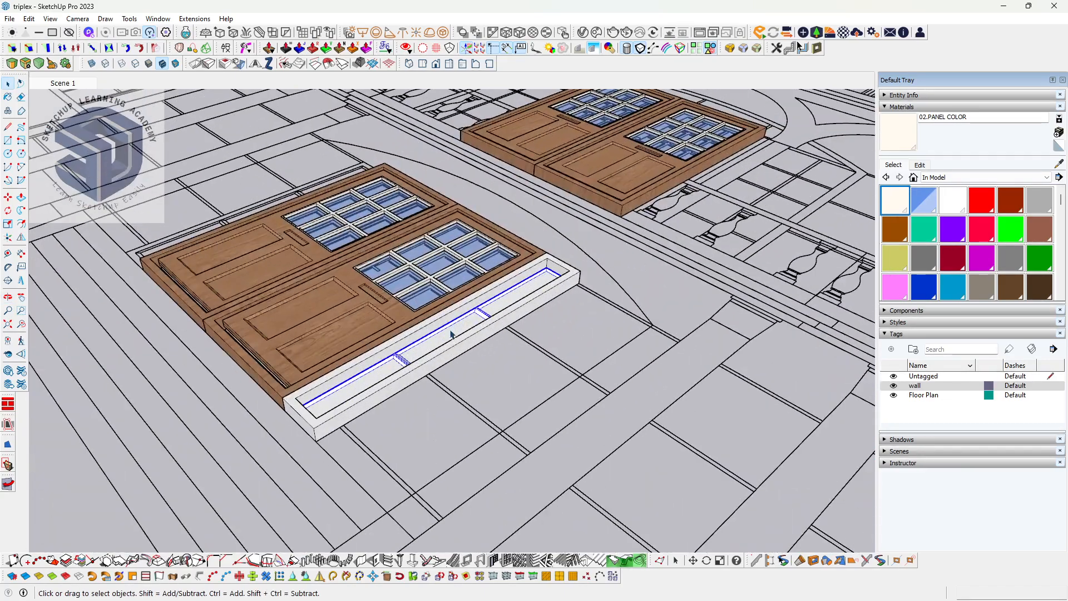
double_click(452, 338)
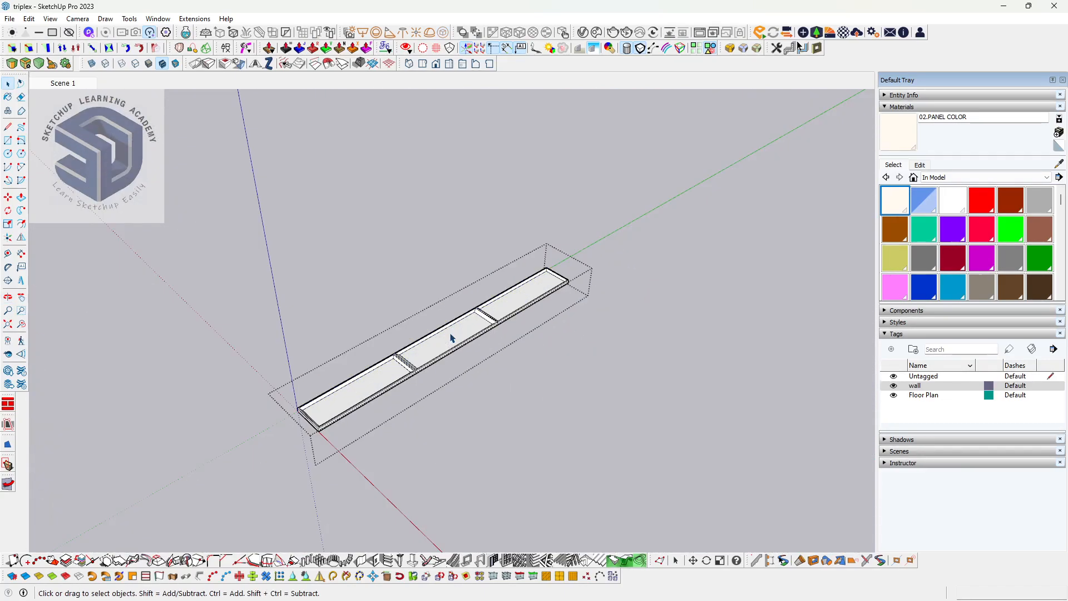
middle_click_drag(451, 338, 415, 350)
left_click_drag(260, 200, 636, 474)
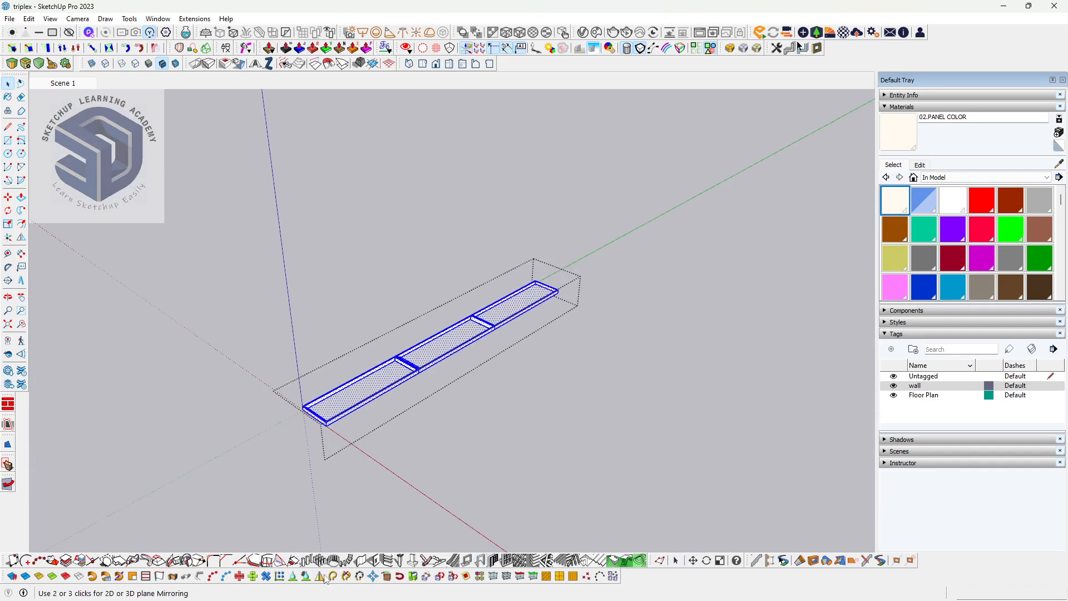
scroll(329, 436, "up", 3)
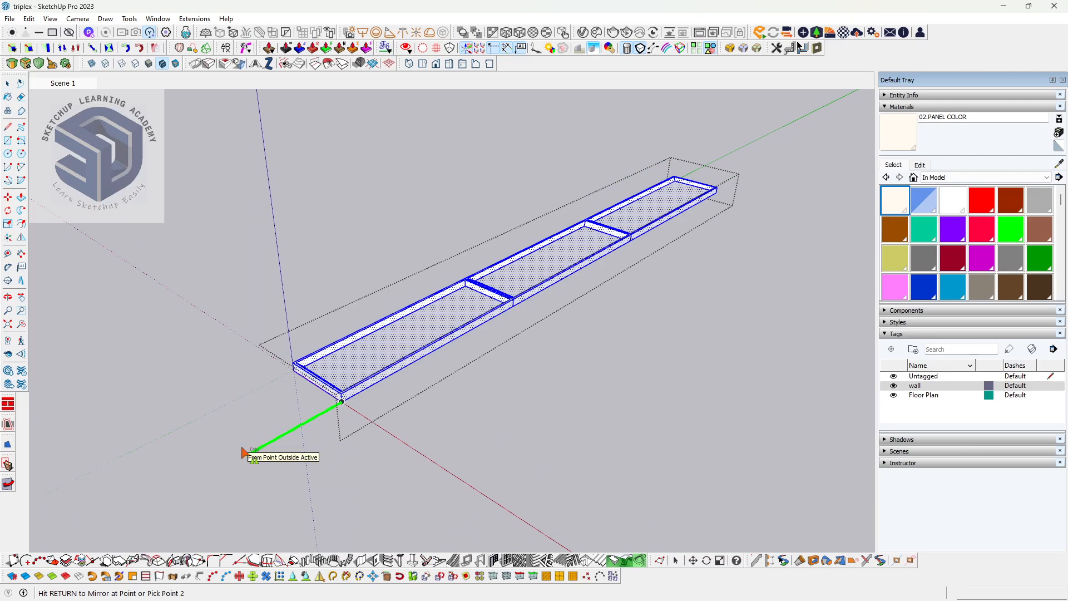
left_click(399, 436)
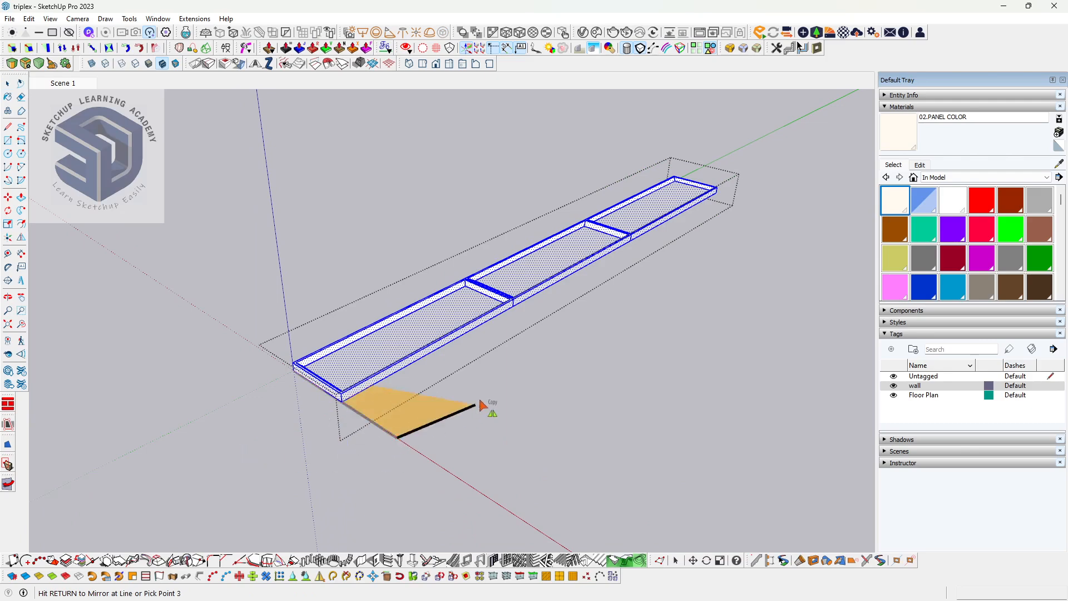
- Finish mirroring the selected three-bay inner panel across the picked plane and close the group being edited
left_click(485, 394)
middle_click_drag(394, 456, 417, 400)
scroll(571, 370, "down", 2)
left_click(591, 370)
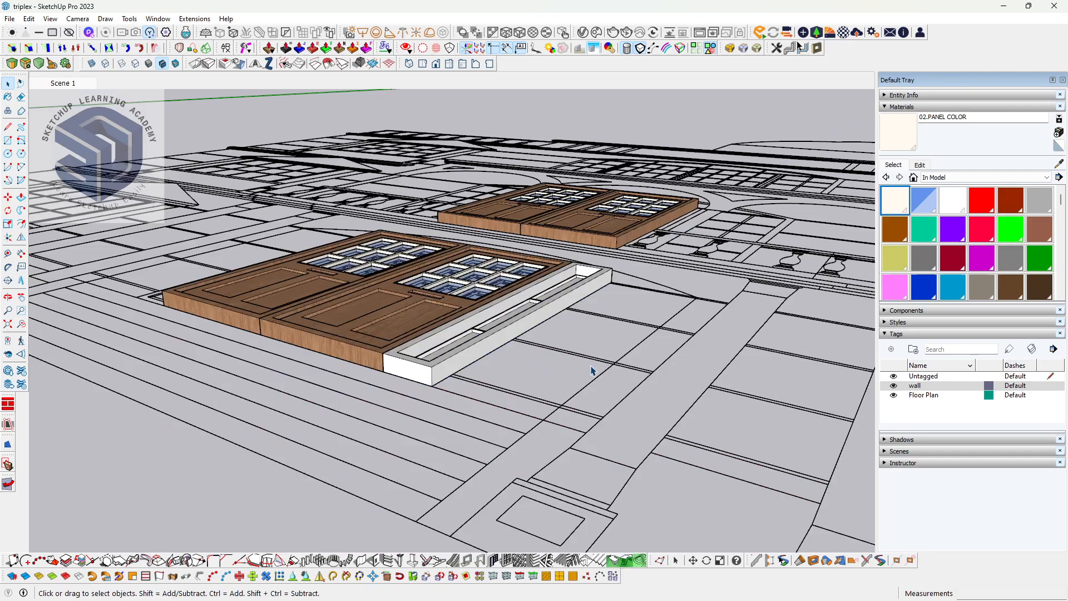
- Sample the Wood_Veneer material from the double door and paint the white side panel's outer frame and inner panel with it
middle_click_drag(593, 370, 556, 404)
scroll(555, 404, "up", 5)
middle_click_drag(453, 401, 546, 446)
scroll(545, 445, "down", 2)
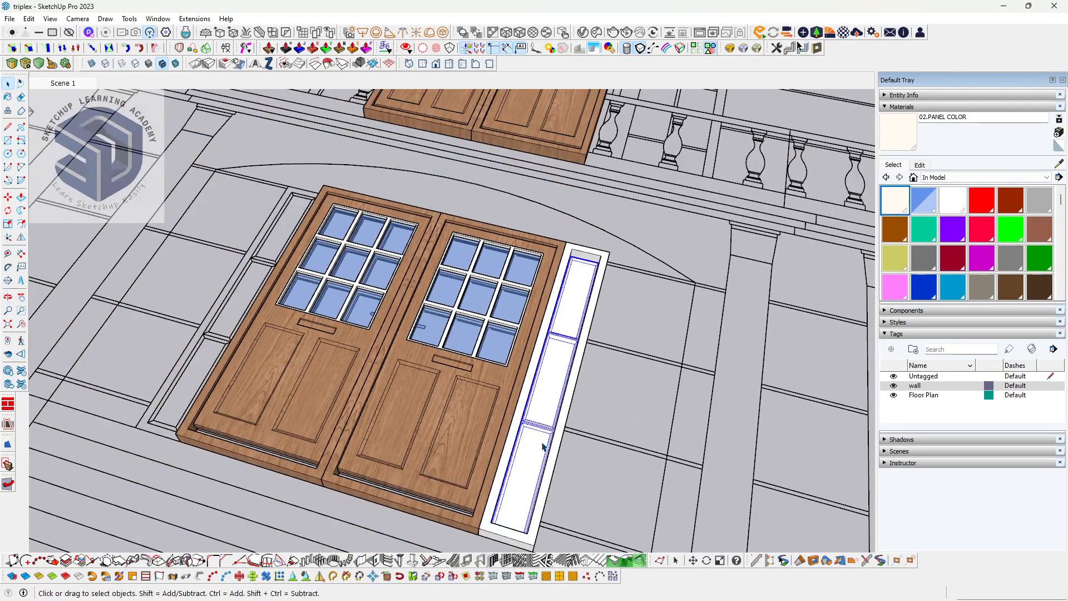
scroll(540, 459, "up", 3)
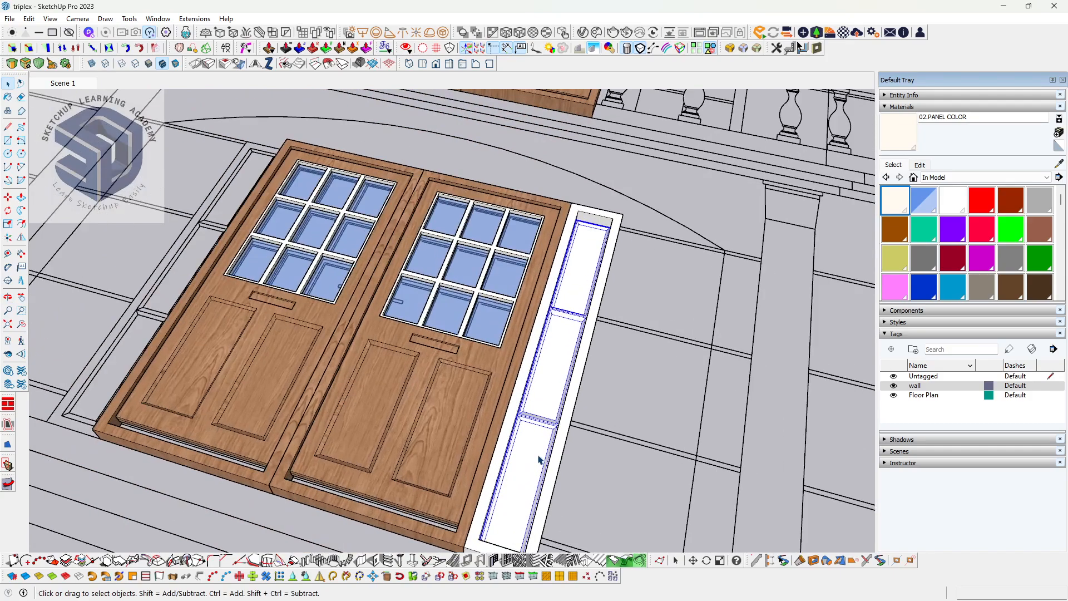
scroll(359, 428, "down", 2)
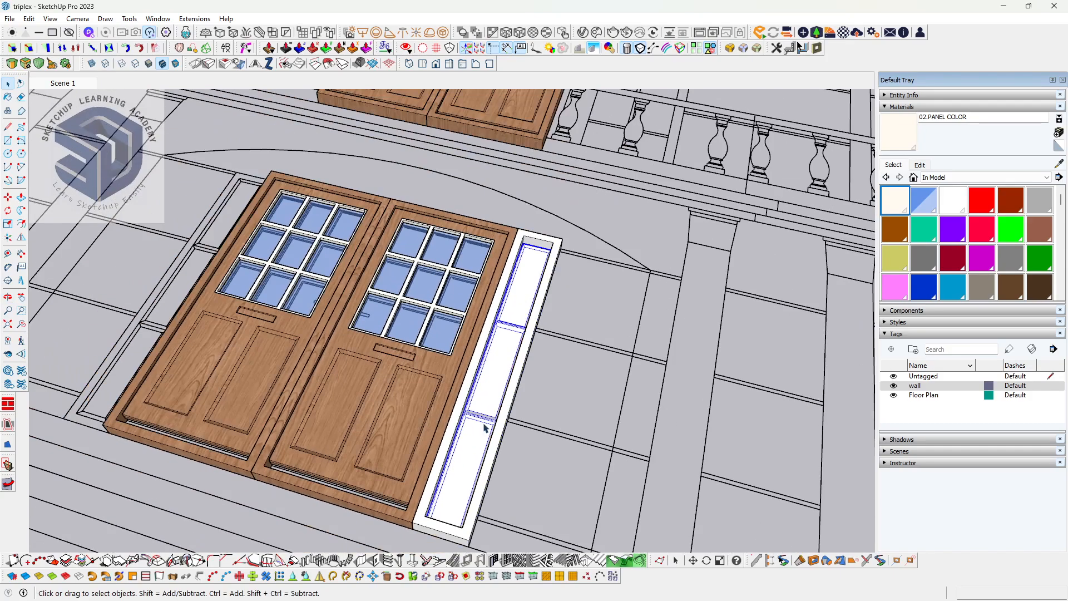
scroll(485, 427, "up", 2)
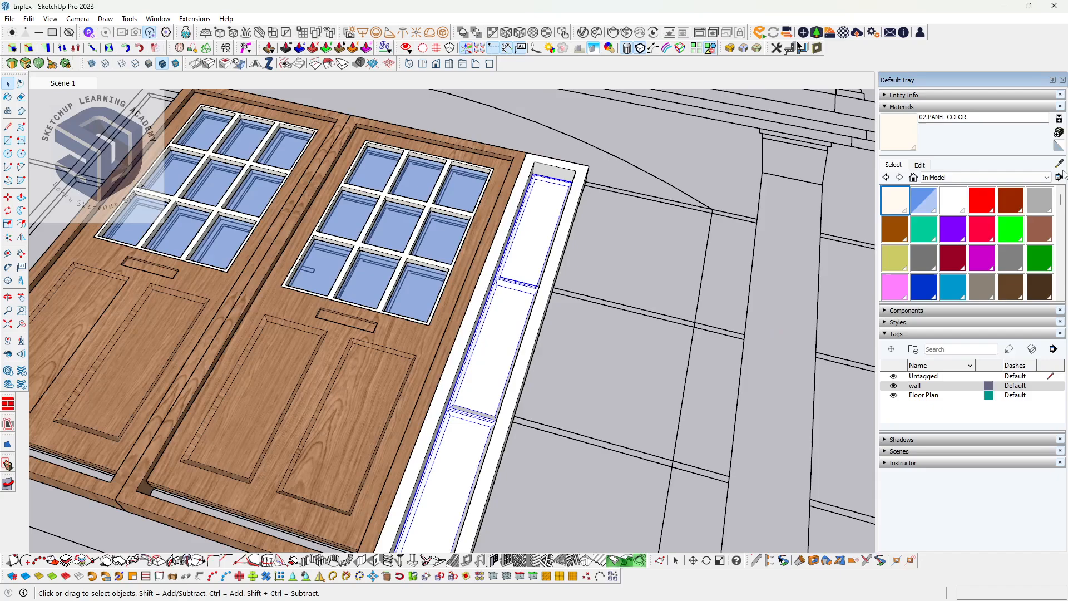
left_click(1059, 163)
left_click(477, 255)
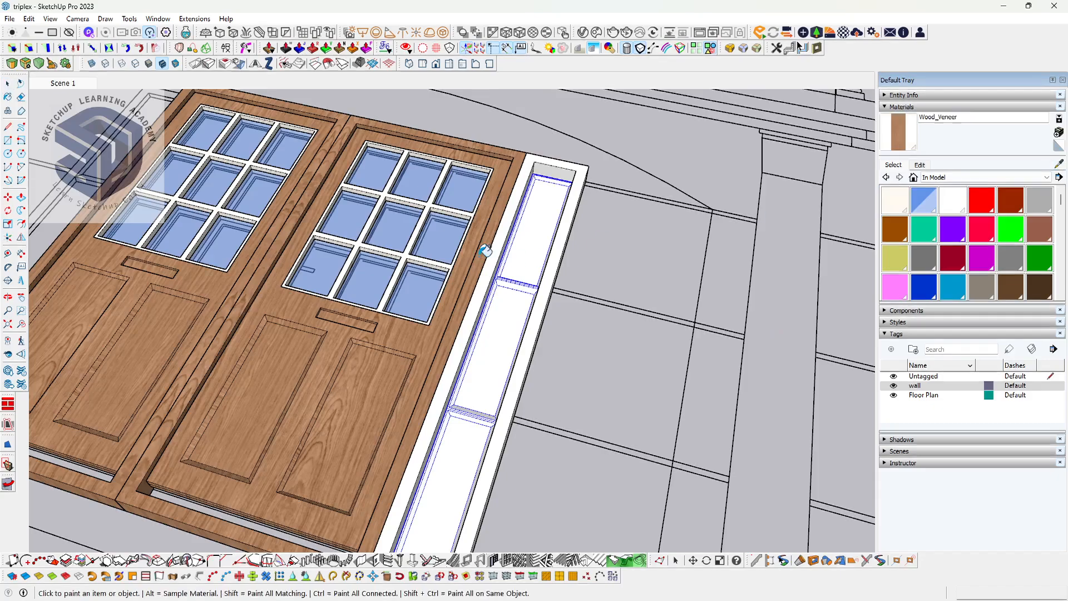
left_click(528, 250)
left_click(551, 283)
scroll(546, 422, "down", 5)
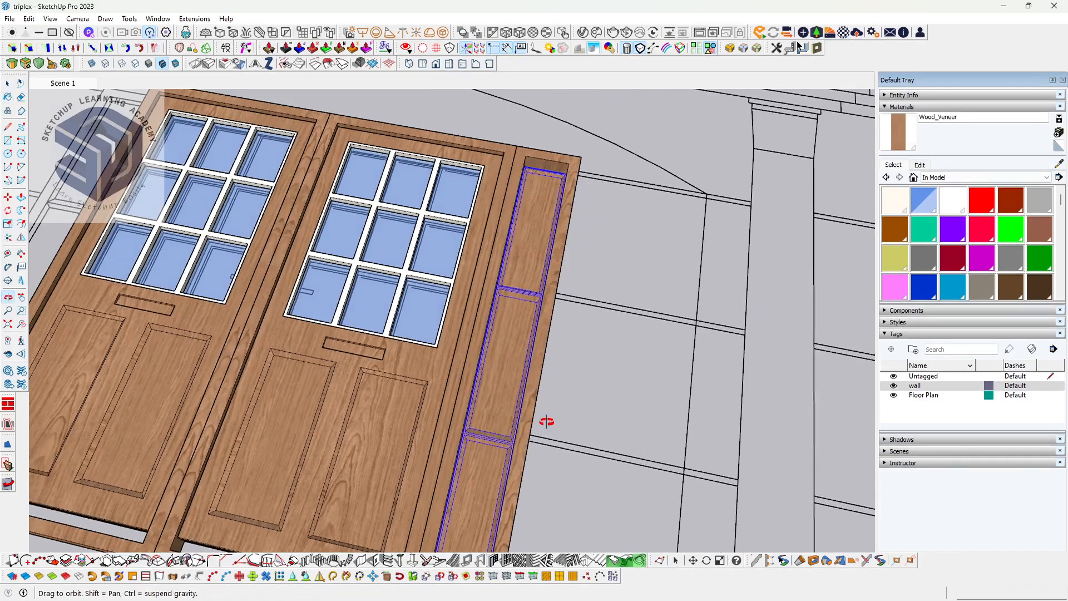
- Move the inner panel up about 2" within the side panel's frame, towards the frame's front face
scroll(570, 379, "up", 7)
key("space")
scroll(549, 281, "up", 6)
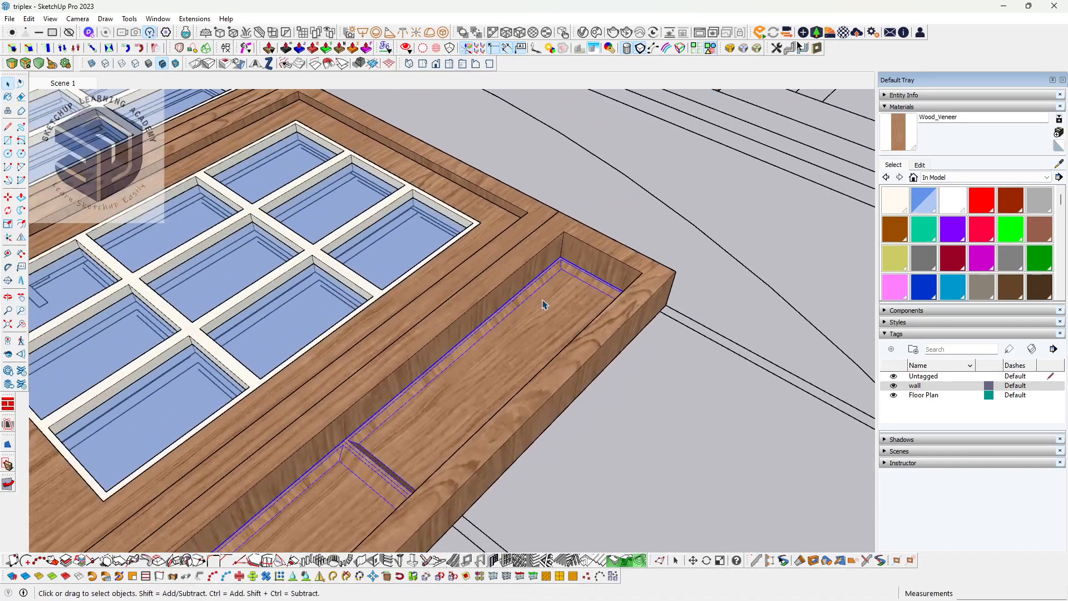
key("m")
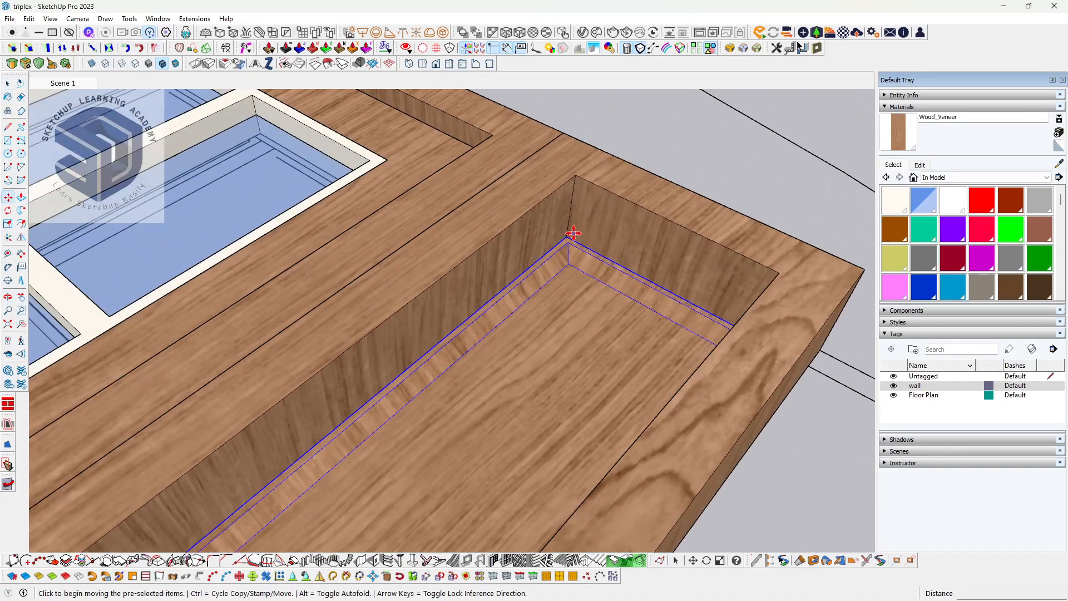
left_click(569, 235)
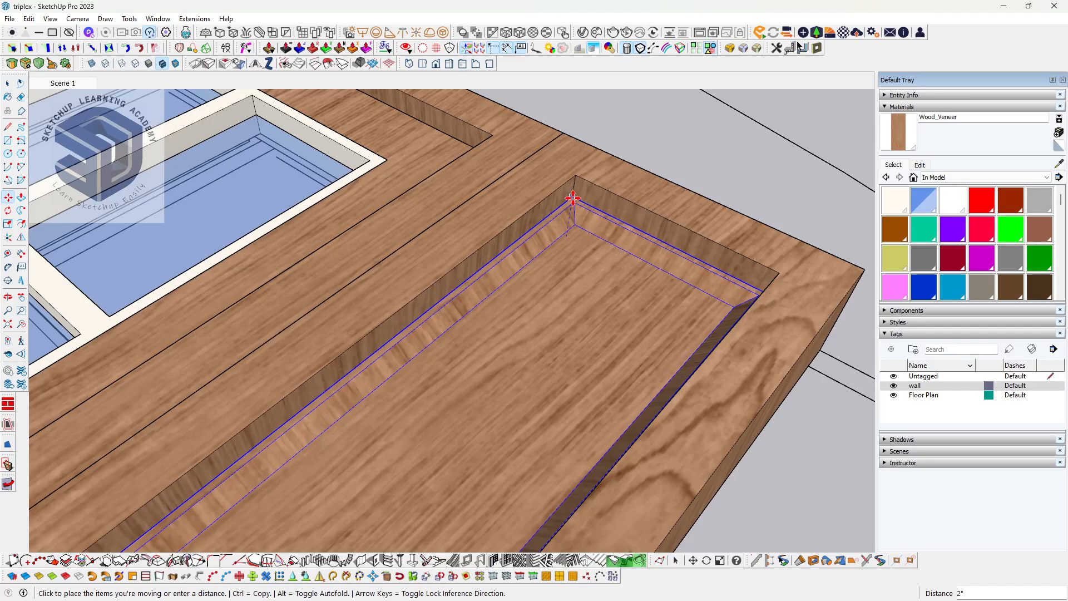
left_click(575, 191)
scroll(549, 350, "down", 7)
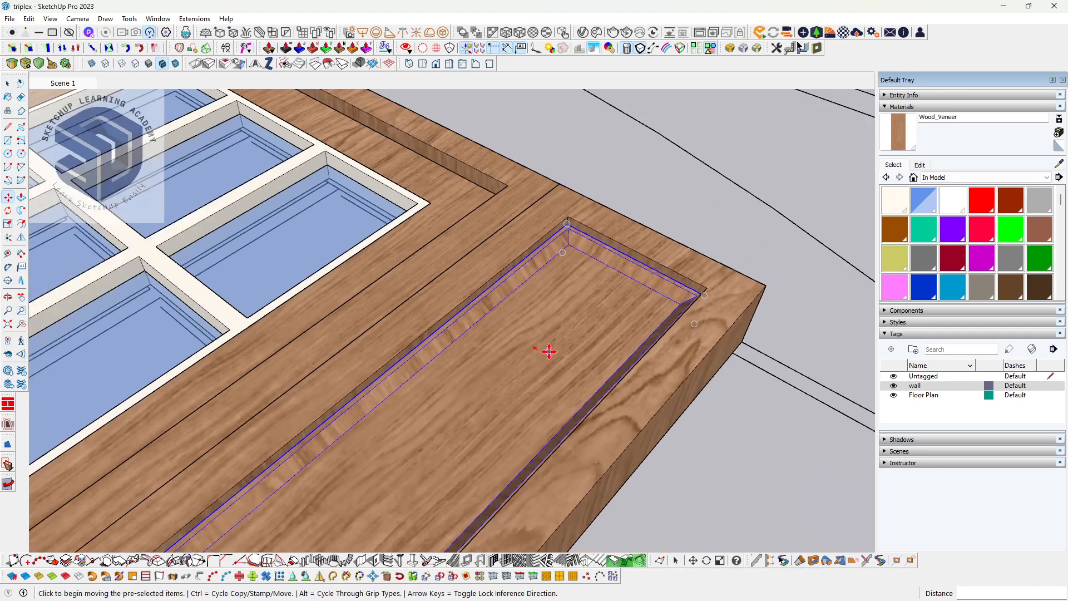
key("space")
- Select the side panel's frame and inner panel together and copy them against the left edge of the ground-floor double door
left_click(706, 371)
middle_click_drag(515, 445, 498, 357)
scroll(558, 445, "down", 3)
scroll(497, 357, "up", 2)
left_click(456, 387, "ctrl")
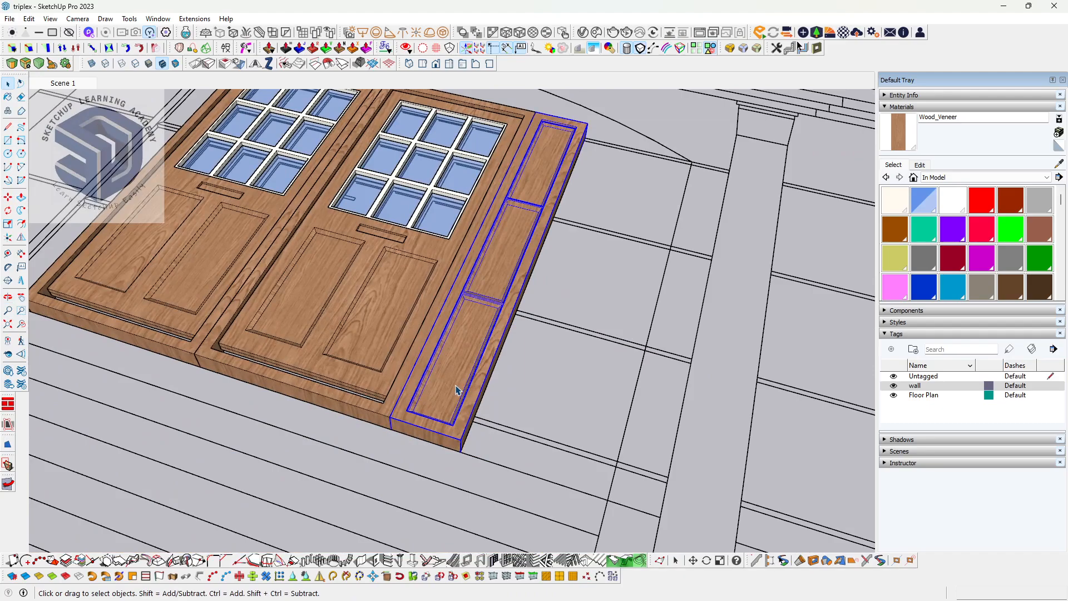
key("m")
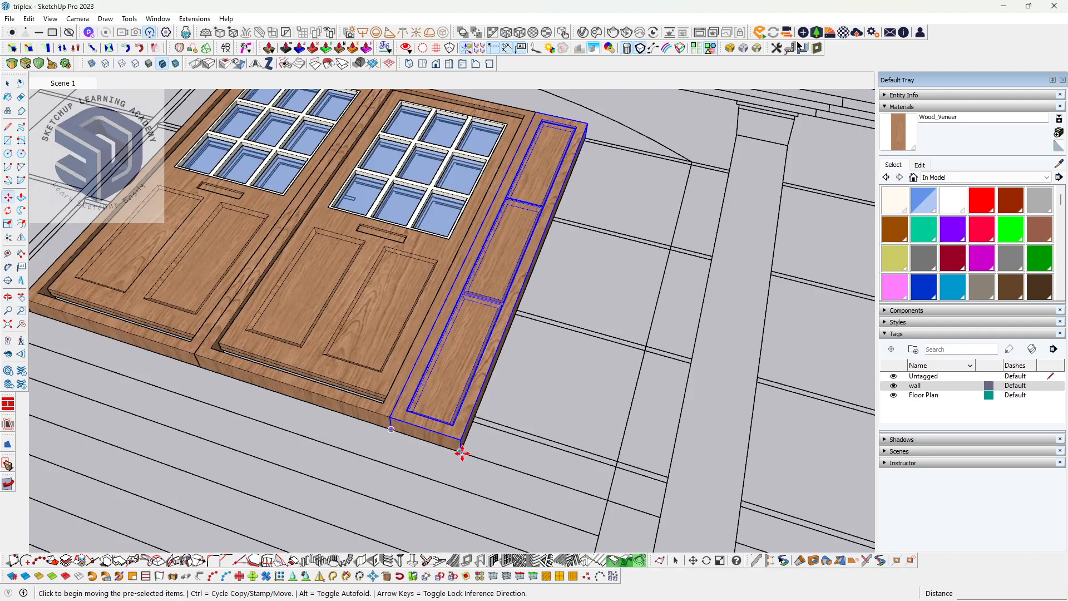
key("ctrl")
left_click(461, 443)
middle_click_drag(267, 386, 520, 436)
scroll(523, 443, "up", 3)
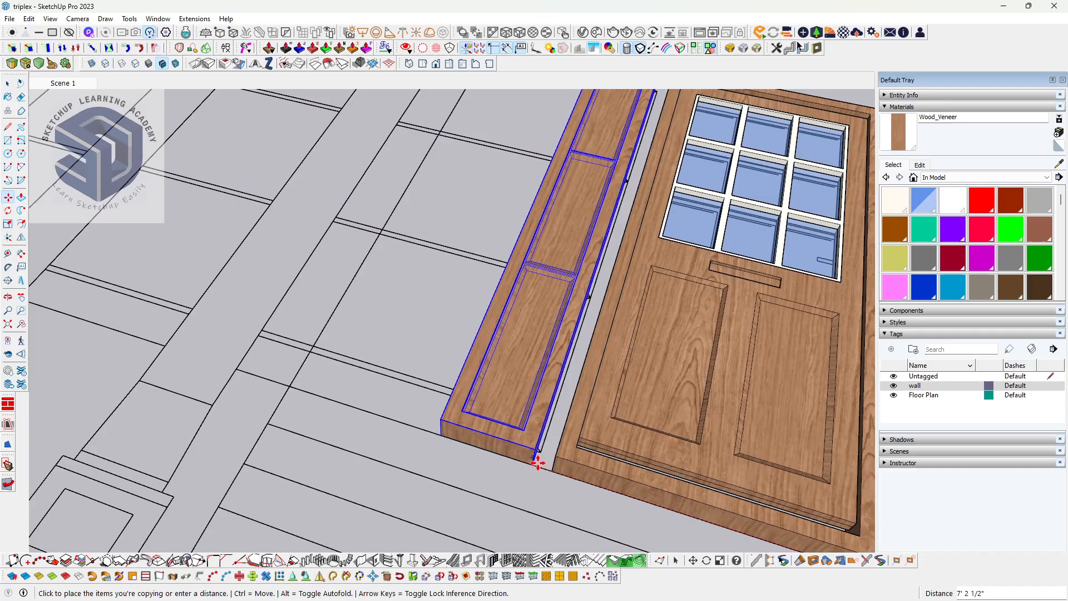
left_click(551, 468)
scroll(497, 361, "down", 2)
key("space")
- Open the inner panel group of the left side panel for editing and select its middle face
middle_click_drag(497, 361, 489, 436)
scroll(417, 375, "down", 2)
scroll(487, 436, "up", 2)
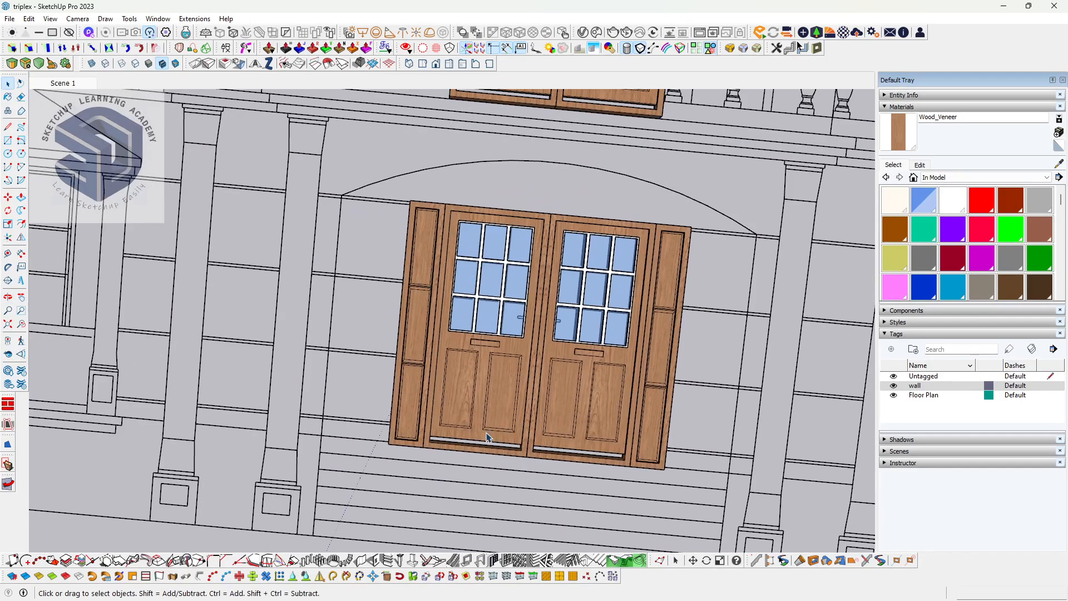
middle_click_drag(486, 438, 425, 410)
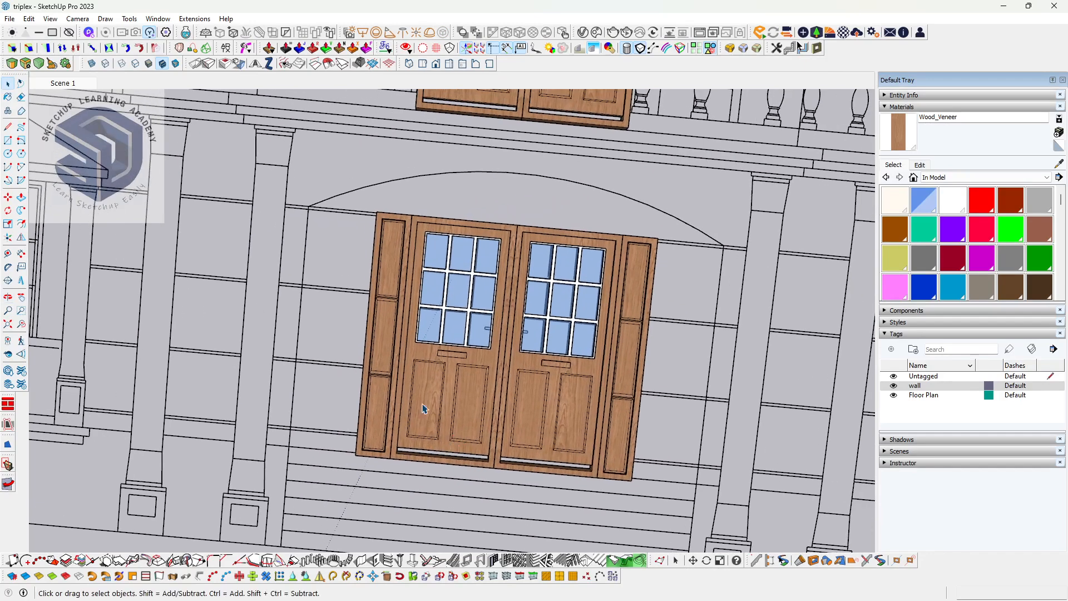
scroll(389, 305, "up", 5)
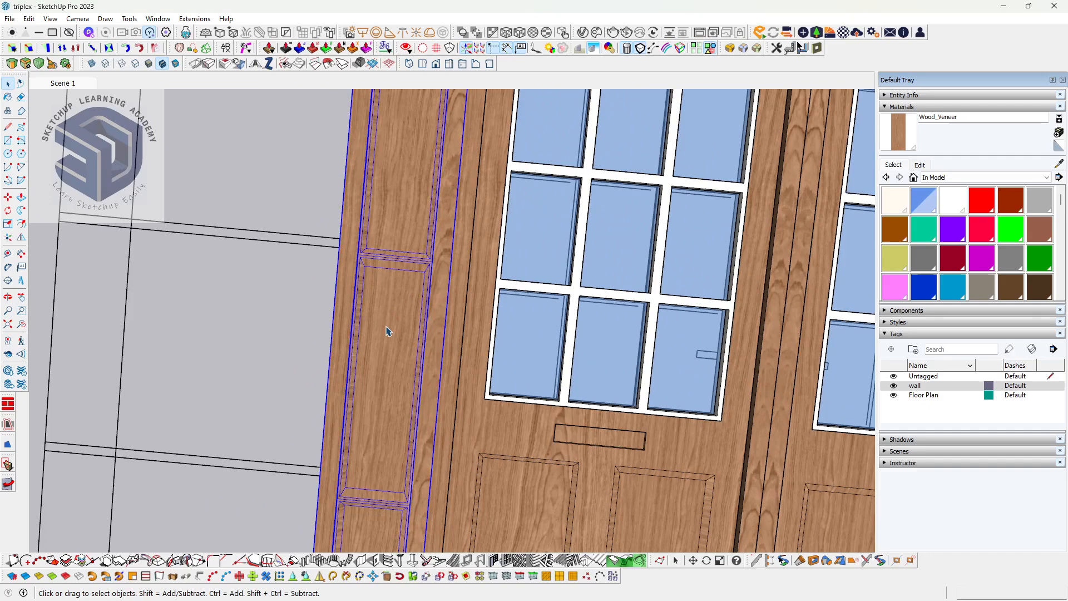
scroll(388, 334, "down", 3)
double_click(385, 348)
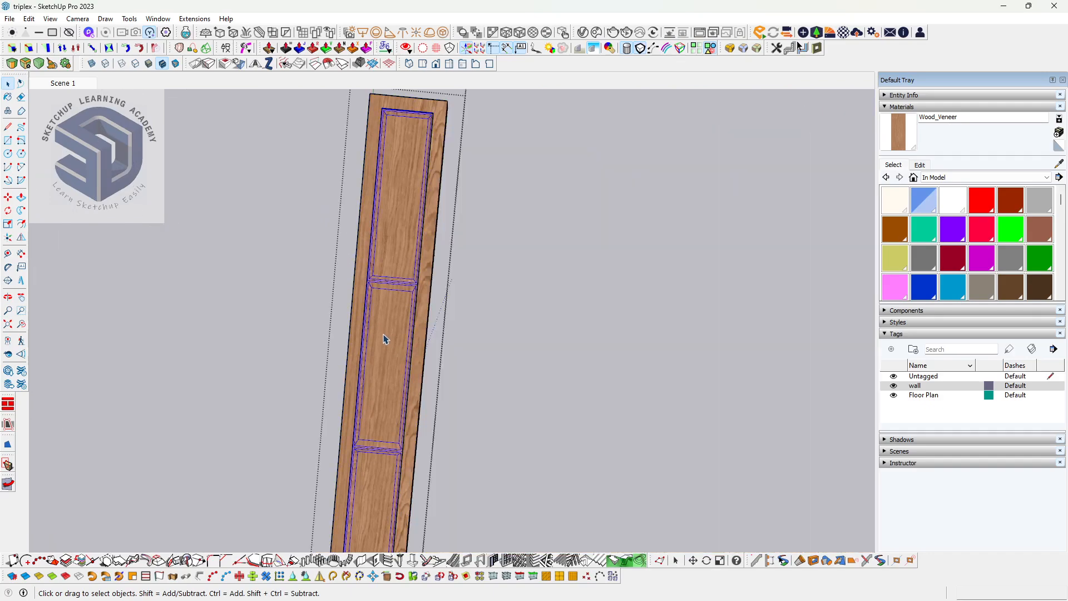
double_click(385, 338)
left_click(388, 336)
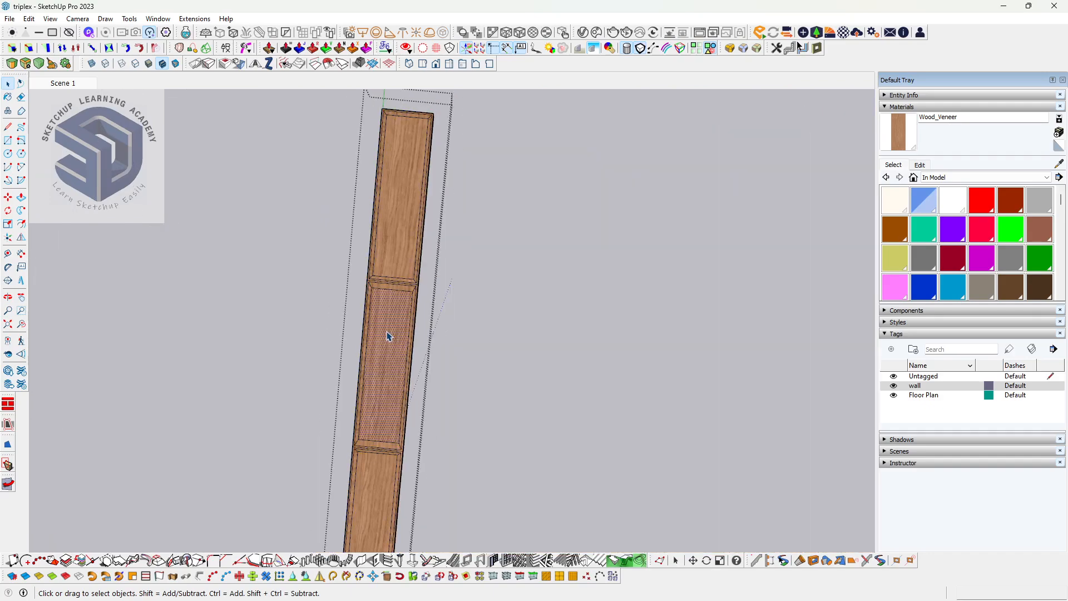
- Paint the three front faces of the left inner panel with the in-model material 1.DOOR GLASS
left_click(984, 177)
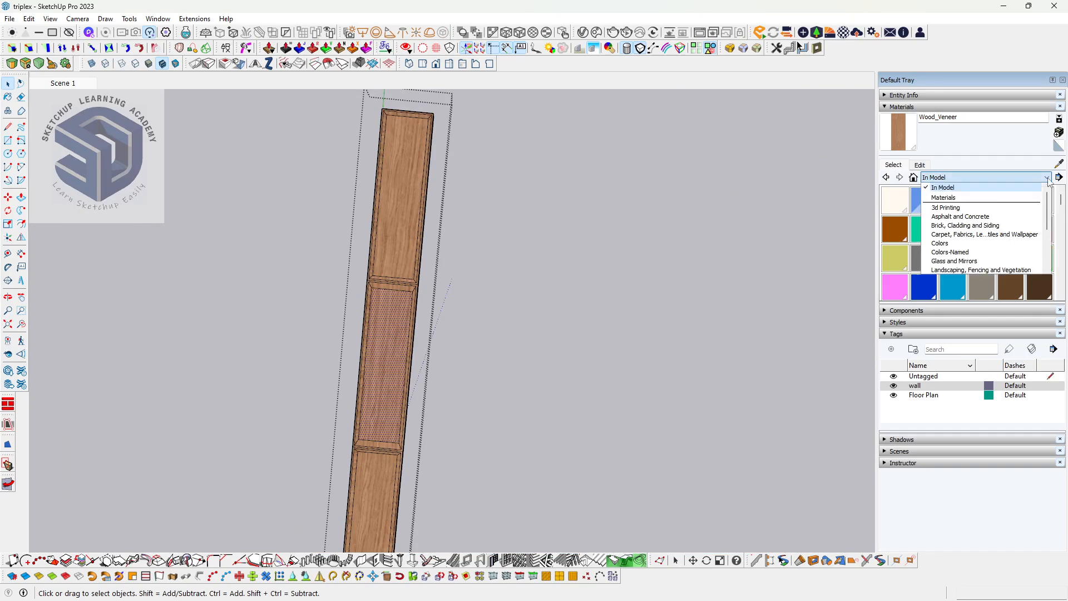
left_click(979, 187)
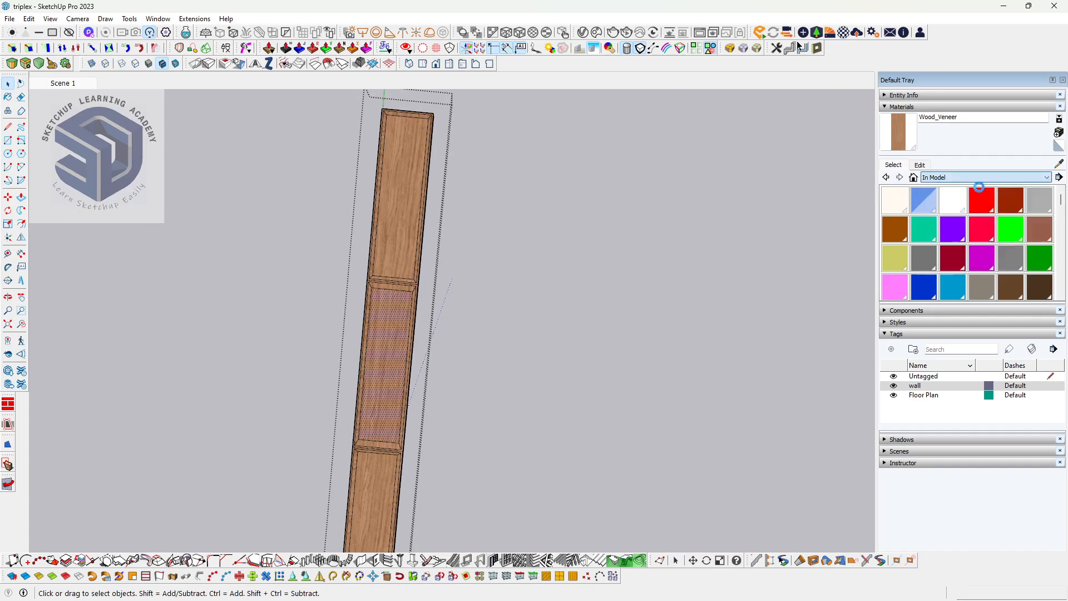
left_click(930, 199)
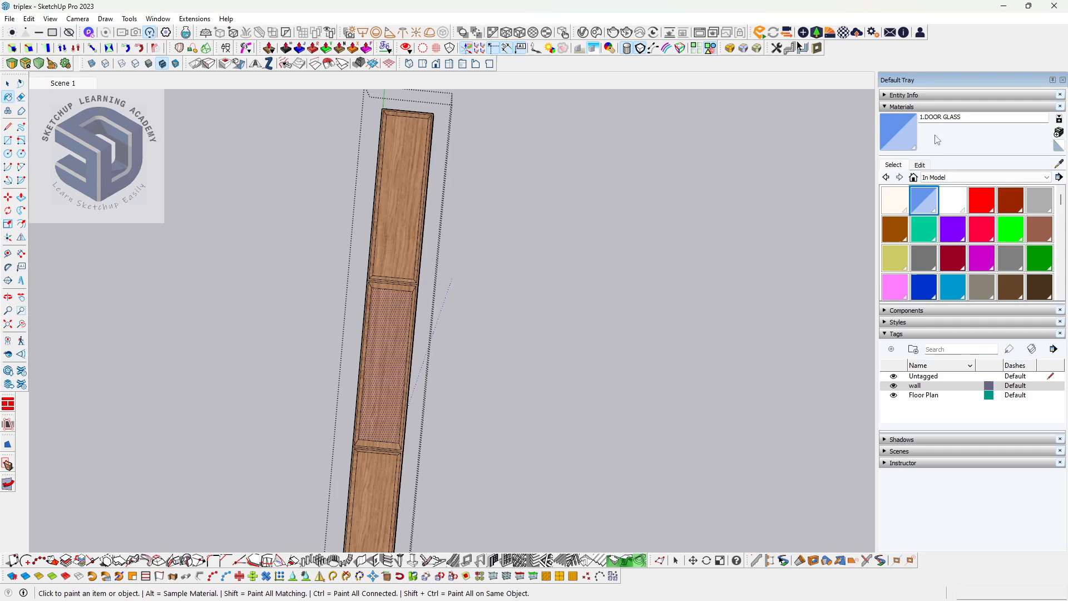
left_click(407, 175)
left_click(388, 305)
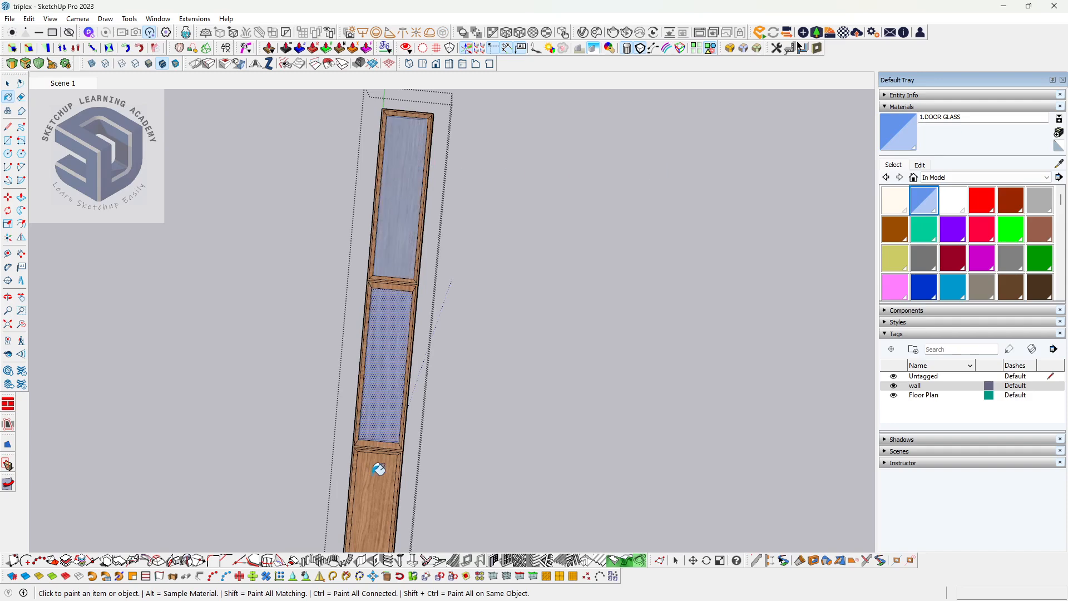
left_click(376, 470)
- Paint the three back faces of the left inner panel with 1.DOOR GLASS and leave the group editing
mouse_move(465, 460)
middle_mouse_down()
mouse_move(432, 353)
mouse_move(216, 338)
mouse_move(222, 496)
mouse_move(508, 410)
mouse_move(529, 255)
mouse_move(431, 269)
mouse_move(449, 195)
middle_mouse_up()
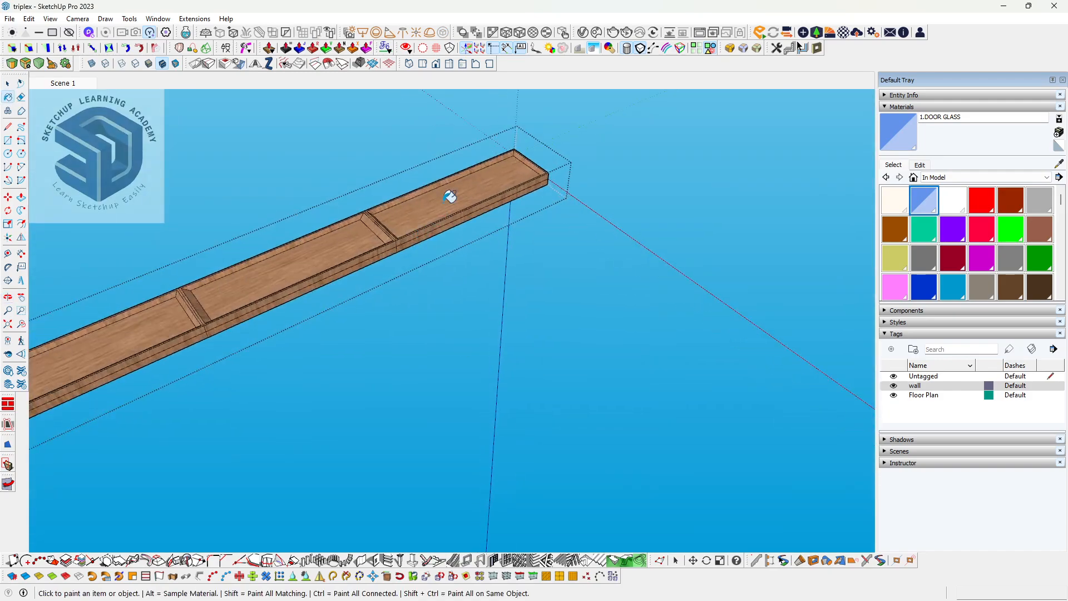
left_click(448, 198)
left_click(337, 244)
middle_click_drag(375, 267, 496, 207)
left_click(410, 245)
key("space")
left_click(684, 256)
left_click(666, 256)
- Delete the all-wood side panel at the right edge of the ground-floor double door
mouse_move(590, 261)
middle_mouse_down()
mouse_move(558, 271)
mouse_move(600, 248)
mouse_move(623, 107)
middle_mouse_up()
scroll(601, 251, "down", 5)
scroll(668, 322, "down", 6)
middle_click_drag(685, 393, 880, 367)
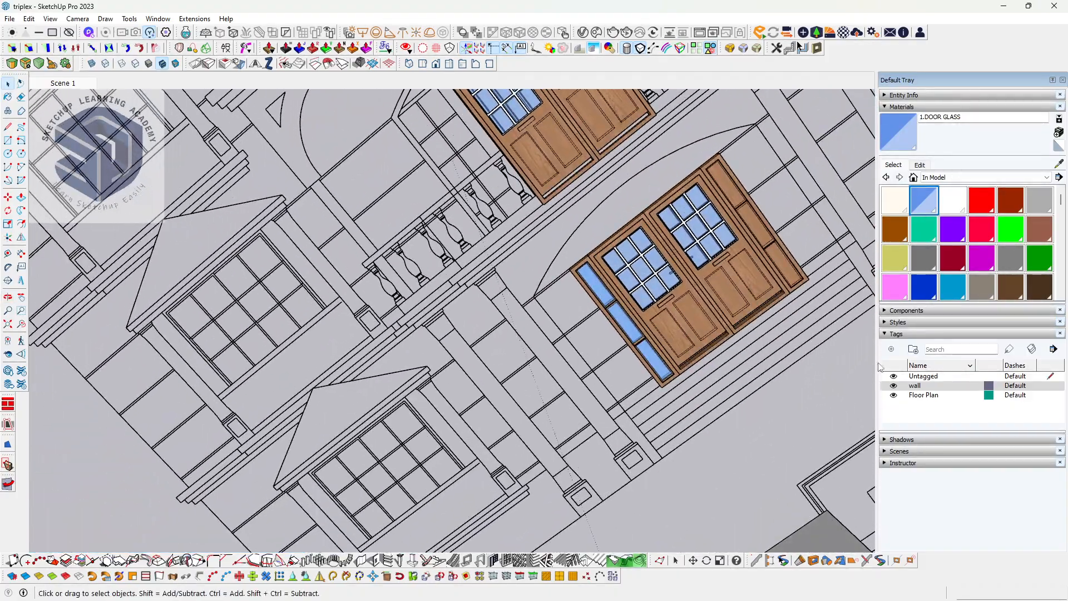
middle_click_drag(745, 307, 585, 341)
scroll(668, 317, "up", 3)
middle_click_drag(667, 303, 647, 317)
scroll(647, 317, "down", 2)
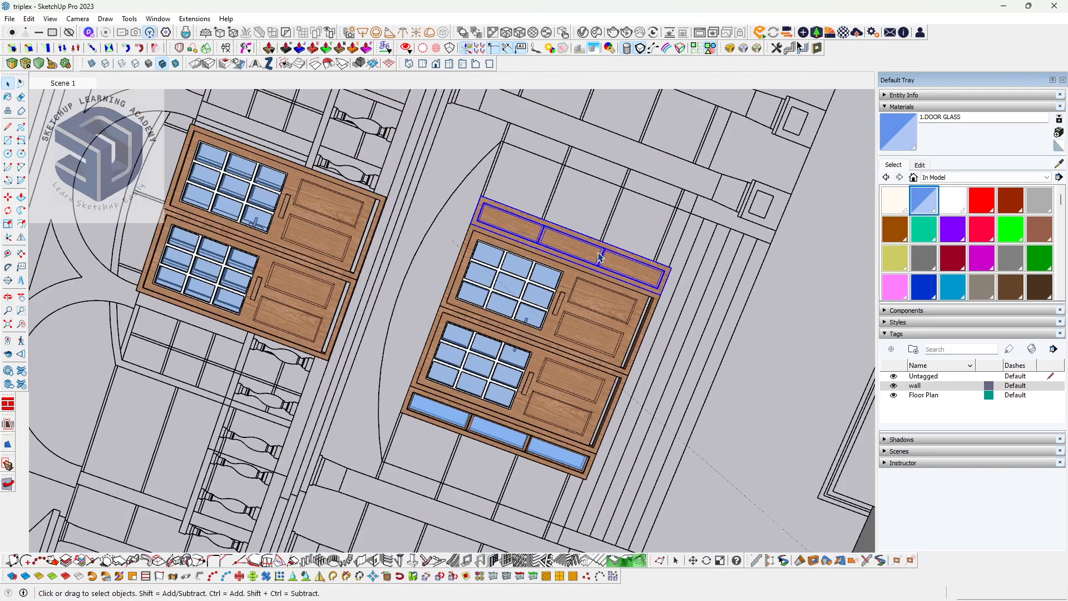
key("Delete")
- Copy the glazed left side panel about 7' across to sit against the right edge of the ground-floor double door
left_click(560, 430)
middle_click_drag(537, 443, 699, 396)
scroll(465, 393, "up", 5)
key("m")
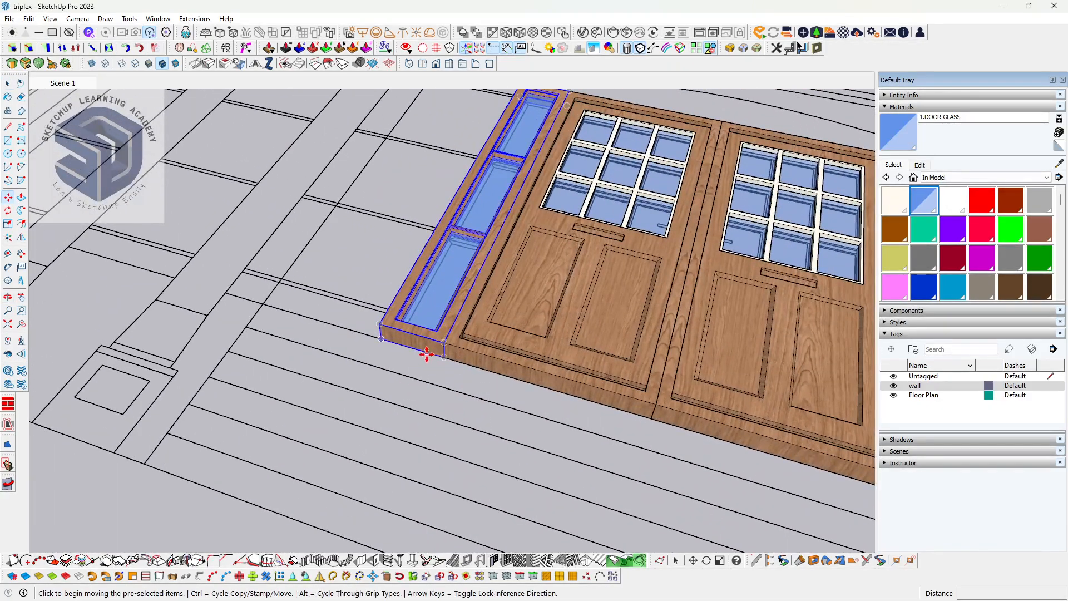
scroll(555, 409, "down", 6)
middle_click_drag(555, 410, 323, 346, "shift")
scroll(556, 410, "up", 4)
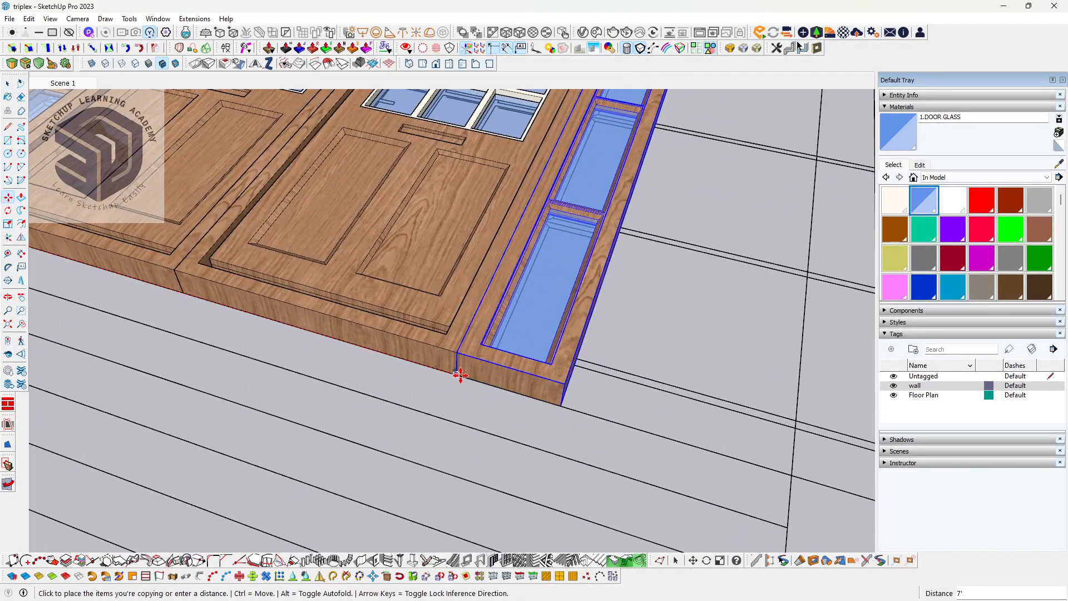
left_click(461, 376)
scroll(501, 377, "down", 5)
key("space")
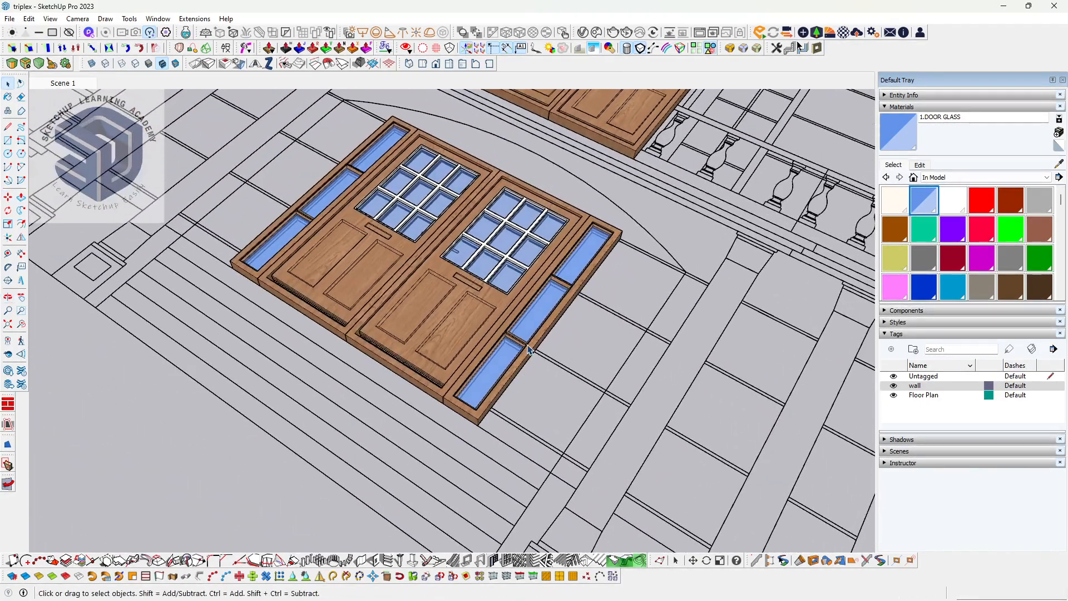
- Look over the ground-floor entrance, the balcony double door above it and the surrounding facade openings
scroll(528, 350, "down", 2)
middle_click_drag(495, 345, 535, 424)
scroll(432, 365, "up", 3)
middle_click_drag(432, 365, 651, 463)
scroll(424, 316, "down", 3)
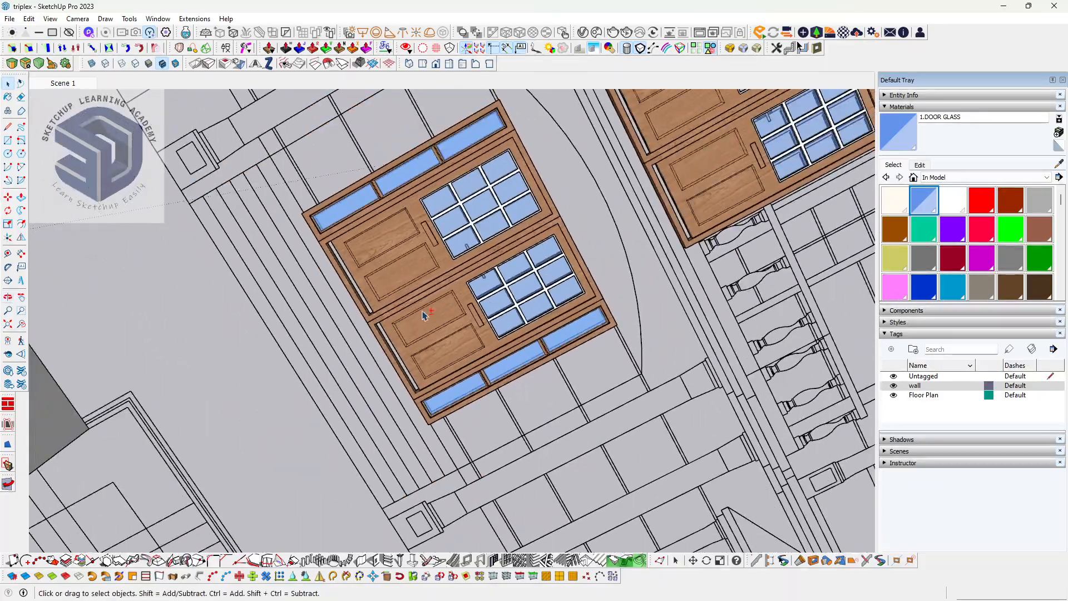
middle_click_drag(424, 315, 342, 274)
middle_click_drag(278, 437, 520, 328)
scroll(537, 342, "down", 4)
middle_click_drag(557, 264, 583, 300)
scroll(537, 285, "up", 4)
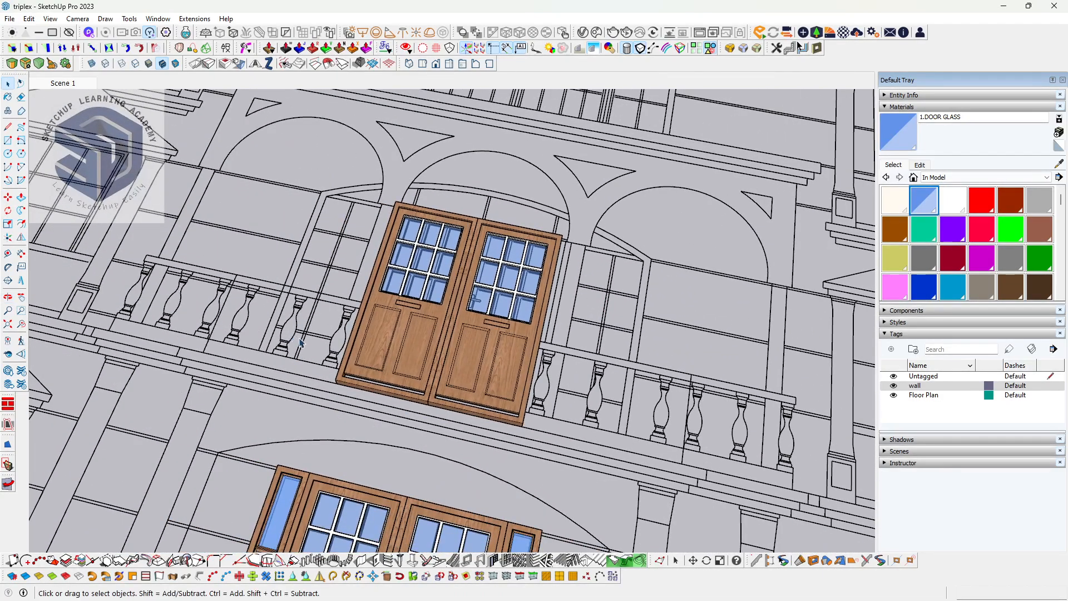
scroll(408, 373, "down", 2)
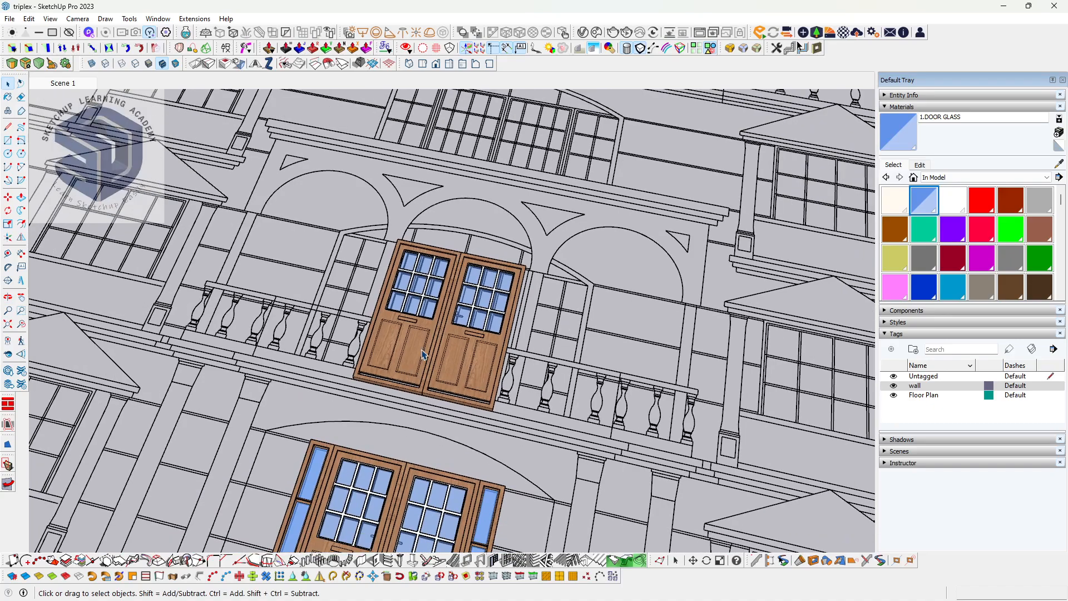
middle_click_drag(423, 354, 481, 476)
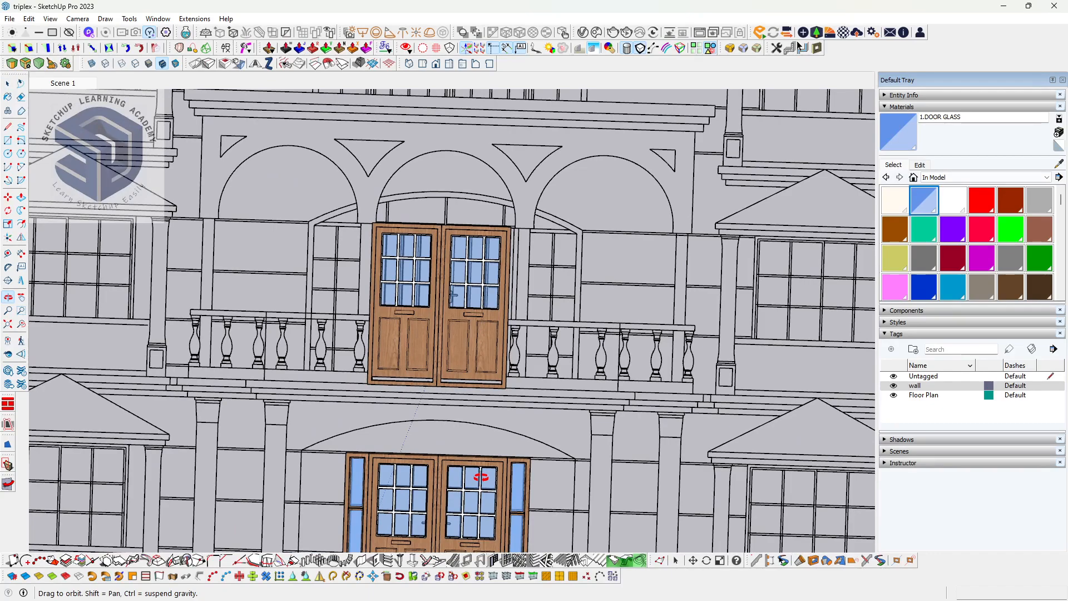
scroll(481, 477, "down", 2)
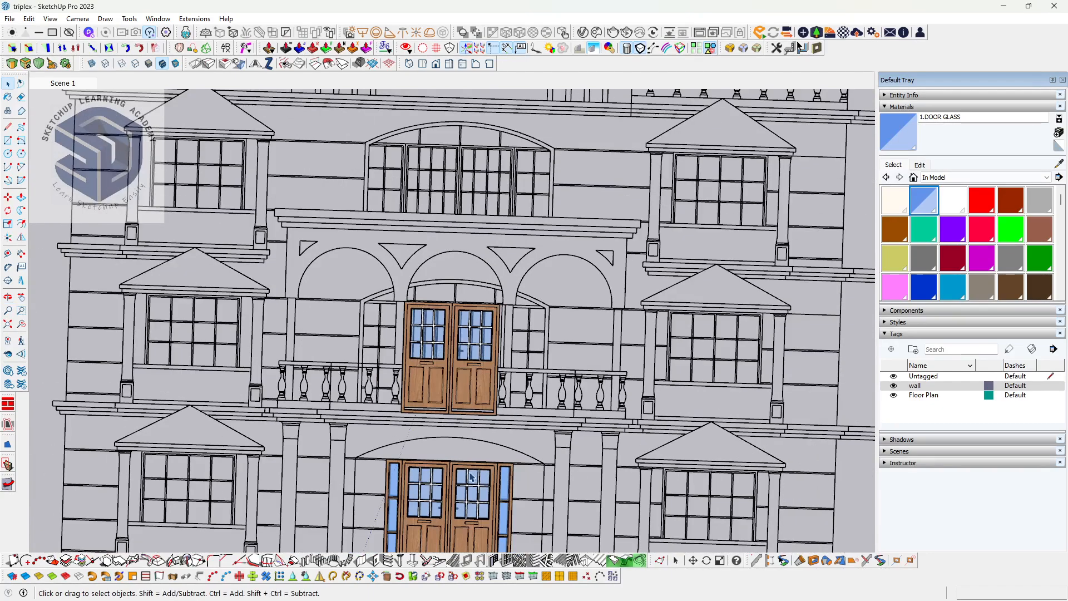
middle_click_drag(450, 429, 318, 239, "shift")
scroll(476, 393, "up", 2)
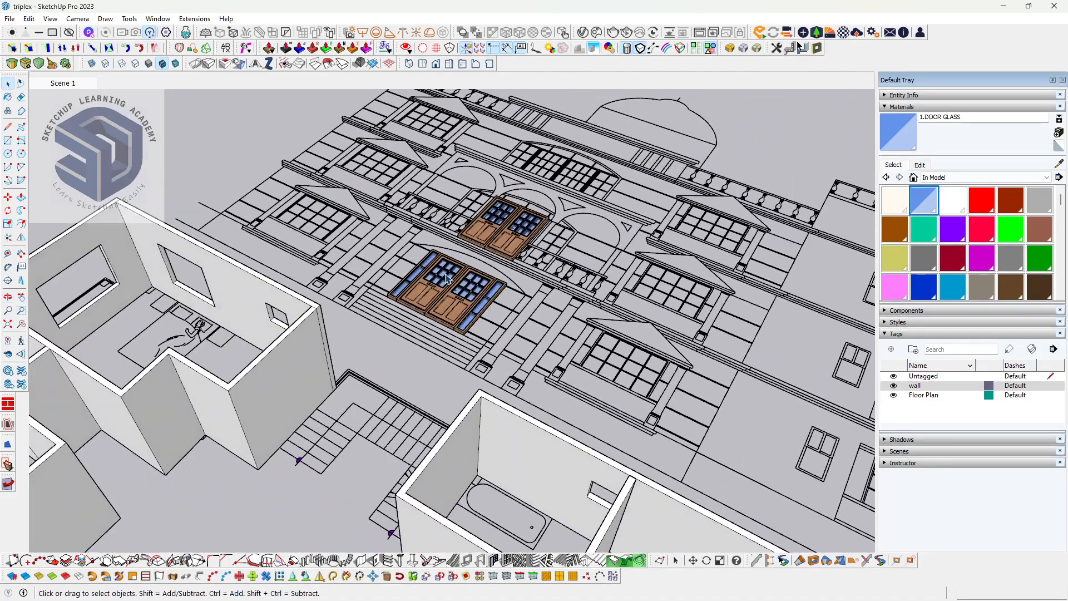
- Rotate the ground-floor double door together with both glazed side panels 90° upright about its bottom edge
scroll(467, 303, "up", 5)
left_click(472, 322)
scroll(534, 324, "up", 1)
scroll(536, 327, "up", 1)
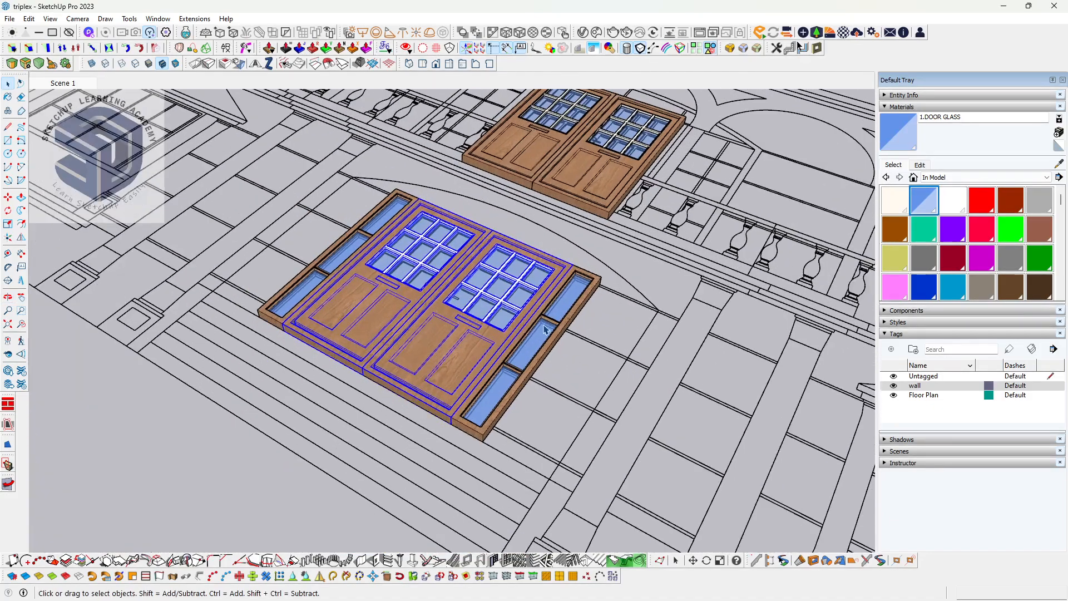
left_click(325, 269, "shift")
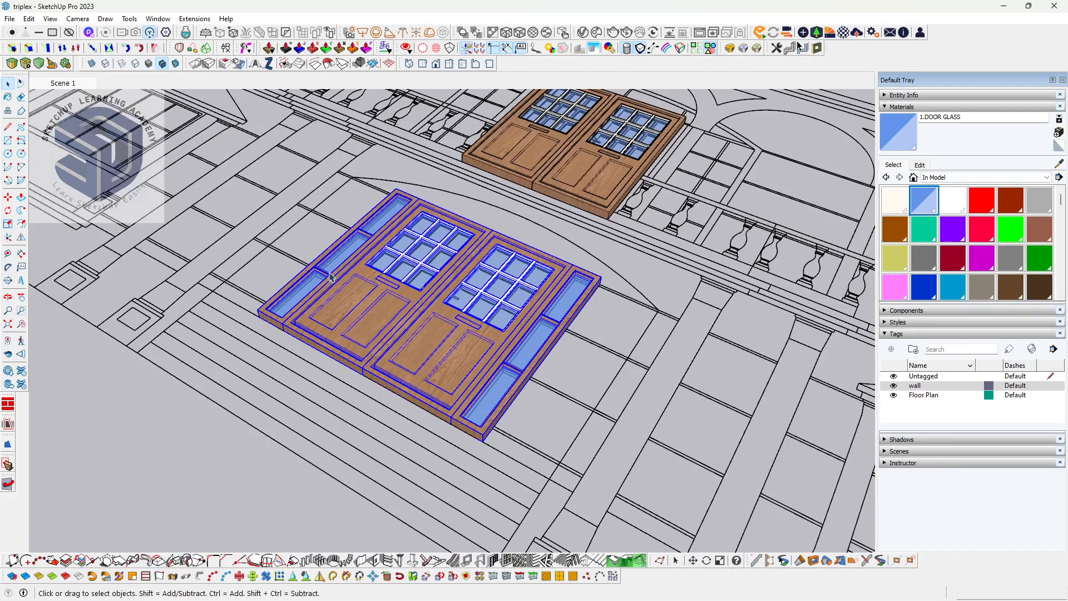
middle_click_drag(552, 316, 461, 258)
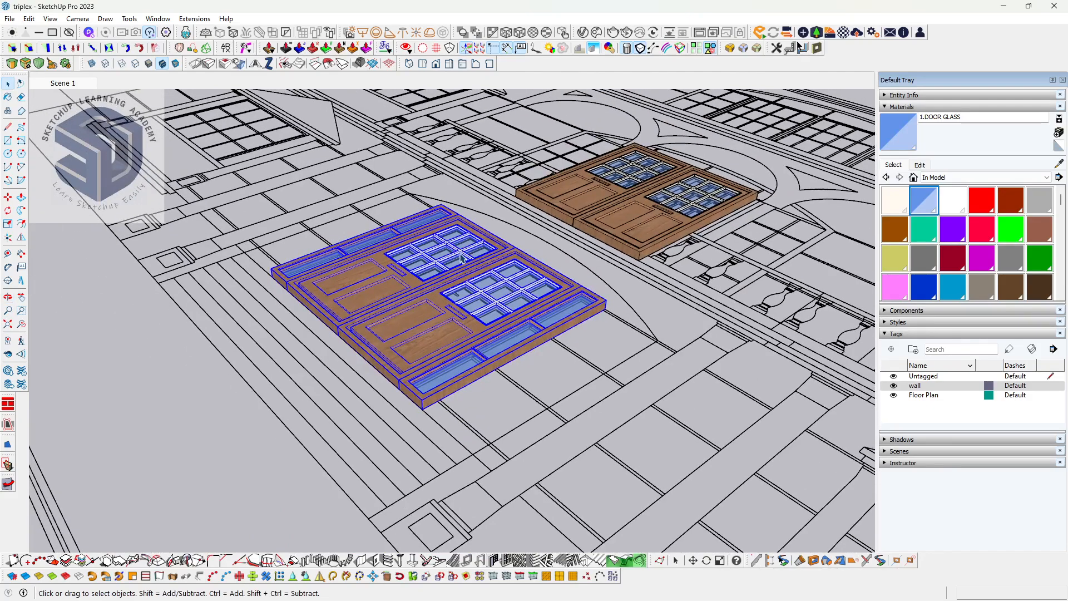
scroll(504, 367, "up", 2)
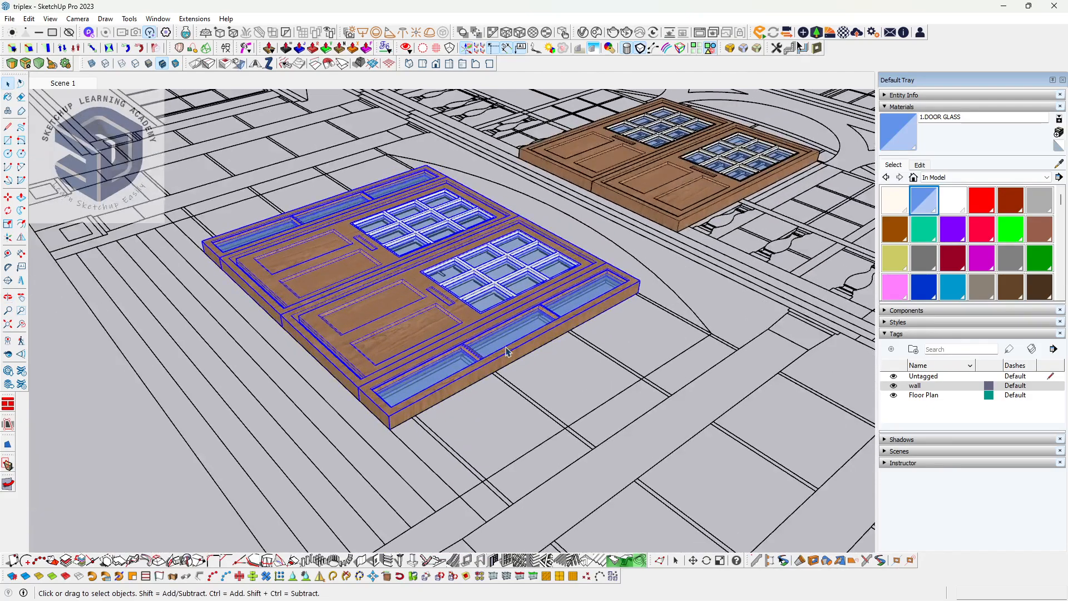
key("q")
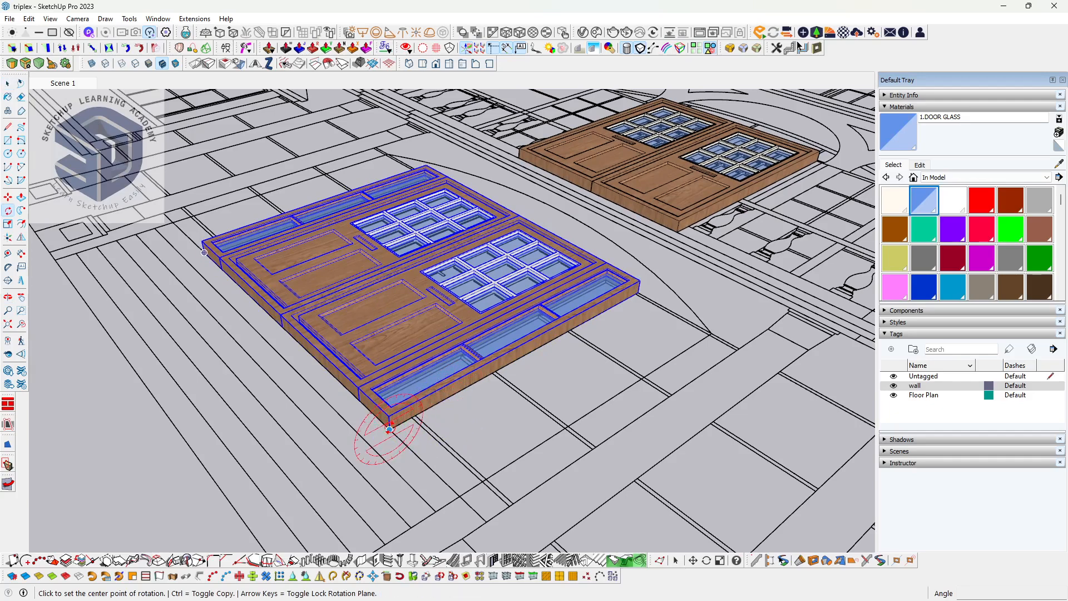
left_click(390, 429)
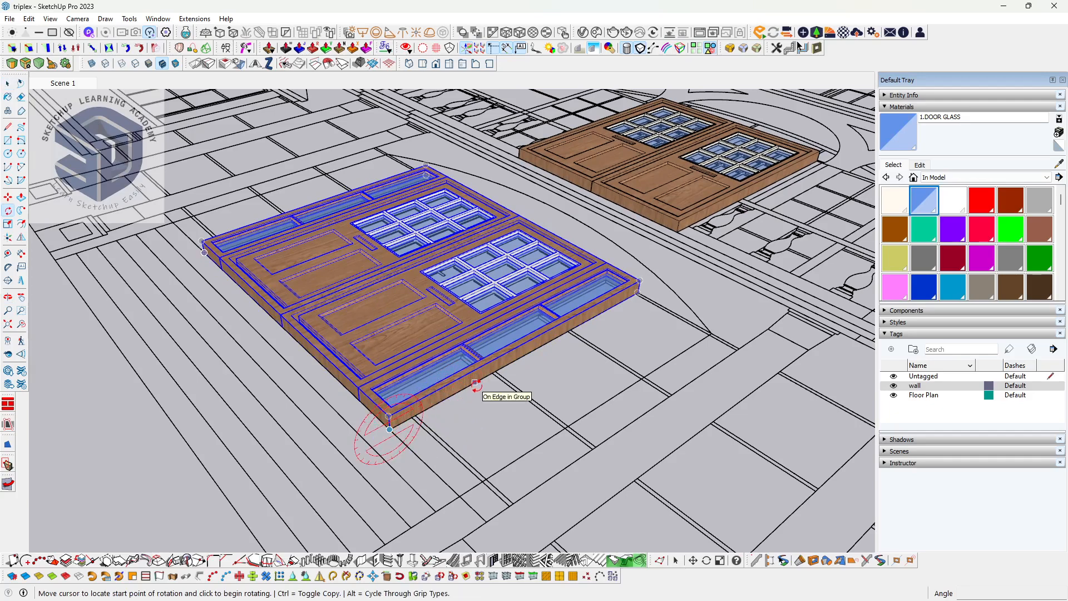
left_click(474, 384)
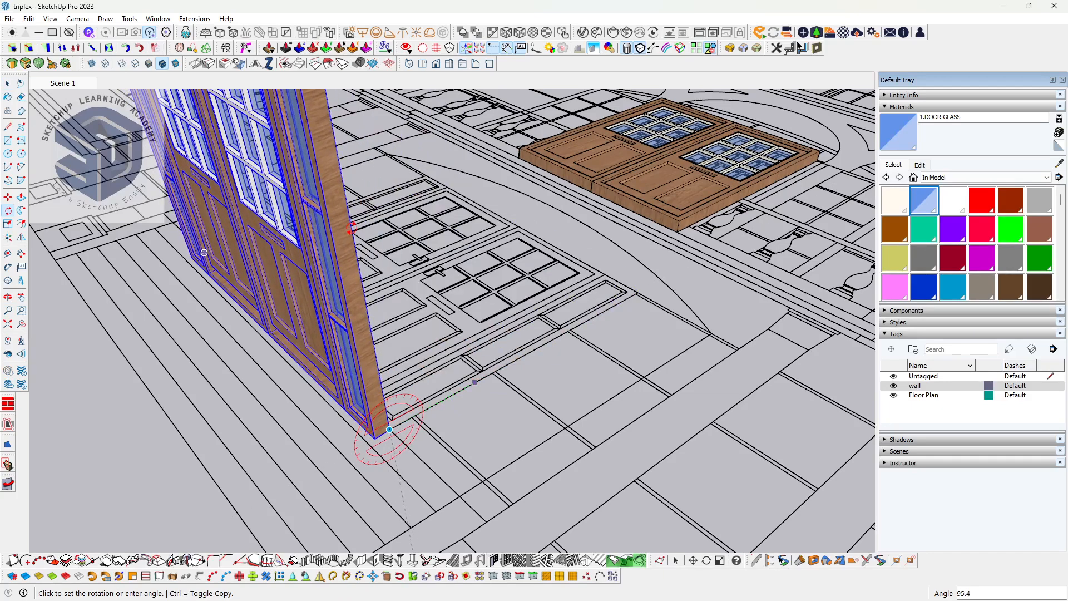
type("90")
key("Return")
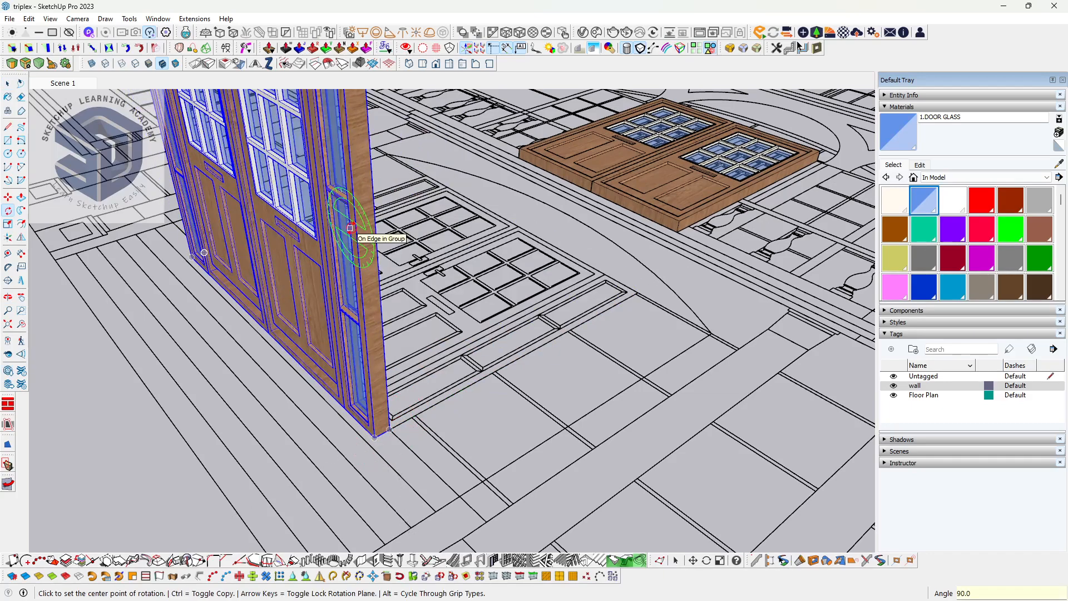
key("space")
- Examine the upright entrance door, then the balcony double door and the arched opening around it
scroll(361, 278, "down", 4)
middle_click_drag(360, 332, 333, 333)
scroll(485, 388, "up", 3)
scroll(463, 362, "up", 3)
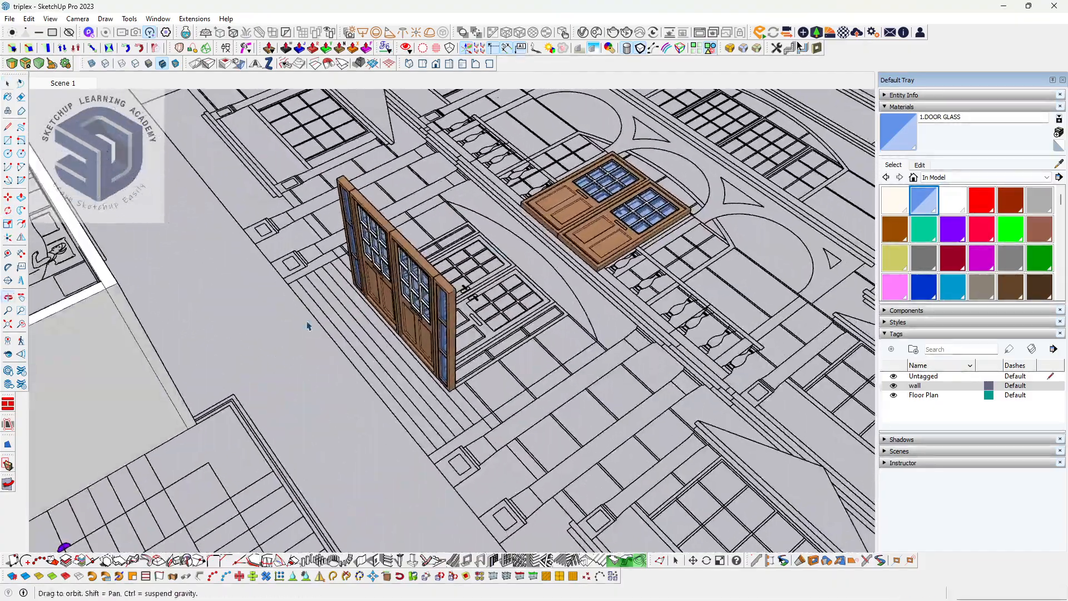
scroll(431, 341, "up", 2)
left_click(437, 328)
middle_click_drag(439, 328, 389, 379)
scroll(465, 273, "down", 3)
scroll(489, 319, "up", 6)
left_click(489, 320)
middle_click_drag(489, 320, 515, 368)
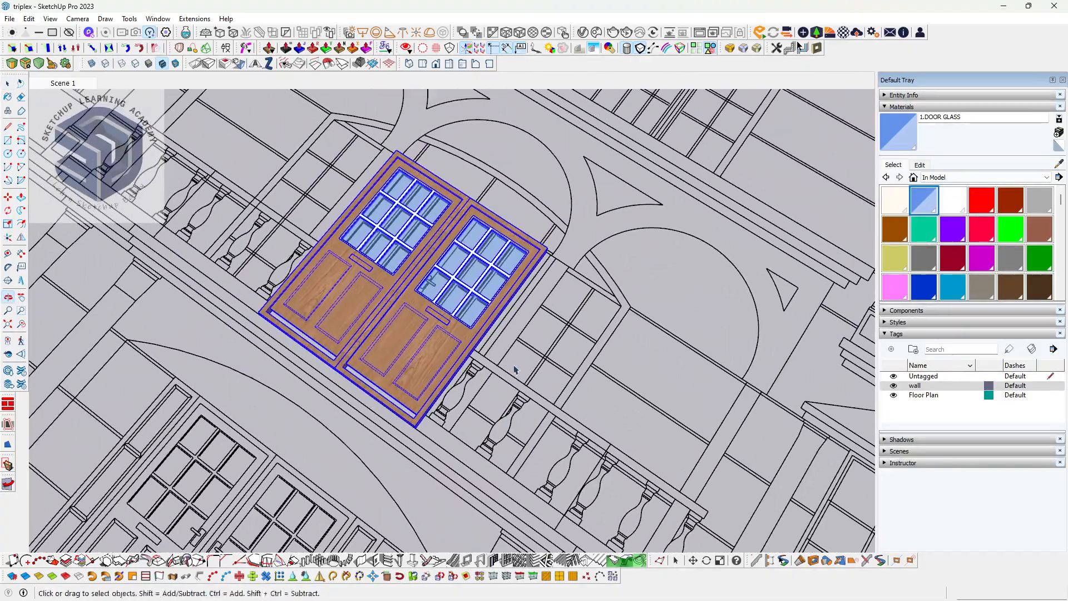
scroll(593, 363, "down", 1)
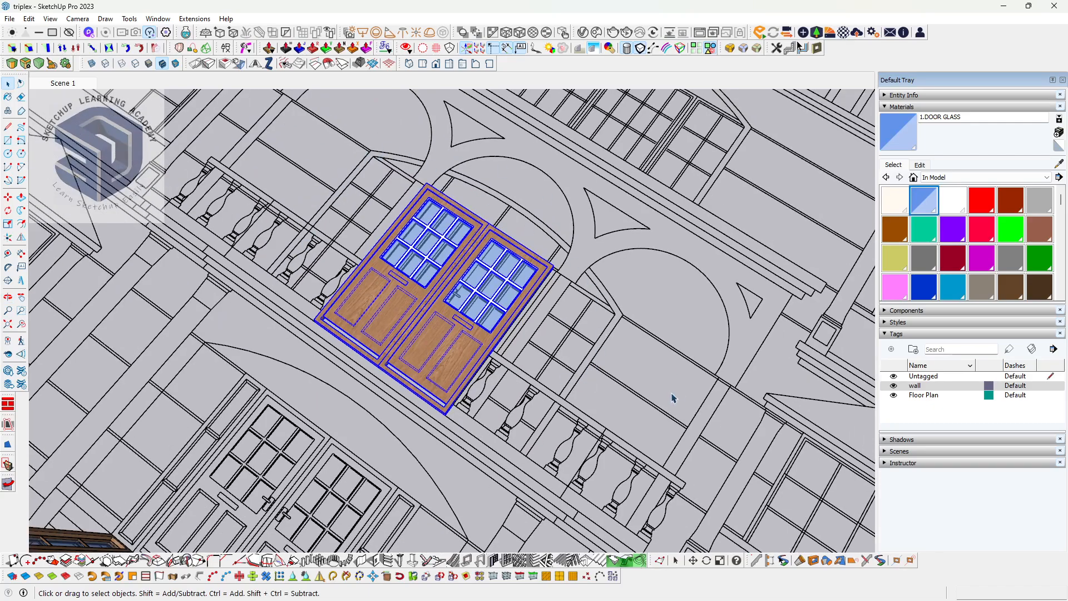
middle_click_drag(476, 313, 504, 390)
scroll(340, 325, "up", 2)
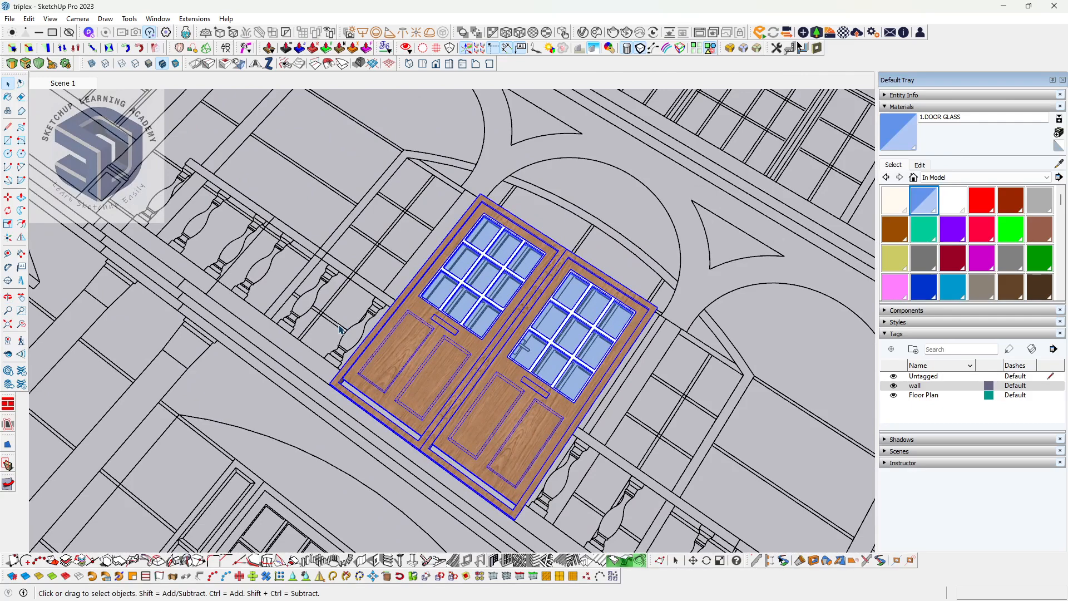
scroll(345, 330, "down", 2)
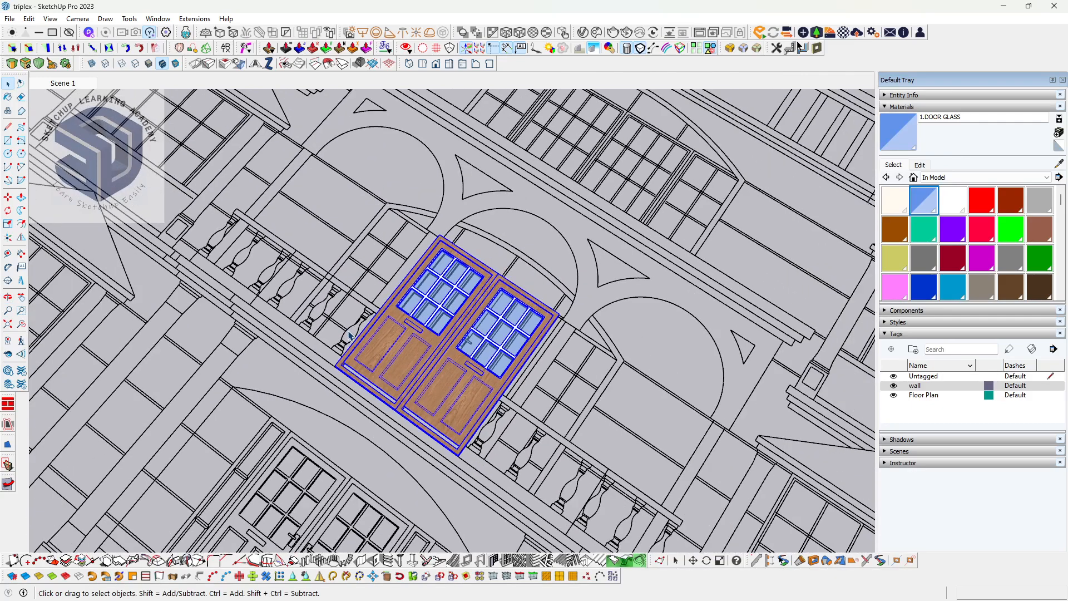
scroll(310, 334, "up", 1)
- Draw lines about 6' 6" long along the outer left and right sides of the arched balcony opening
key("l")
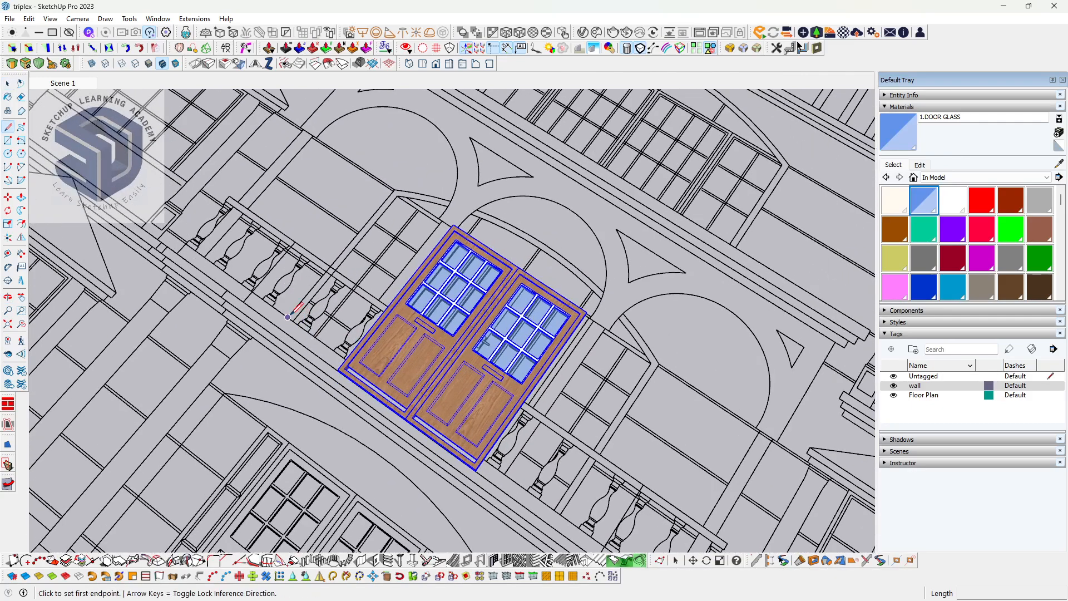
left_click(288, 317)
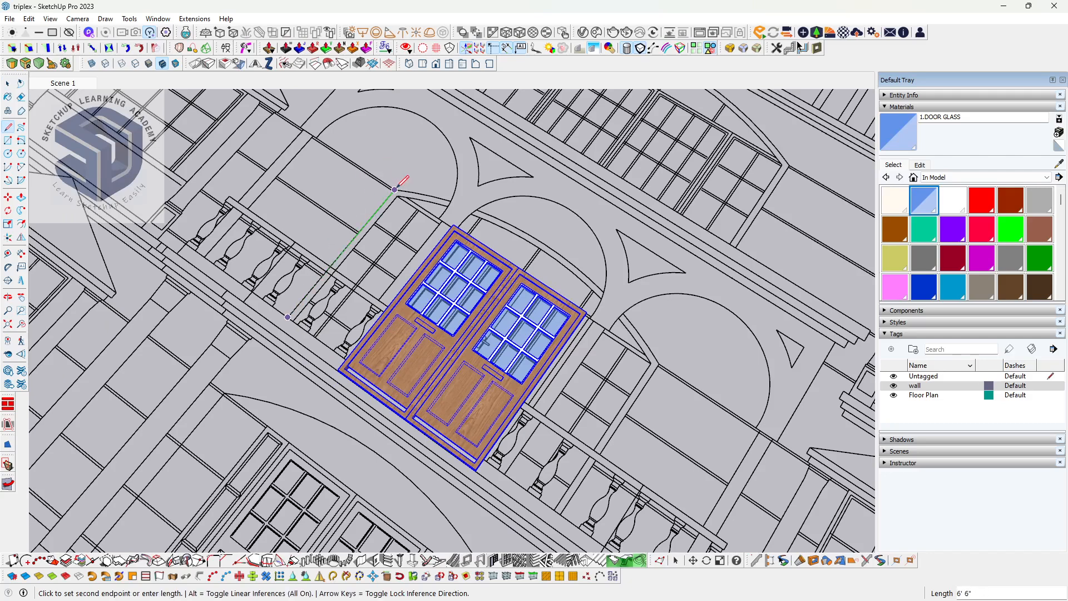
key("Escape")
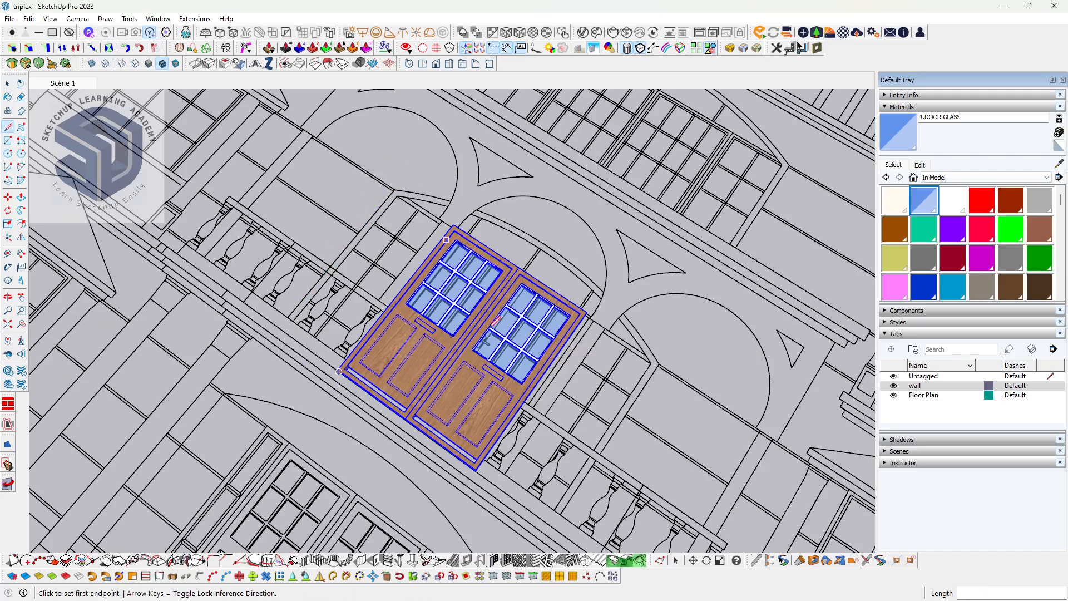
left_click(659, 364)
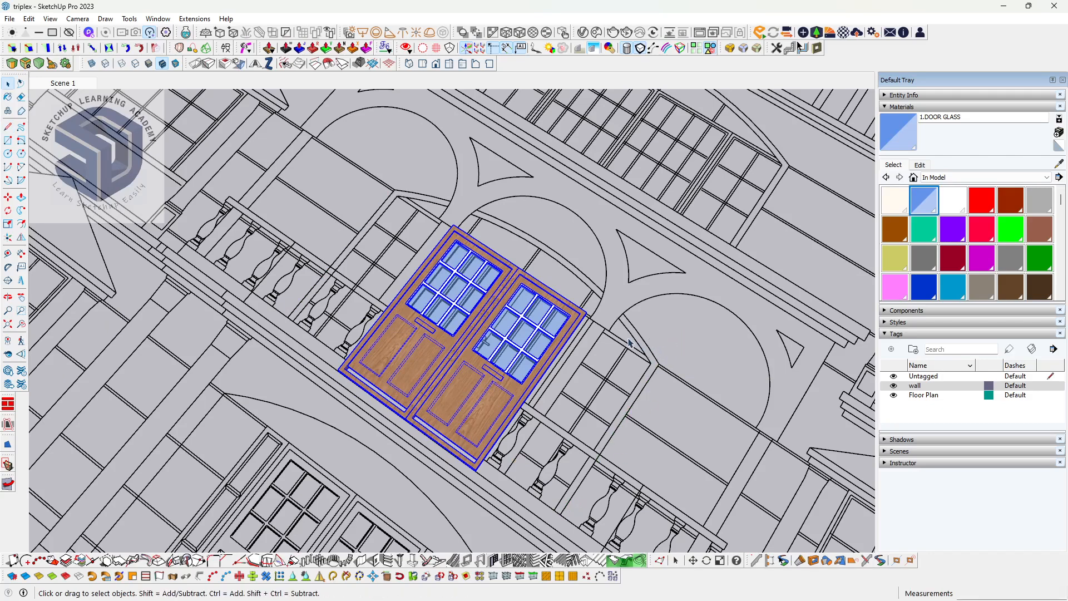
key("a")
left_click(395, 189)
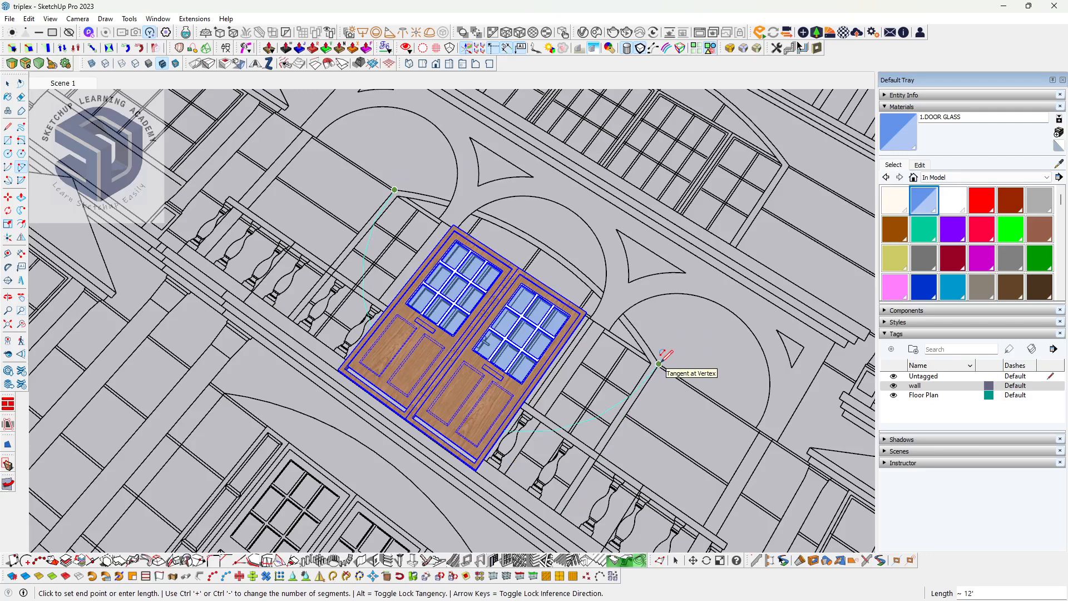
key("space")
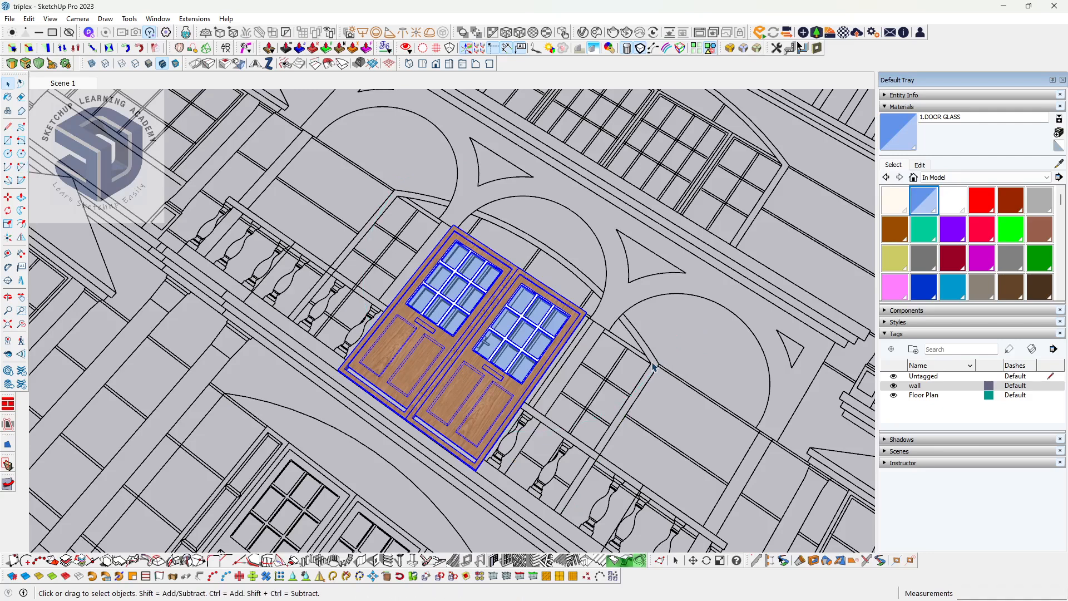
- Draw a 40-segment arc between the tops of the two side lines, following the balcony opening's outer curve
key("a")
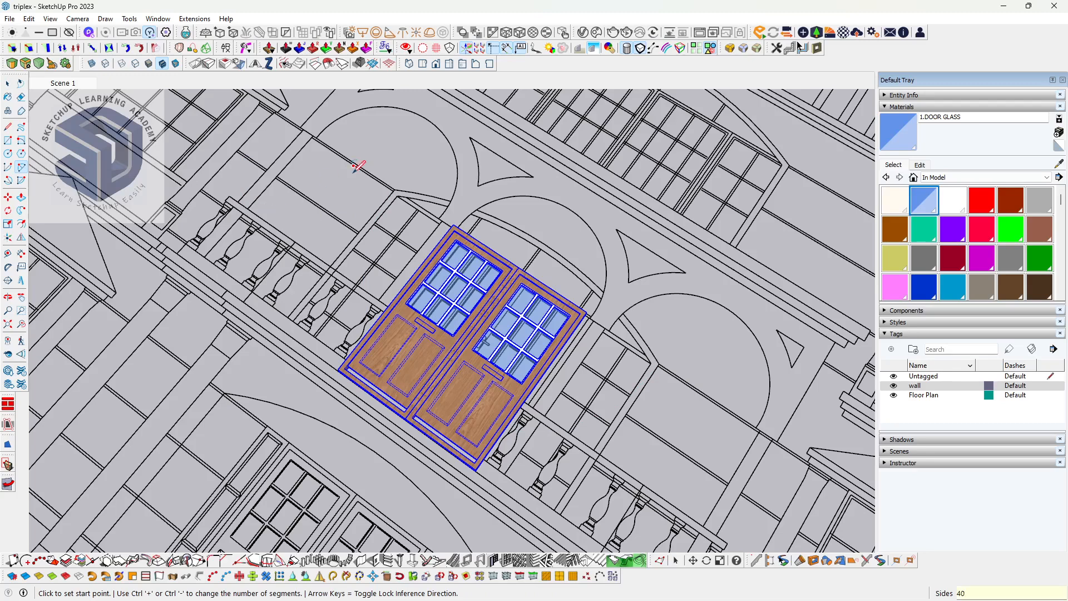
left_click(395, 190)
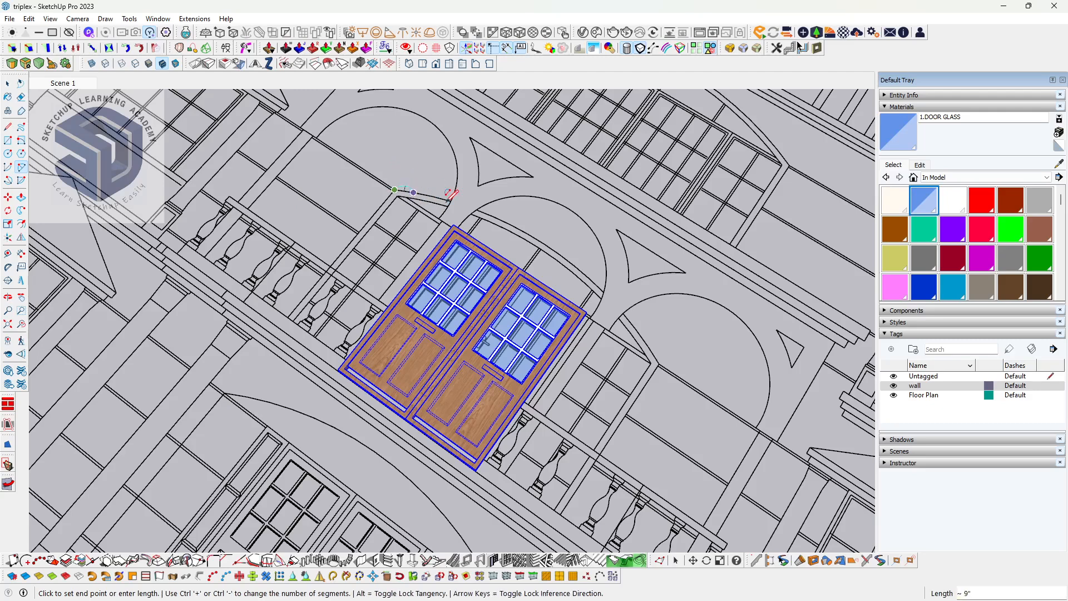
left_click(659, 364)
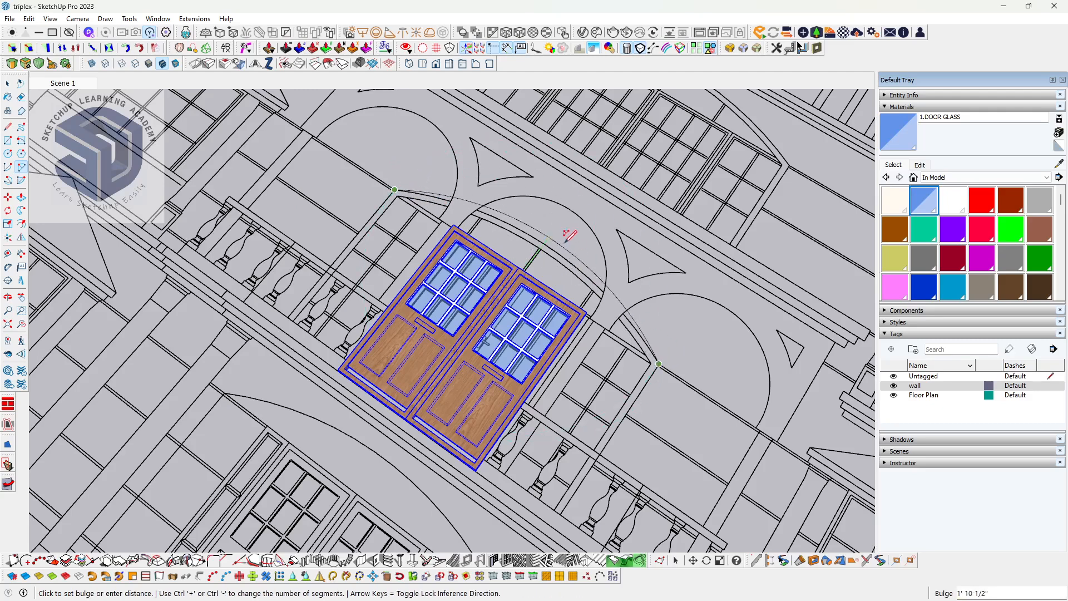
left_click(546, 234)
key("space")
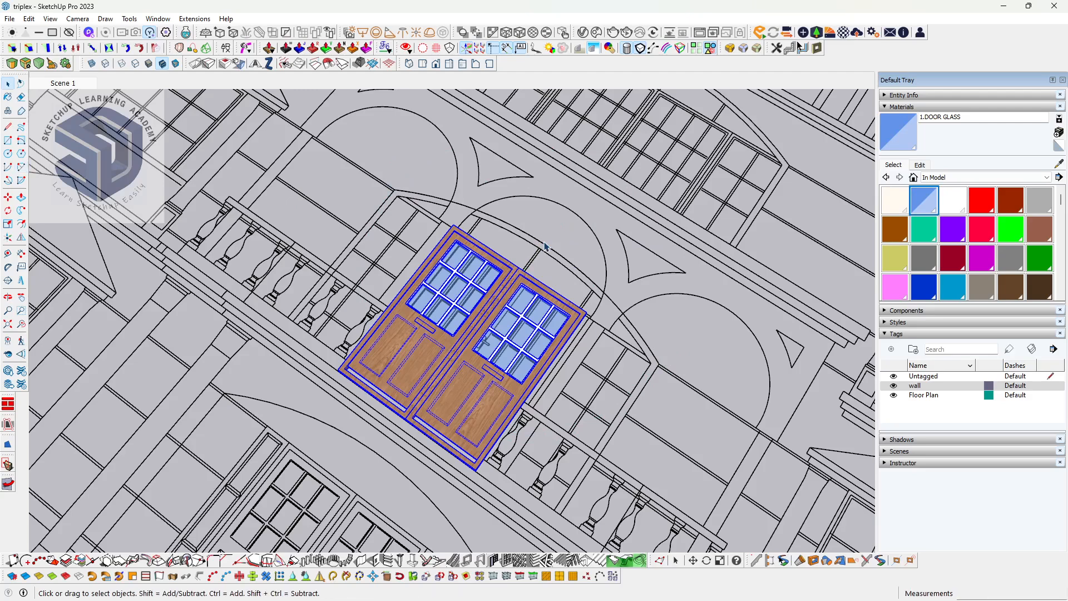
- Join the arc and both side lines around the balcony opening into one curve with SuperWeld
left_click(542, 247)
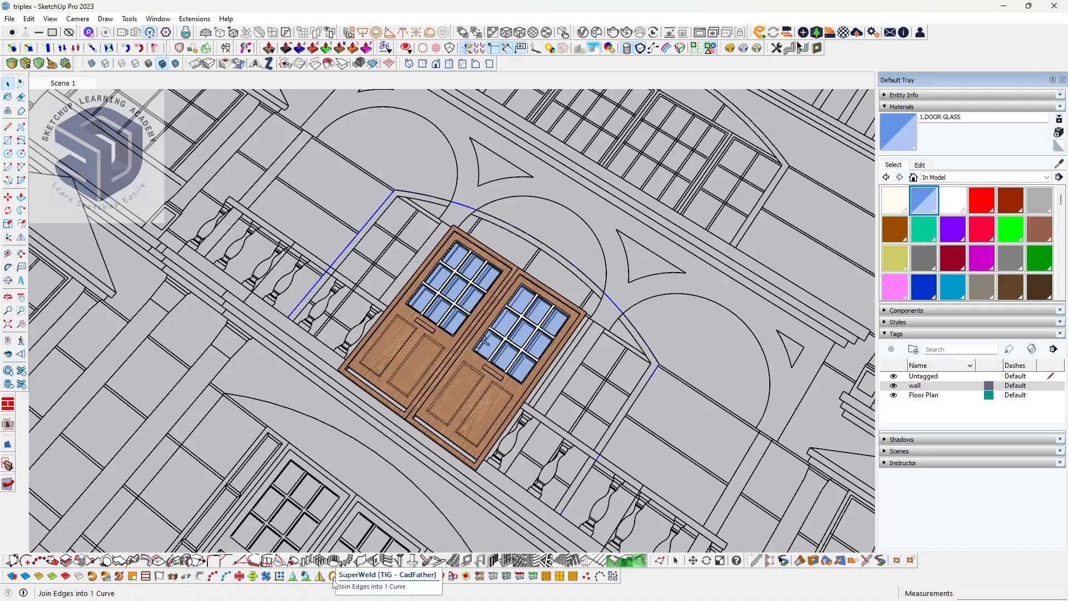
middle_click_drag(623, 312, 611, 386)
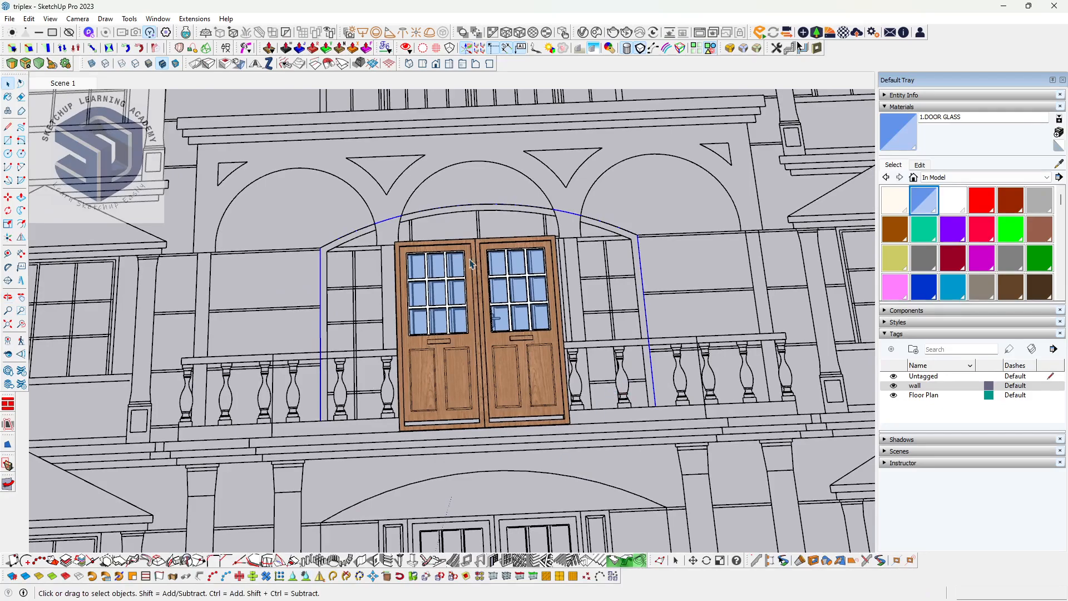
scroll(384, 230, "up", 2)
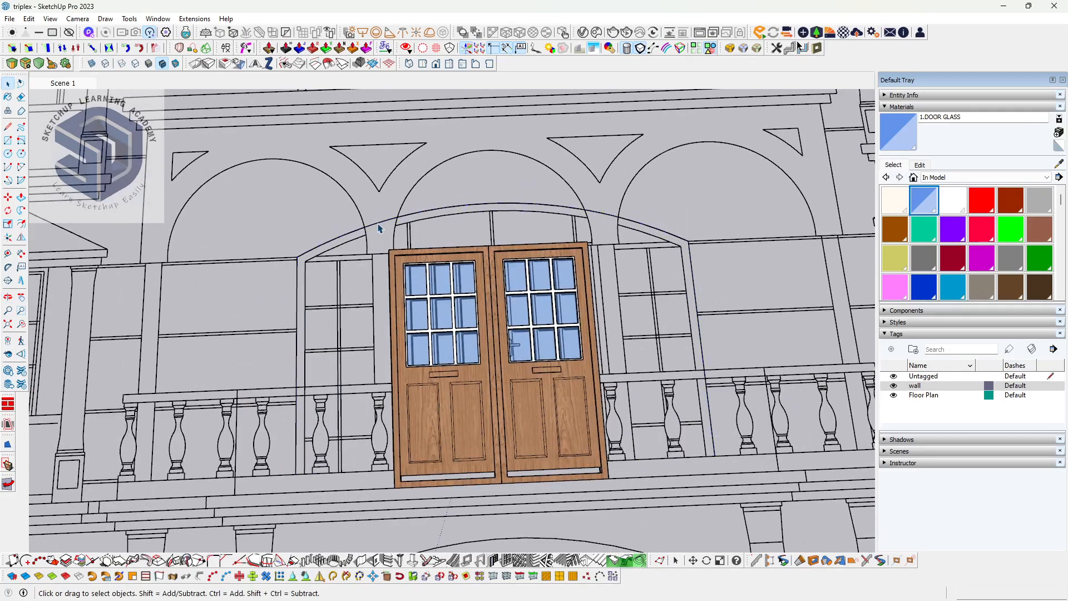
scroll(378, 224, "down", 3)
middle_click_drag(377, 224, 340, 320)
scroll(340, 320, "up", 1)
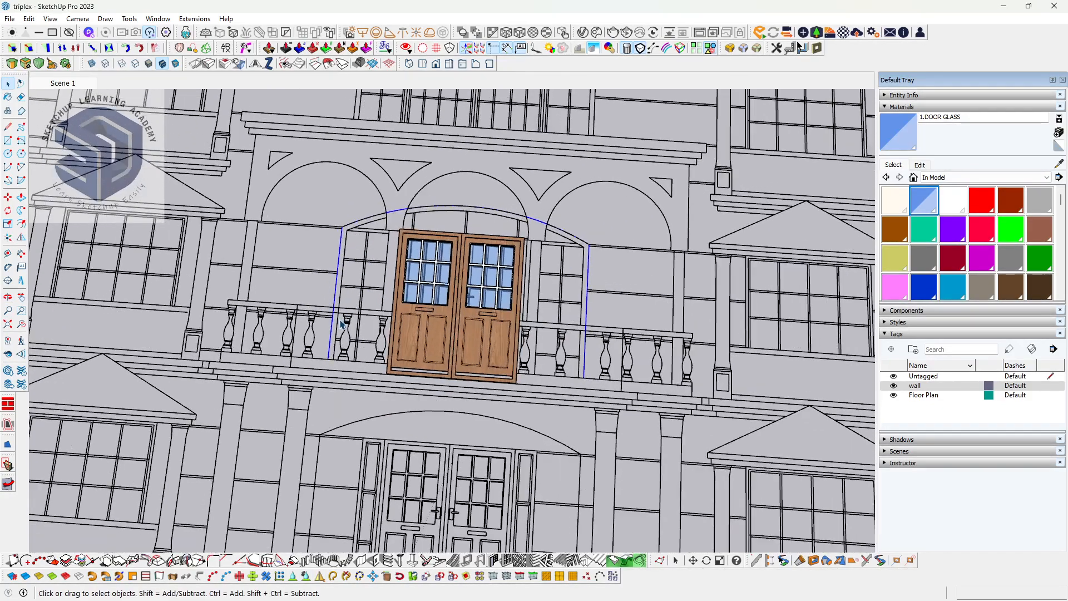
scroll(345, 325, "up", 1)
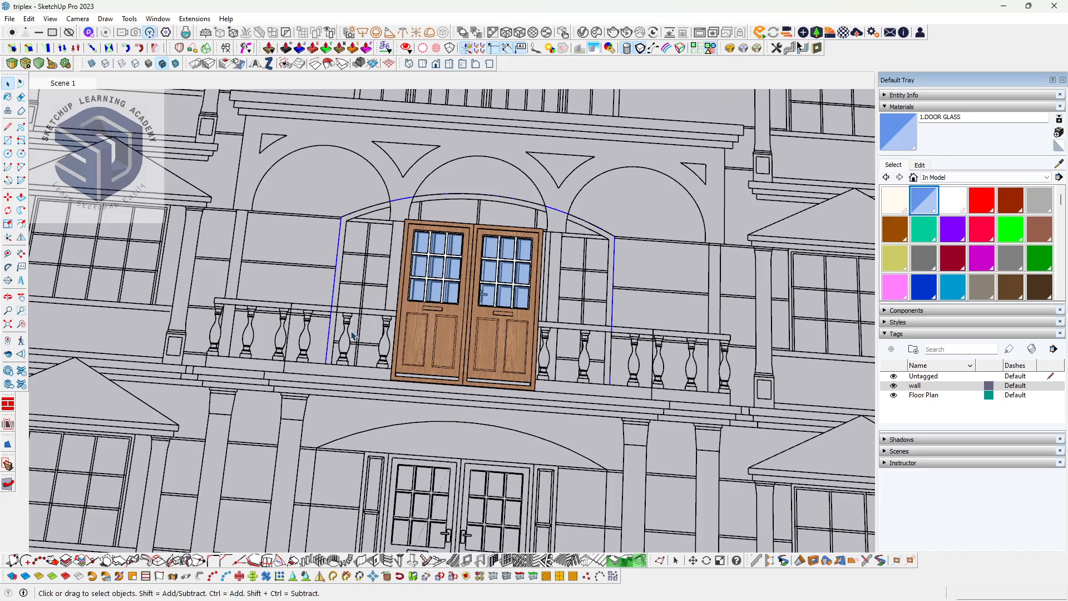
- Open the Profile Builder profile settings and load the 2x8 profile from the Profile Examples library
left_click(759, 564)
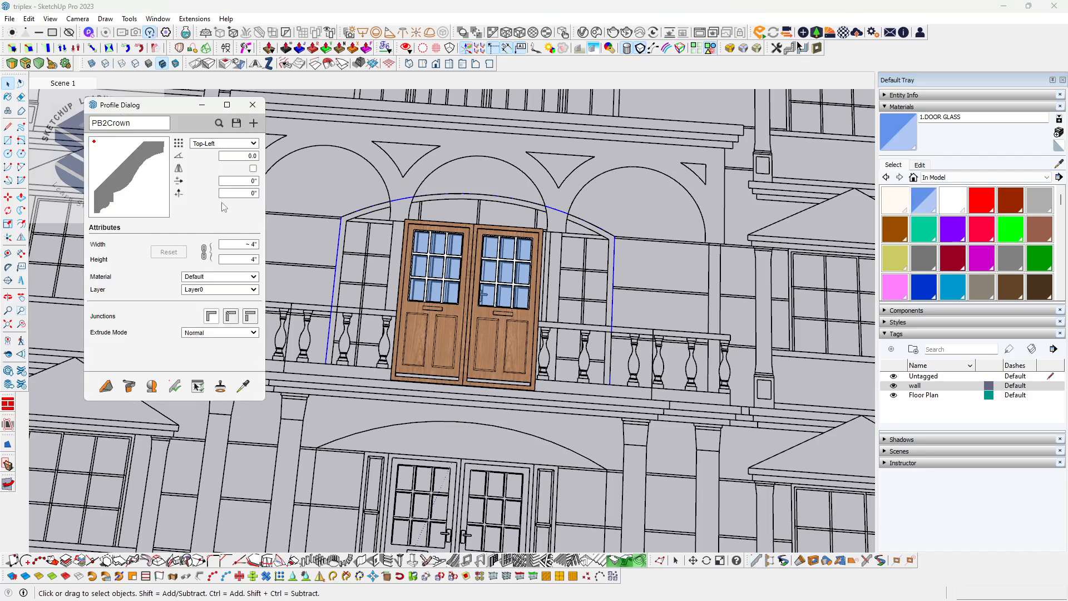
left_click(219, 123)
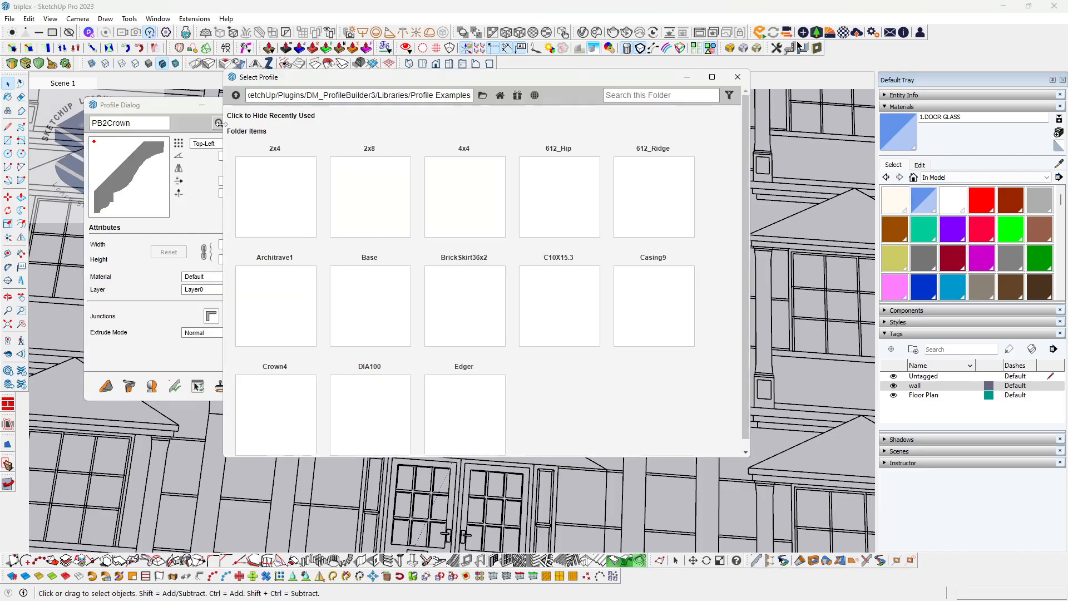
double_click(367, 218)
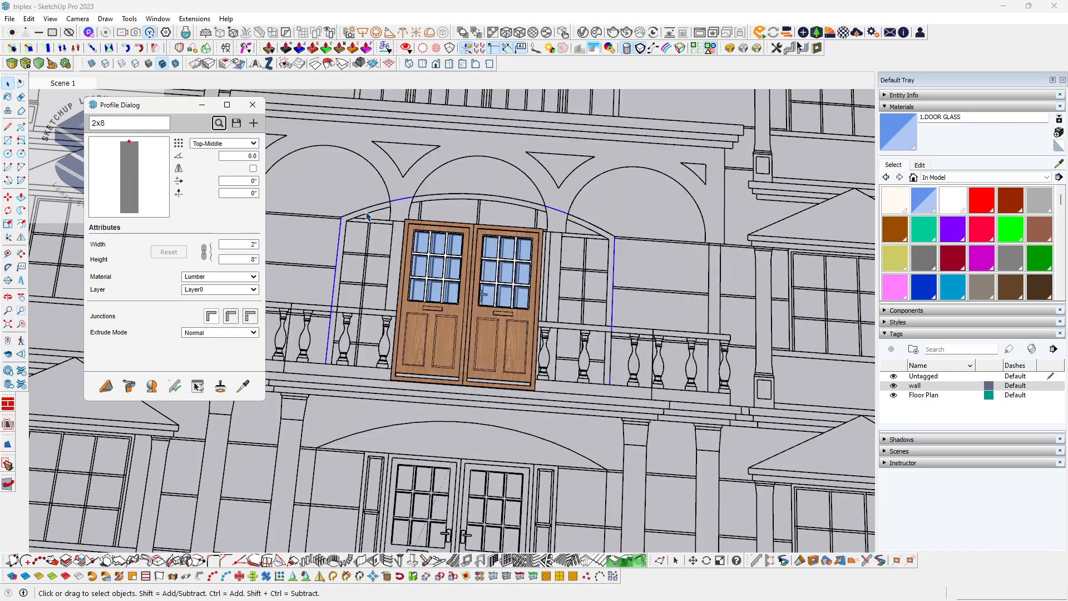
- Measure the thickness of the arched balcony opening's frame outline near its upper corner
left_click(237, 244)
scroll(332, 245, "up", 6)
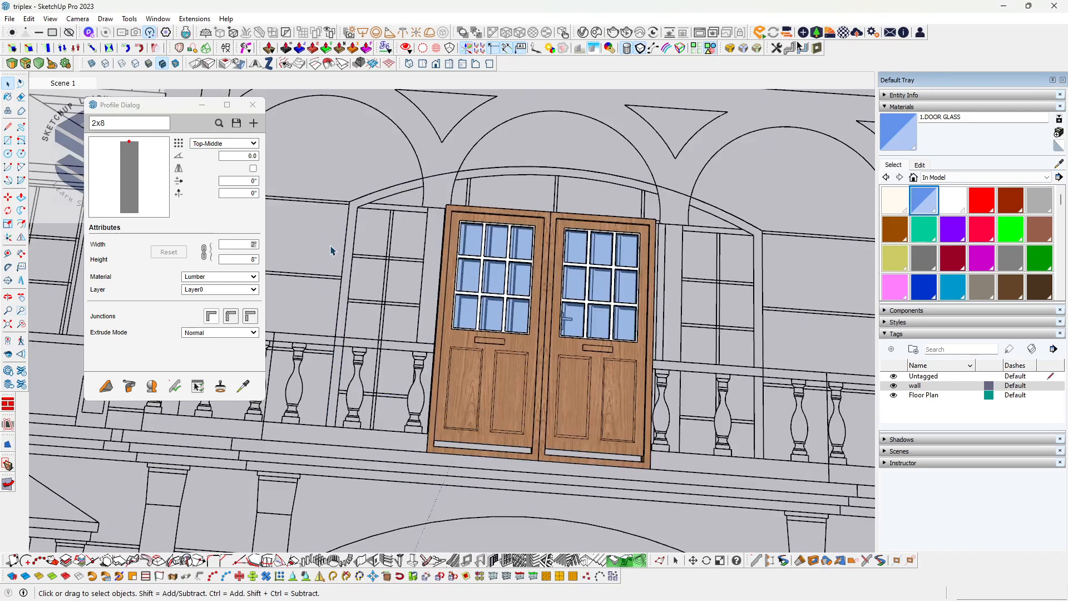
key("t")
left_click(345, 224)
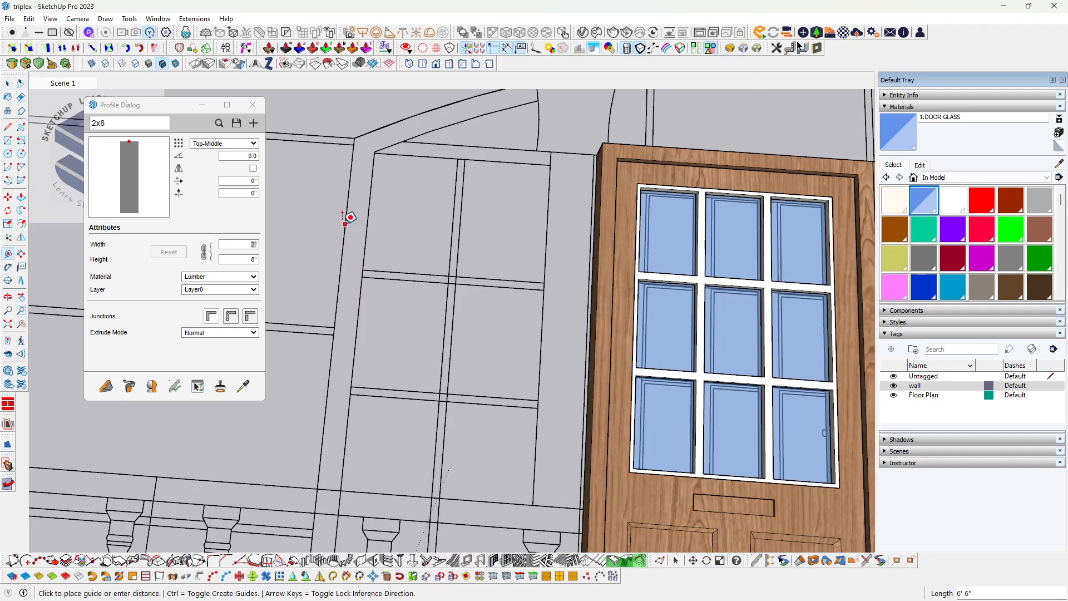
key("space")
scroll(323, 257, "down", 6)
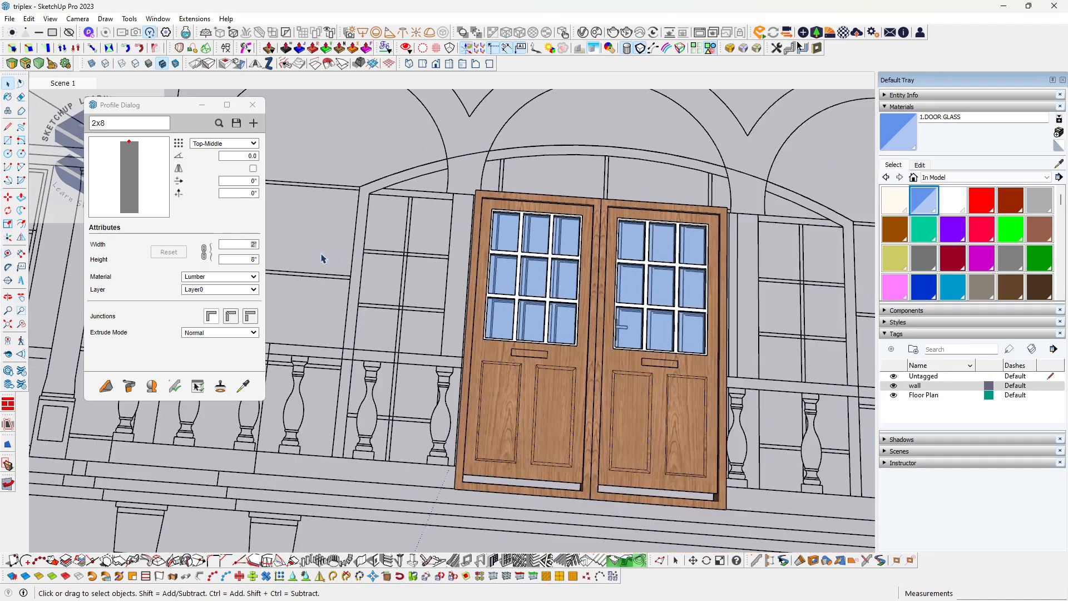
- Set the 2x8 profile's width to 1" and its height to 4"
left_click(253, 244)
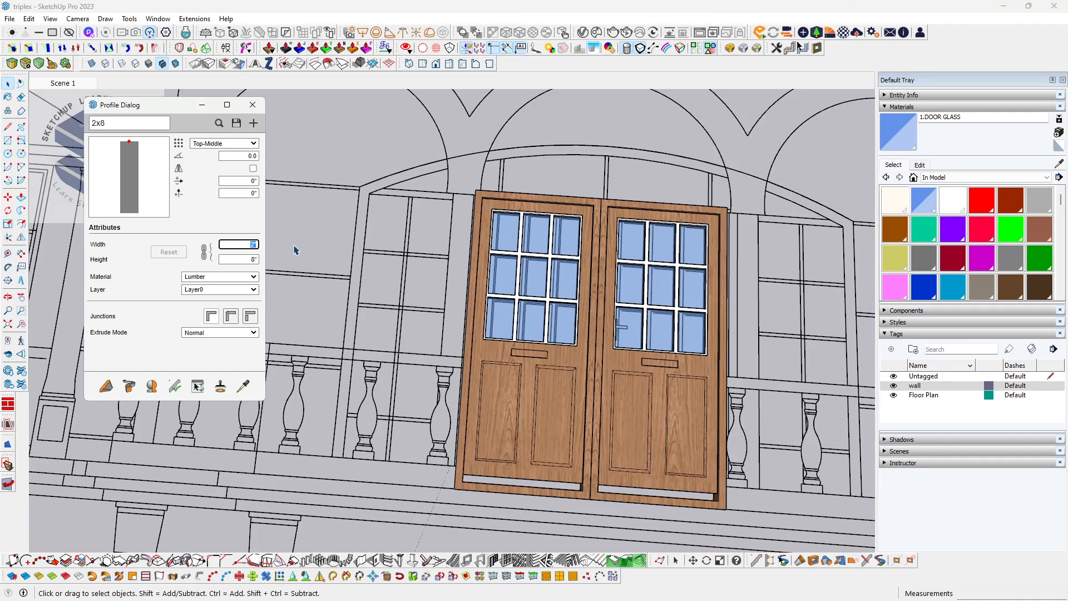
type("3")
left_click(252, 259)
type("1")
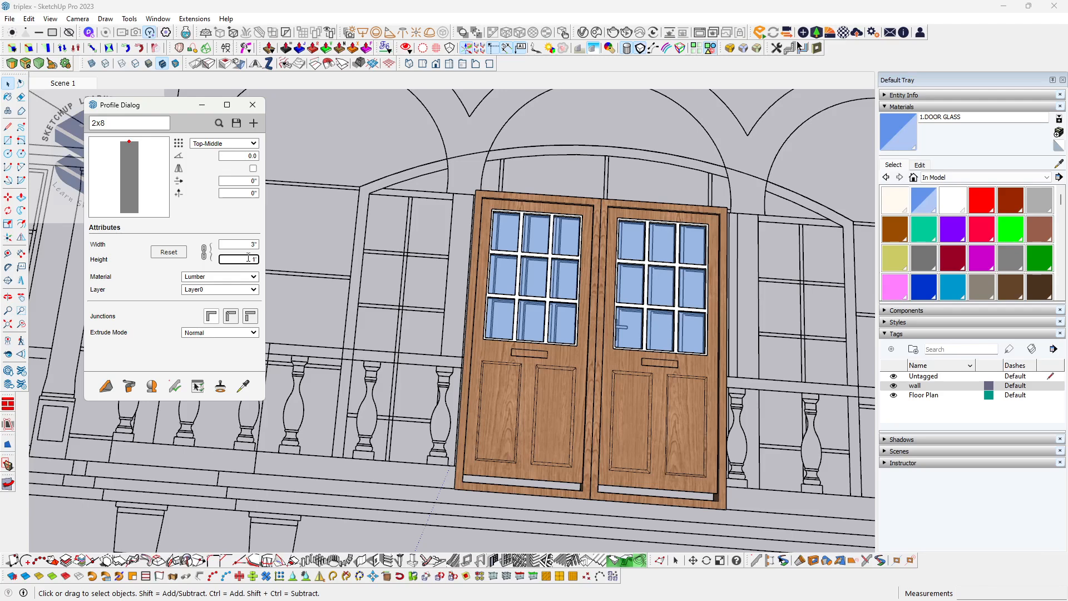
left_click(253, 245)
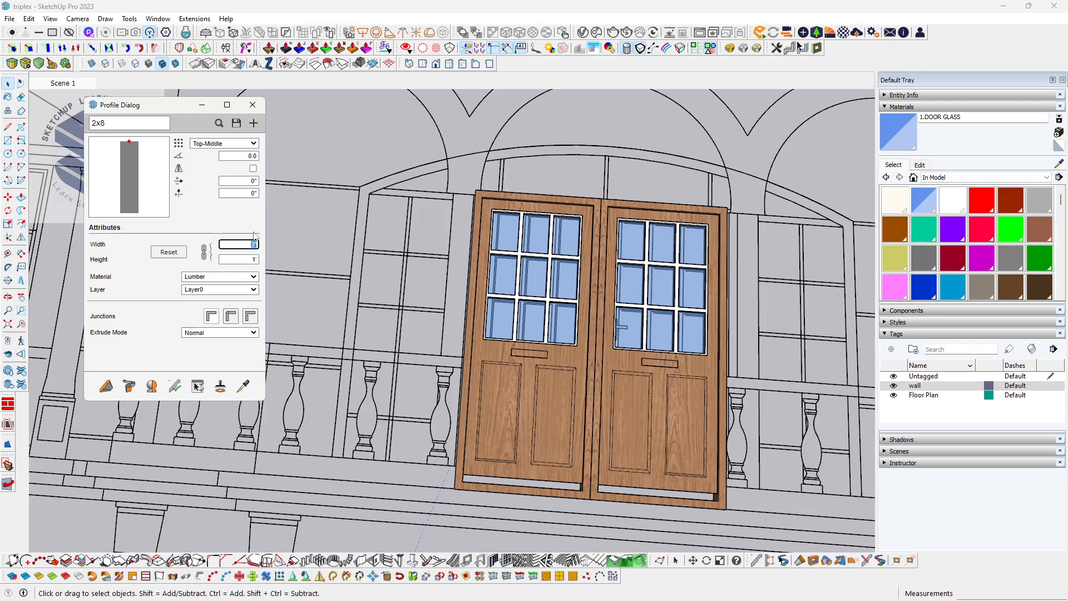
left_click(248, 261)
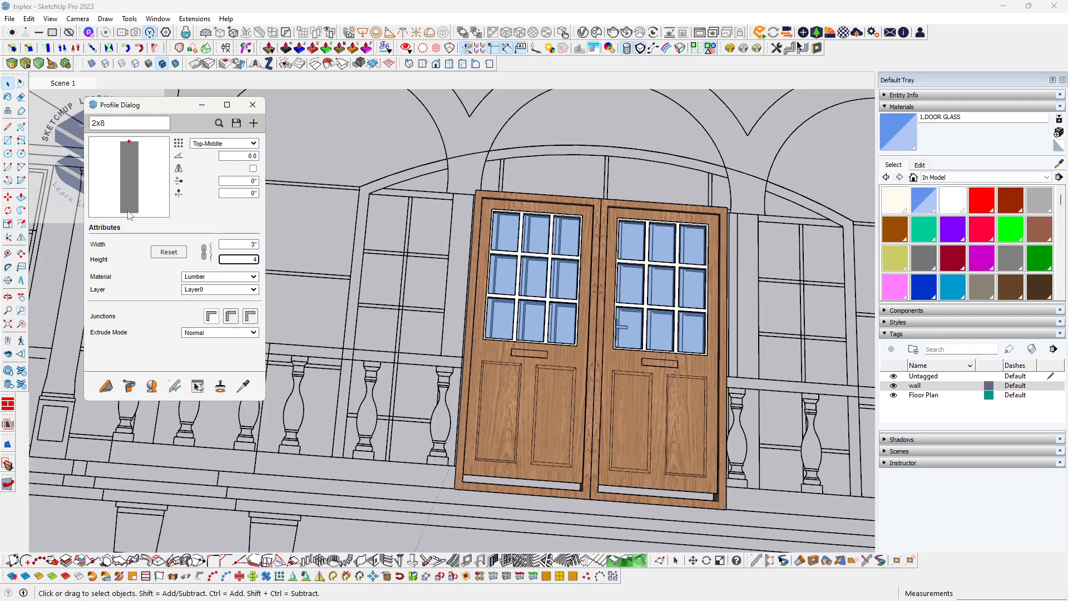
- Set the profile's placement point to Bottom-Left and build the profile along the curve around the arched balcony opening
left_click(334, 445)
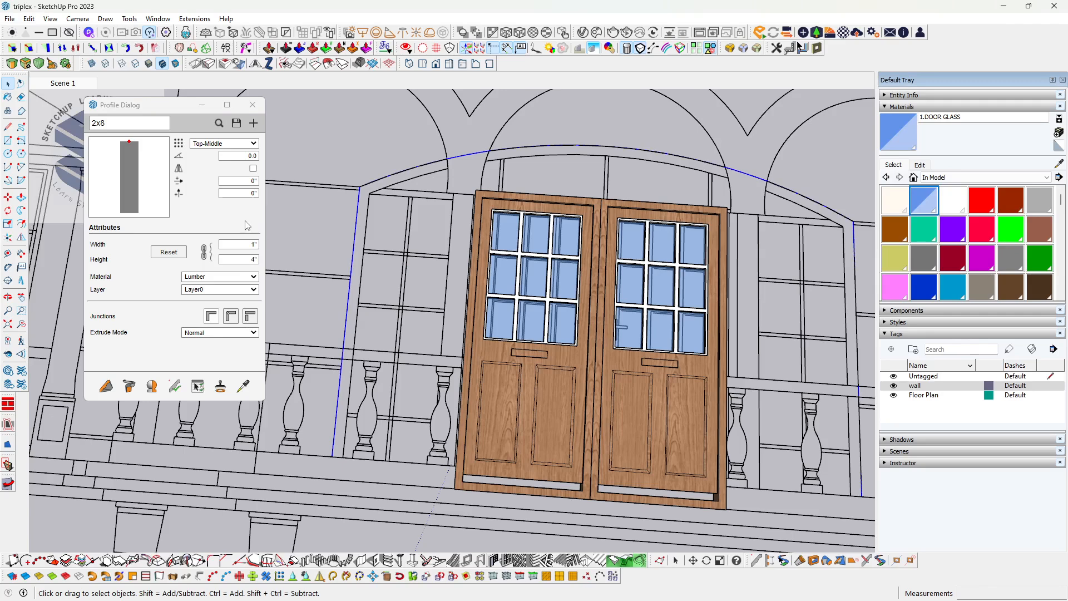
left_click(254, 144)
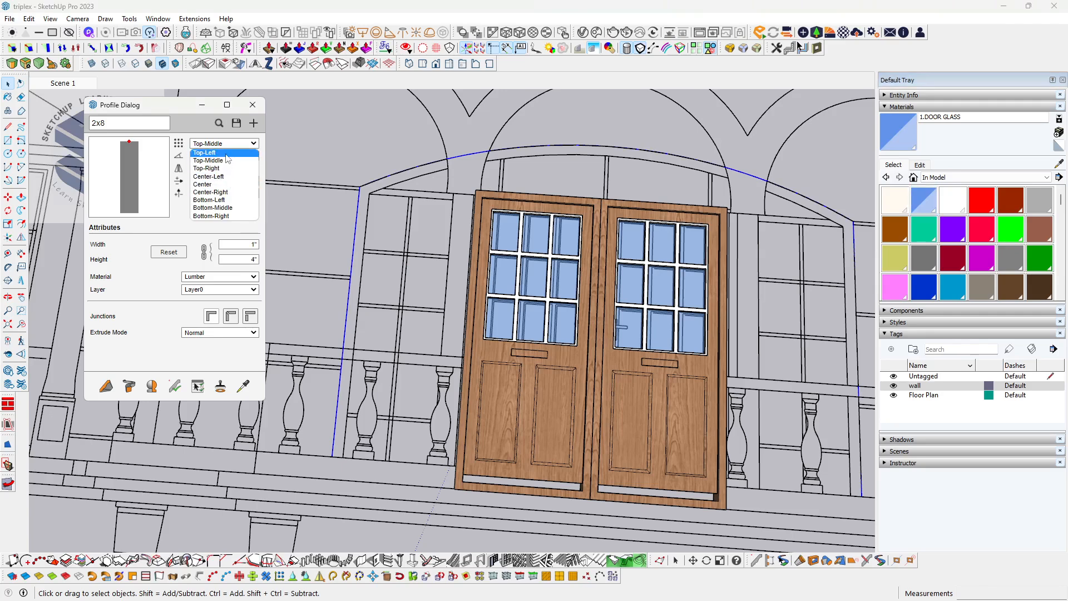
left_click(225, 200)
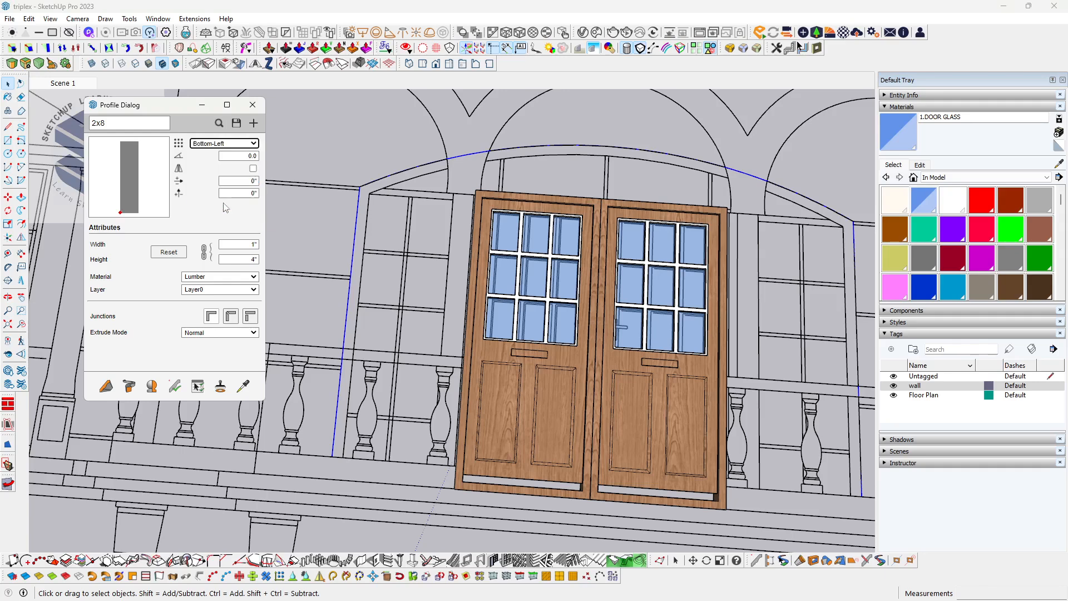
left_click(128, 389)
scroll(363, 195, "up", 6)
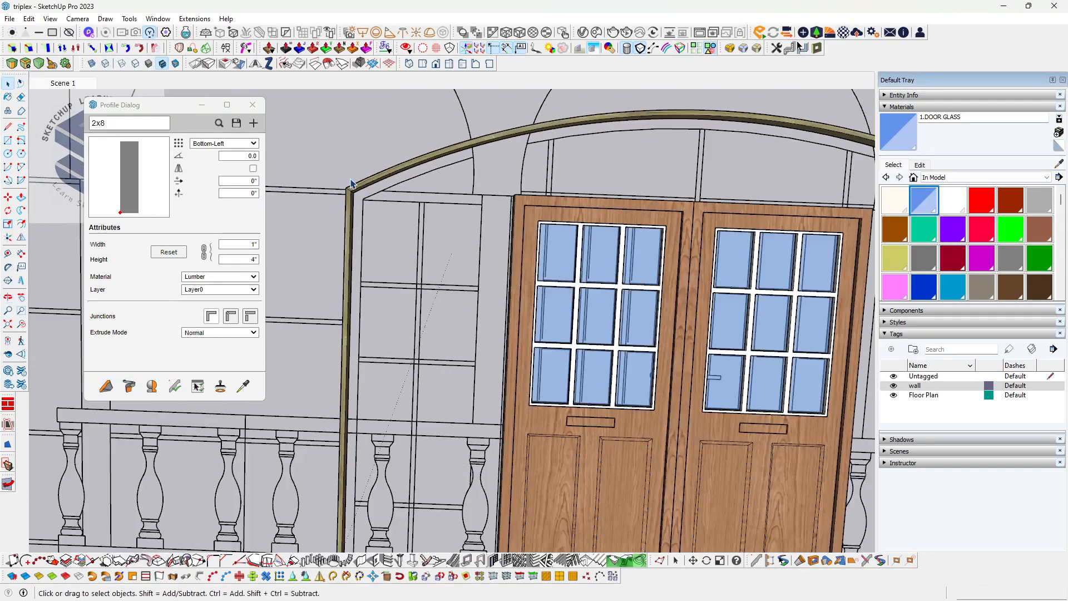
scroll(363, 196, "up", 1)
middle_click_drag(362, 196, 461, 122)
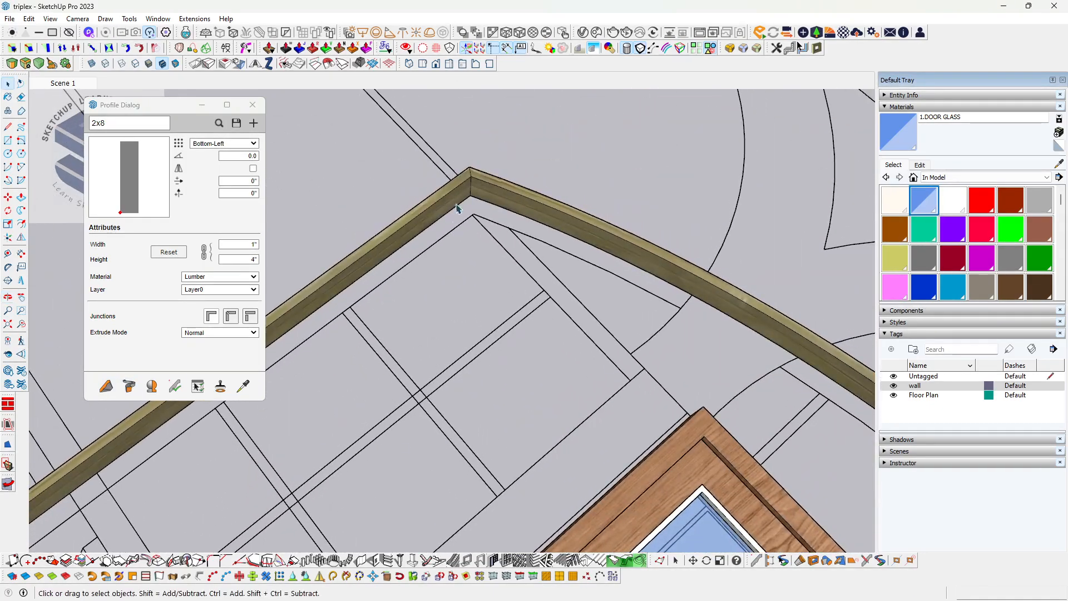
middle_click_drag(459, 205, 484, 176)
scroll(436, 217, "up", 3)
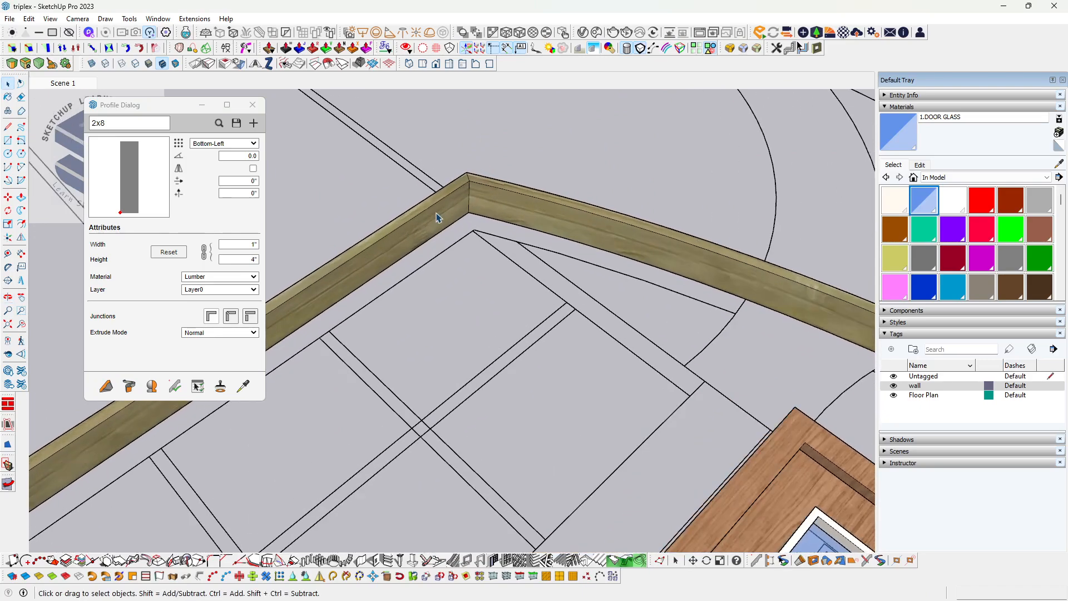
mouse_move(437, 217)
middle_mouse_down()
mouse_move(442, 208)
mouse_move(622, 217)
mouse_move(408, 255)
middle_mouse_up()
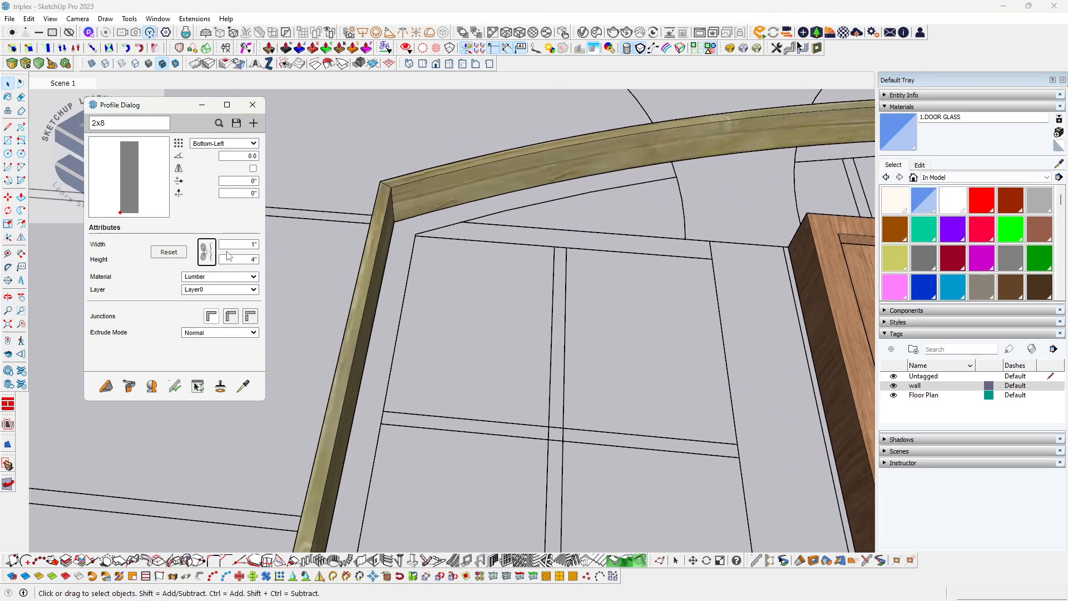
- Set the profile's width to 3" and apply all profile properties to the arched balcony frame
left_click(207, 253)
left_click(354, 282)
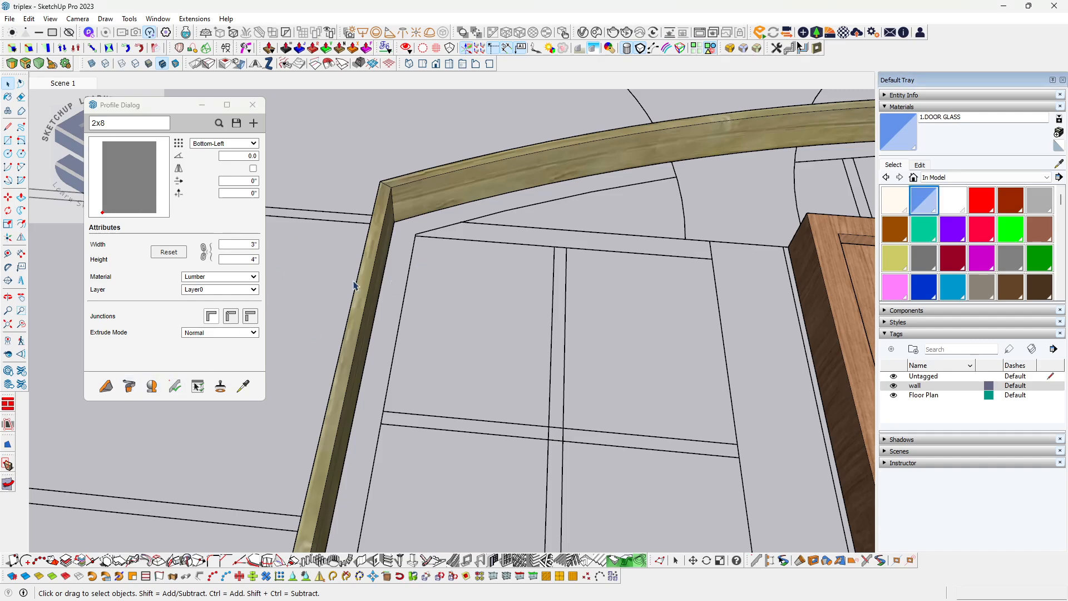
left_click(368, 286)
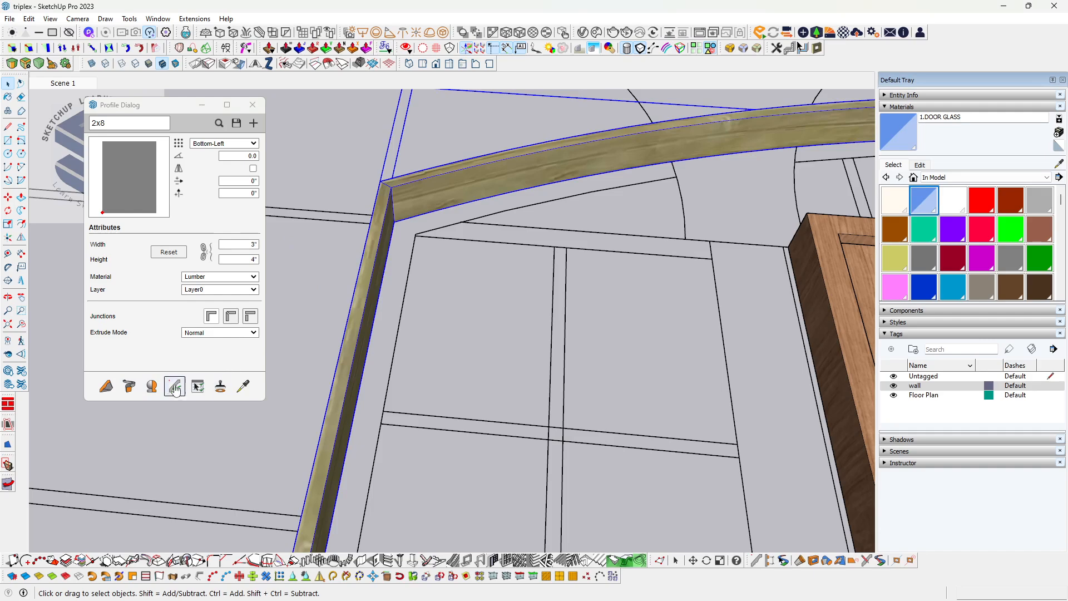
left_click(174, 387)
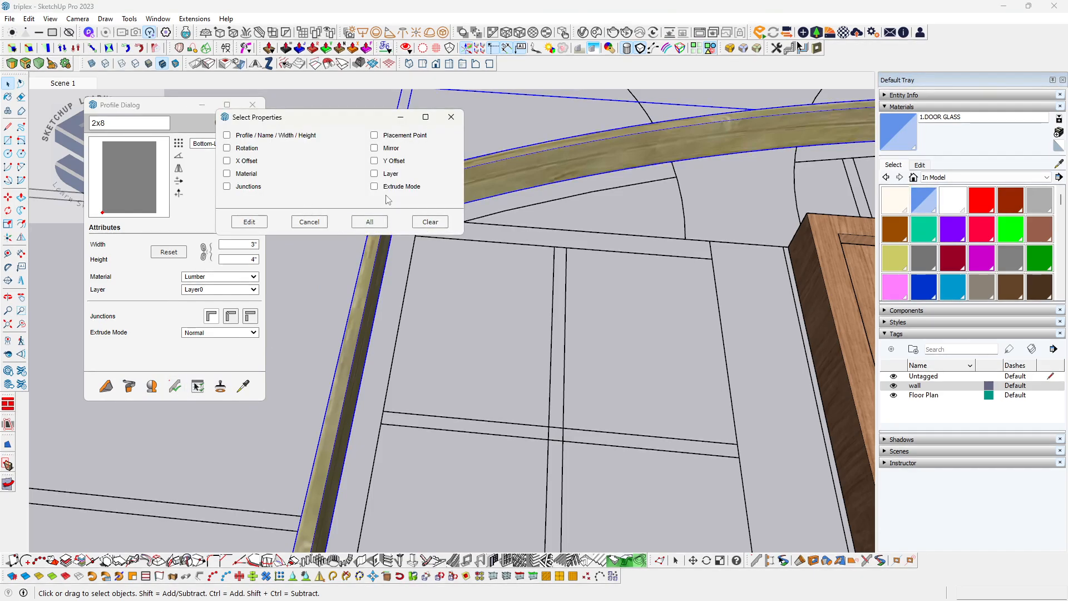
left_click(368, 222)
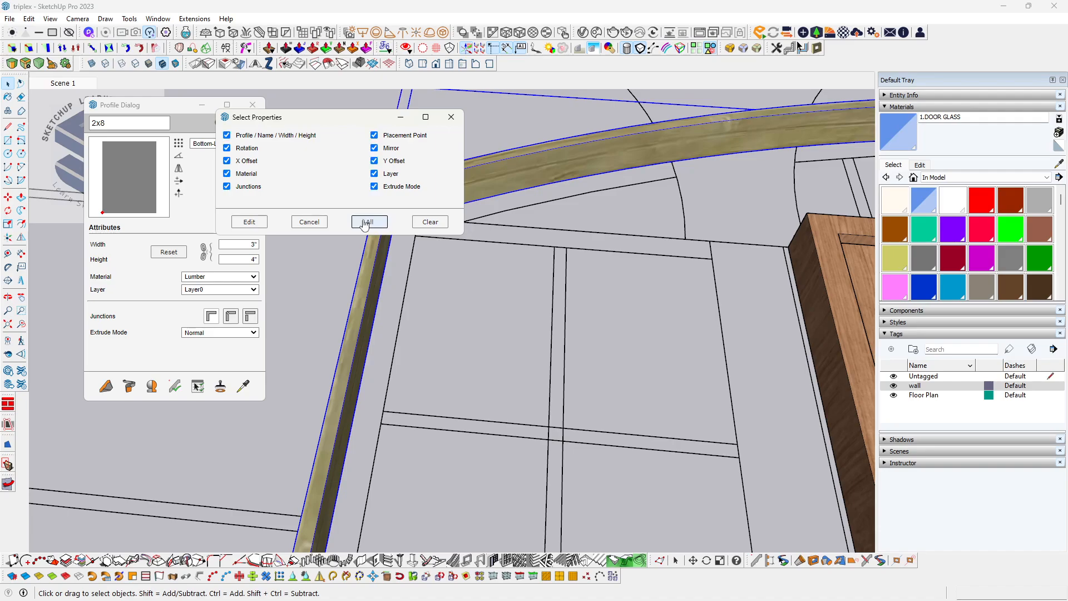
left_click(250, 222)
- Examine how the arched frame fits the balcony opening and the double doors from several angles
scroll(434, 279, "down", 5)
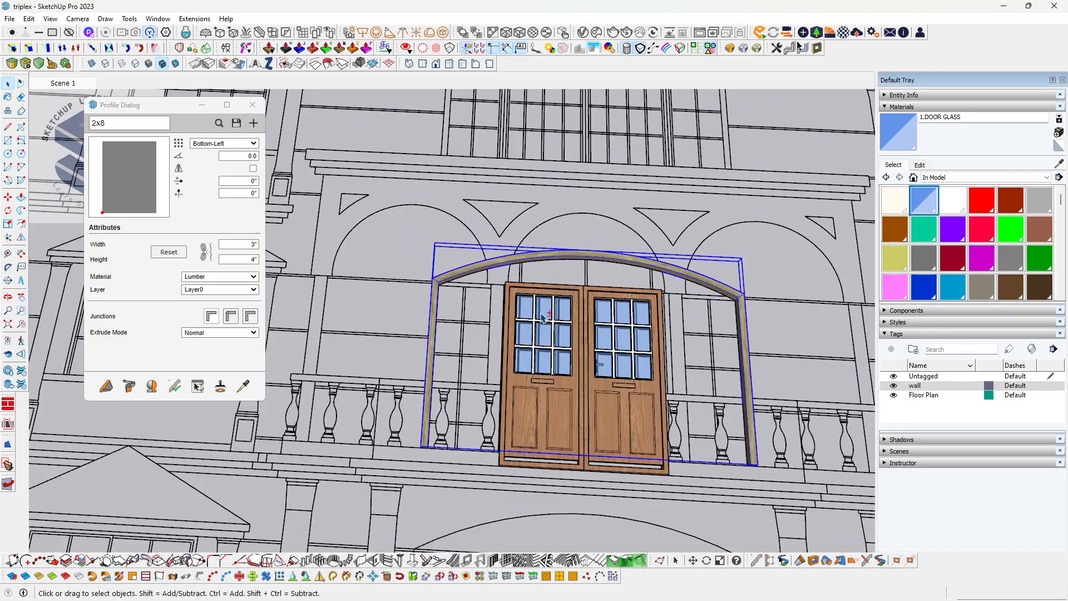
scroll(543, 316, "up", 5)
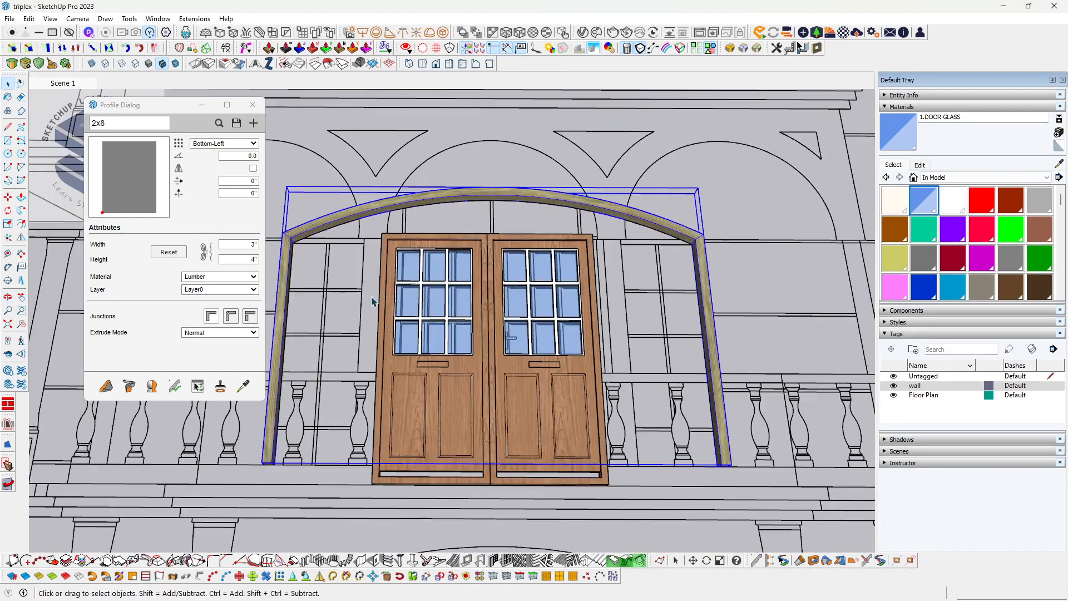
scroll(372, 301, "up", 5)
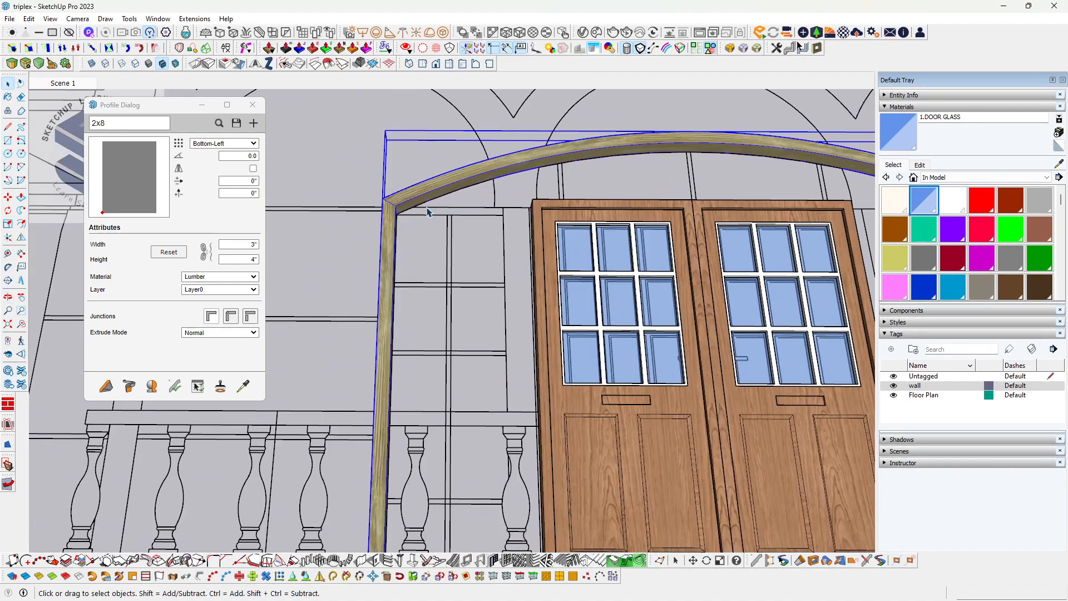
scroll(428, 212, "down", 5)
middle_click_drag(427, 212, 544, 249)
scroll(676, 257, "up", 4)
scroll(496, 219, "down", 2)
scroll(544, 248, "down", 1)
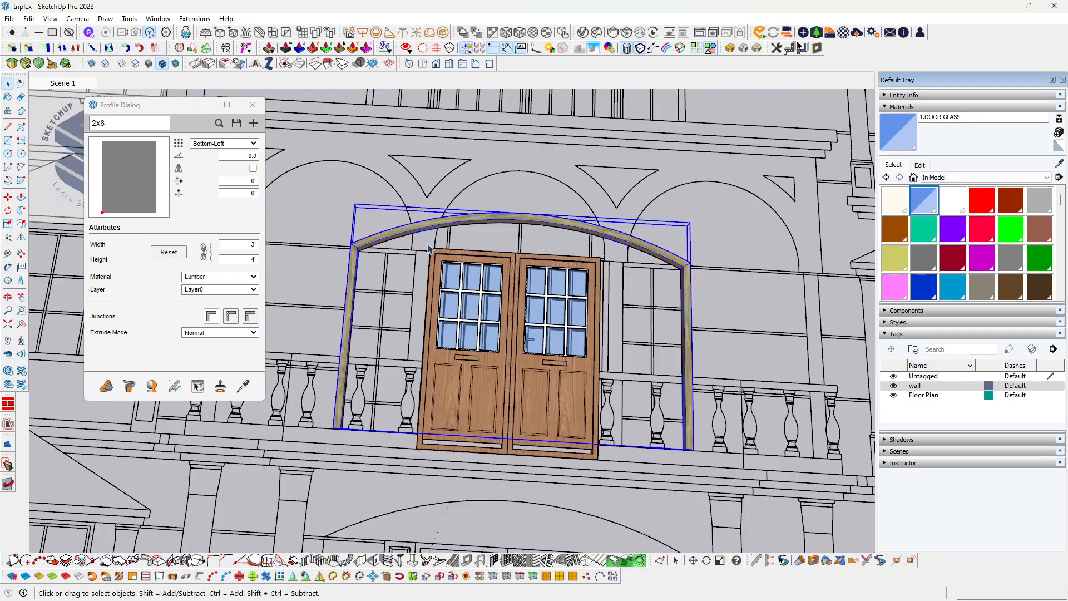
scroll(428, 248, "up", 2)
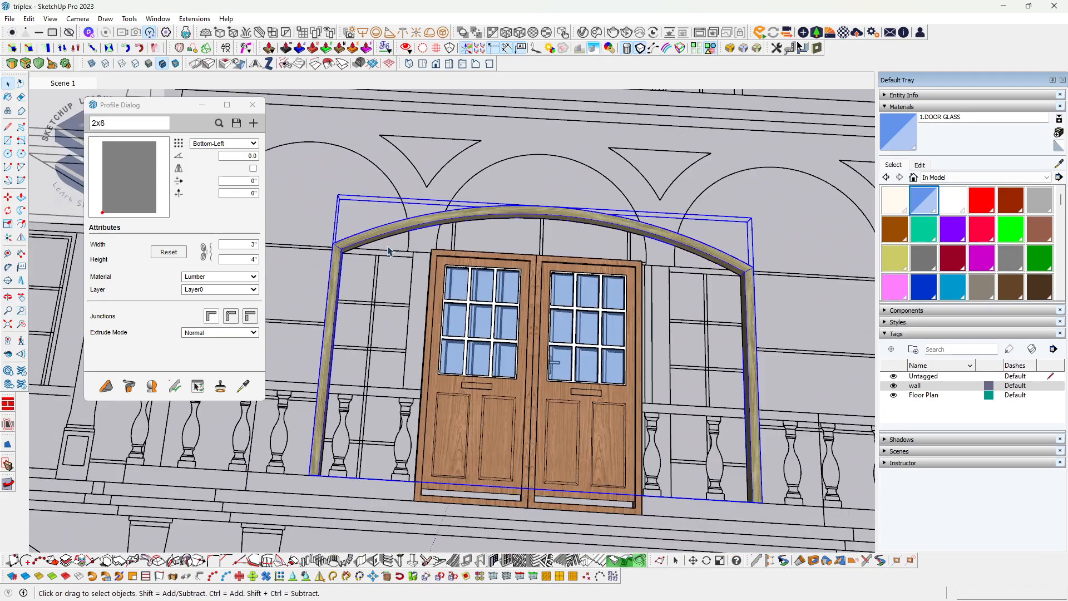
middle_click_drag(324, 261, 382, 286)
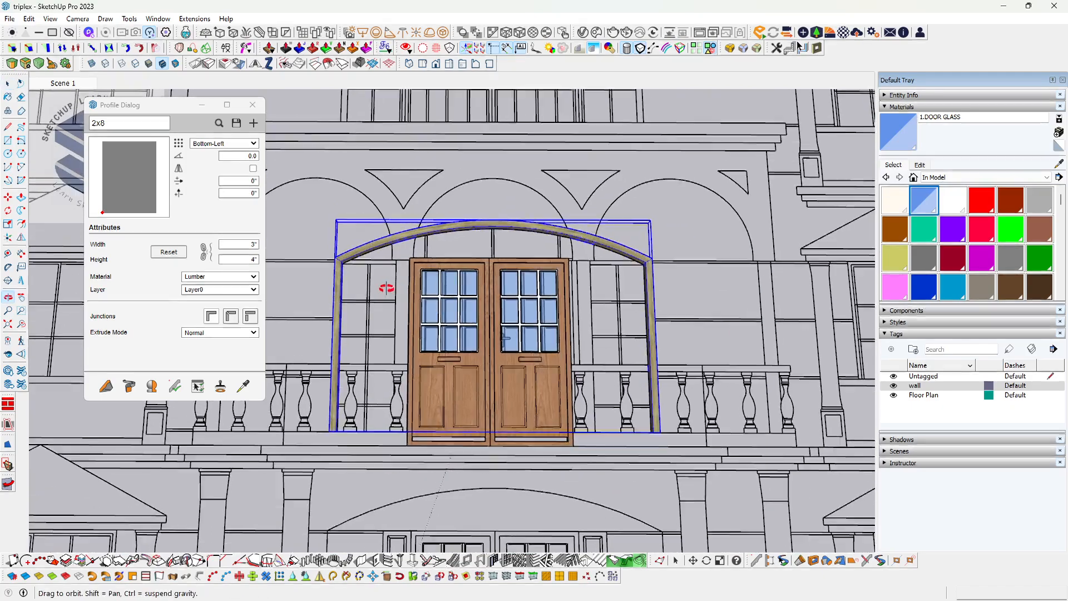
scroll(353, 270, "up", 3)
scroll(406, 349, "down", 4)
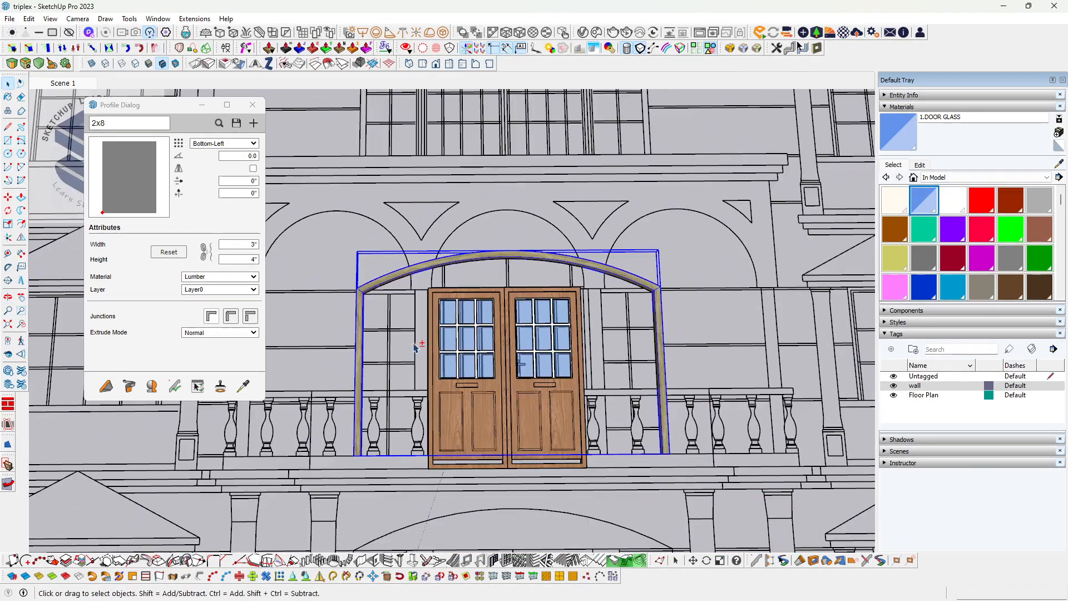
middle_click_drag(422, 342, 351, 338, "shift")
middle_click_drag(511, 325, 457, 300, "shift")
scroll(511, 323, "up", 3)
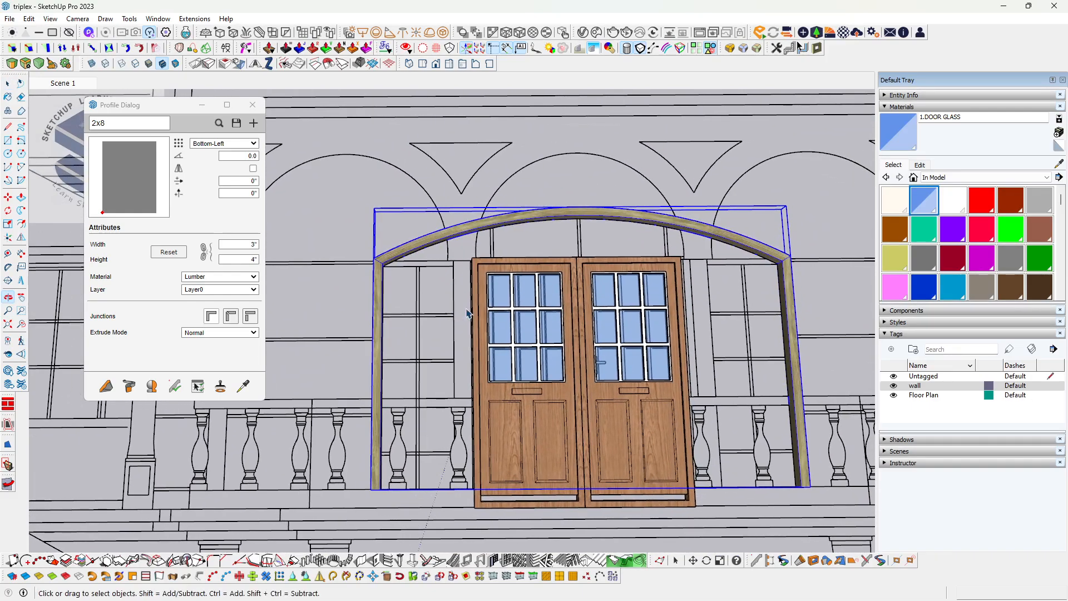
middle_click_drag(707, 352, 415, 301)
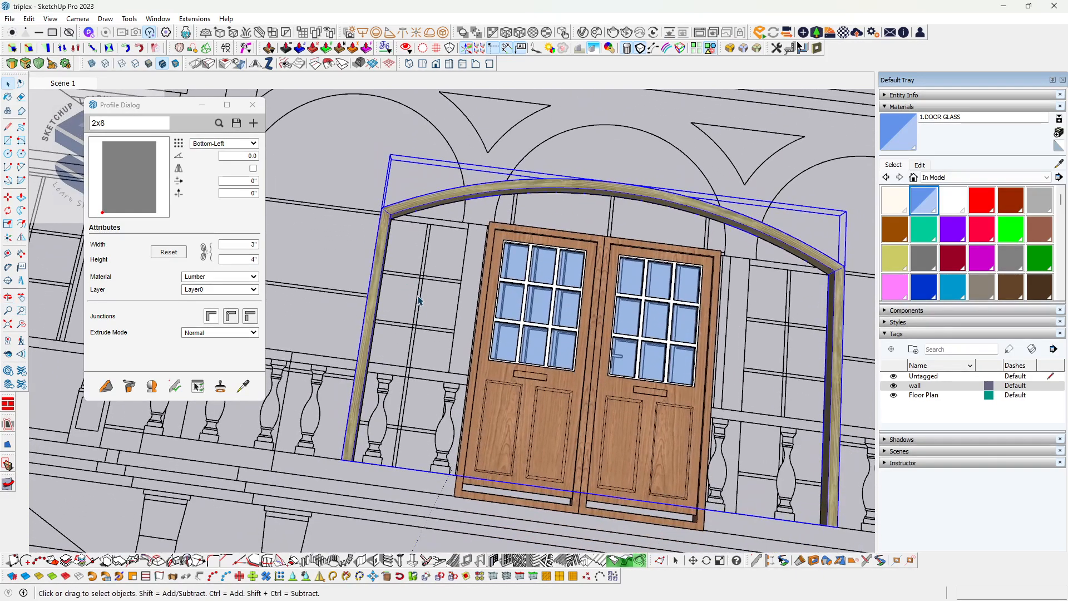
scroll(420, 304, "up", 1)
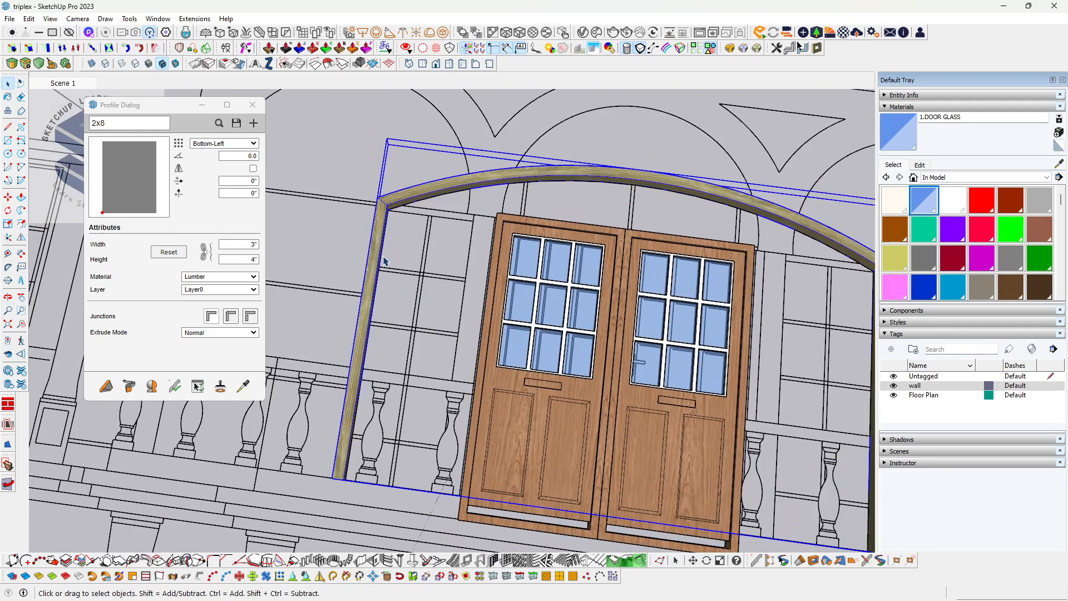
scroll(388, 234, "up", 1)
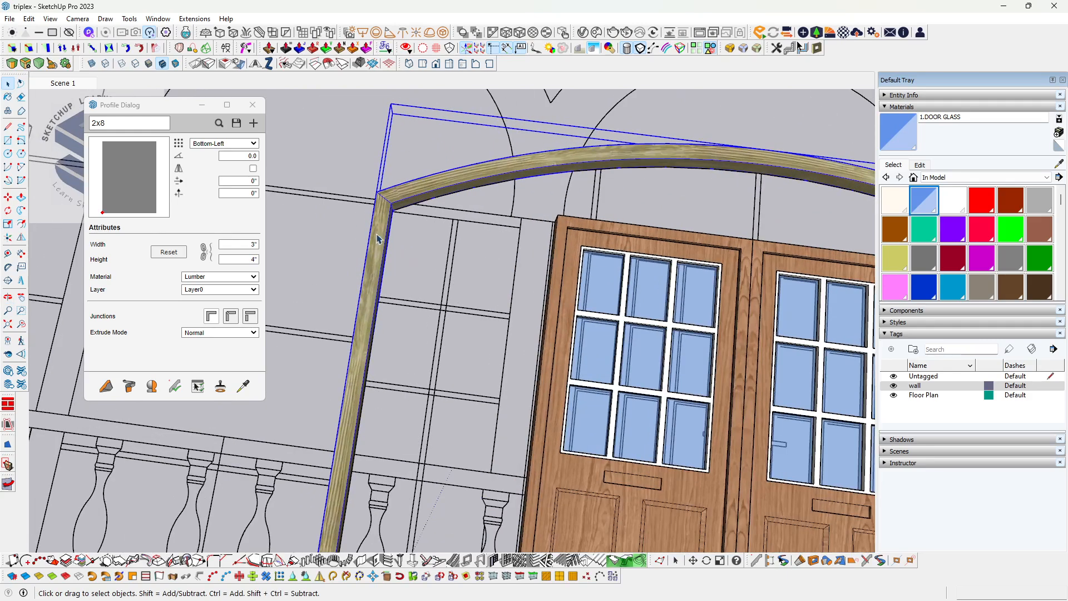
- Paint all faces of the arched balcony frame with the Wood_Veneer material sampled from the doors
double_click(378, 240)
triple_click(377, 239)
scroll(378, 239, "down", 4)
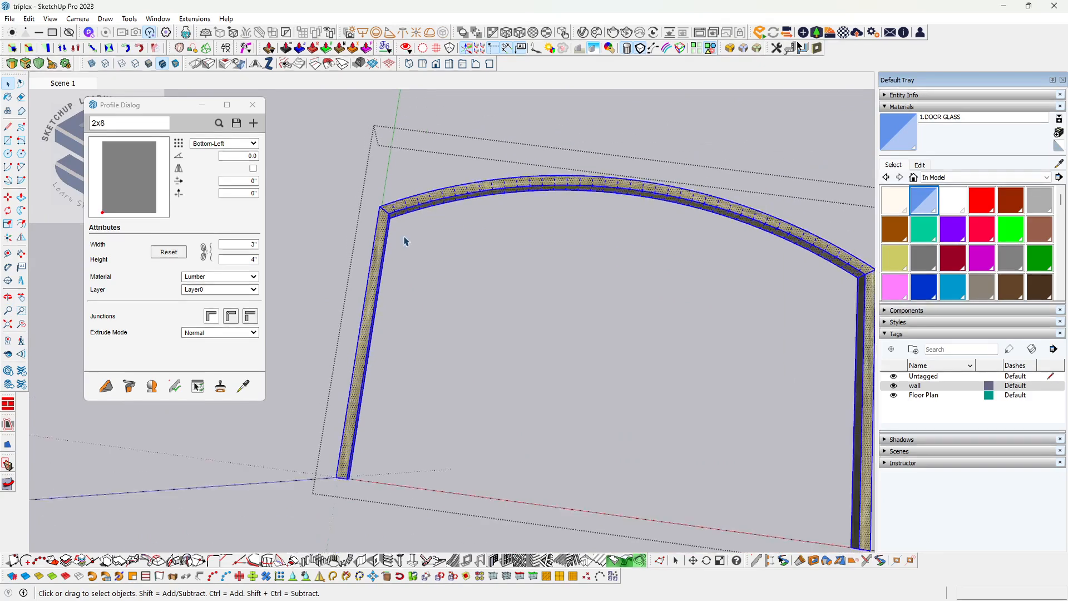
key("i")
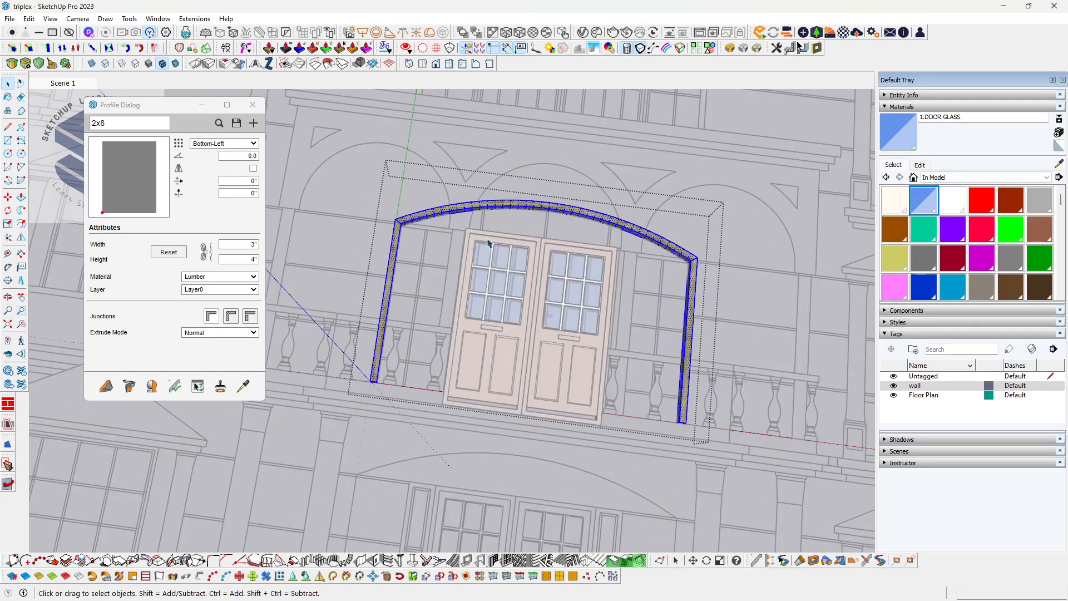
left_click(1059, 164)
scroll(472, 334, "up", 4)
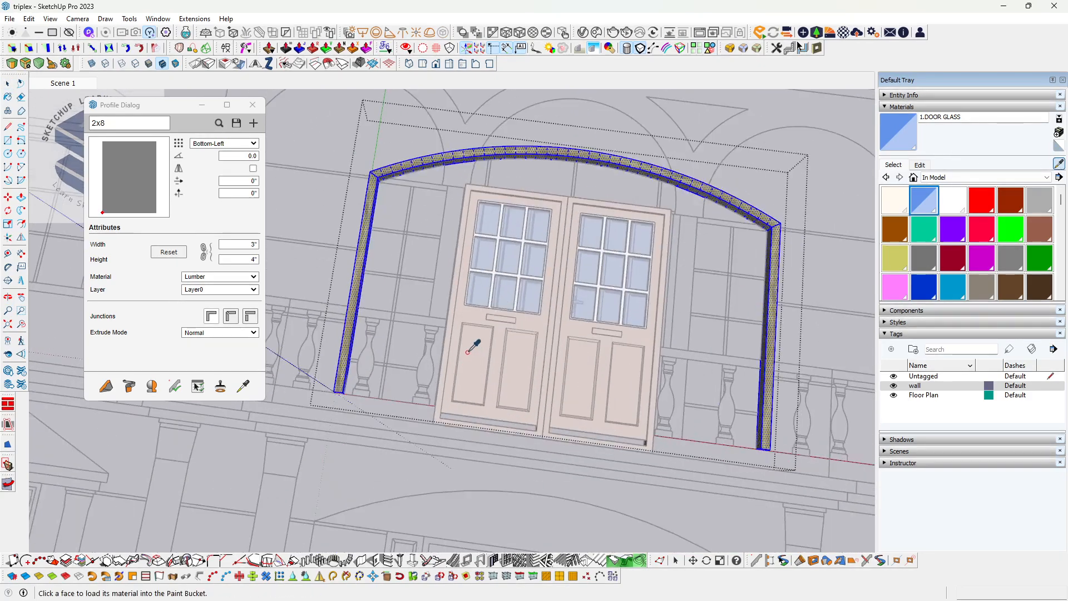
left_click(462, 306)
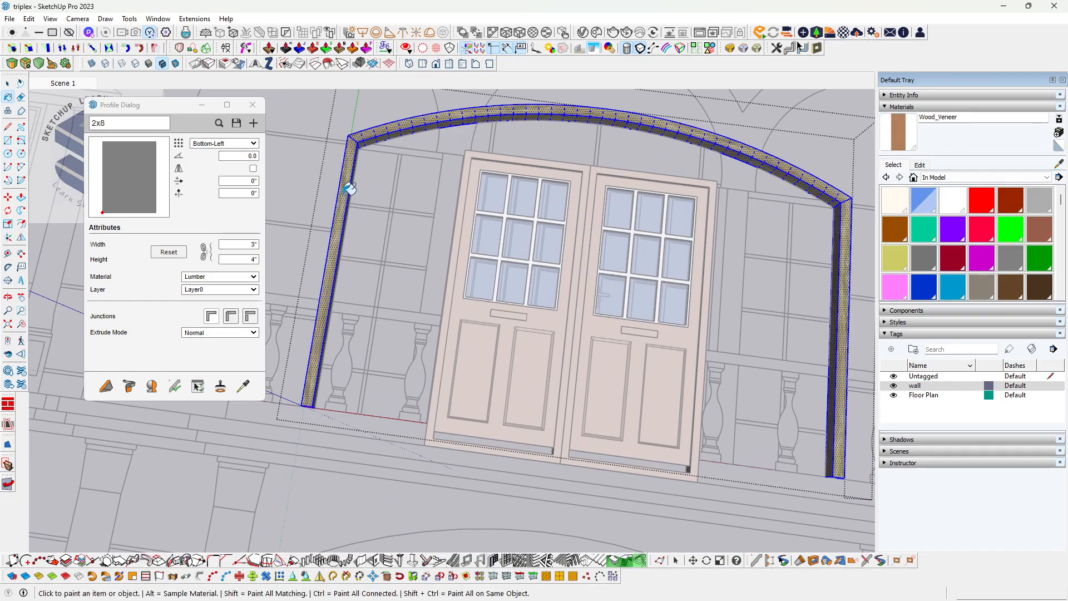
left_click(345, 193)
scroll(352, 199, "down", 2)
key("space")
left_click(373, 187)
left_click(374, 178)
scroll(372, 140, "up", 4)
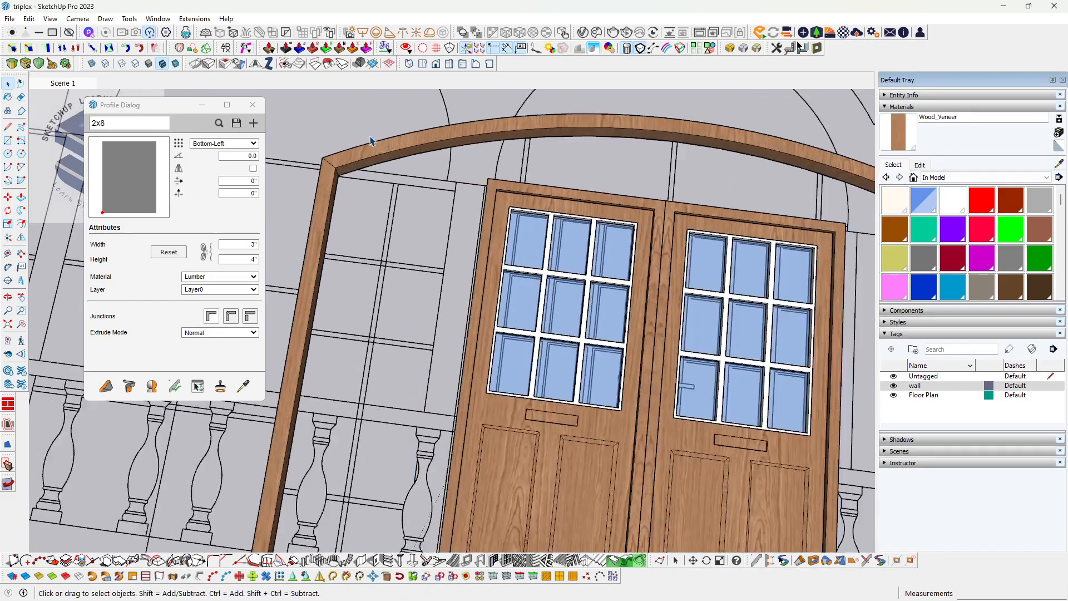
scroll(372, 141, "up", 2)
middle_click_drag(372, 142, 418, 100)
scroll(428, 261, "down", 4)
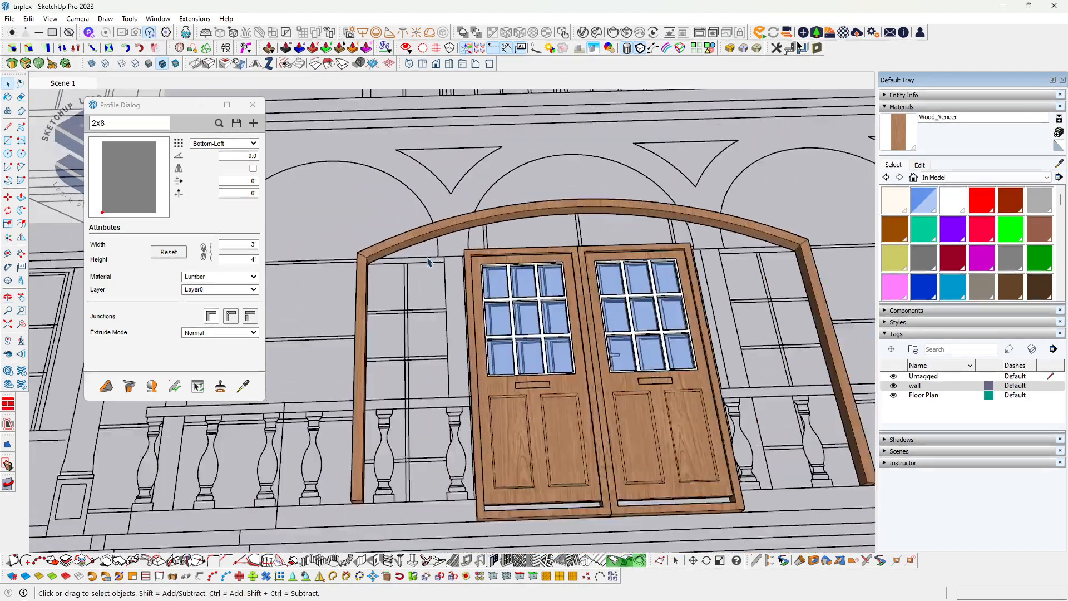
- Draw a rectangle about 6' 6" by 2' 1/2" in the opening between the arched frame's left post and the double doors
scroll(428, 261, "up", 2)
scroll(445, 261, "up", 1)
key("r")
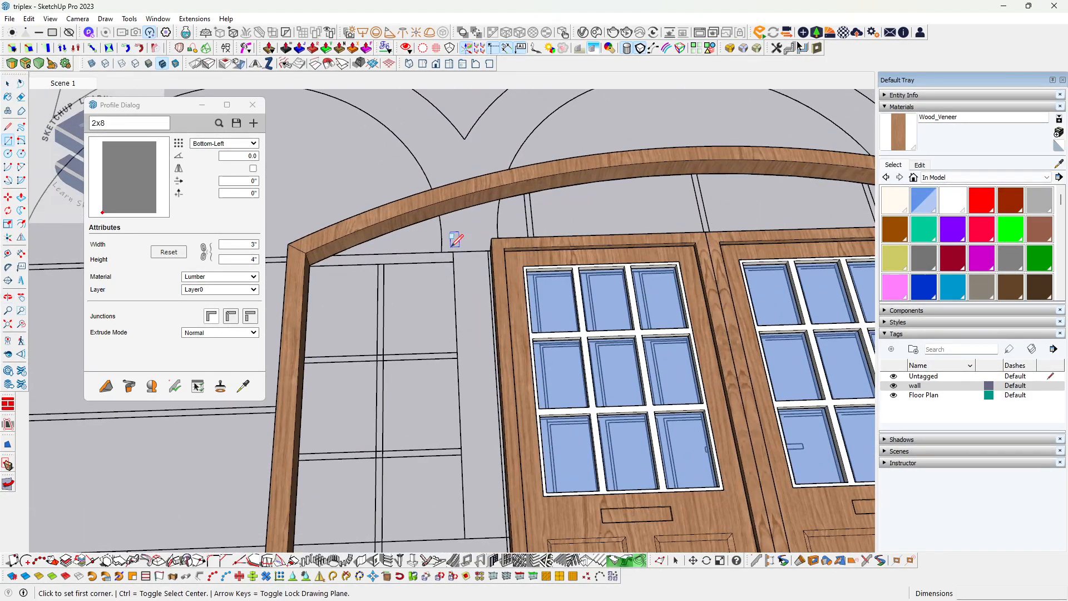
left_click(453, 251)
scroll(373, 401, "down", 2)
middle_click_drag(372, 400, 337, 289)
scroll(300, 449, "up", 1)
scroll(276, 450, "down", 6)
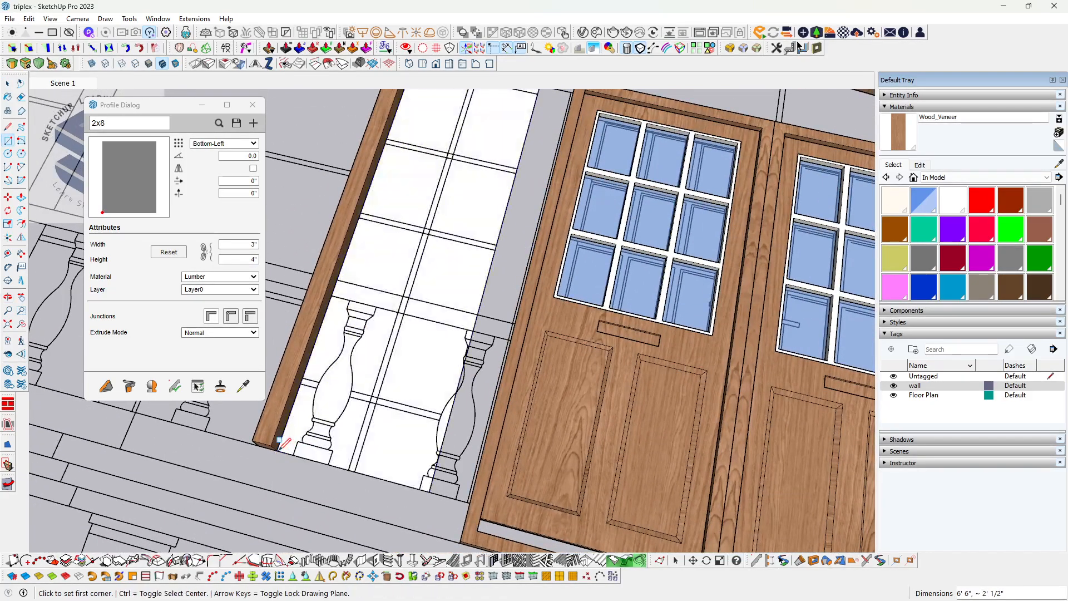
middle_click_drag(390, 383, 394, 379)
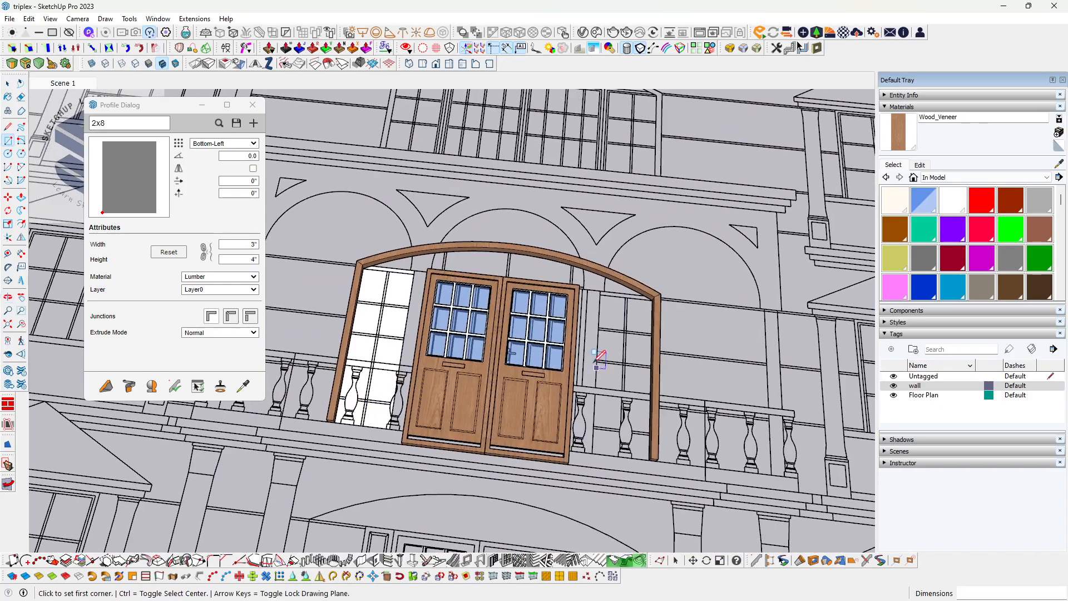
- Try to draw a rectangle about 6' 7 1/2" by 2' 9 1/2" between the right door and the arched frame's right post
scroll(601, 351, "up", 3)
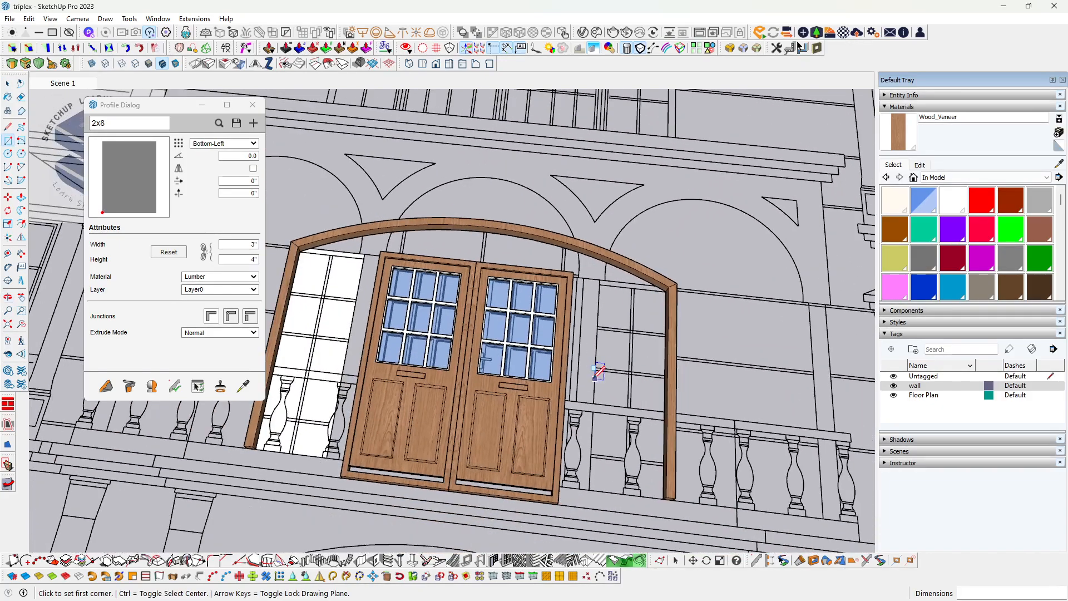
scroll(599, 371, "down", 5)
middle_click_drag(423, 428, 385, 396)
scroll(663, 363, "up", 4)
middle_click_drag(638, 376, 555, 295)
scroll(599, 310, "up", 2)
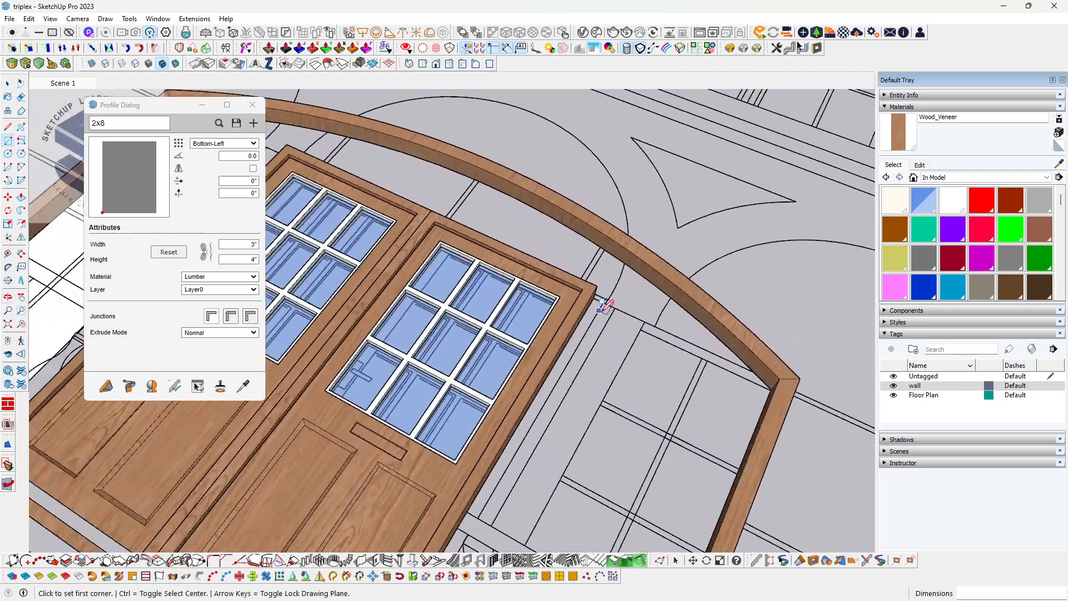
scroll(605, 306, "up", 2)
left_click(591, 281)
scroll(642, 437, "down", 3)
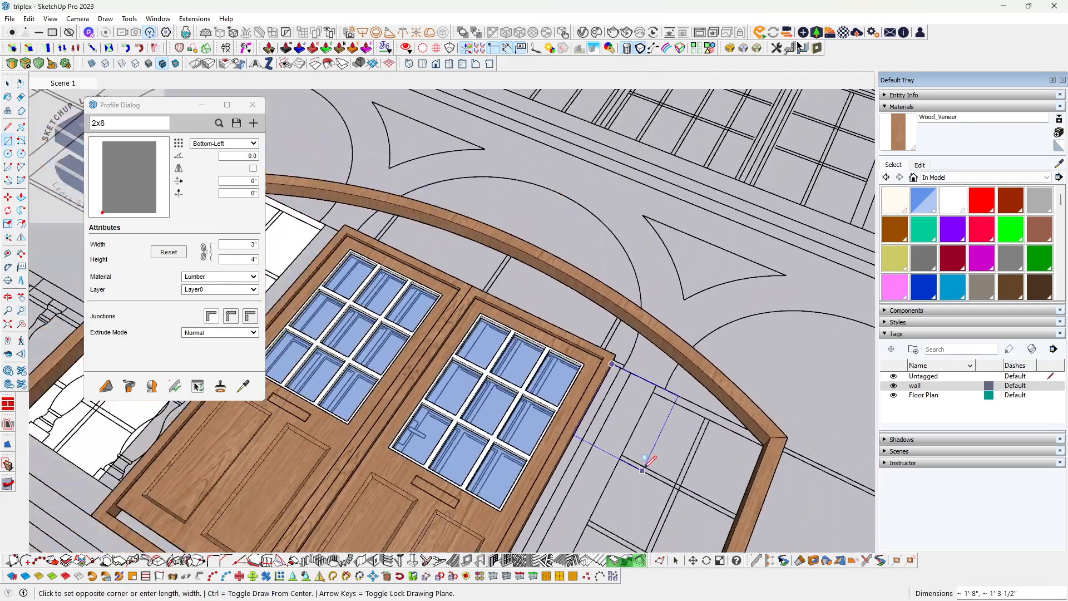
middle_click_drag(640, 440, 703, 470)
scroll(717, 476, "up", 3)
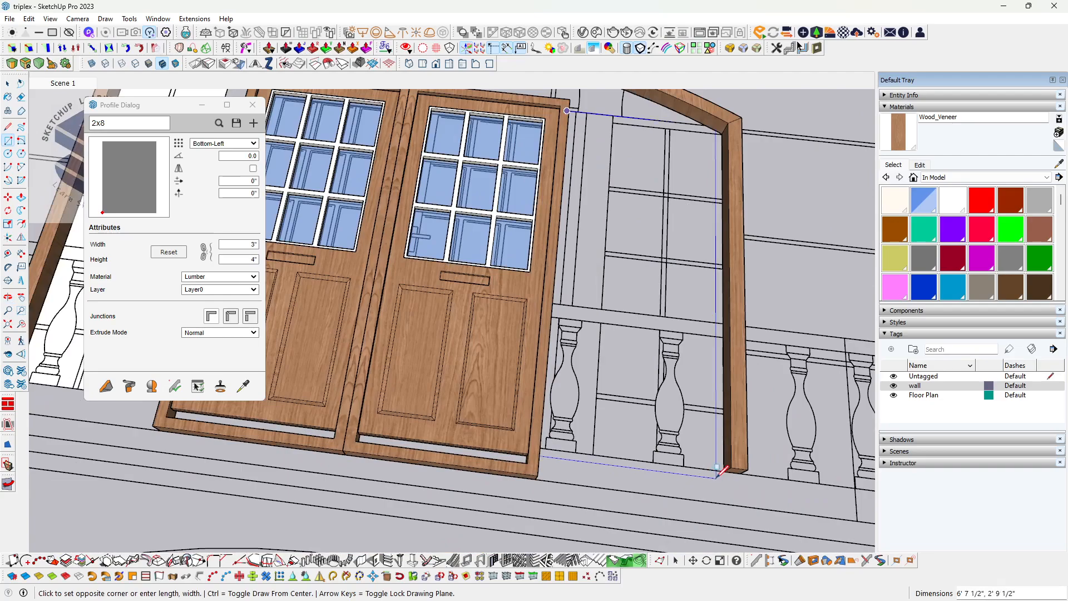
left_click(718, 472)
key("space")
- Move the door-side edge of the left sidelight rectangle about 6 1/2" so that it meets the door frame
scroll(718, 470, "down", 5)
middle_click_drag(570, 431, 617, 424, "shift")
scroll(470, 312, "up", 2)
middle_click_drag(479, 315, 462, 306)
scroll(475, 301, "up", 3)
left_click(482, 299)
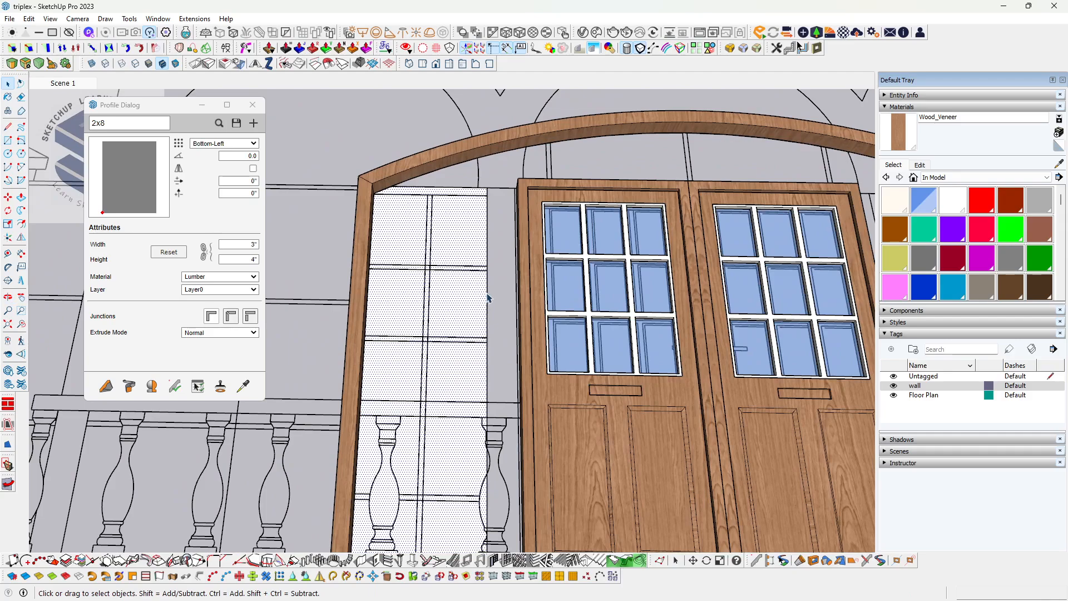
left_click(488, 296)
middle_click_drag(489, 296, 560, 305)
scroll(516, 312, "down", 3)
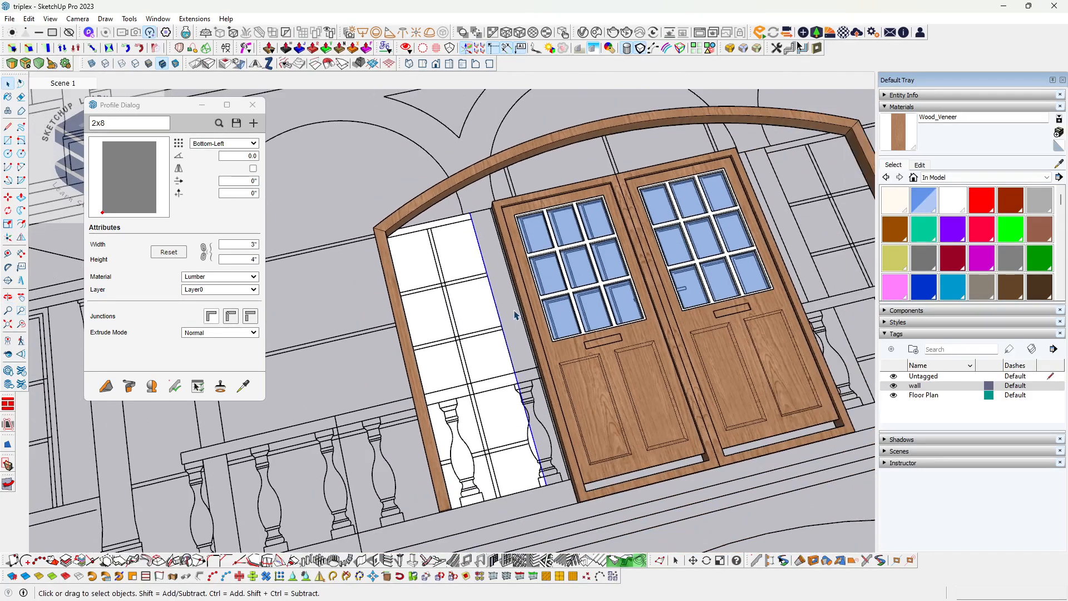
scroll(515, 315, "up", 3)
key("m")
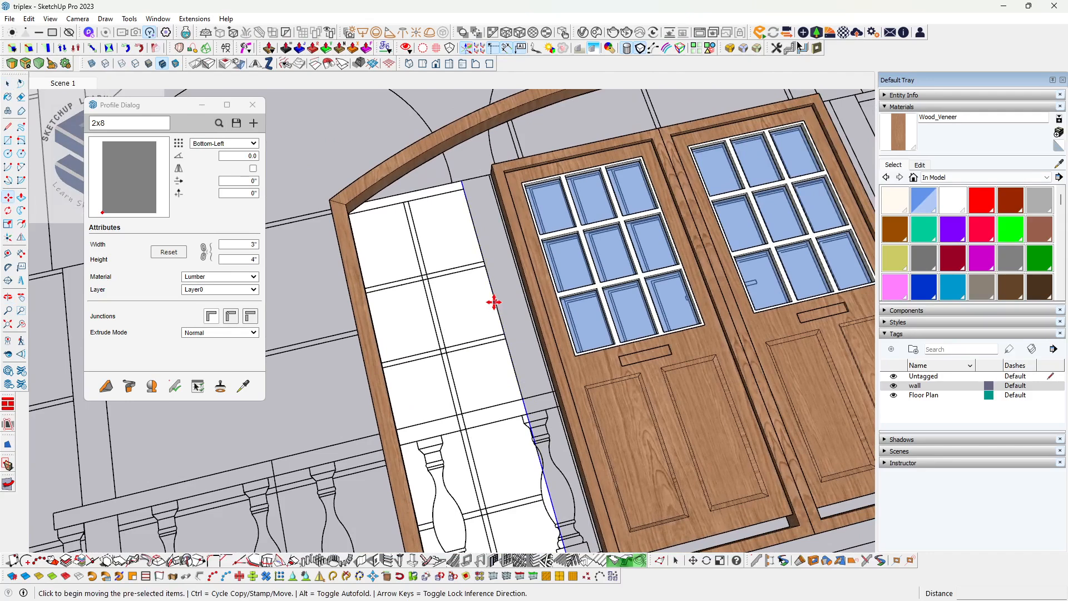
left_click(494, 300)
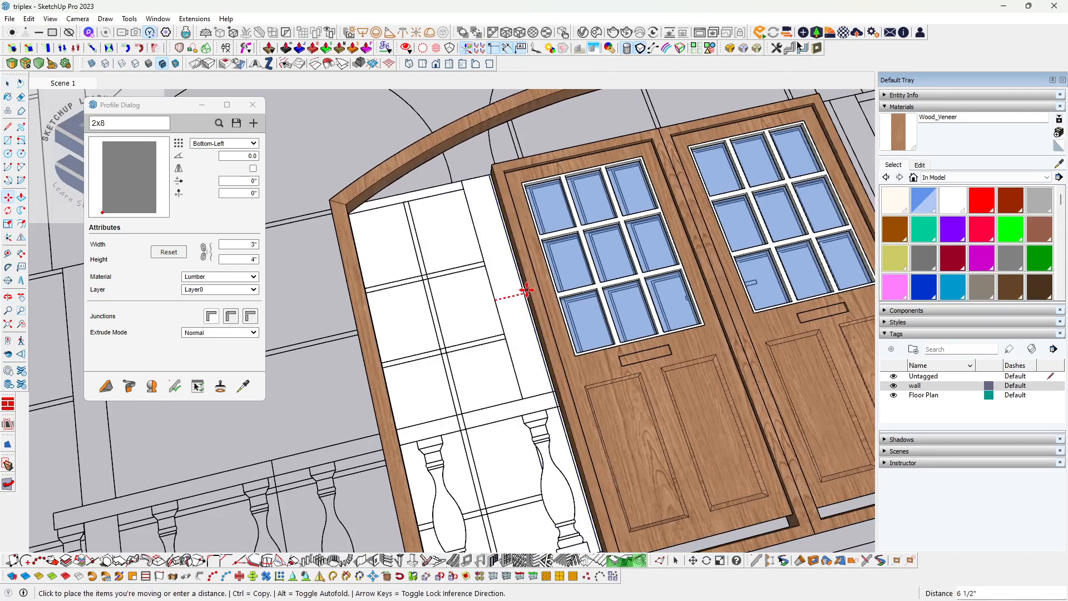
left_click(521, 285)
scroll(522, 285, "down", 2)
key("space")
- Create a rectangular panel divider on the left sidelight face with 3 rows, 3 columns, 2" depth, 1/2" frame and 1" dividers
left_click(490, 301)
scroll(490, 309, "down", 2)
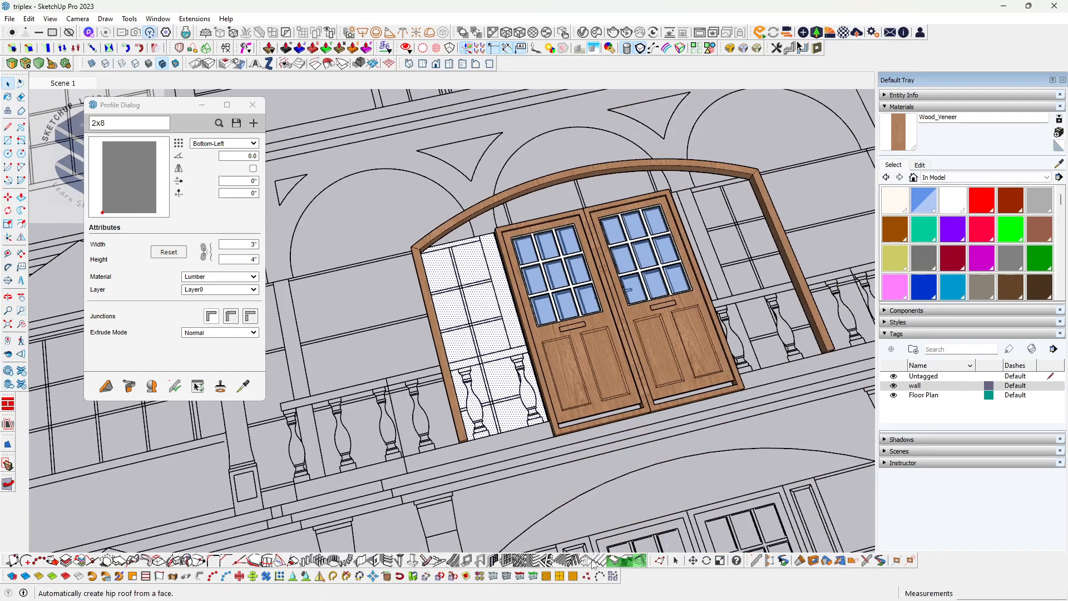
left_click(508, 561)
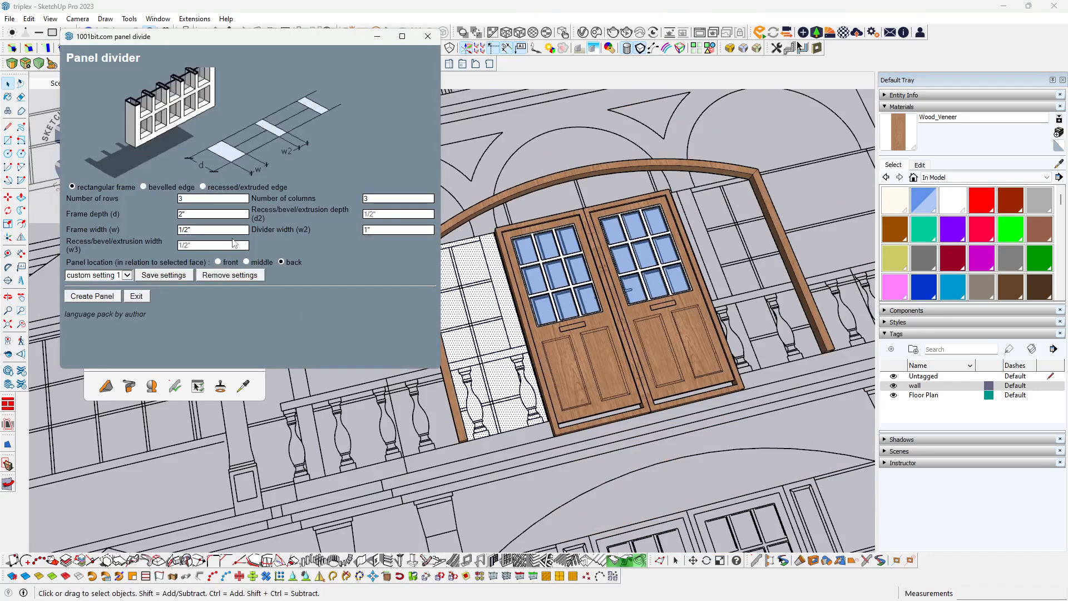
left_click(86, 296)
scroll(490, 292, "up", 6)
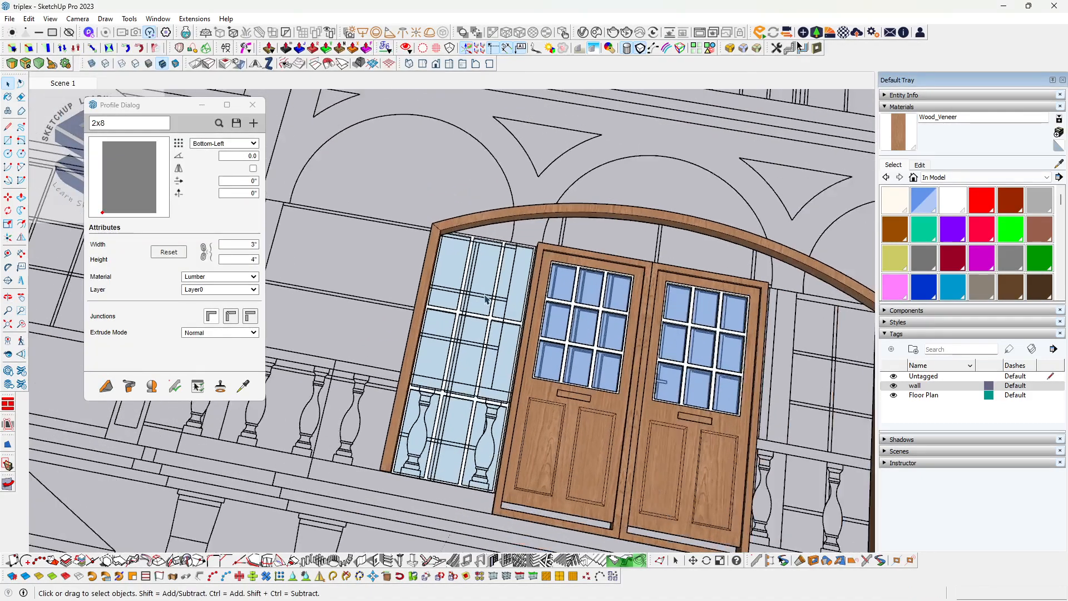
- Delete the panel with the 1/2" frame from the left sidelight
left_click(483, 283)
middle_click_drag(483, 282, 553, 225)
scroll(552, 222, "down", 4)
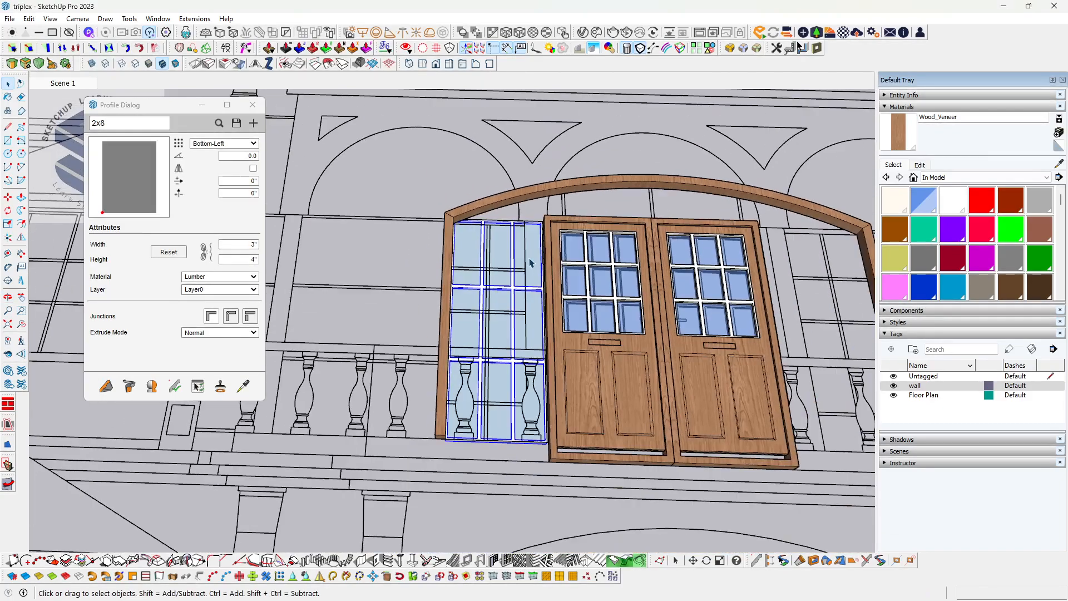
middle_click_drag(522, 275, 546, 338)
key("Delete")
- Create a 3-row, 3-column divided panel on the left sidelight face with the frame width set to 1"
left_click(504, 294)
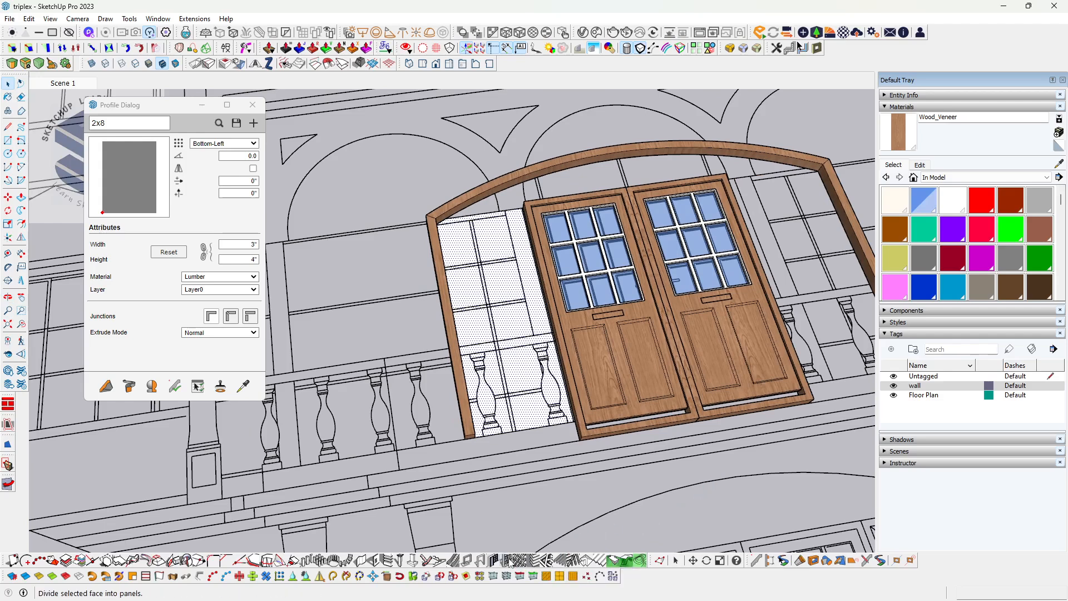
left_click(511, 562)
left_click(199, 231)
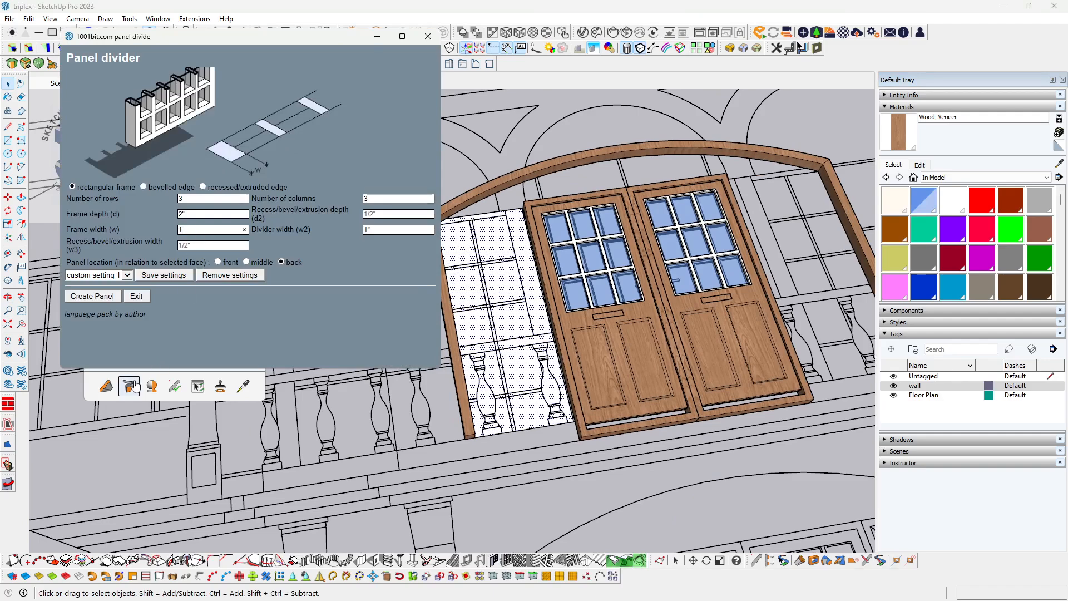
left_click(108, 297)
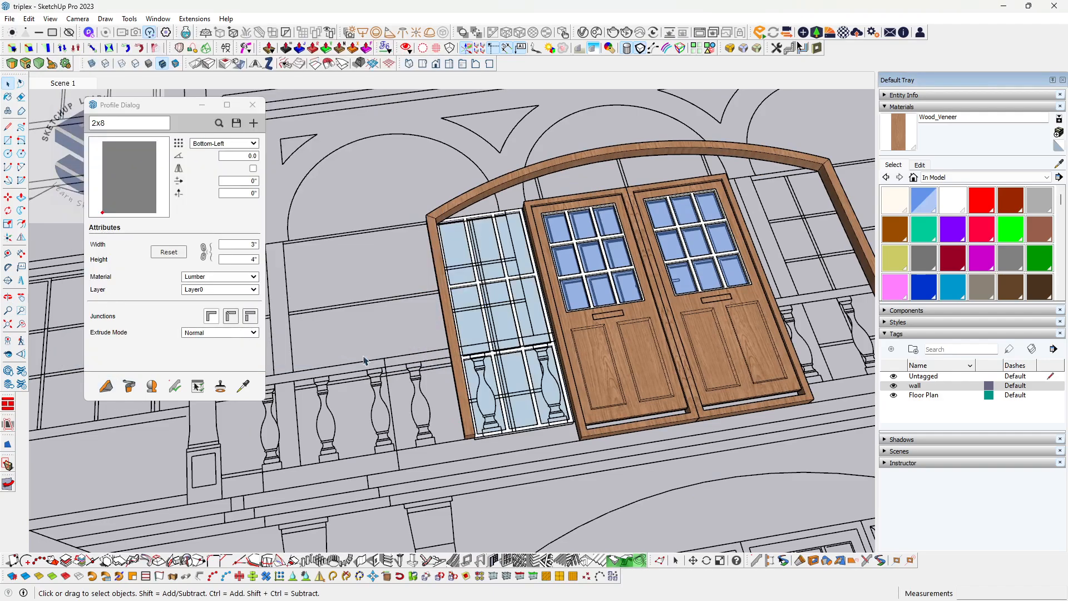
- Move the left sidelight panel about 2" outward so that its base sits on the wall surface
scroll(515, 356, "up", 5)
middle_click_drag(522, 365, 698, 345)
scroll(700, 356, "up", 3)
left_click(688, 329)
scroll(705, 331, "up", 1)
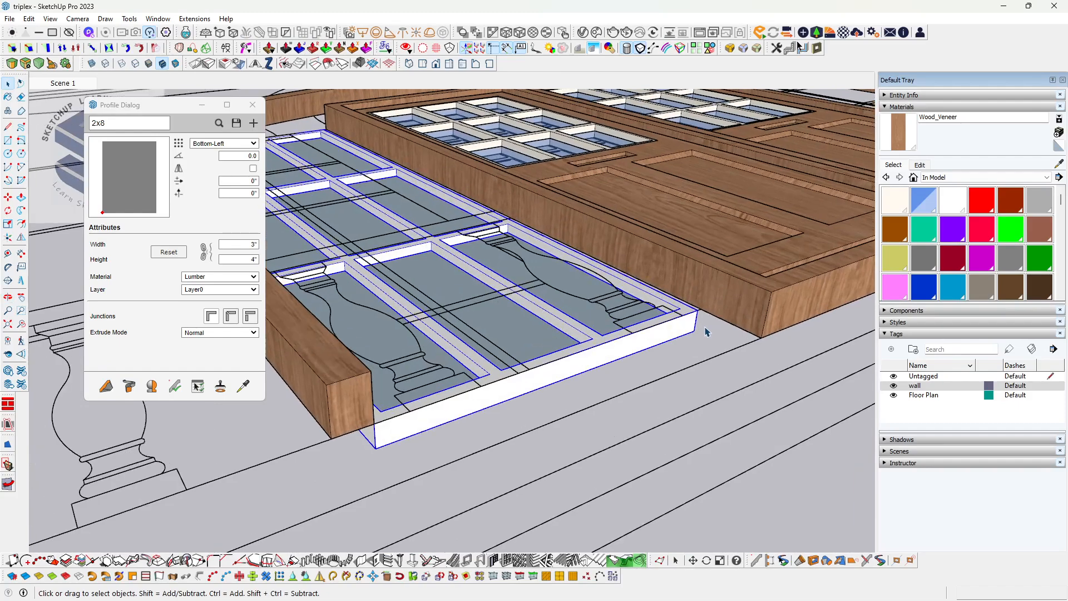
key("m")
left_click(693, 326)
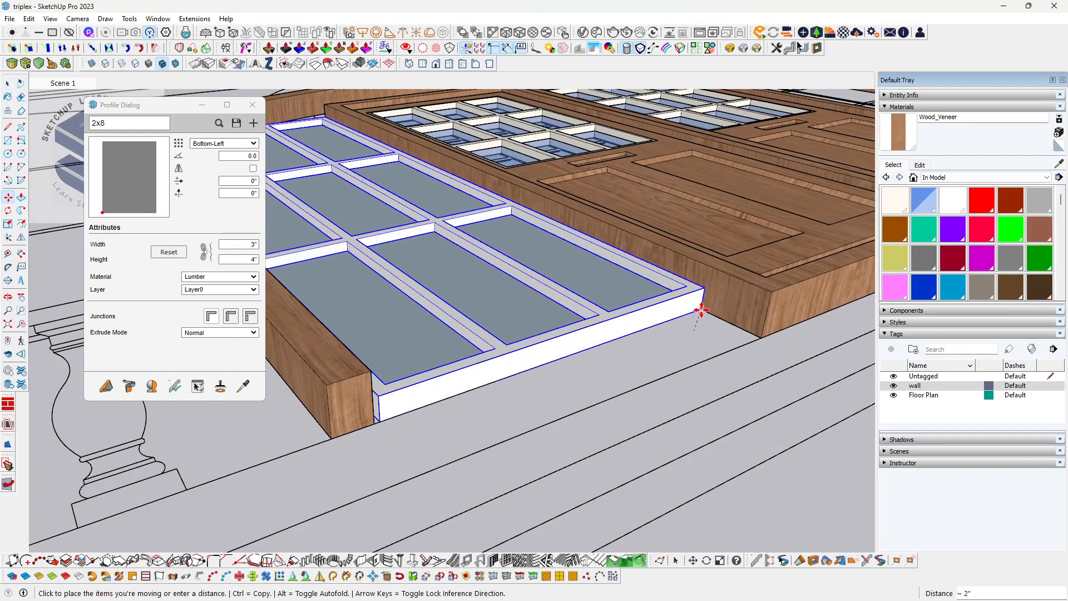
left_click(696, 312)
- Move the sidelight panel farther forward off the wall, within the depth of the arched frame
middle_click_drag(696, 311, 675, 362)
scroll(660, 350, "down", 3)
scroll(471, 436, "up", 4)
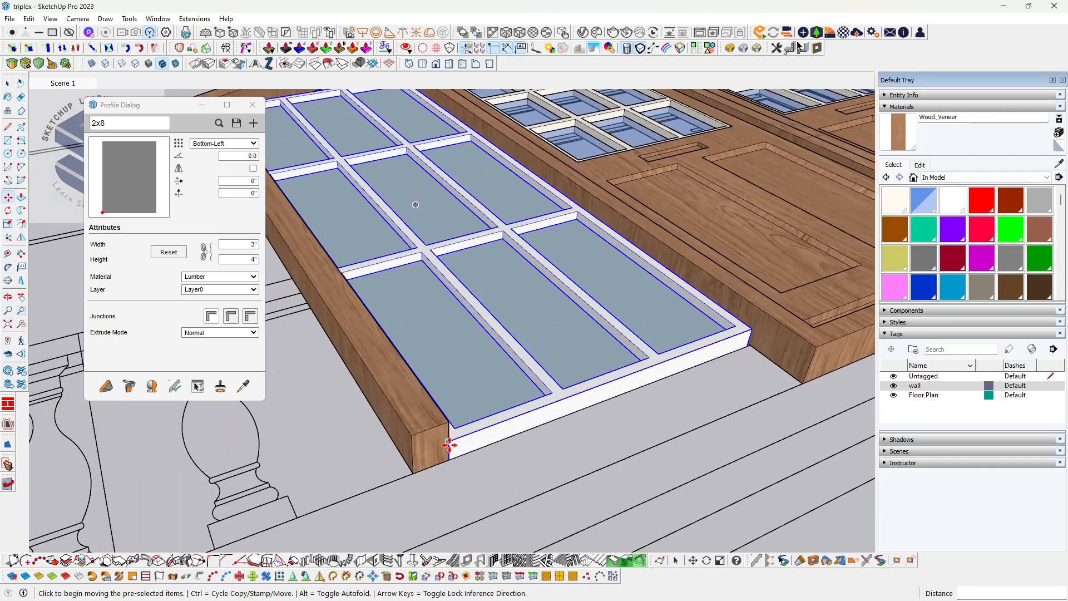
left_click(449, 445)
left_click(449, 424)
scroll(563, 326, "down", 1)
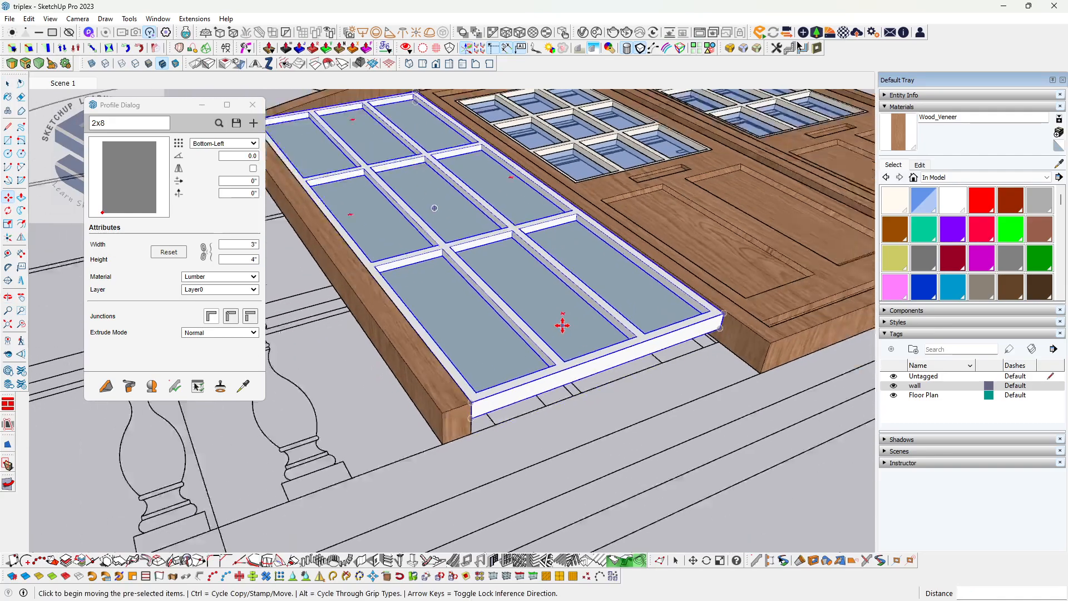
- Delete the 3-row sidelight panel and undo back to the plain rectangle face beside the doors
scroll(563, 325, "down", 6)
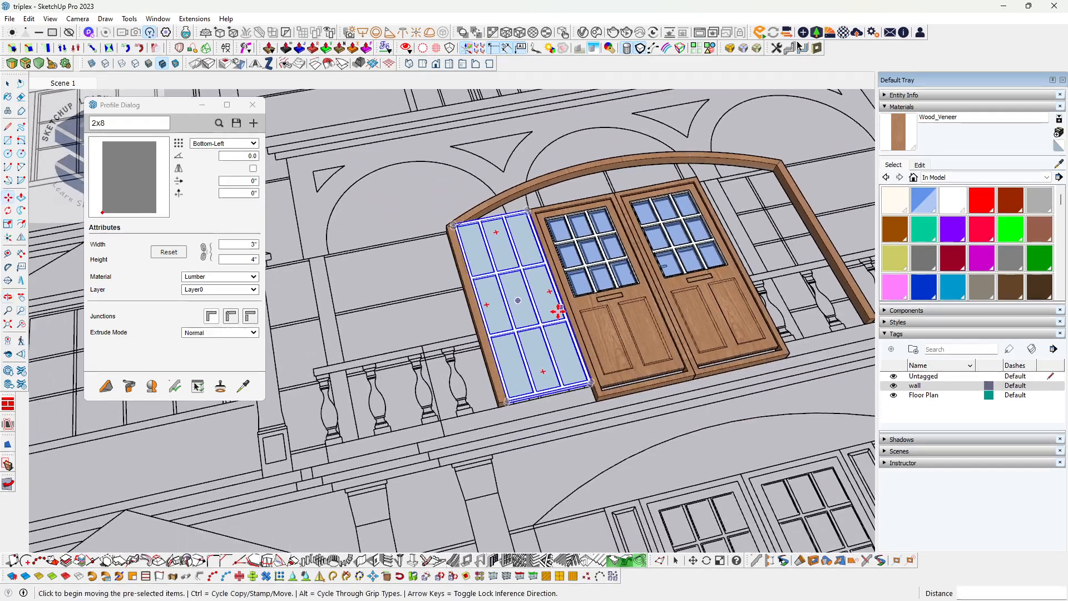
middle_click_drag(558, 312, 518, 401)
scroll(518, 401, "up", 2)
scroll(554, 405, "down", 2)
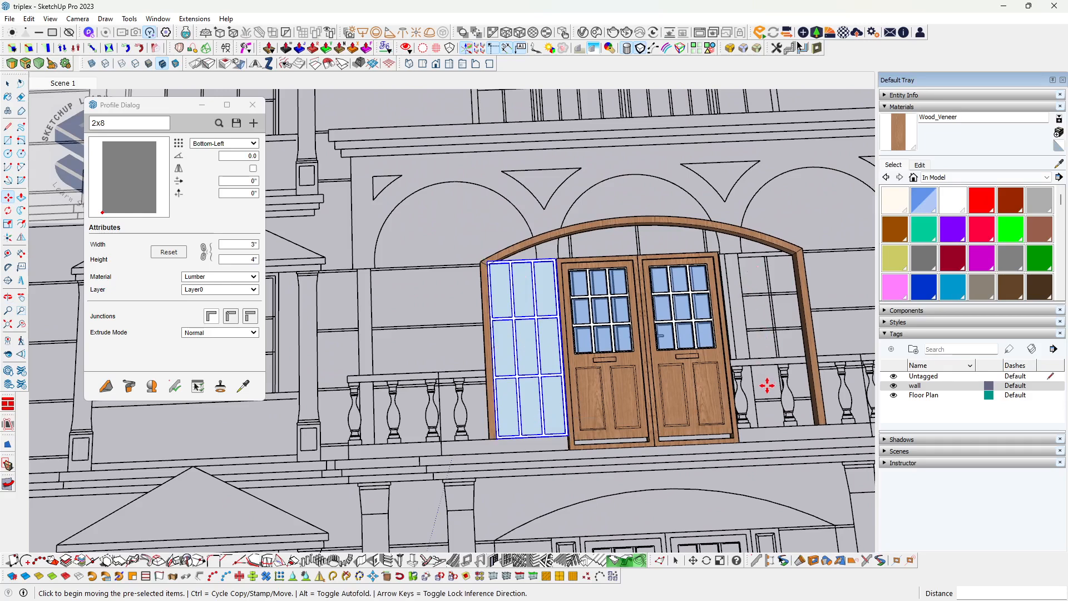
key("space")
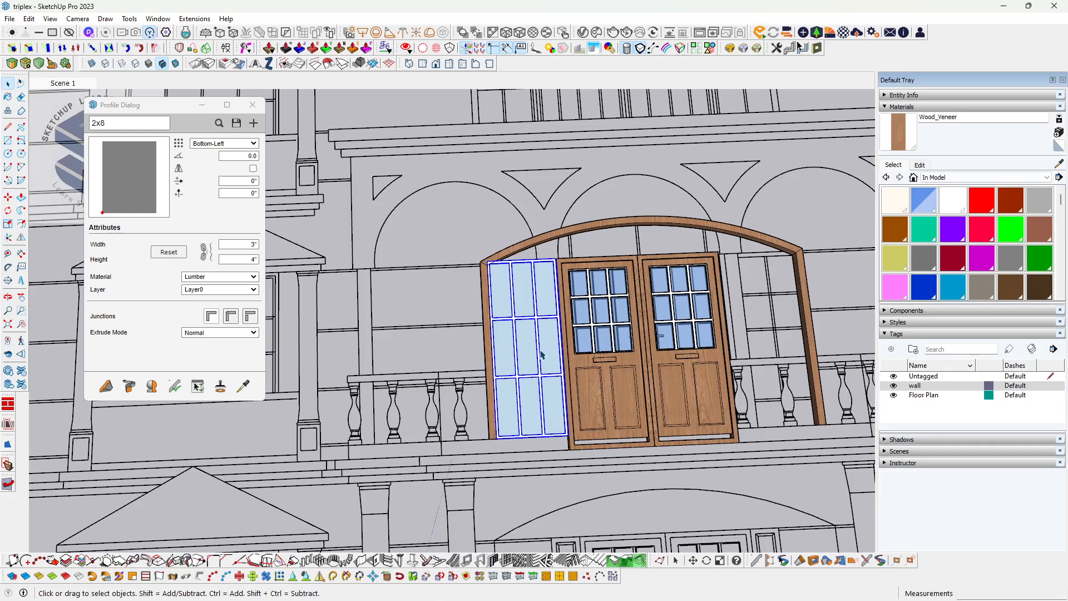
key("Delete")
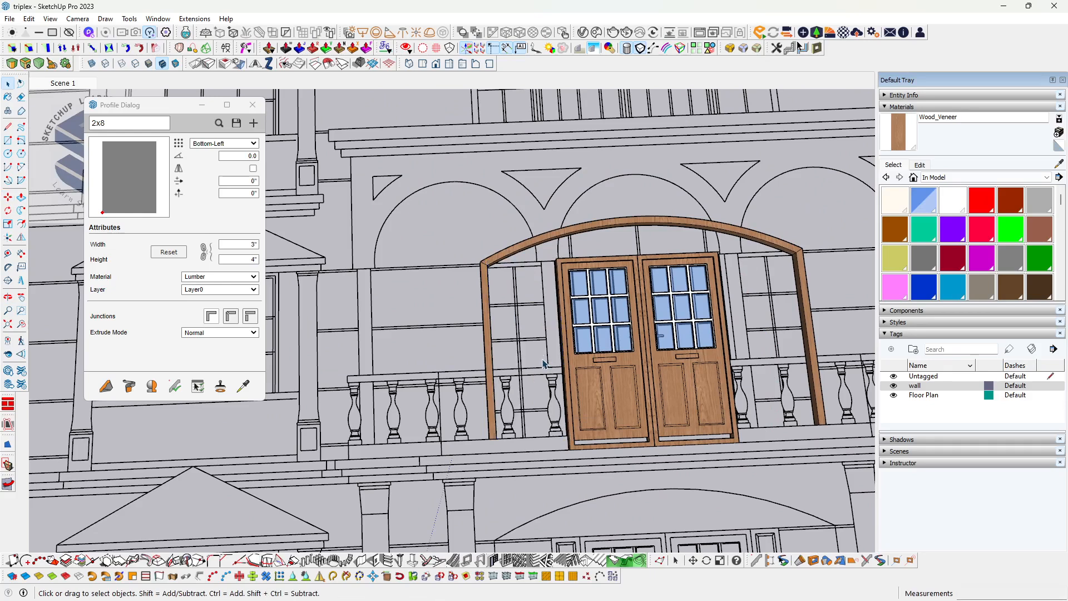
key("ctrl+z")
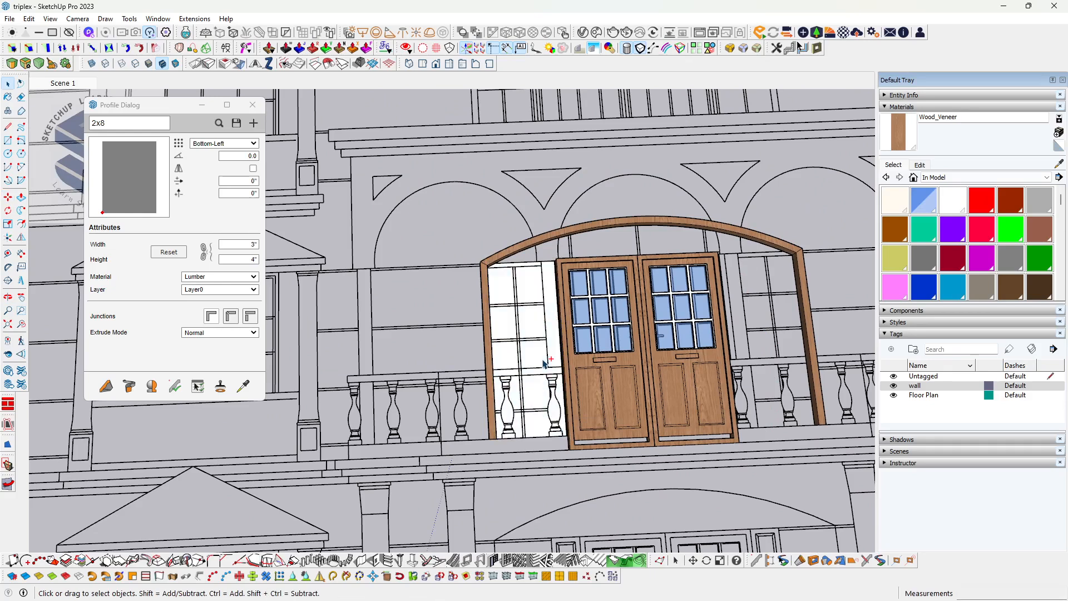
- Create a divided panel on the left sidelight face with 5 rows, 3 columns, 2" depth, 1" frame and 1" dividers
left_click(539, 316)
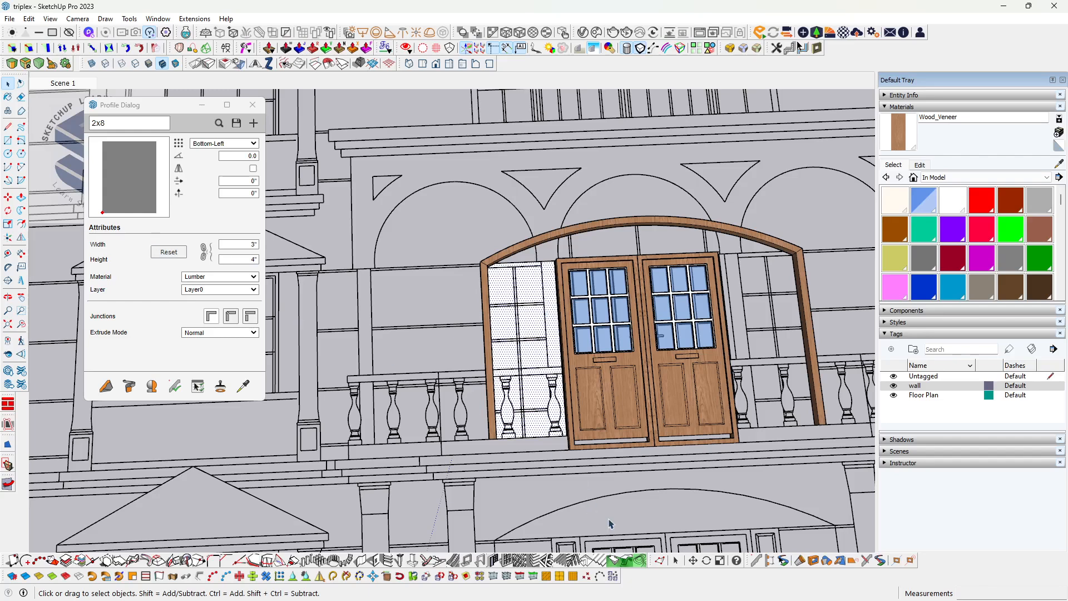
left_click(508, 561)
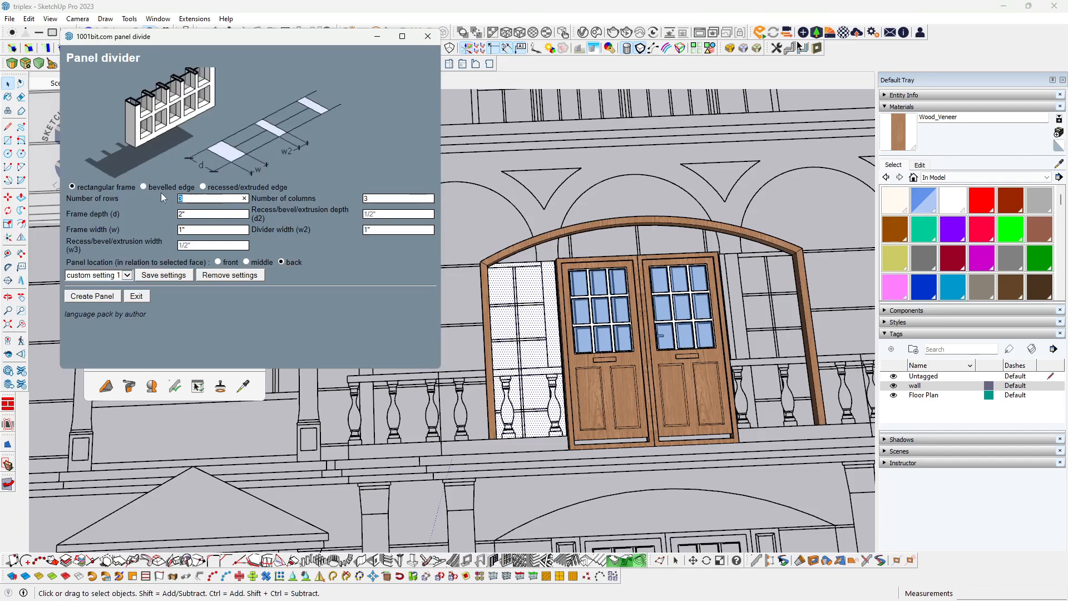
left_click(109, 301)
middle_click_drag(572, 388, 533, 327)
scroll(532, 326, "up", 3)
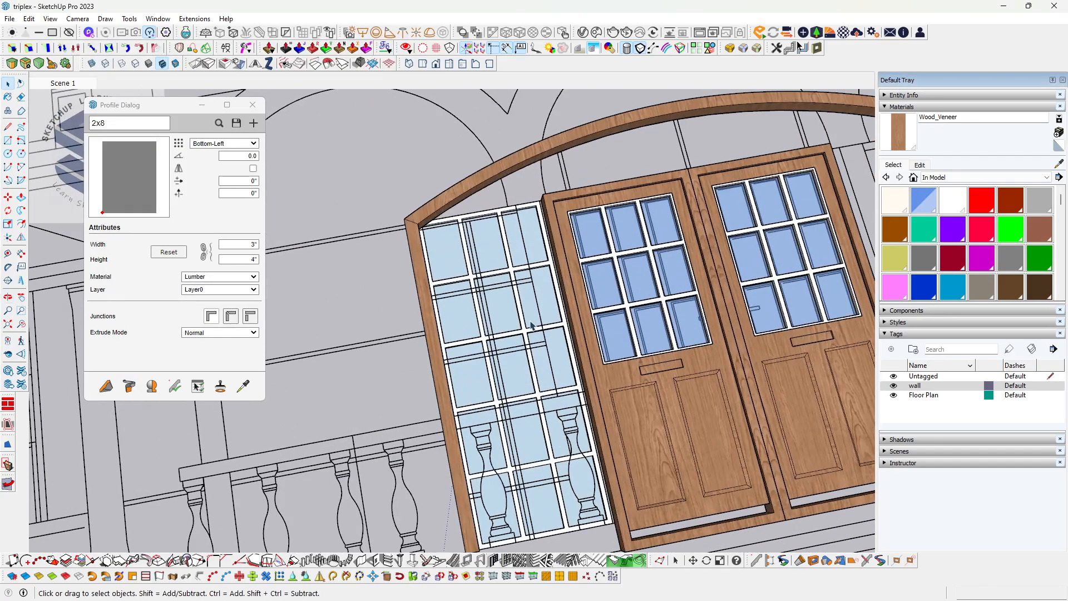
- Open the left sidelight panel for editing and paint all its frame and divider faces with the Wood_Veneer material
left_click(500, 345)
scroll(500, 346, "down", 5)
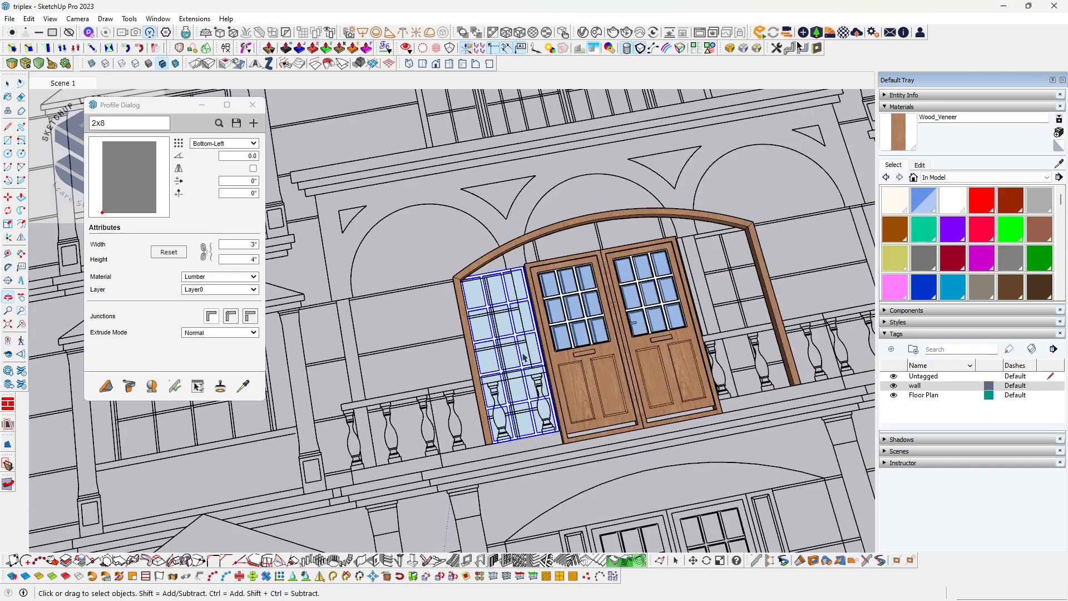
scroll(519, 450, "up", 4)
scroll(518, 450, "up", 1)
middle_click_drag(513, 445, 604, 314)
scroll(604, 315, "up", 4)
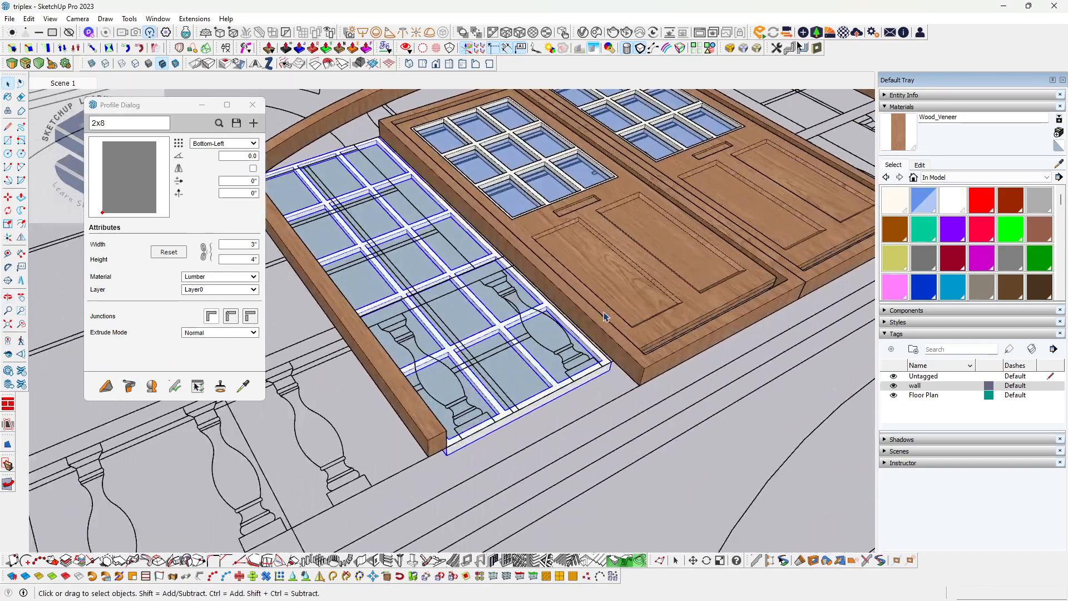
middle_click_drag(577, 348, 523, 384)
scroll(520, 385, "up", 2)
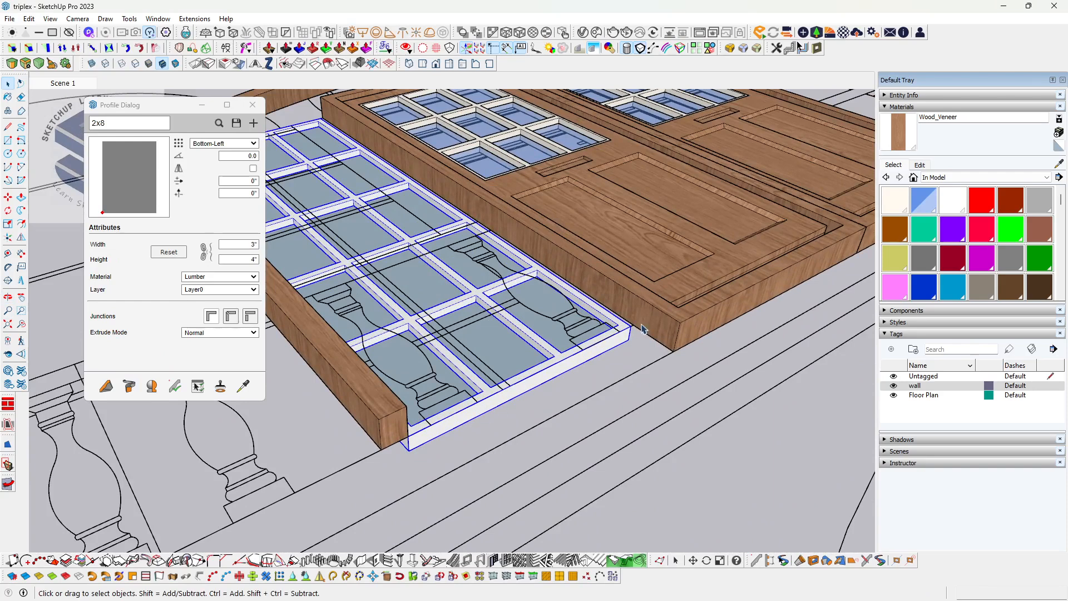
triple_click(588, 360)
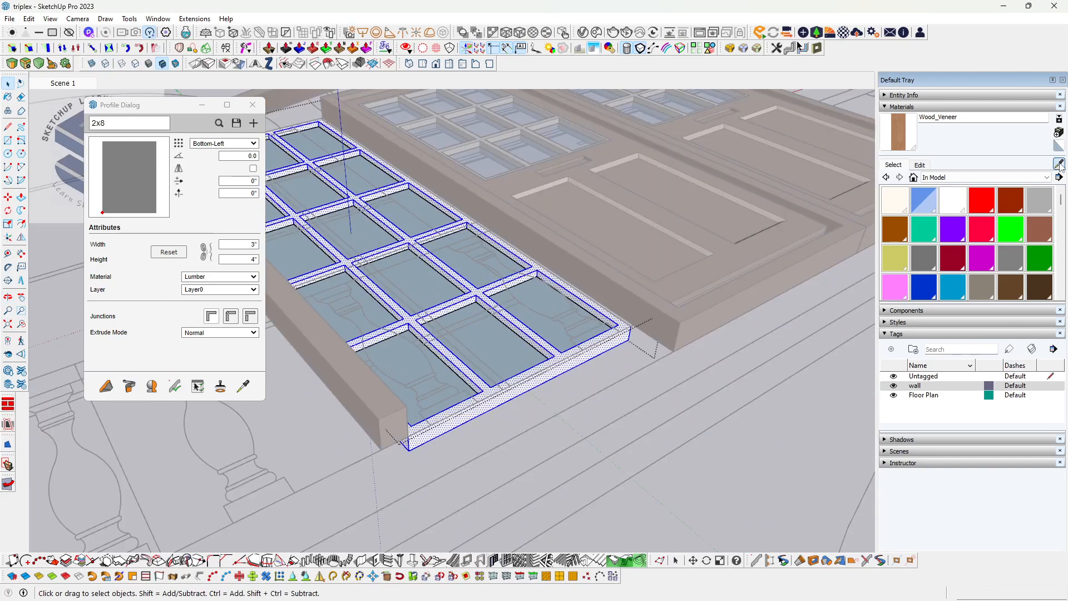
key("b")
left_click(620, 309)
middle_click_drag(620, 310, 622, 343)
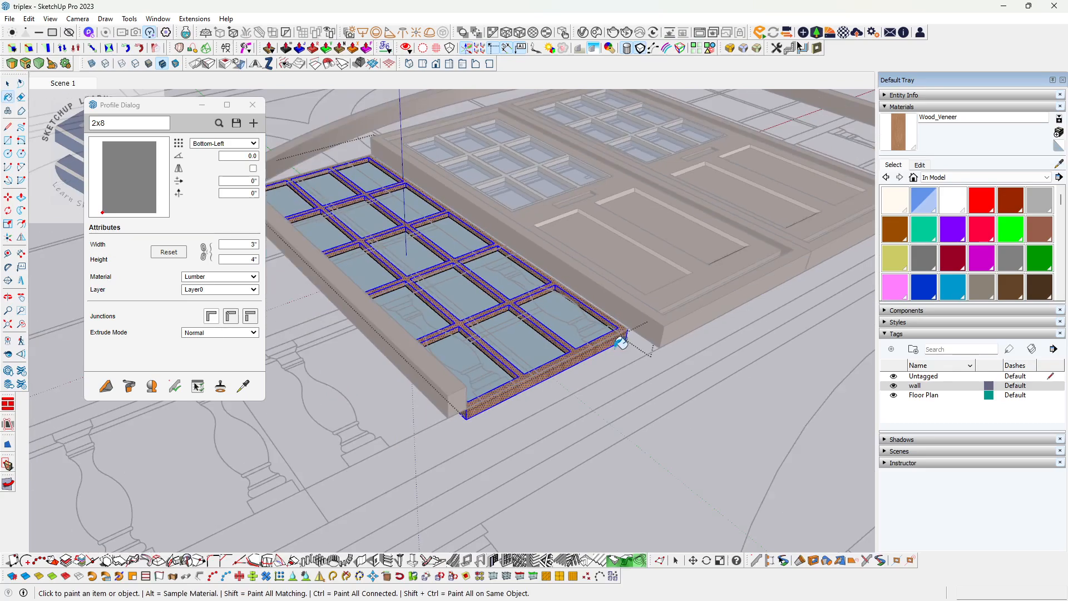
- Finish editing the left sidelight panel and move it about 3" perpendicular to the wall within the arched frame
key("space")
scroll(545, 375, "up", 3)
left_click(549, 376)
left_click(534, 377)
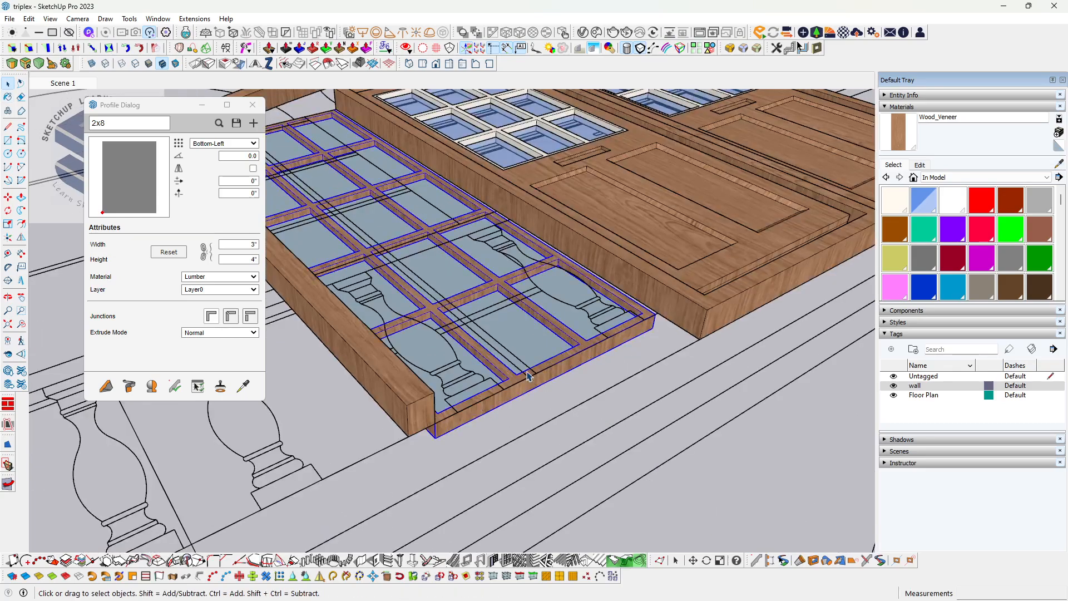
scroll(441, 432, "up", 4)
key("m")
left_click(437, 429)
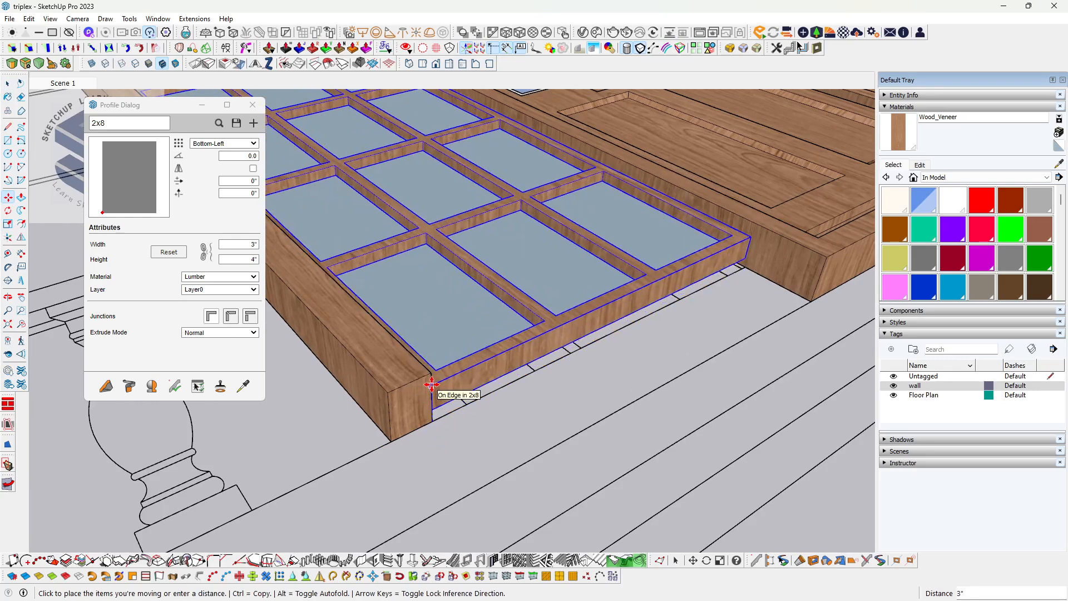
left_click(432, 385)
middle_click_drag(448, 368, 310, 422)
scroll(310, 422, "down", 7)
middle_click_drag(443, 384, 574, 404)
key("space")
scroll(568, 400, "up", 2)
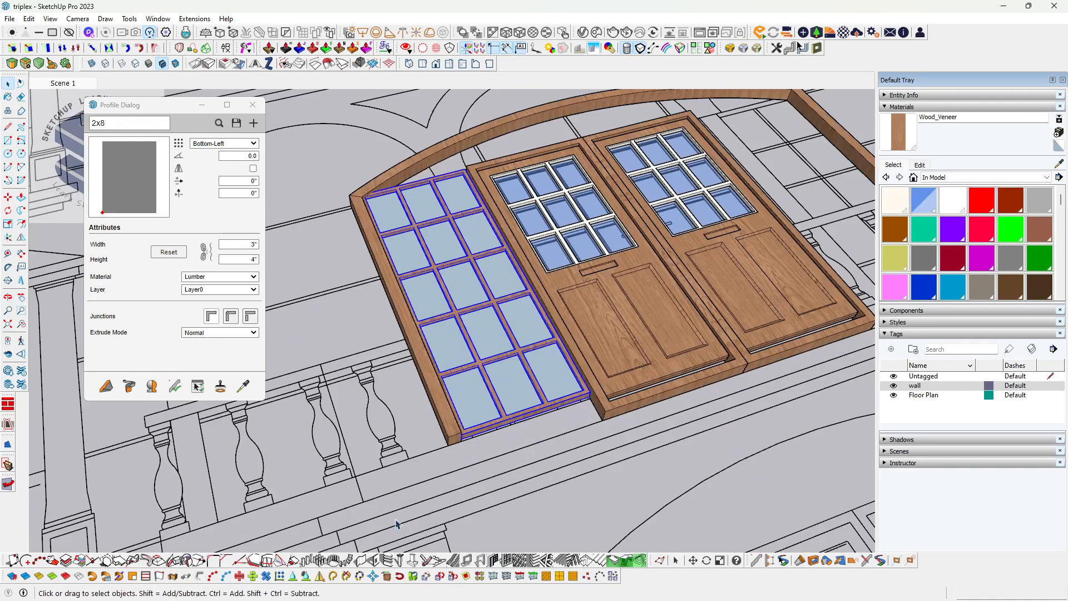
left_click(320, 576)
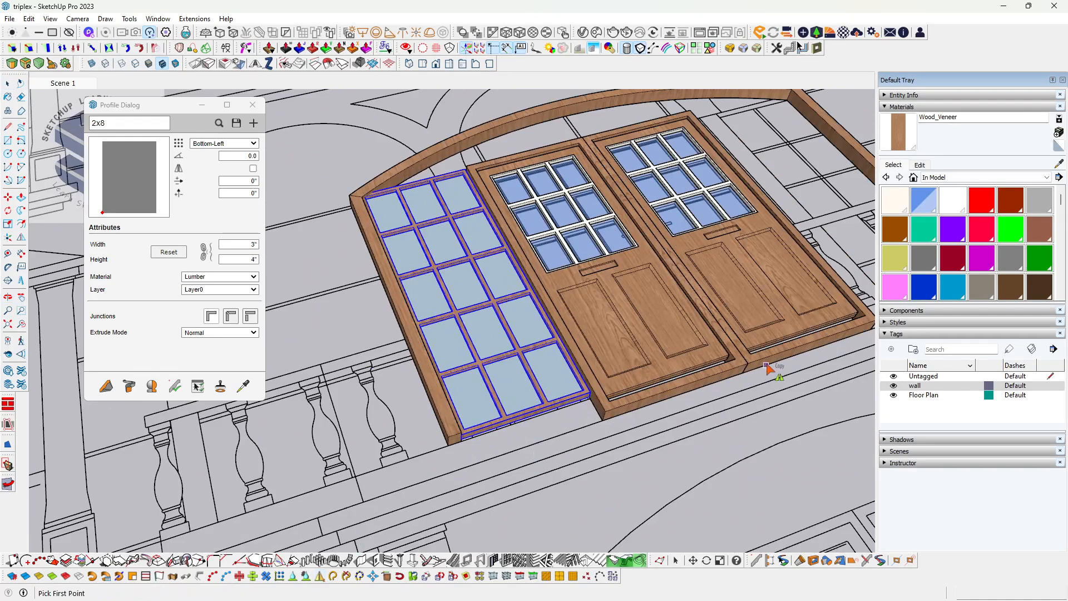
middle_click_drag(767, 367, 716, 395)
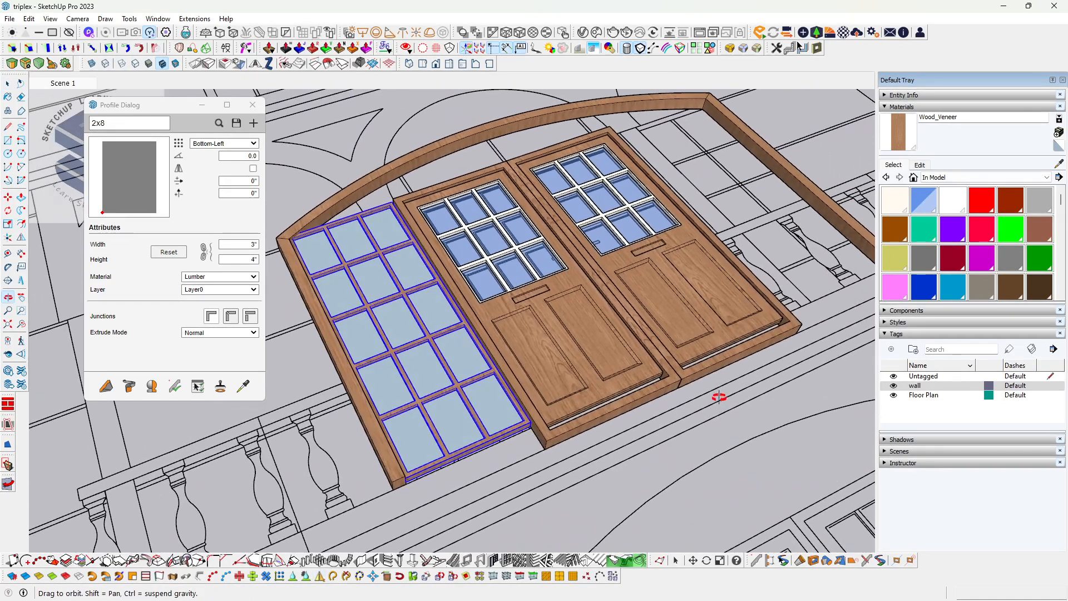
left_click(682, 380)
key("Escape")
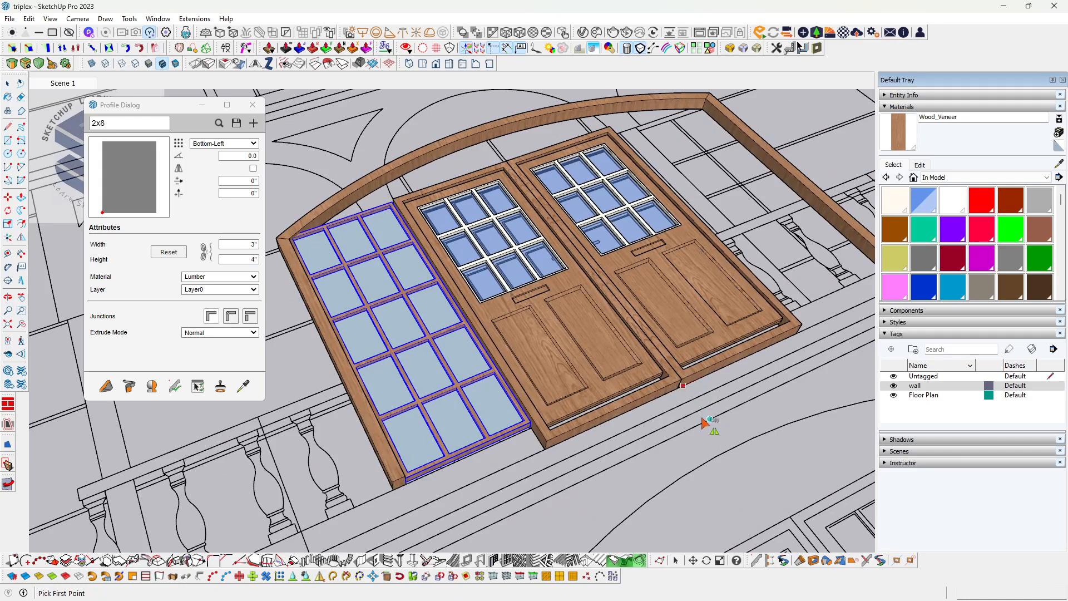
key("space")
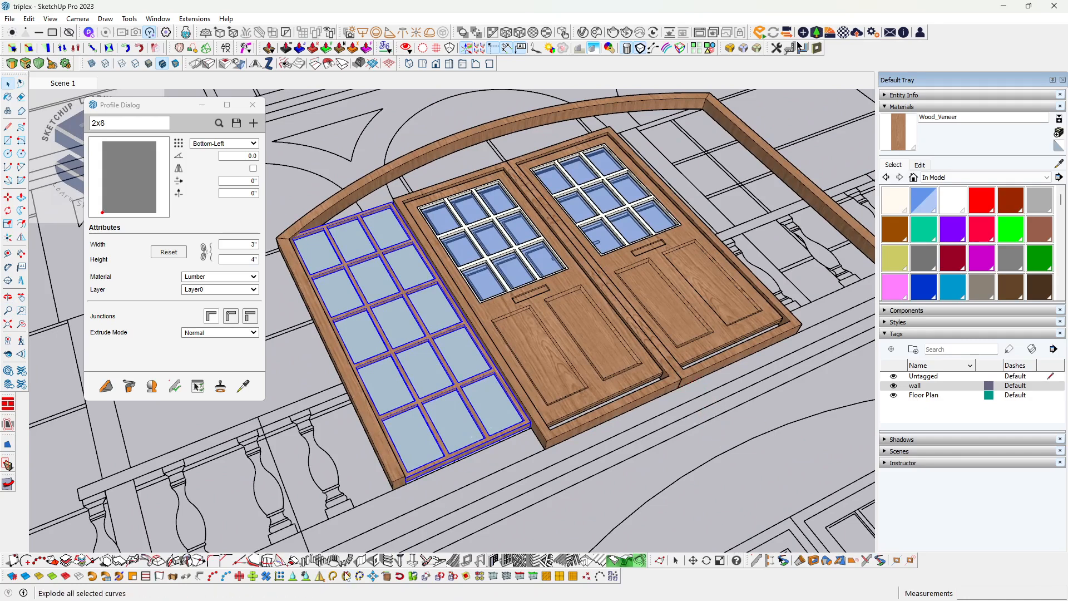
left_click(320, 577)
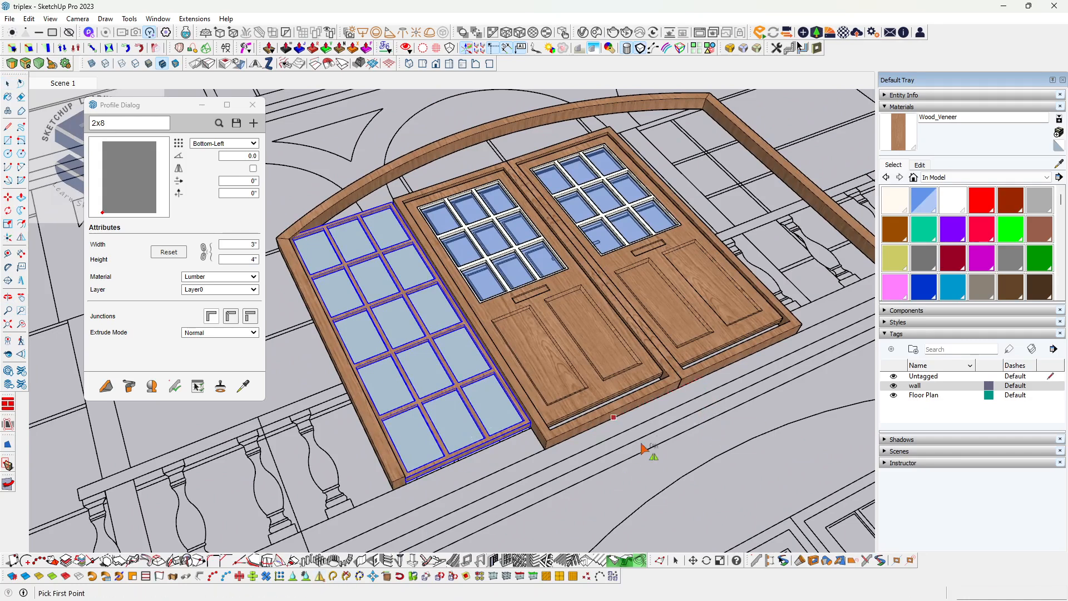
left_click(682, 385)
key("space")
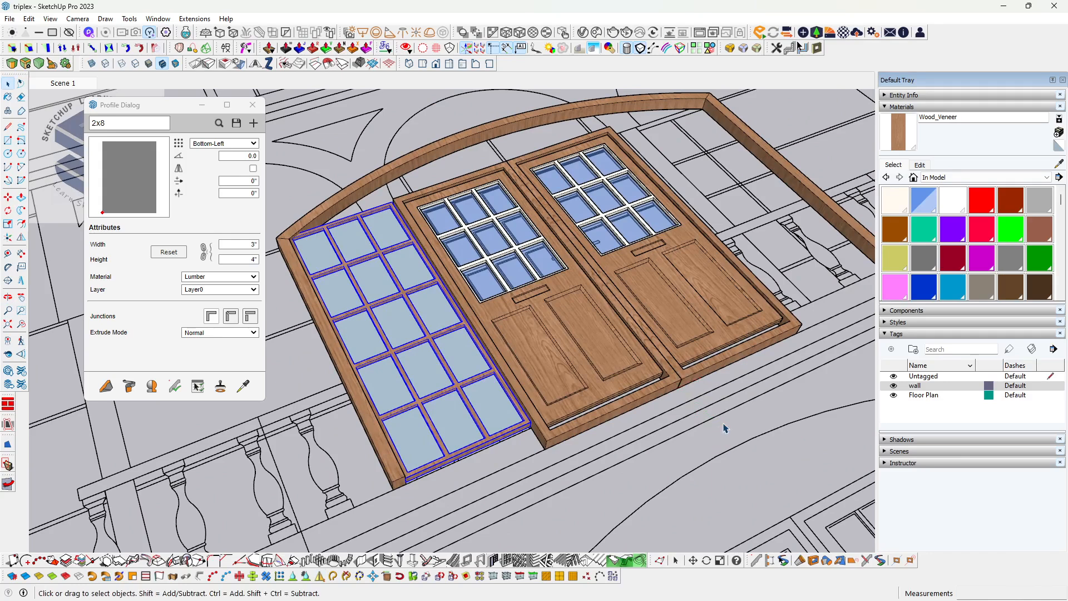
- Try to mirror the left sidelight panel using points on the lower edge between the two doors
left_click(726, 428)
left_click(484, 445)
left_click(315, 579)
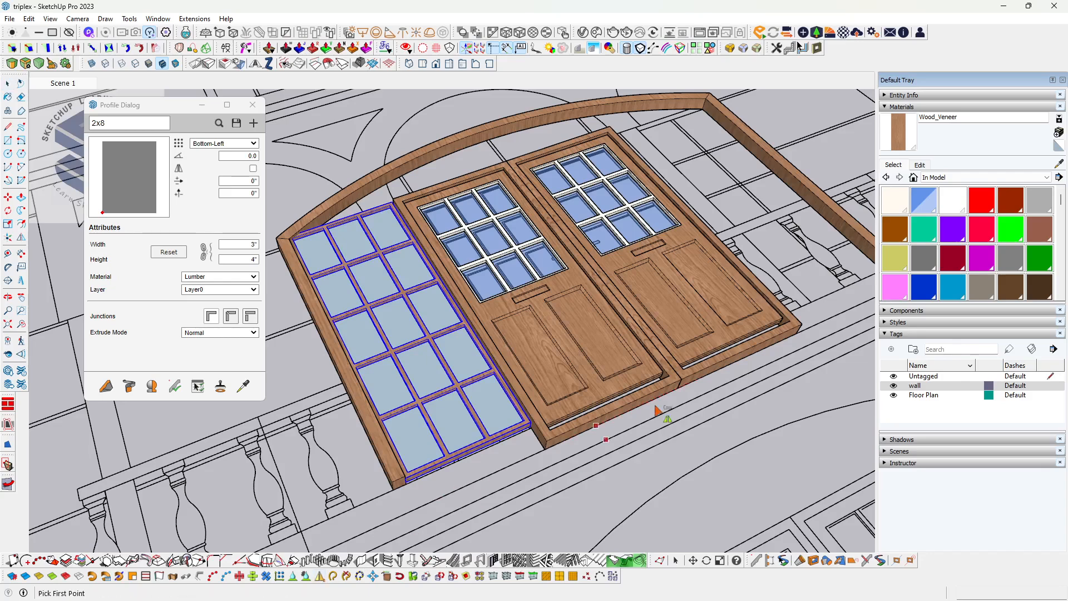
left_click(678, 388)
left_click(688, 383)
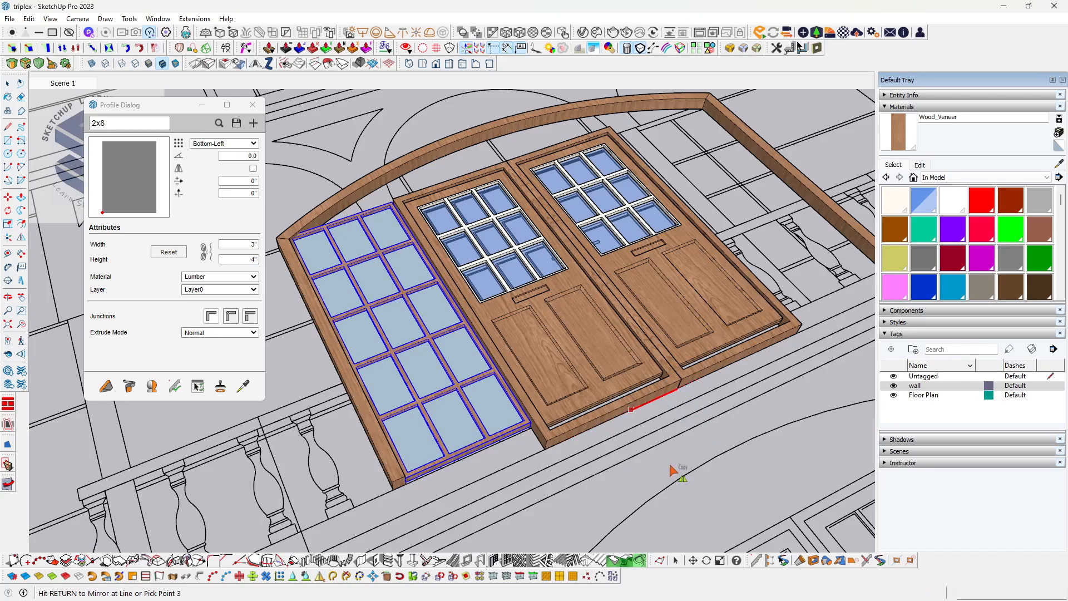
left_click(703, 422)
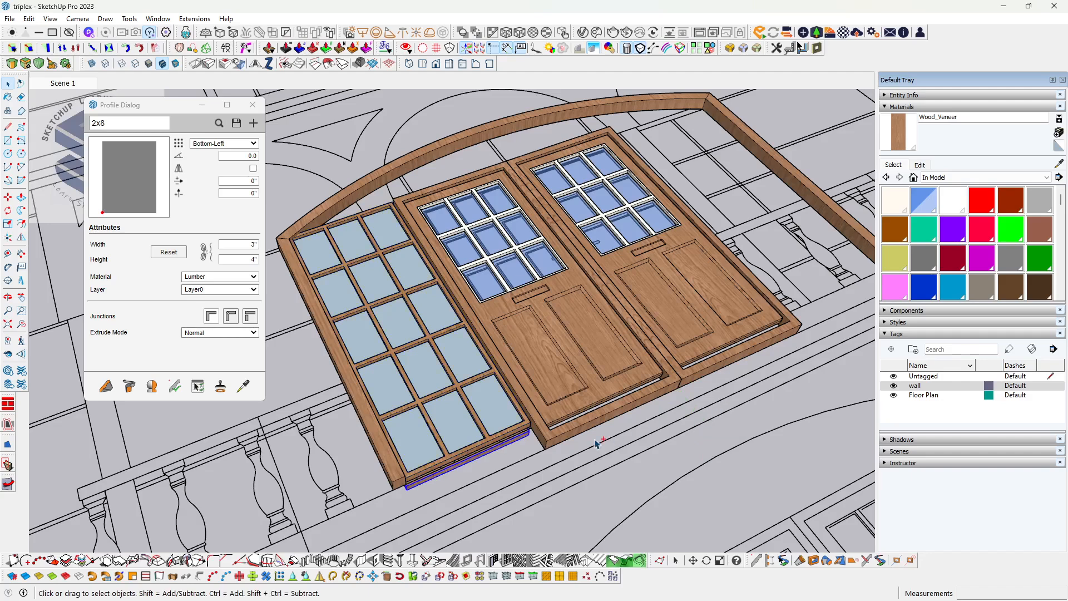
- Mirror a copy of the left sidelight panel to the other side of the doors, across the plane midway between the two doors
left_click(477, 427)
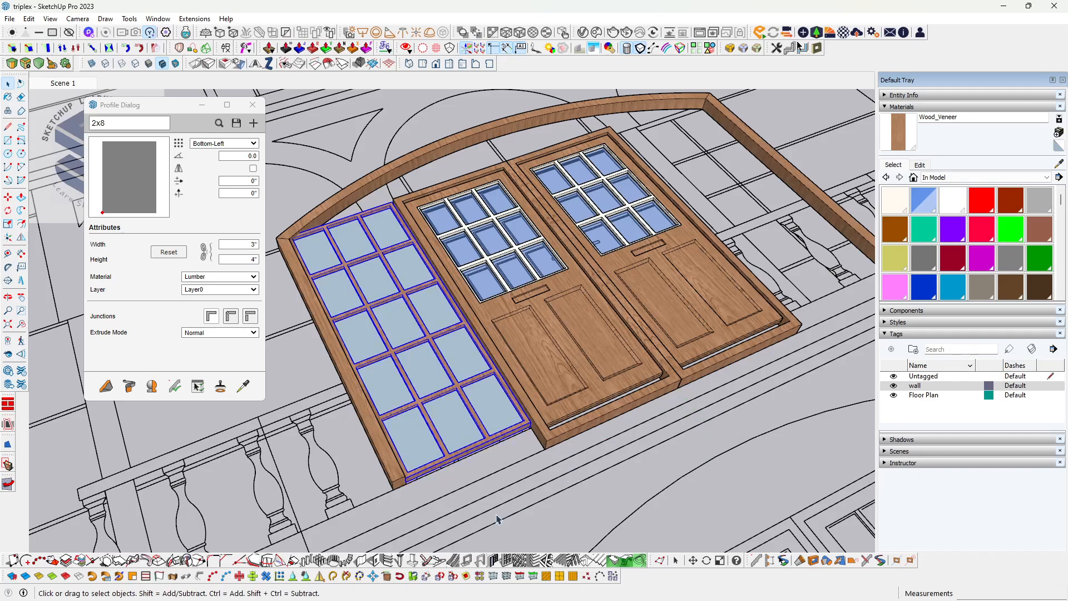
left_click(320, 577)
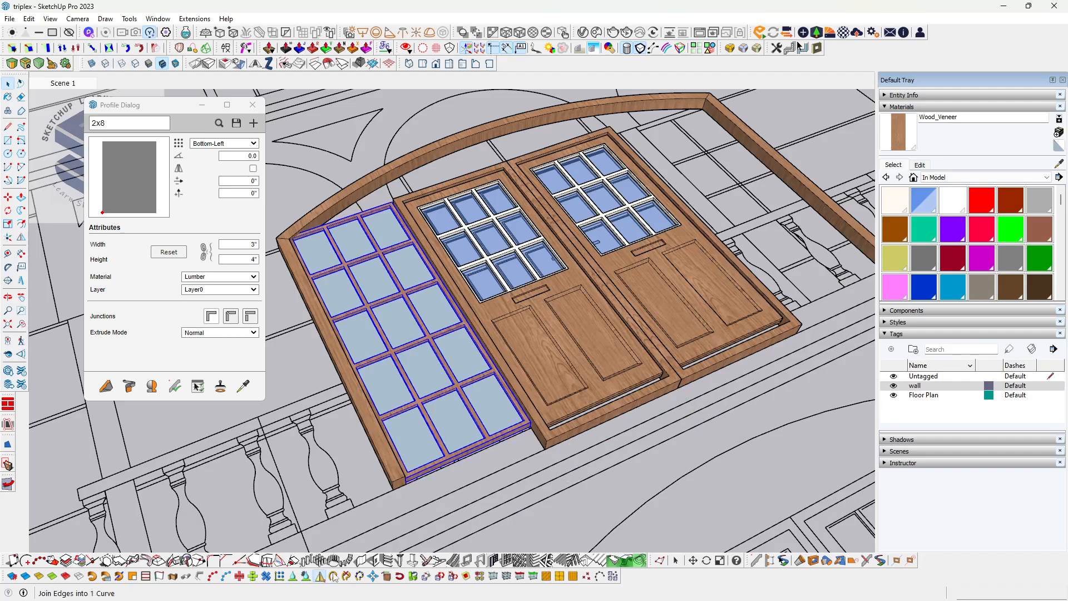
left_click(681, 382)
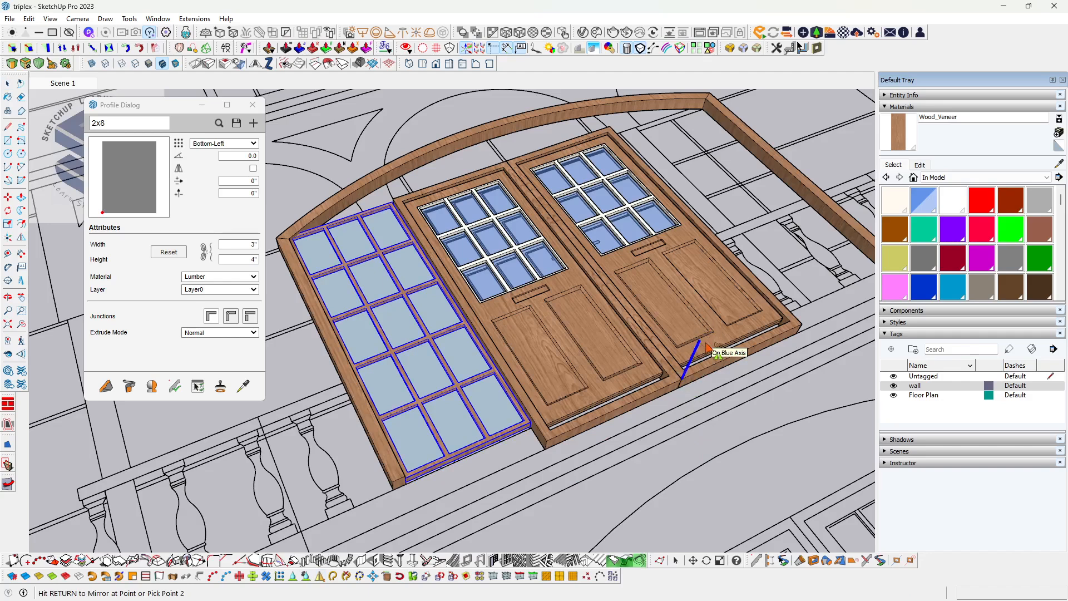
left_click(701, 341)
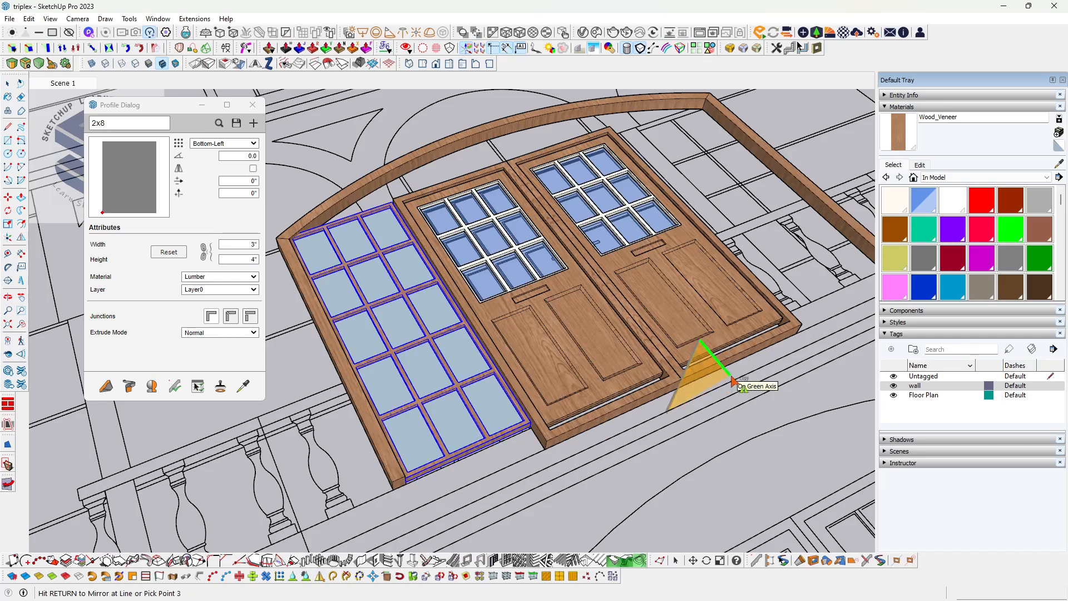
left_click(734, 383)
middle_click_drag(720, 370, 557, 407)
scroll(593, 353, "up", 5)
scroll(571, 371, "down", 5)
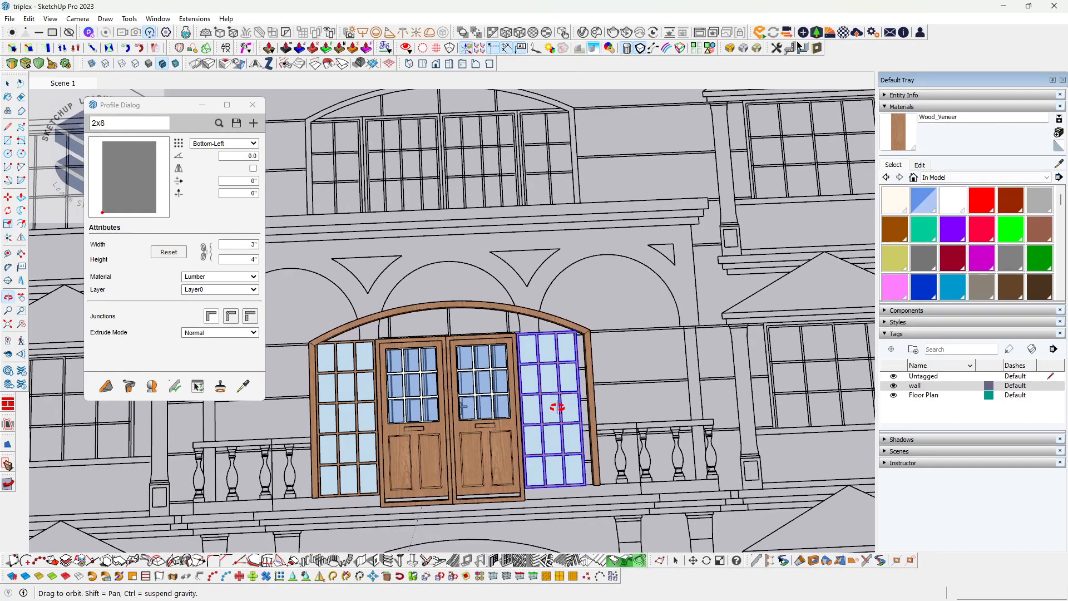
- Inspect how the mirrored right sidelight panel fits against the arched frame and the wall drawing
scroll(609, 423, "down", 4)
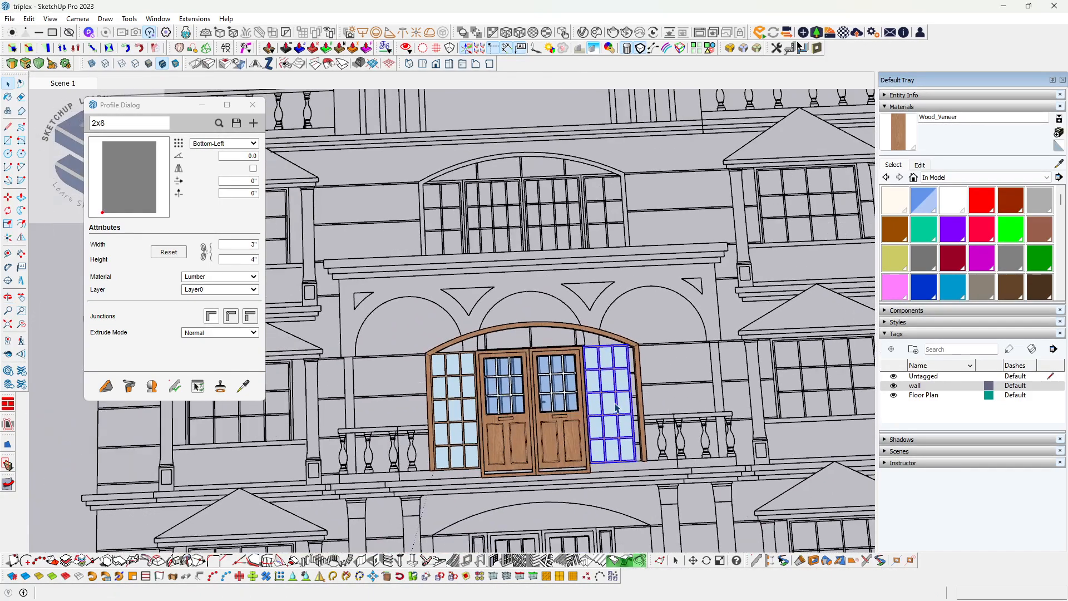
scroll(609, 427, "up", 5)
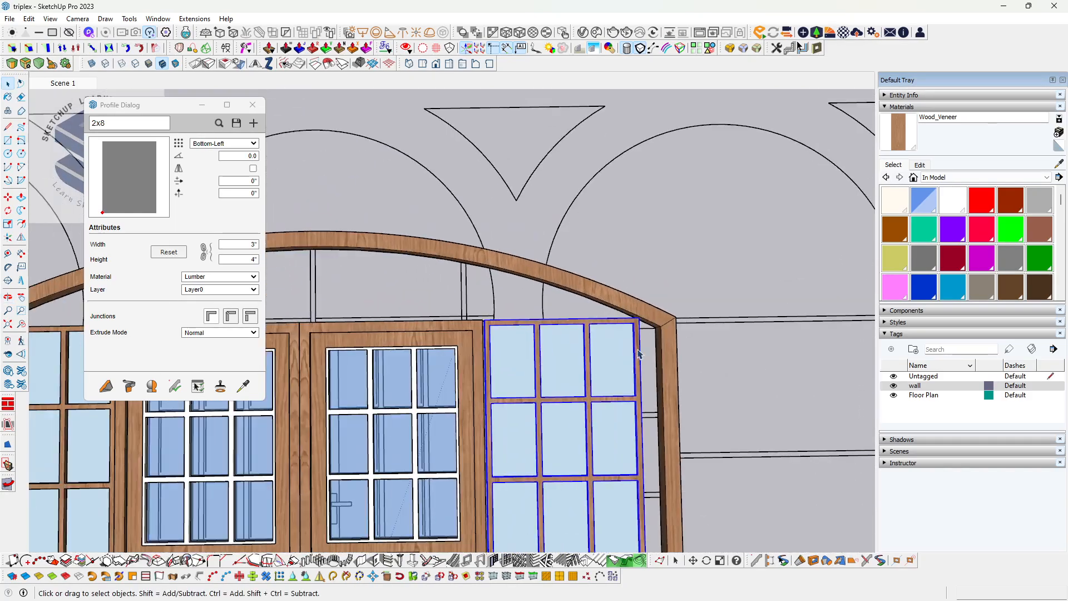
middle_click_drag(641, 339, 557, 383)
scroll(573, 406, "down", 4)
middle_click_drag(624, 396, 585, 337, "shift")
scroll(590, 374, "down", 2)
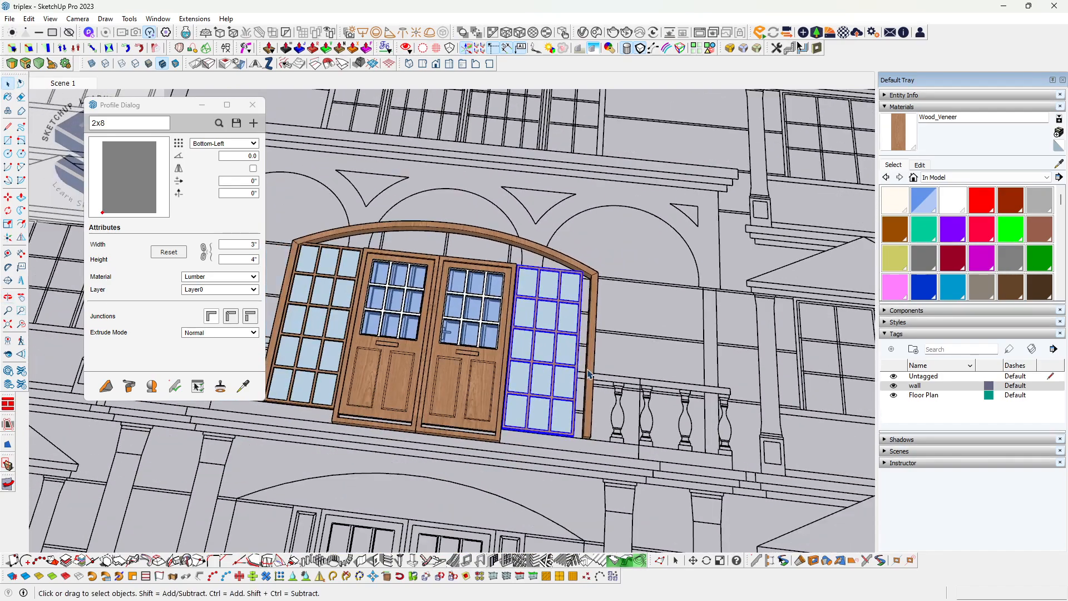
middle_click_drag(589, 384, 580, 427)
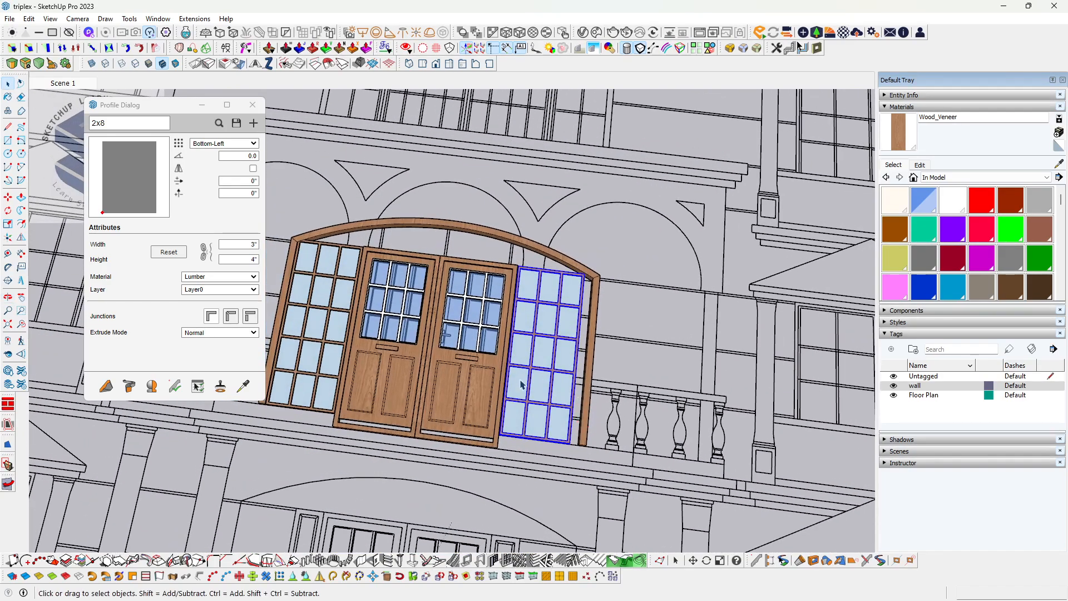
middle_click_drag(522, 384, 573, 393)
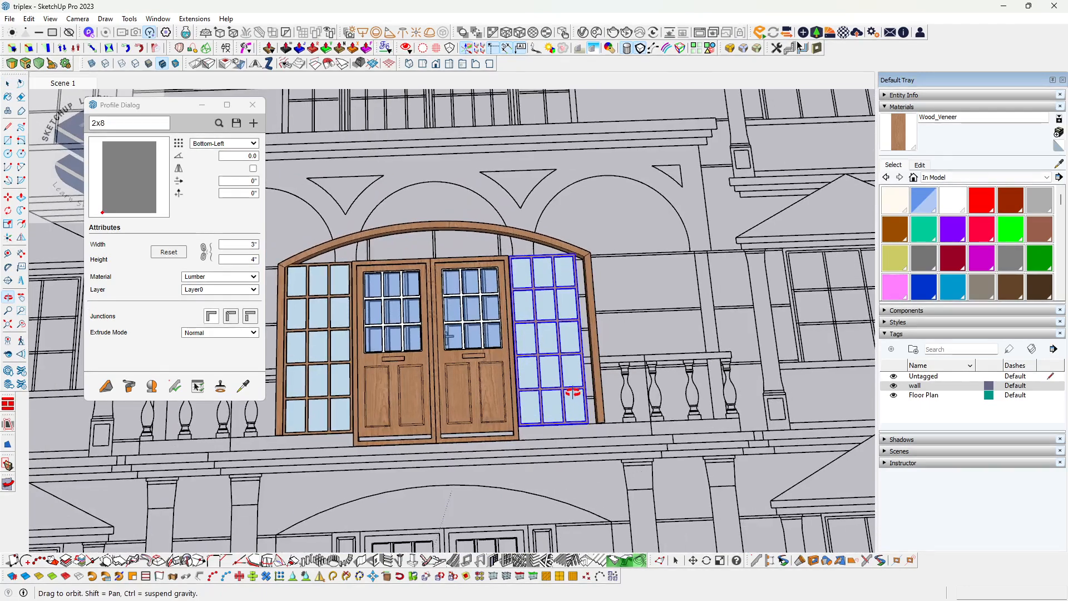
scroll(573, 393, "down", 3)
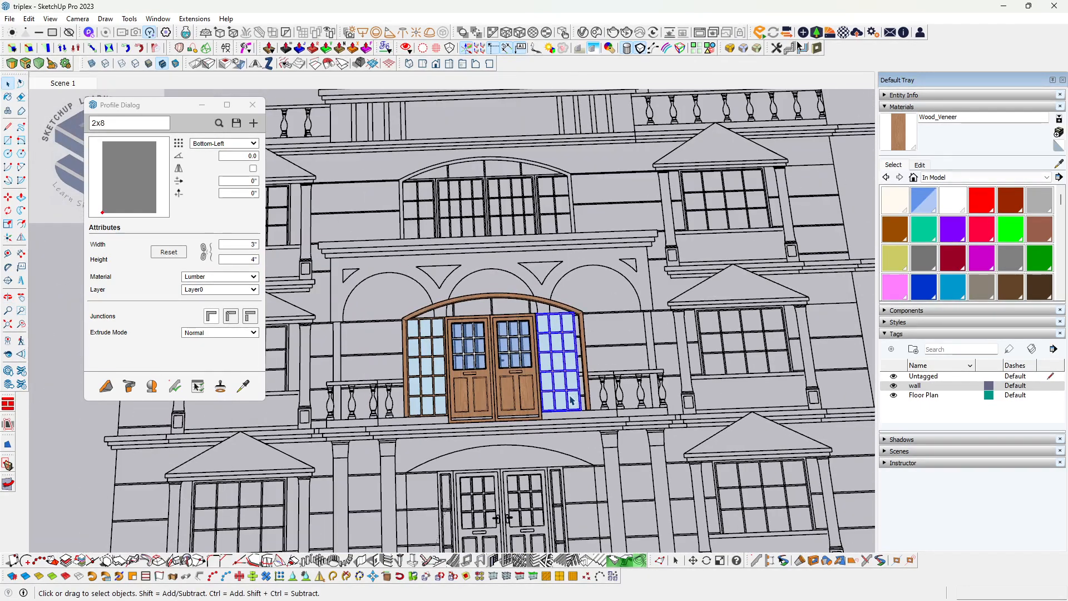
scroll(578, 362, "up", 4)
scroll(571, 357, "down", 2)
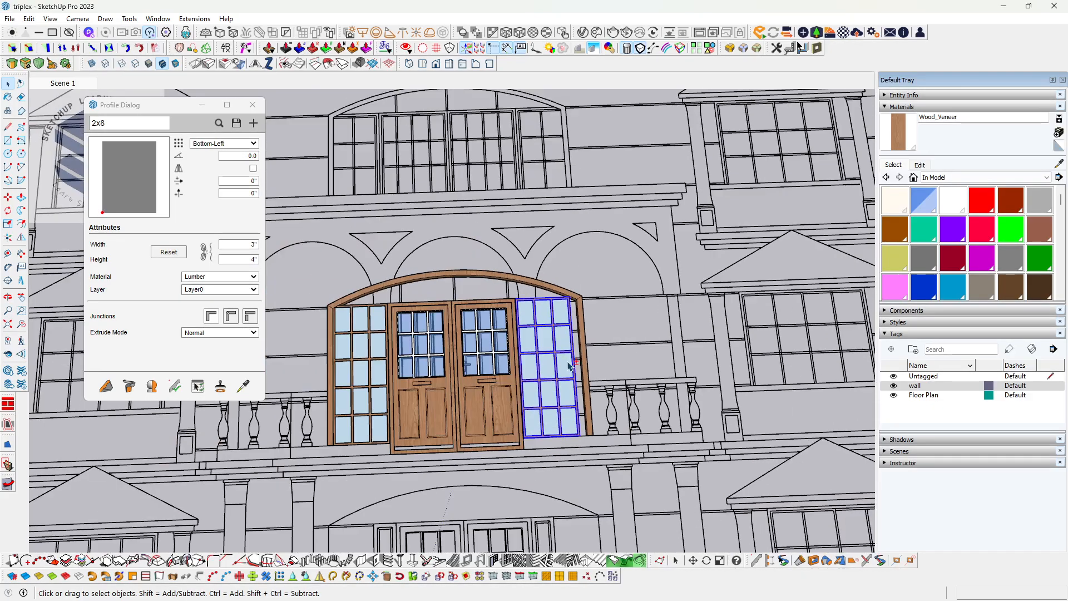
middle_click_drag(569, 360, 591, 363)
- Open the arched frame for editing and stretch its right side inward about 4" to meet the right sidelight panel
scroll(569, 365, "up", 2)
left_click(593, 355)
double_click(593, 353)
scroll(611, 378, "down", 2)
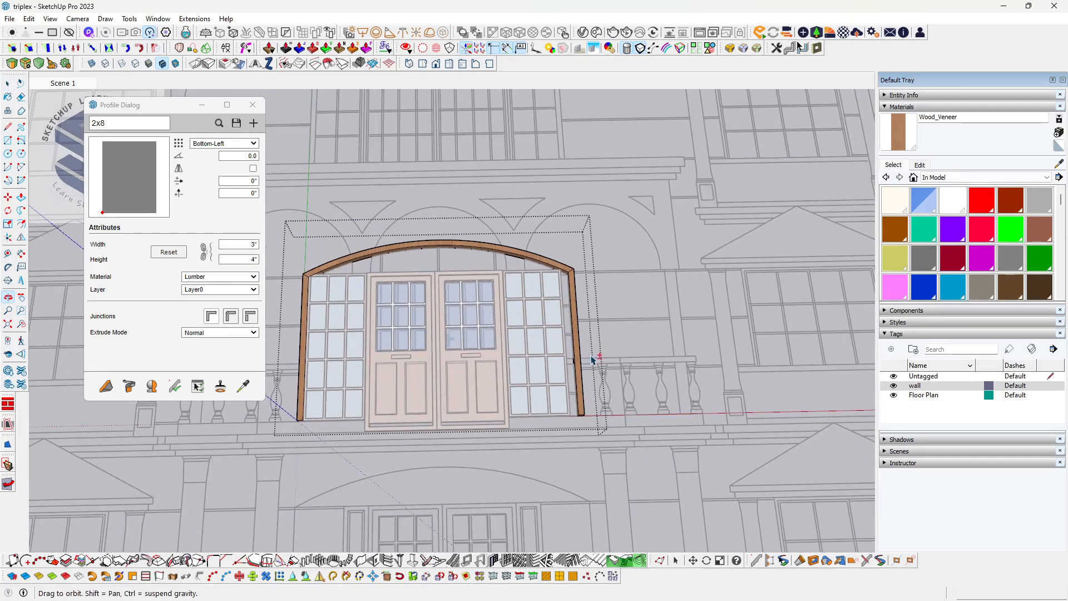
left_click(8, 465)
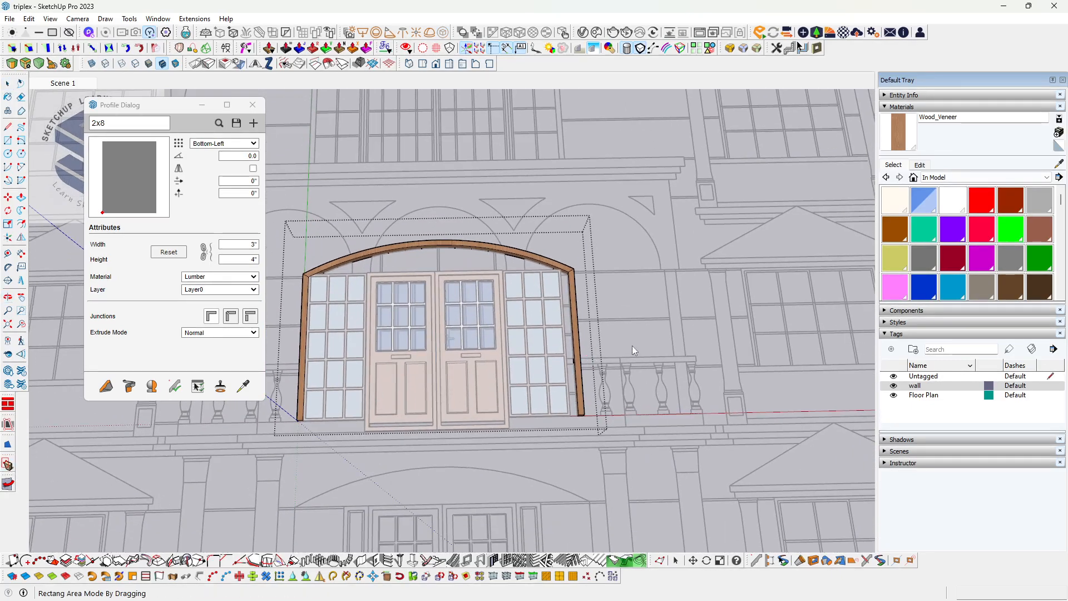
left_click_drag(527, 229, 637, 469)
scroll(573, 275, "up", 10)
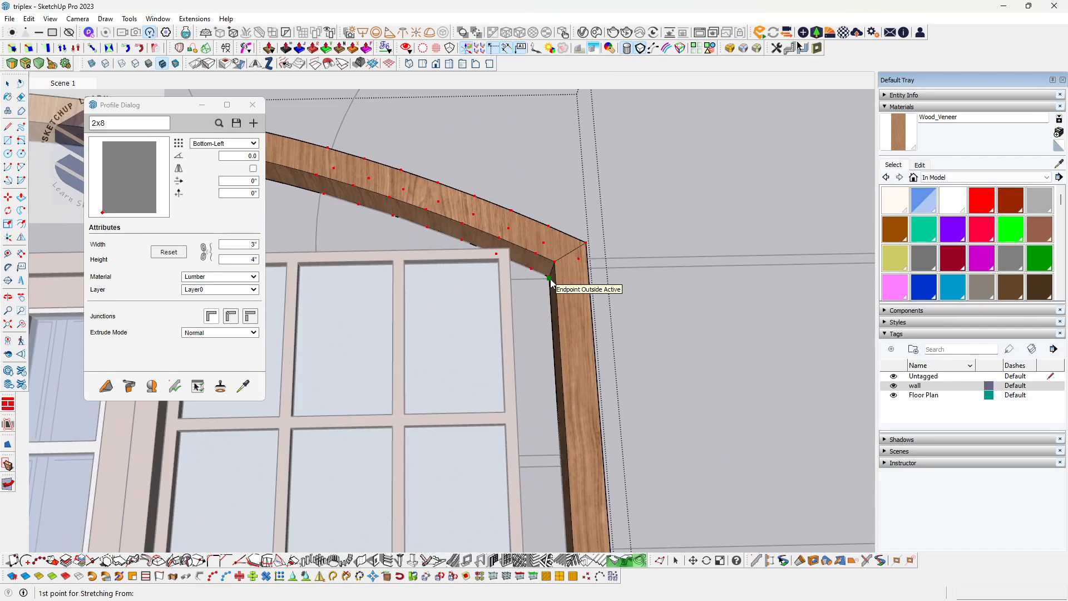
middle_click_drag(520, 282, 467, 292)
scroll(560, 295, "up", 2)
left_click(561, 294)
scroll(509, 295, "up", 3)
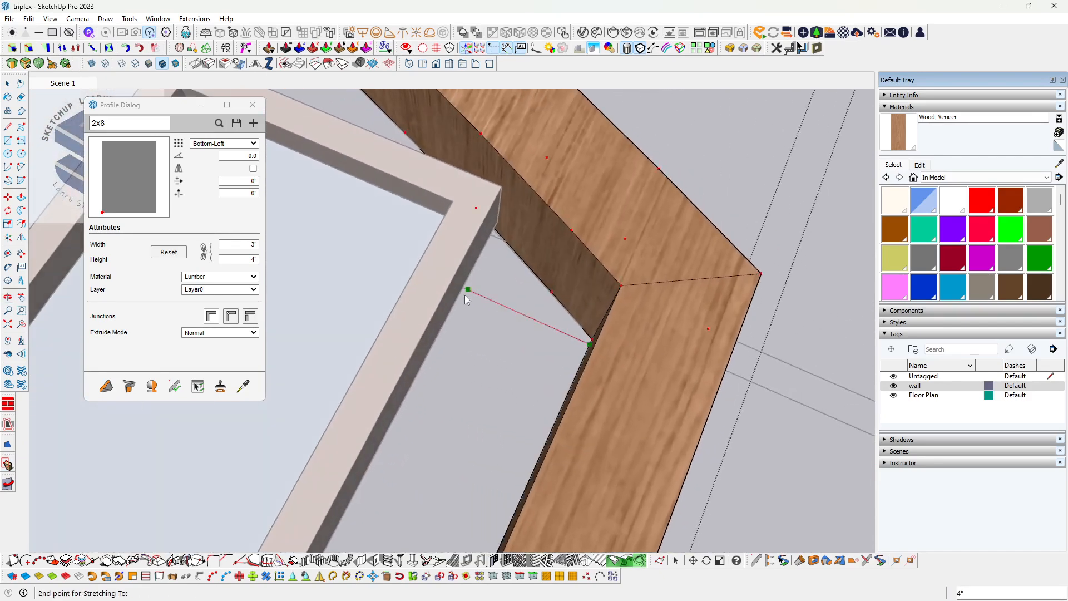
scroll(465, 291, "up", 1)
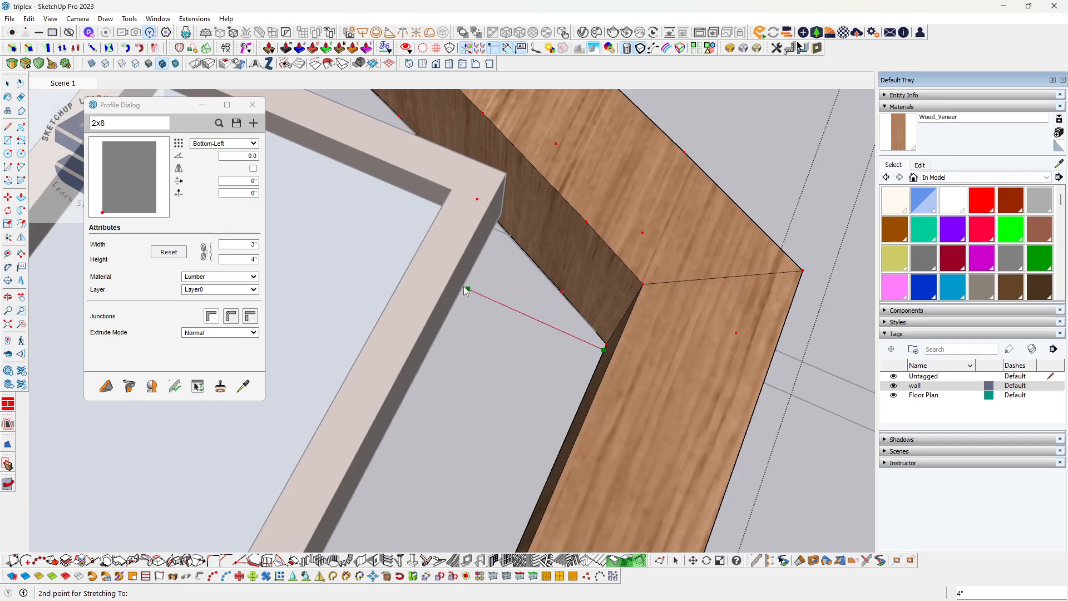
left_click(466, 291)
- Examine the right part of the arch and its upper corner after the stretch
scroll(463, 286, "down", 5)
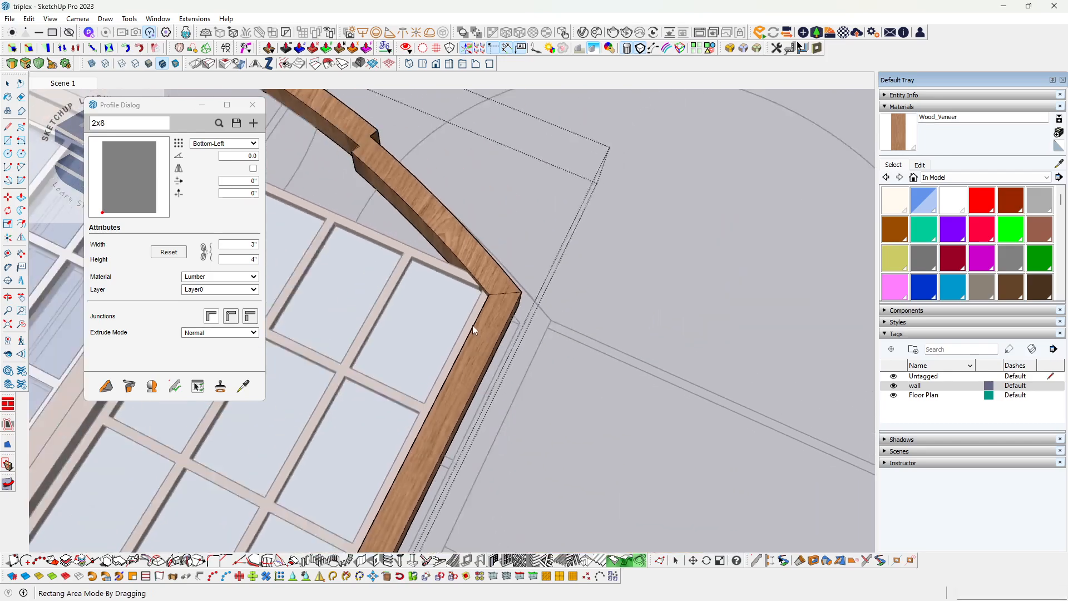
scroll(472, 325, "down", 3)
middle_click_drag(477, 327, 556, 345)
scroll(544, 363, "down", 3)
scroll(508, 207, "up", 2)
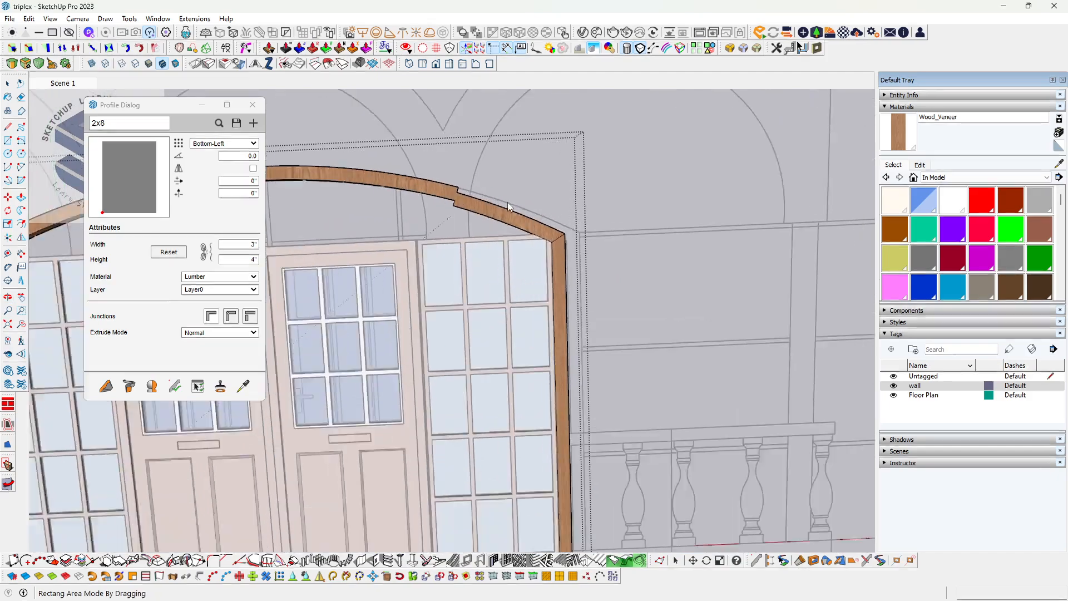
scroll(507, 211, "up", 2)
middle_click_drag(508, 232, 623, 218)
scroll(548, 241, "down", 4)
scroll(649, 302, "up", 3)
scroll(603, 224, "up", 2)
scroll(612, 223, "down", 2)
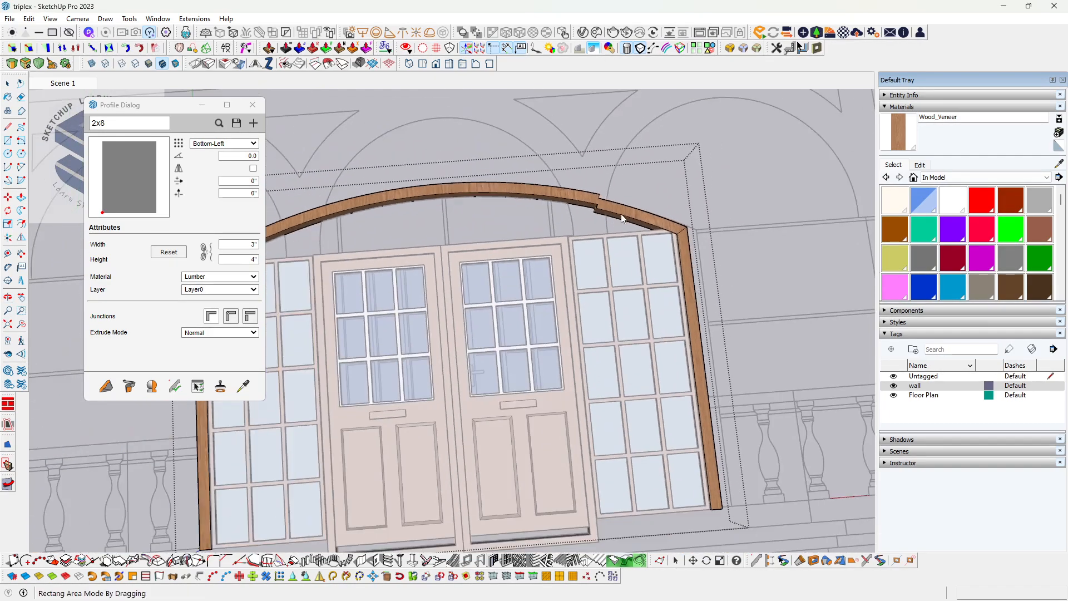
scroll(614, 216, "down", 2)
- Examine the break in the right part of the arched frame, inside and outside its group
key("space")
left_click(595, 203)
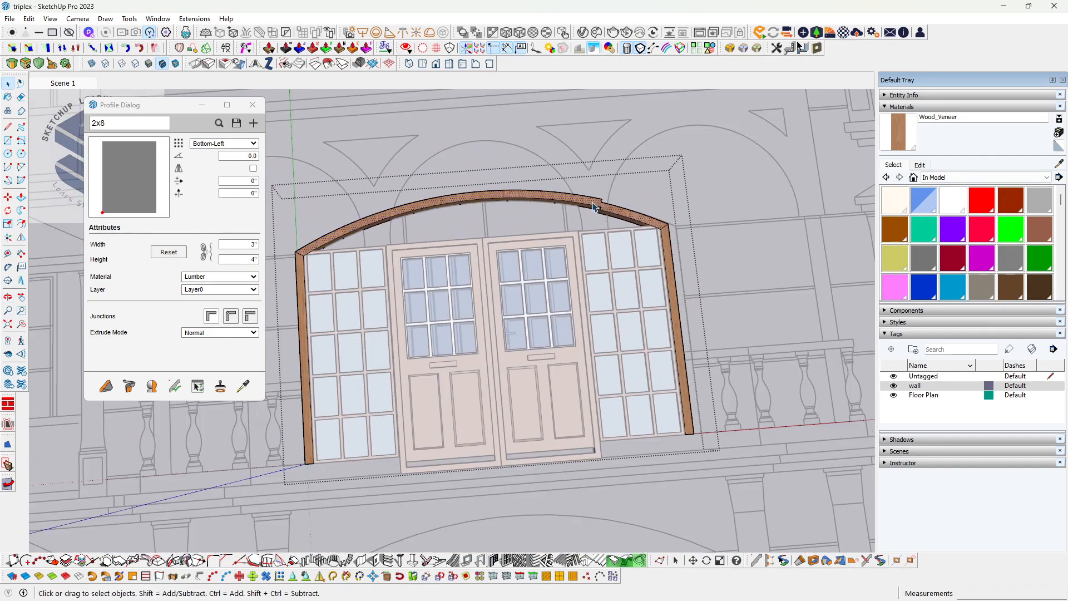
triple_click(594, 205)
left_click(593, 205)
key("Escape")
left_click(595, 207)
middle_click_drag(595, 207, 436, 186)
scroll(619, 313, "up", 2)
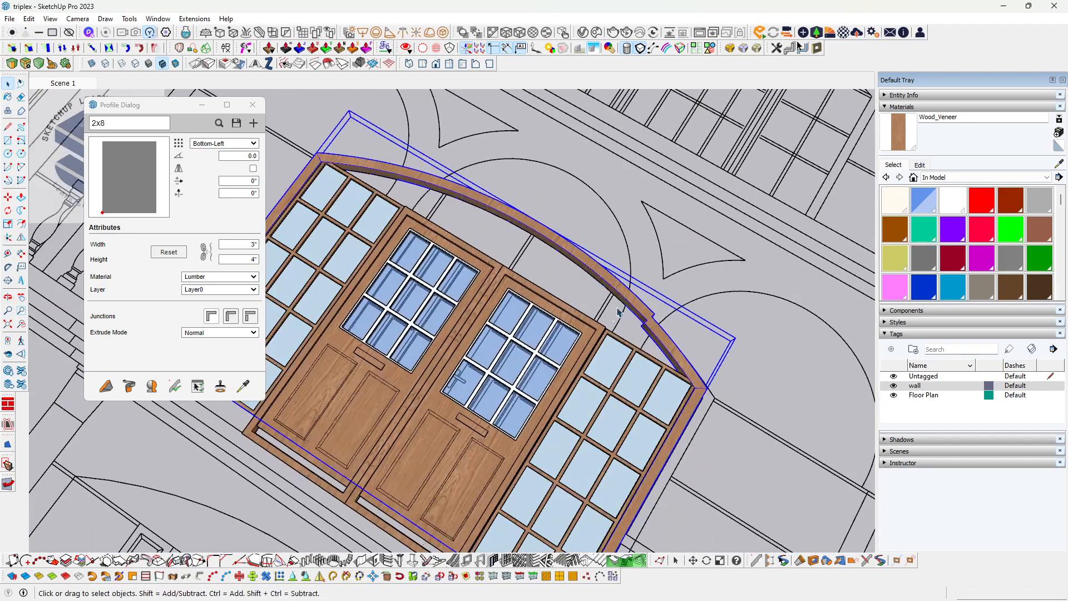
- Recheck the arched frame's faces at its upper right corner and undo the inward stretch of its right side
middle_click_drag(619, 313, 593, 307)
scroll(636, 270, "up", 2)
double_click(636, 271)
left_click(680, 311)
scroll(561, 323, "up", 2)
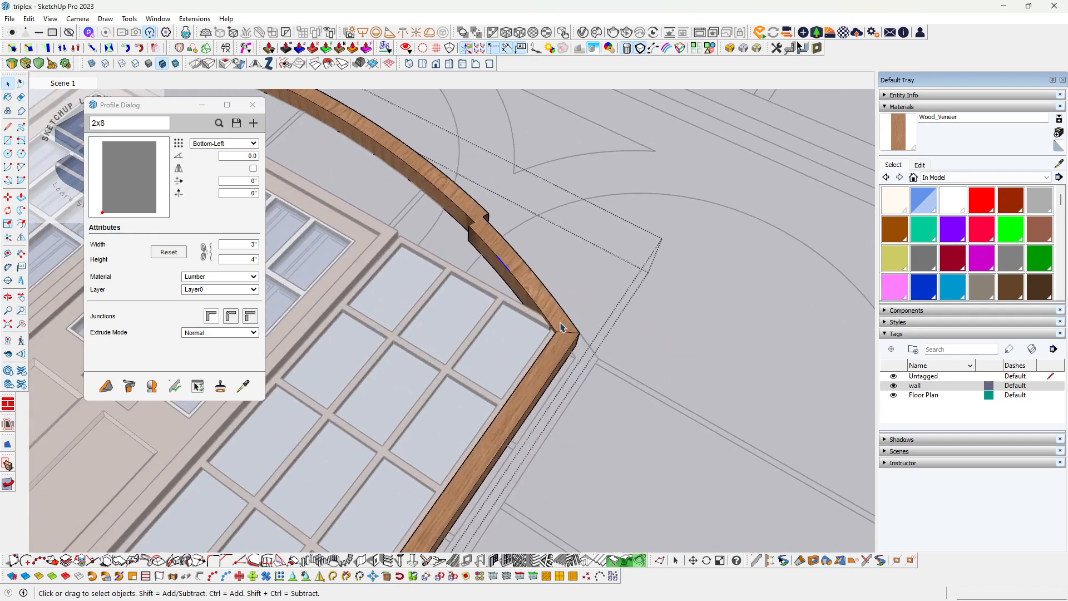
scroll(560, 323, "up", 1)
left_click(541, 292)
scroll(542, 293, "down", 3)
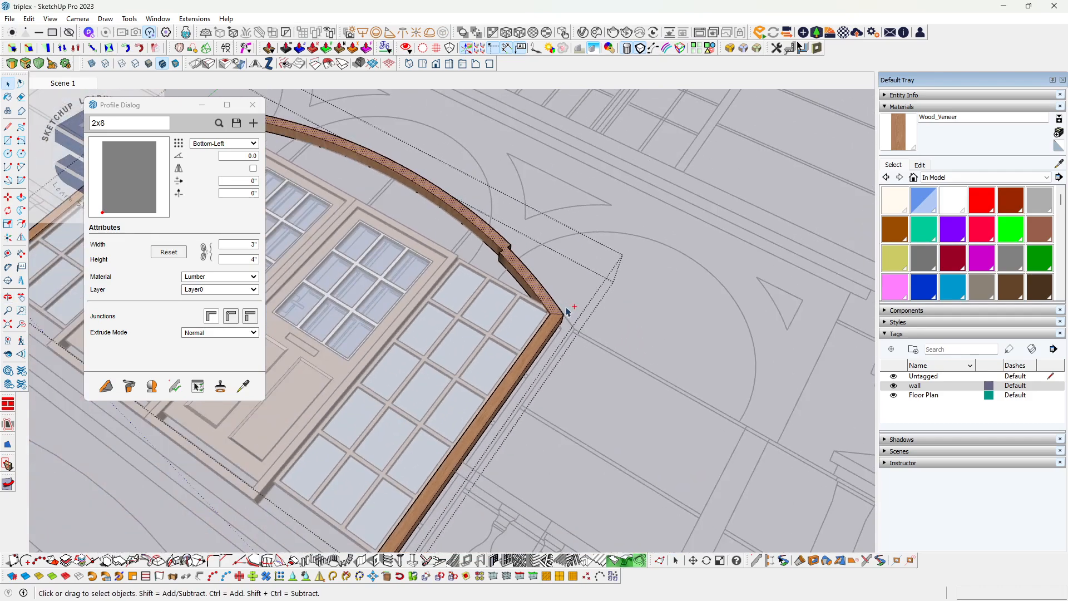
left_click(571, 315)
middle_click_drag(573, 319, 525, 336)
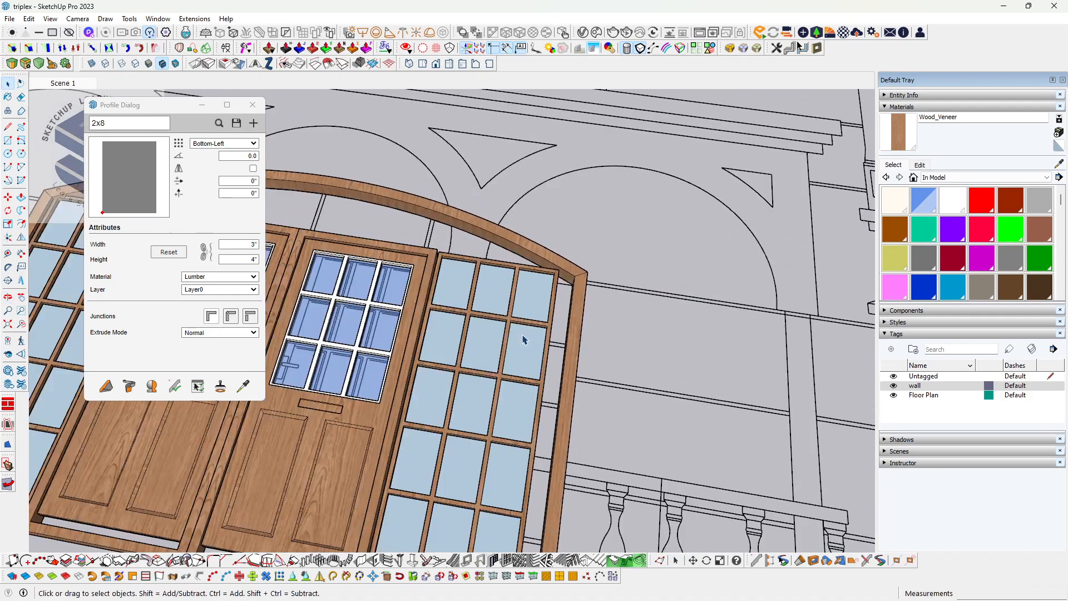
- Scale the right sidelight panel wider so its outer edge meets the arched frame's right post
left_click(505, 337)
scroll(551, 360, "up", 4)
key("s")
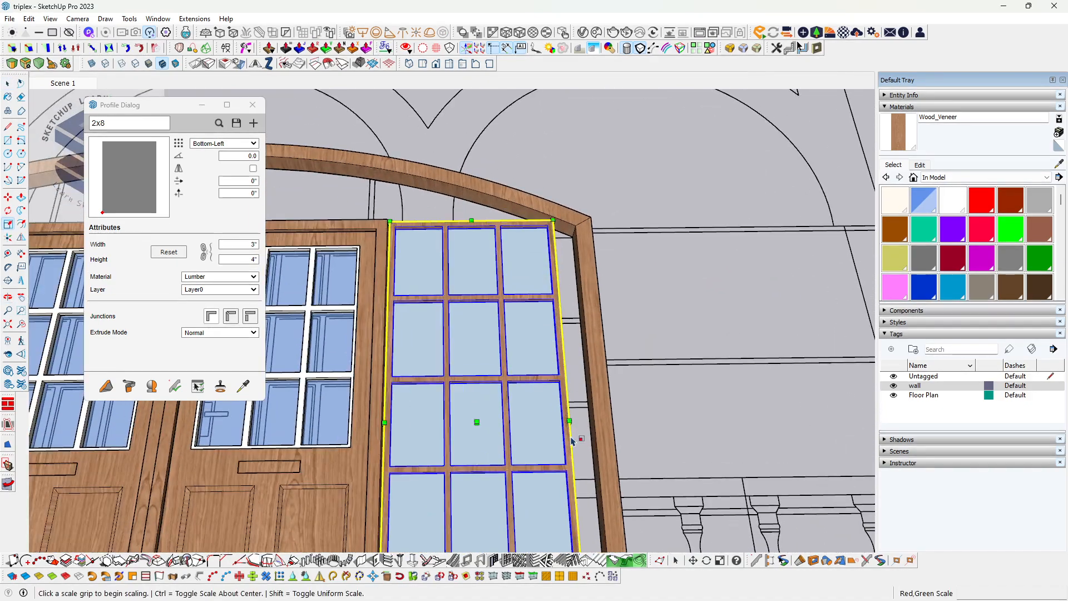
middle_click_drag(553, 368, 620, 345)
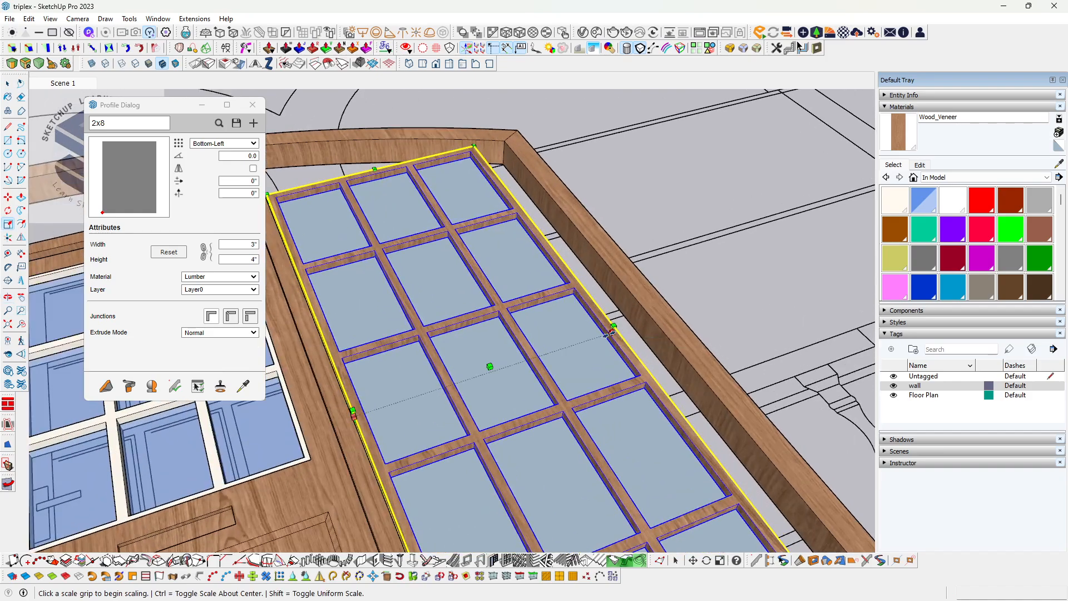
left_click(611, 332)
left_click(640, 305)
scroll(641, 289, "down", 4)
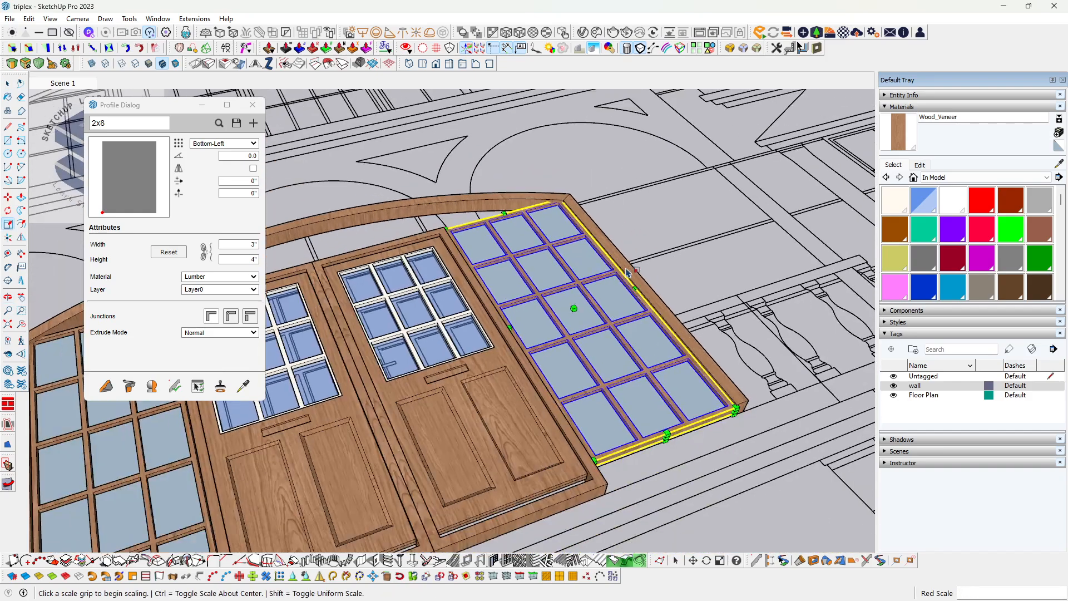
key("space")
left_click(697, 227)
- Check the doors and sidelights against the facade drawing, and open the double doors for editing
middle_click_drag(697, 227, 490, 477)
scroll(599, 394, "down", 3)
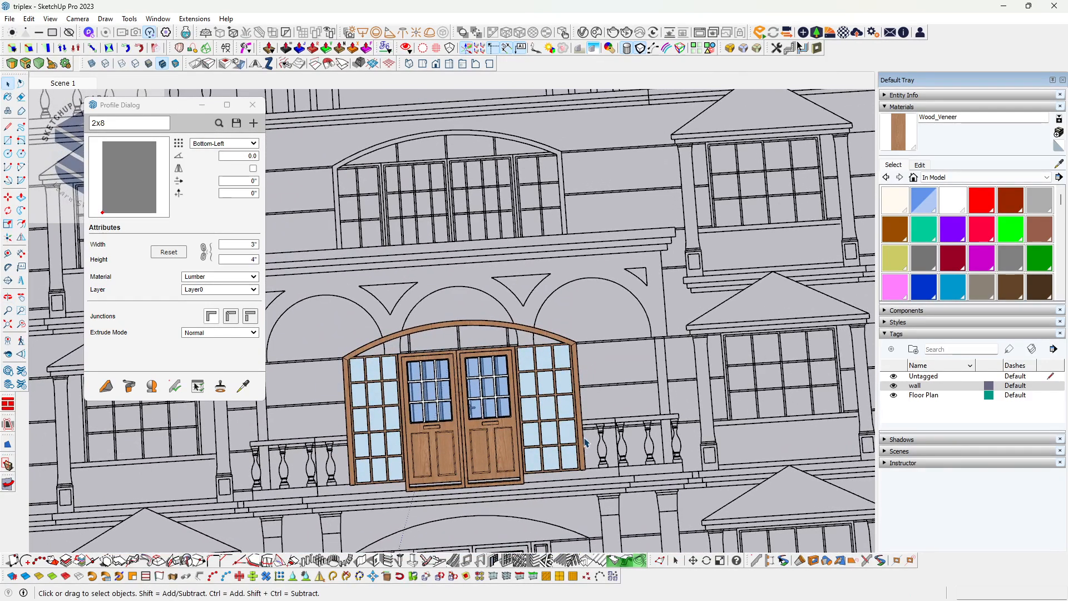
scroll(561, 435, "down", 4)
middle_click_drag(561, 434, 484, 445)
scroll(495, 427, "up", 4)
scroll(489, 458, "up", 2)
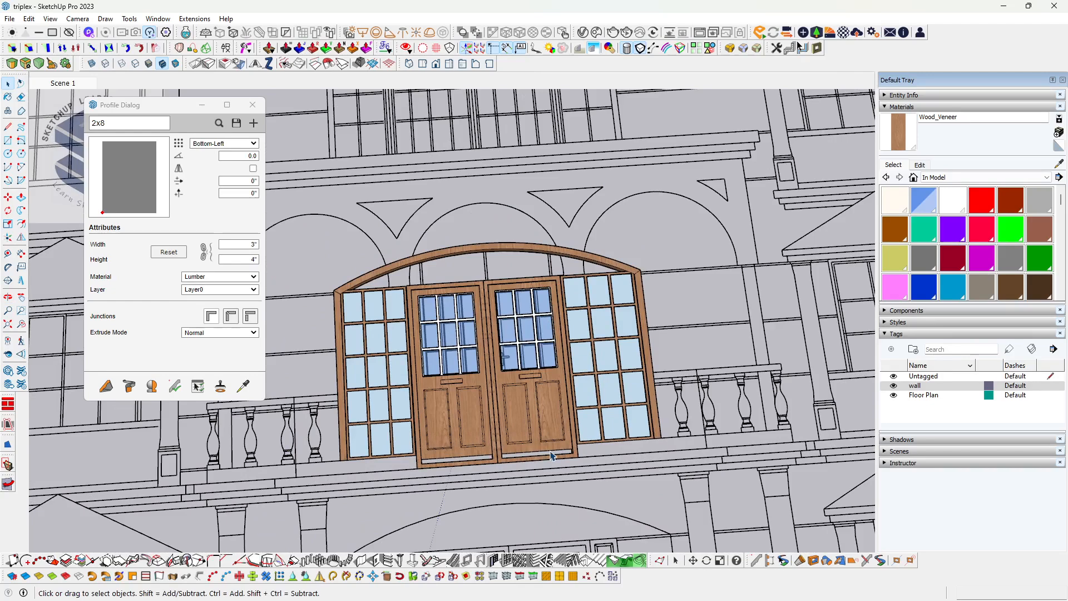
double_click(523, 448)
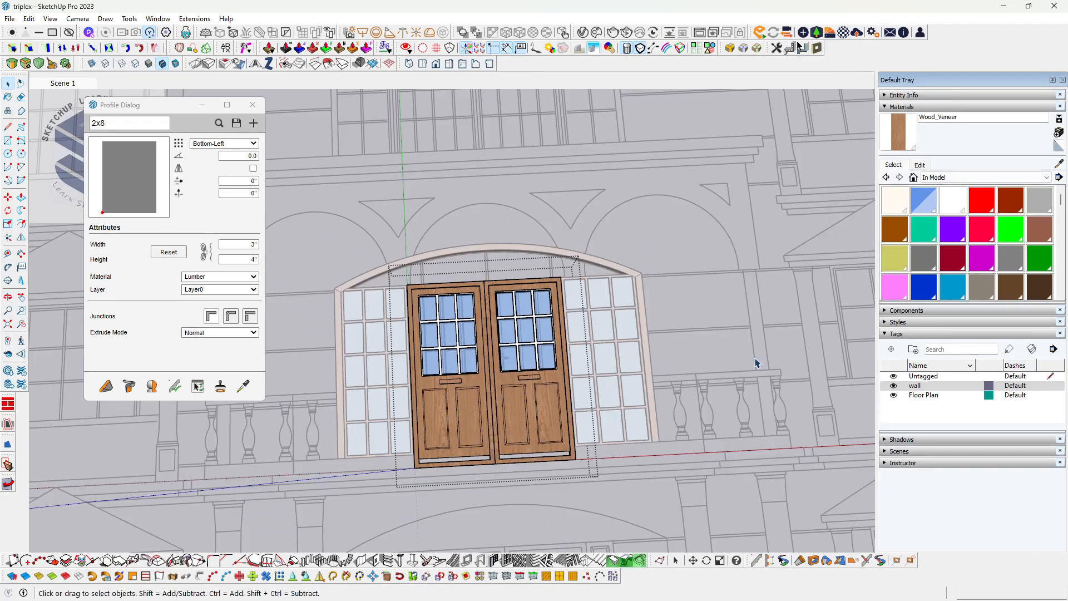
left_click(8, 426)
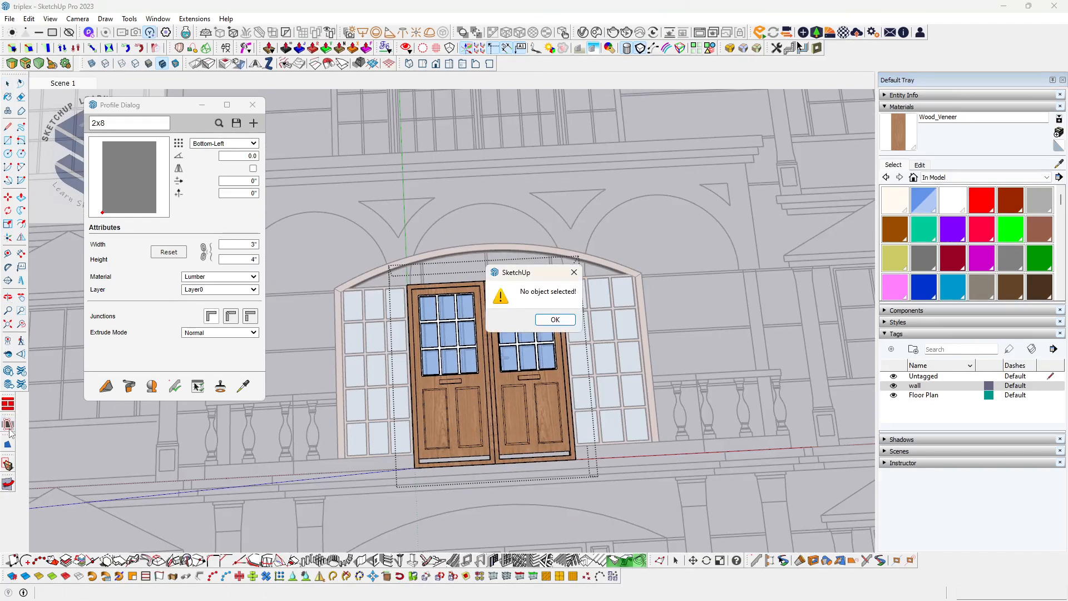
left_click(579, 271)
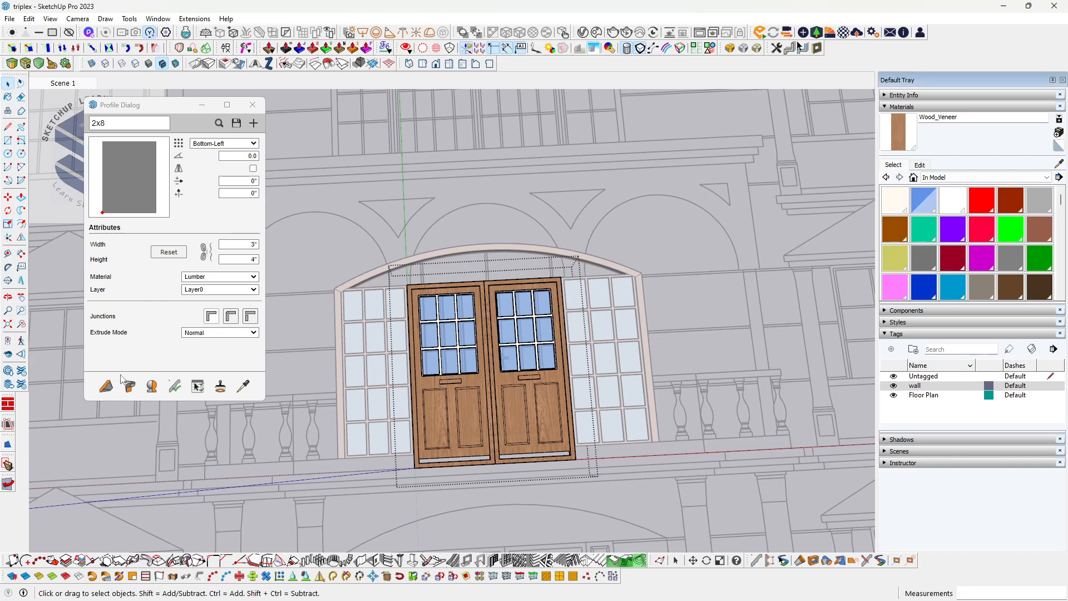
left_click(7, 463)
left_click_drag(625, 490, 361, 437)
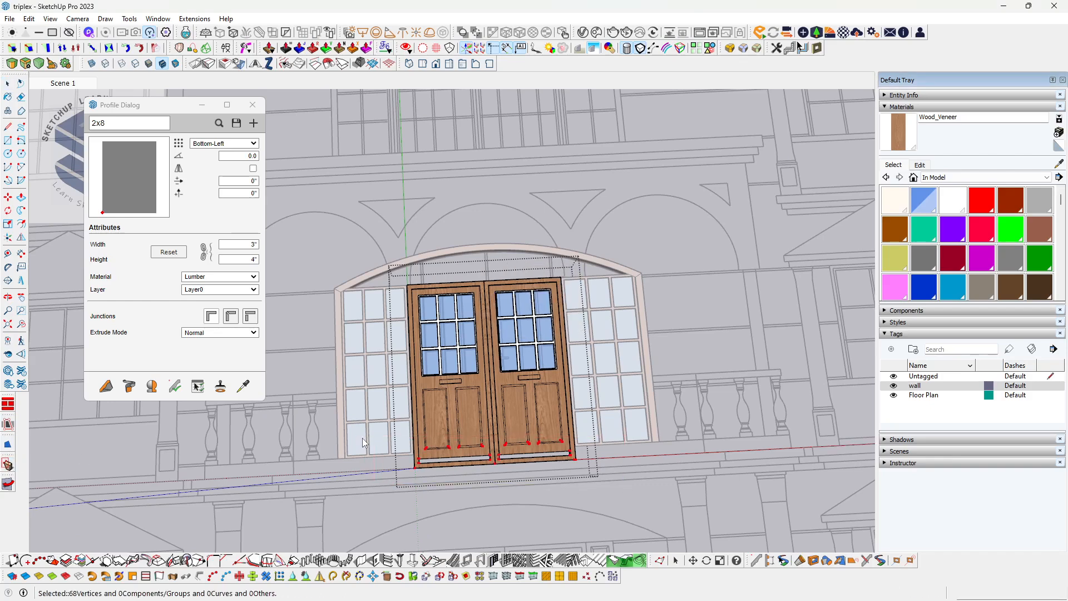
scroll(485, 454, "up", 3)
scroll(485, 461, "up", 2)
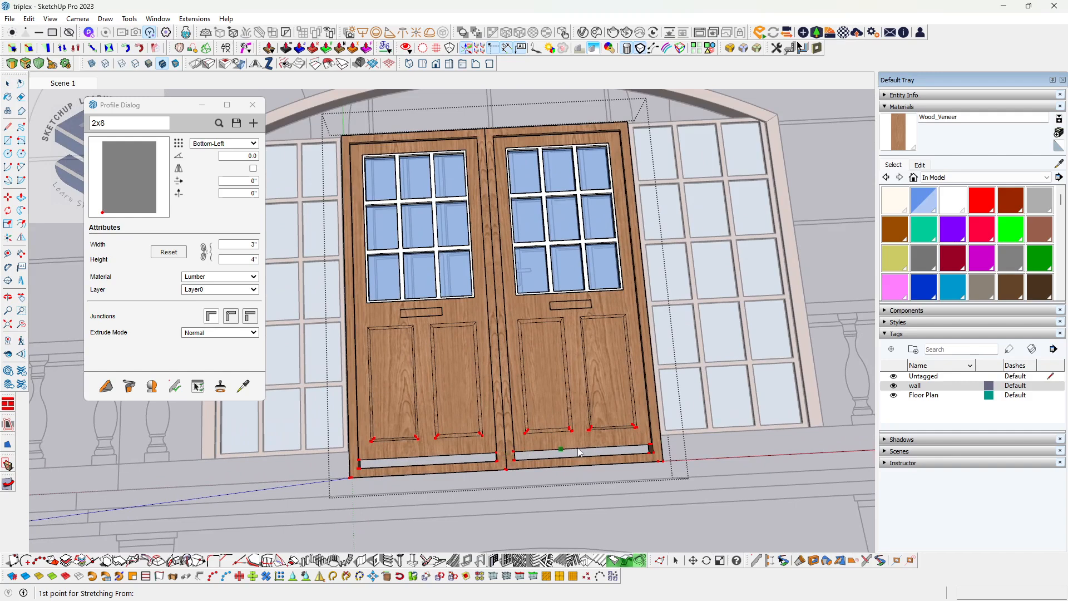
scroll(648, 459, "up", 1)
scroll(668, 468, "up", 1)
left_click(667, 463)
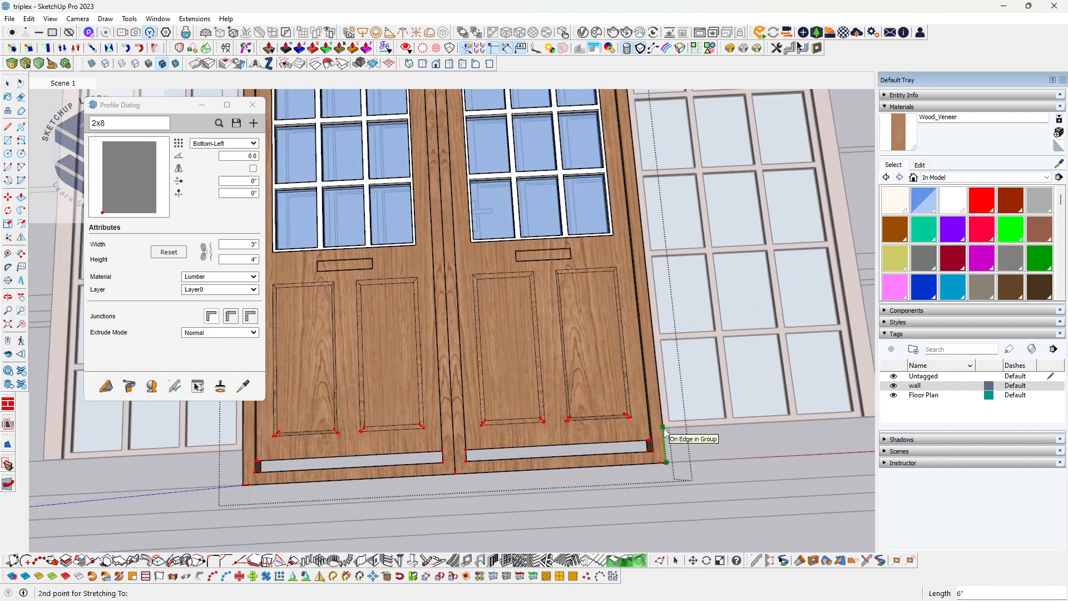
key("space")
scroll(645, 446, "down", 3)
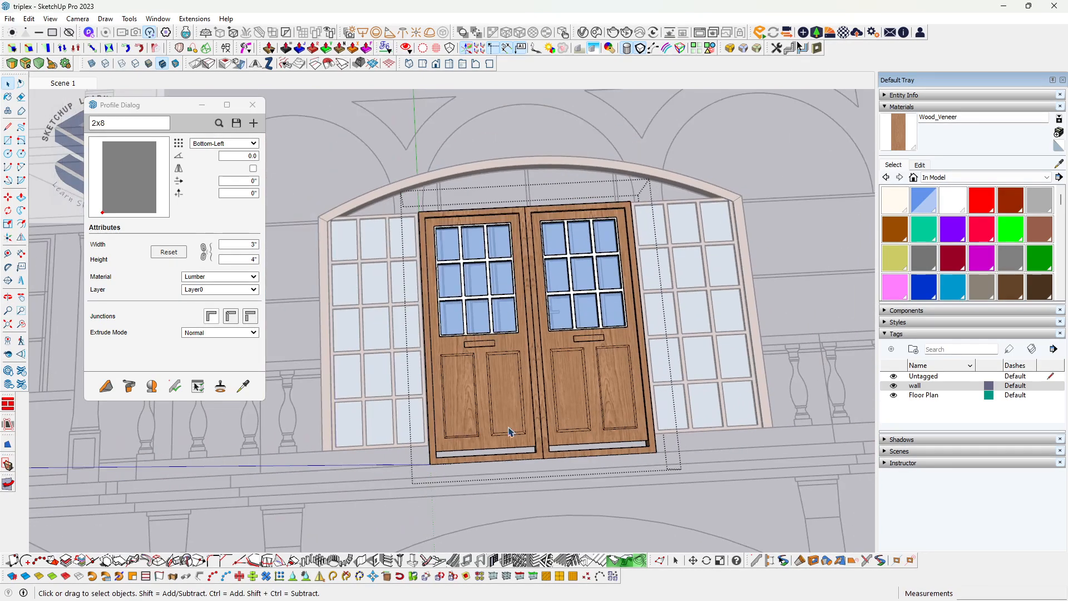
- Try to stretch the bottom of the double doors upward from their lower right corner
left_click(8, 465)
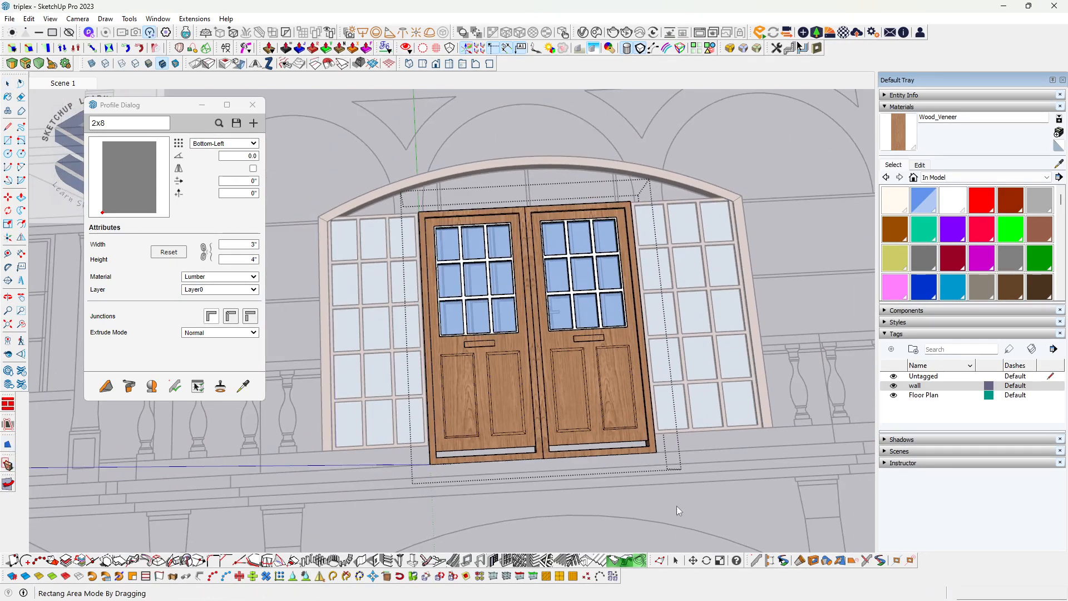
left_click_drag(727, 498, 365, 383)
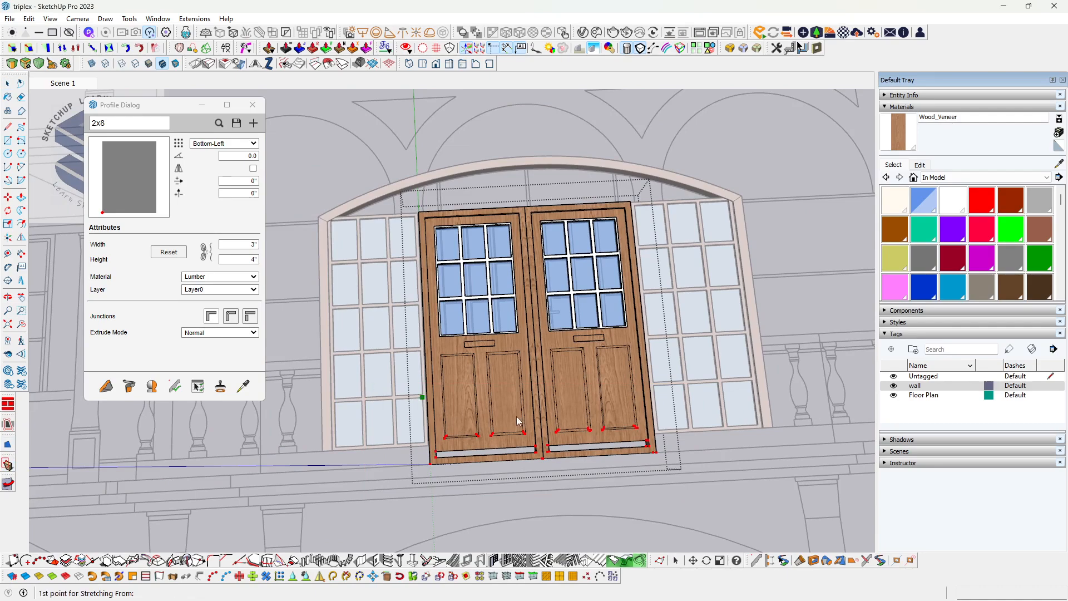
scroll(651, 450, "up", 2)
scroll(654, 452, "up", 3)
left_click(662, 462)
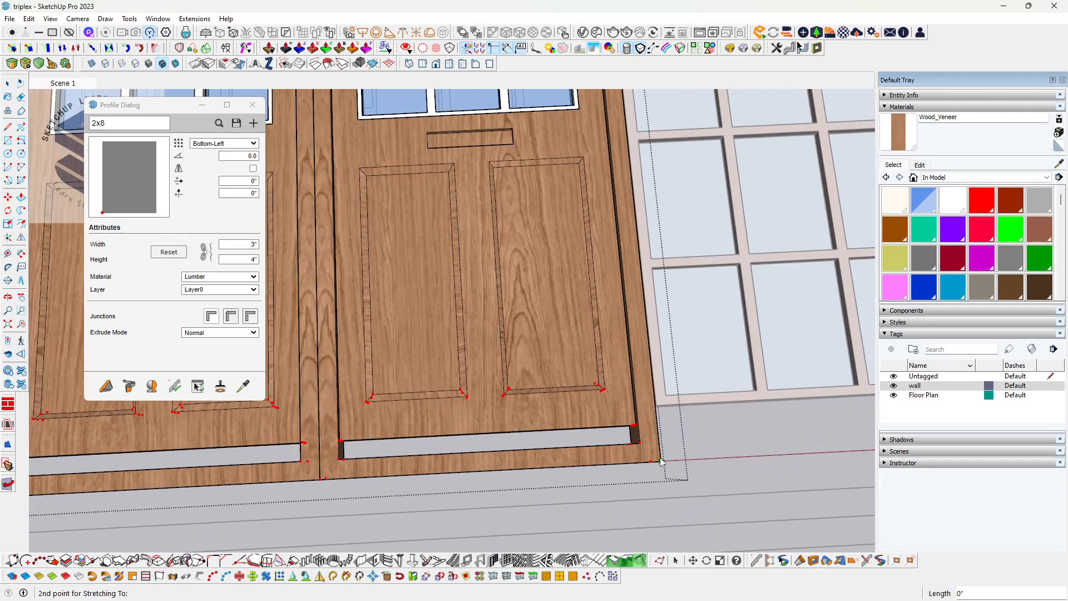
scroll(656, 426, "down", 6)
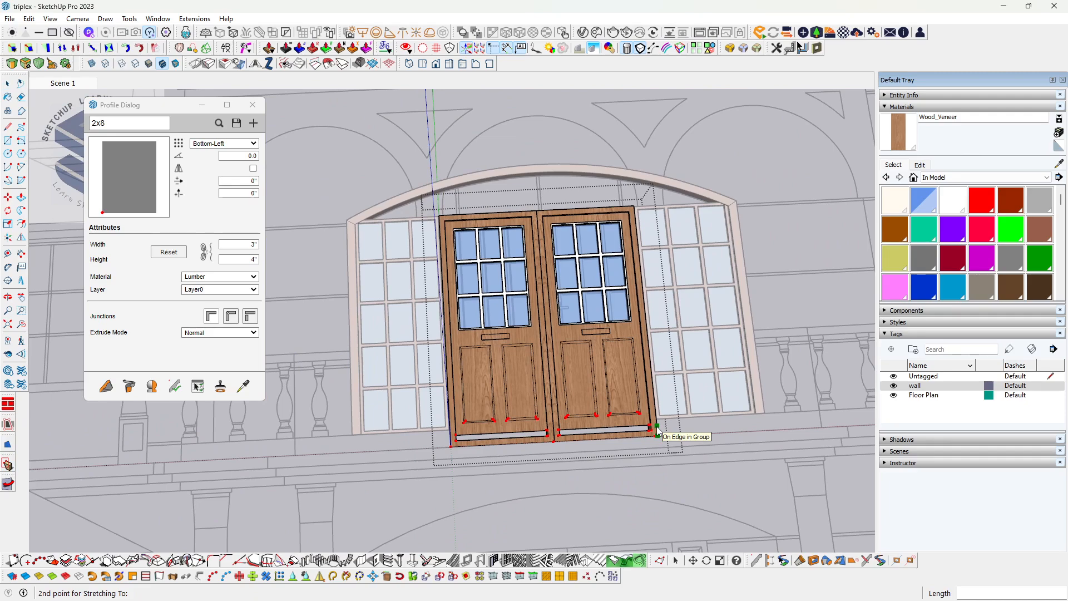
left_click(656, 427)
- Examine how the bottoms of the doors, sidelights and arched frame line up with the balcony's base lines
scroll(656, 431, "down", 4)
mouse_move(489, 419)
middle_mouse_down()
mouse_move(489, 401)
mouse_move(449, 413)
mouse_move(479, 432)
middle_mouse_up()
scroll(447, 417, "up", 2)
scroll(453, 417, "down", 2)
scroll(455, 421, "down", 2)
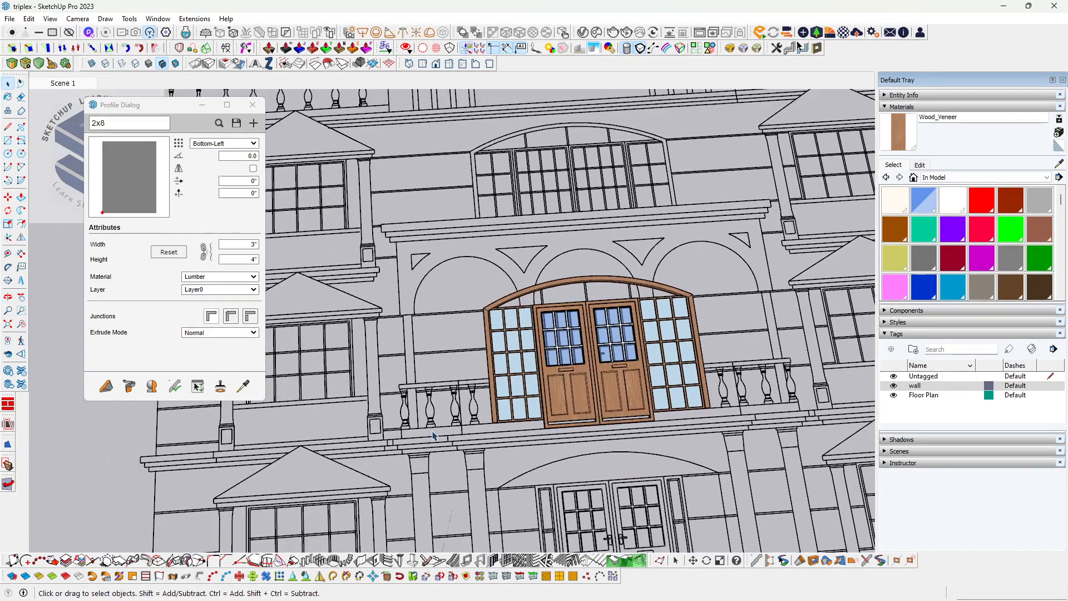
scroll(740, 423, "up", 3)
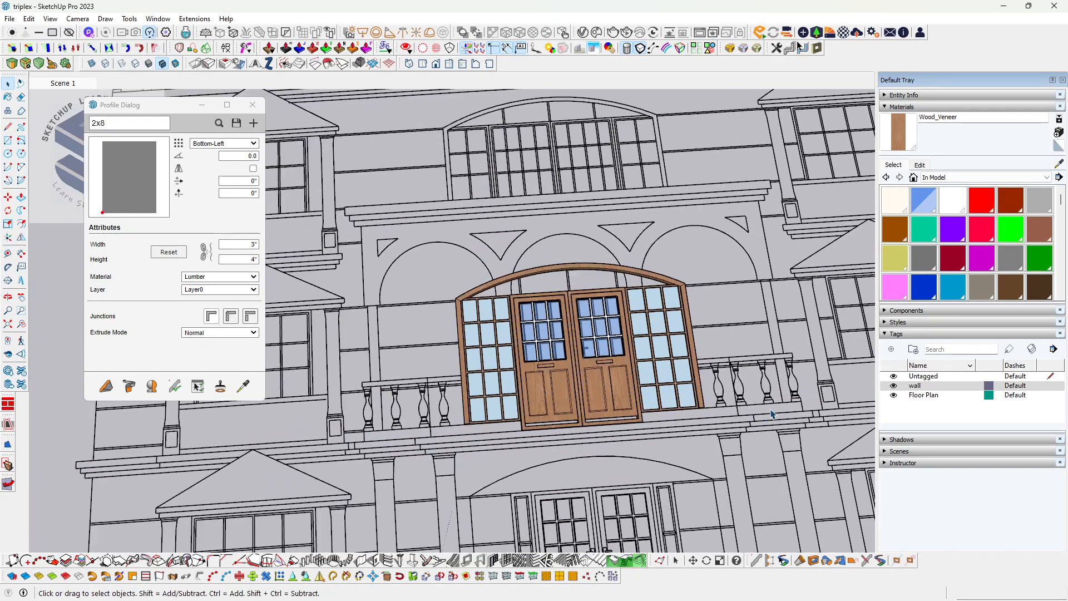
middle_click_drag(741, 425, 752, 435)
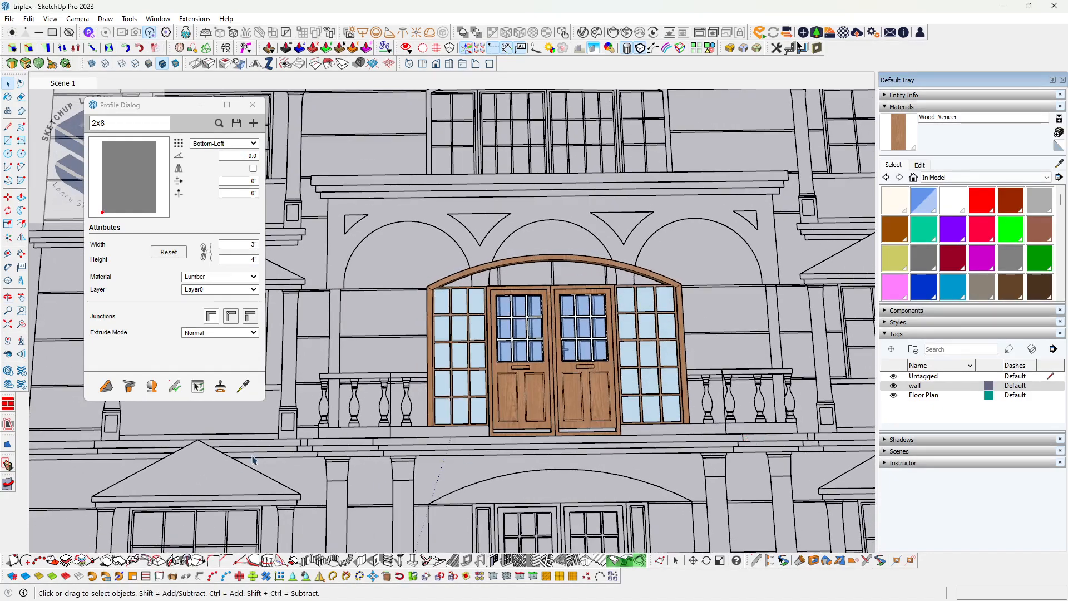
scroll(461, 445, "up", 3)
scroll(460, 441, "up", 2)
key("t")
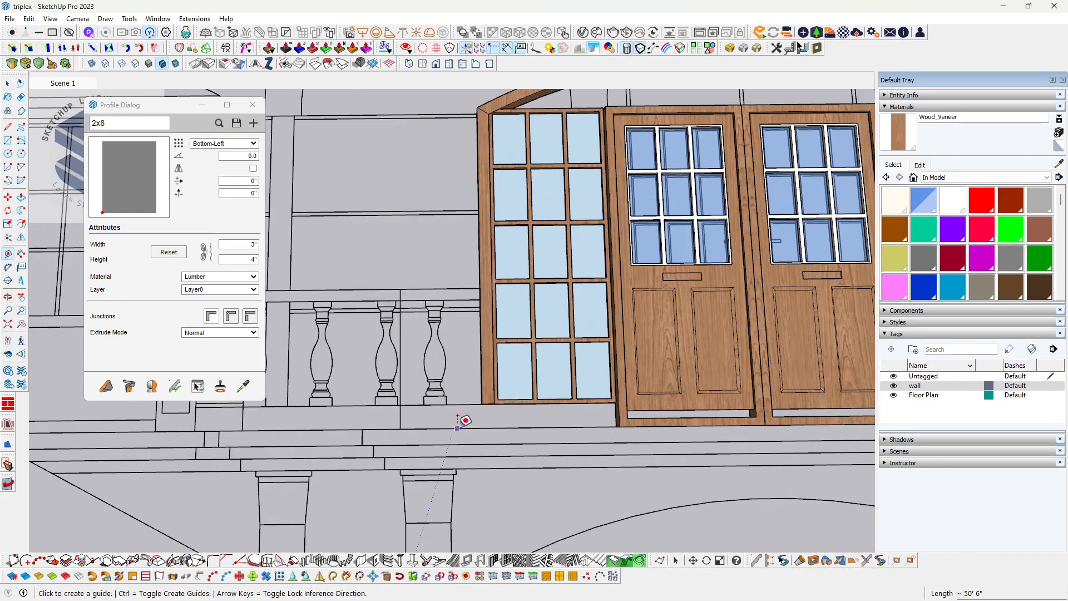
left_click(457, 428)
key("space")
scroll(464, 439, "down", 3)
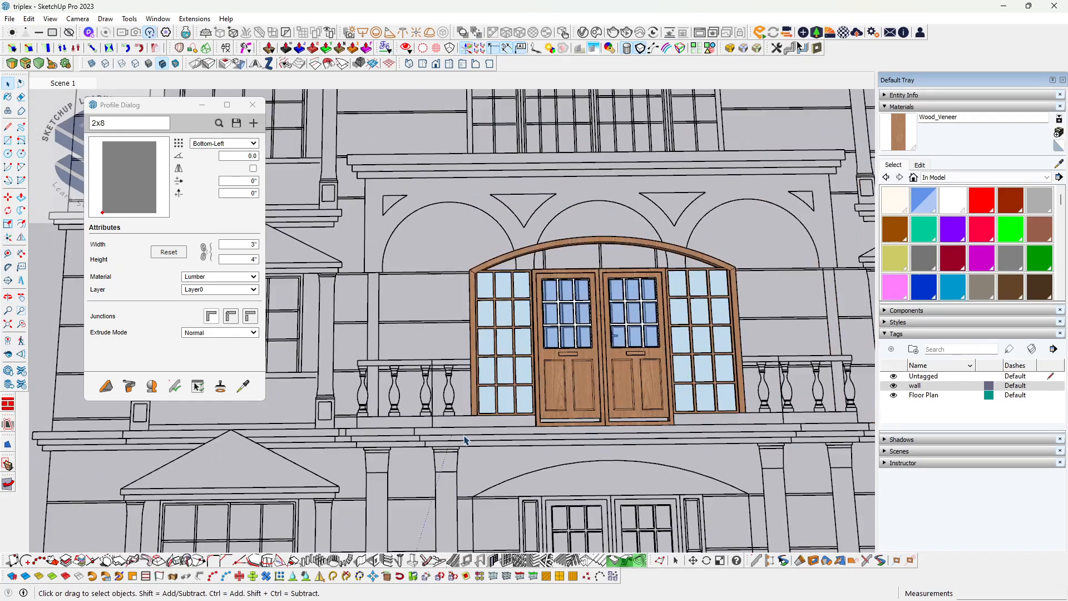
scroll(501, 423, "up", 3)
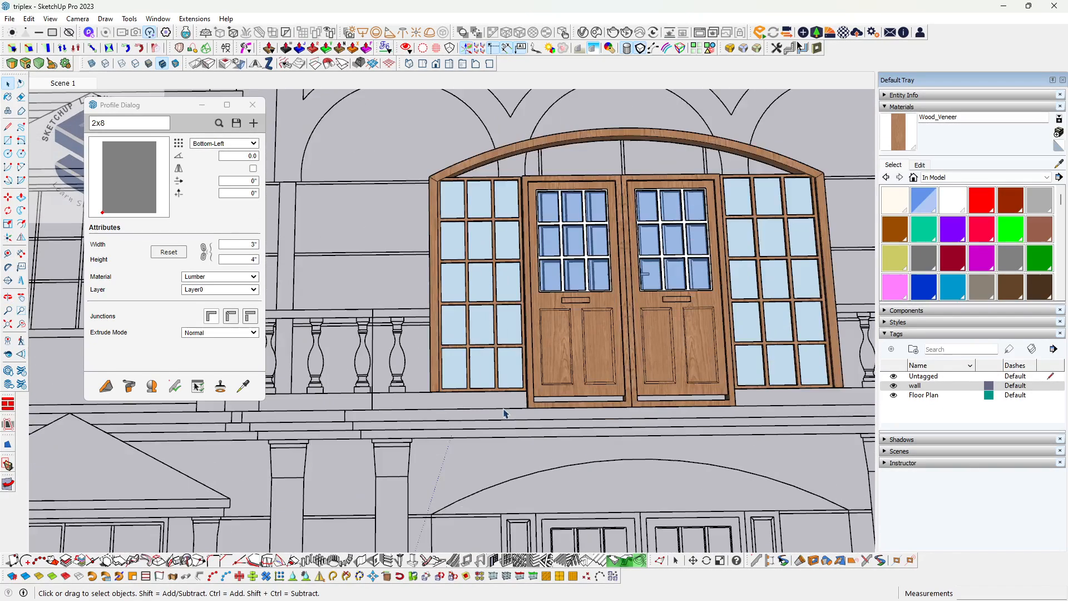
- Select the arched frame around the doors and open it for editing
left_click(427, 391)
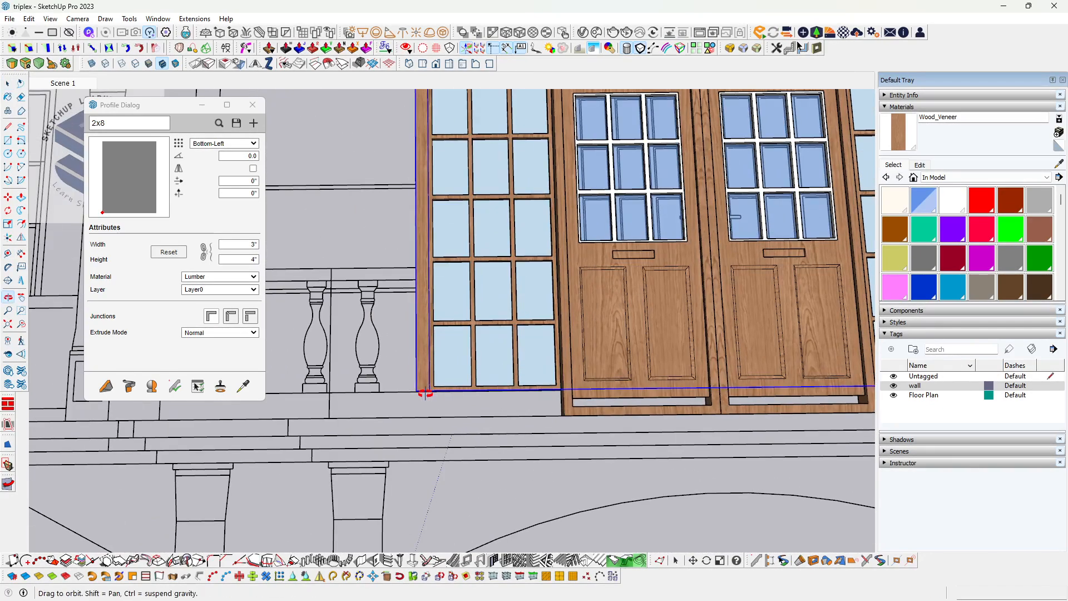
scroll(440, 396, "down", 4)
left_click(453, 329)
scroll(447, 361, "up", 3)
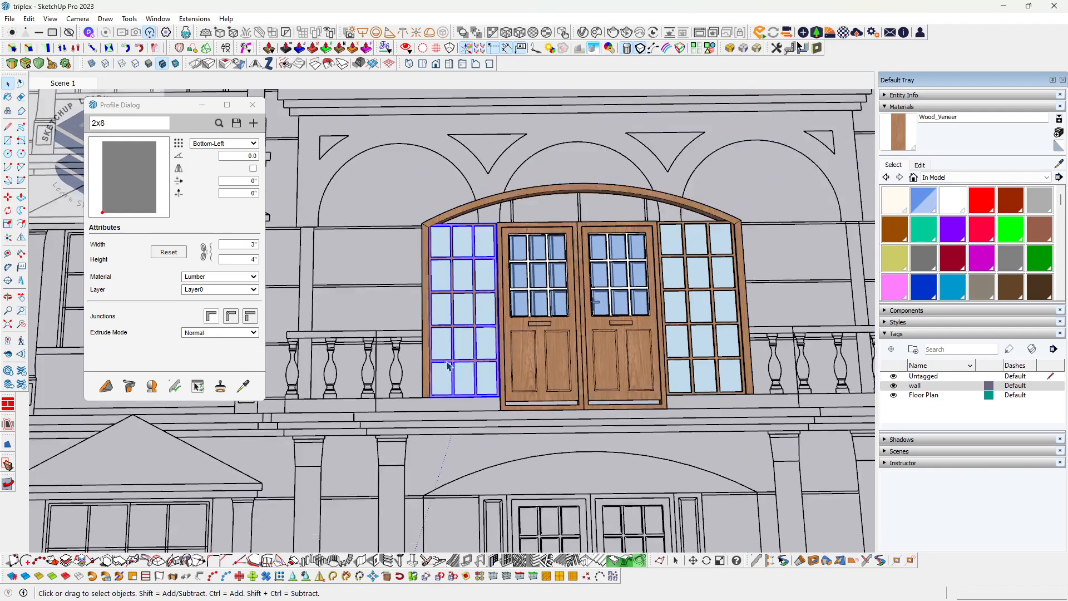
left_click(440, 388)
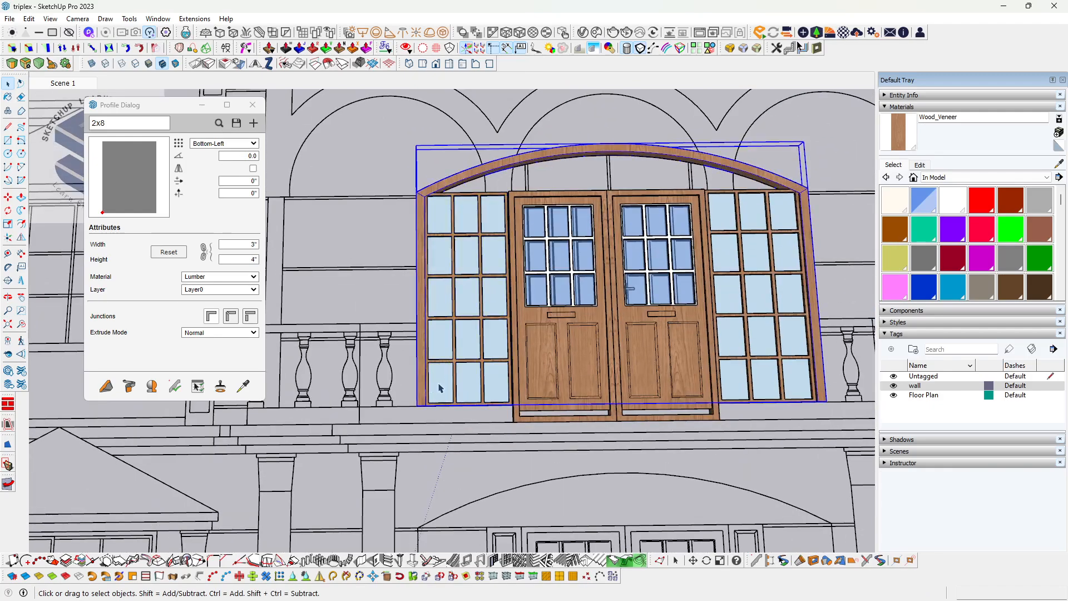
left_click(8, 464)
double_click(422, 391)
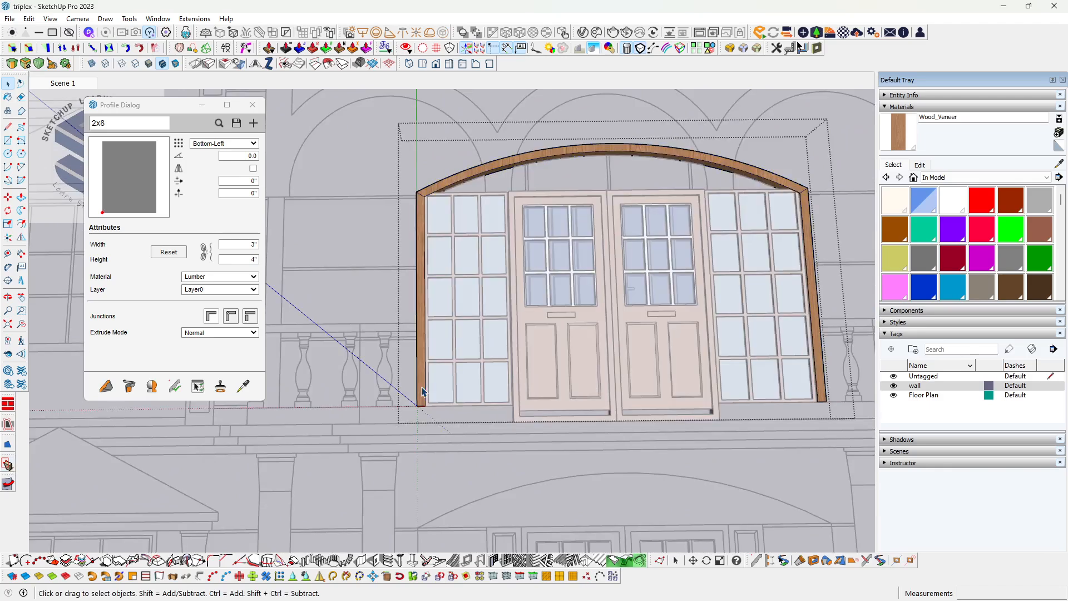
- Try to stretch the bottoms of the frame's posts to the double doors' lower left corner, and undo the stretch
left_click(8, 466)
left_click_drag(850, 424, 374, 385)
scroll(433, 418, "up", 4)
scroll(431, 418, "up", 2)
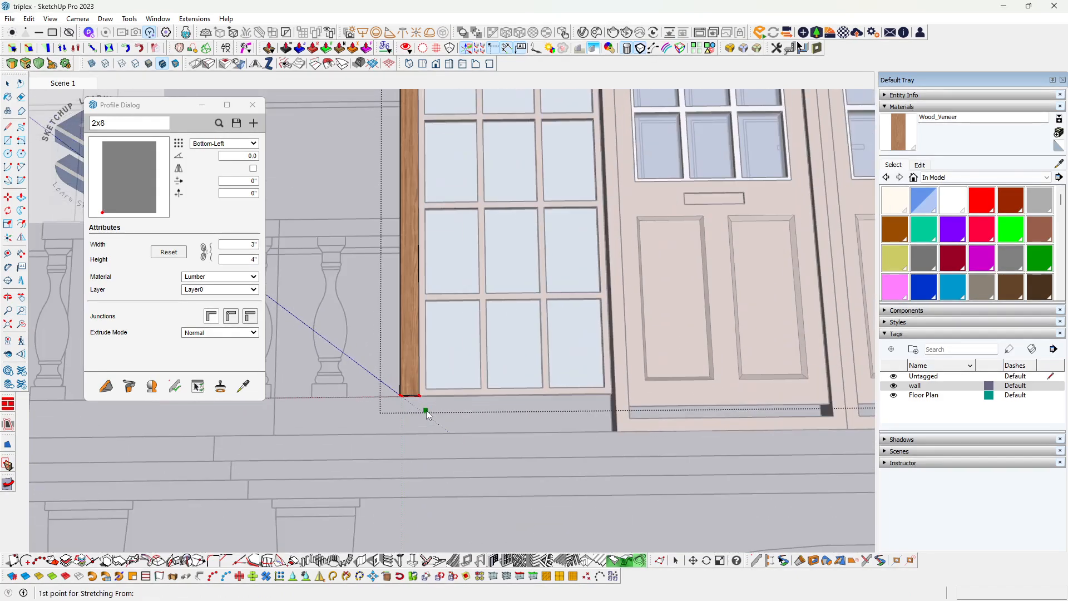
mouse_move(427, 410)
middle_mouse_down()
mouse_move(427, 334)
mouse_move(412, 401)
middle_mouse_up()
left_click(419, 398)
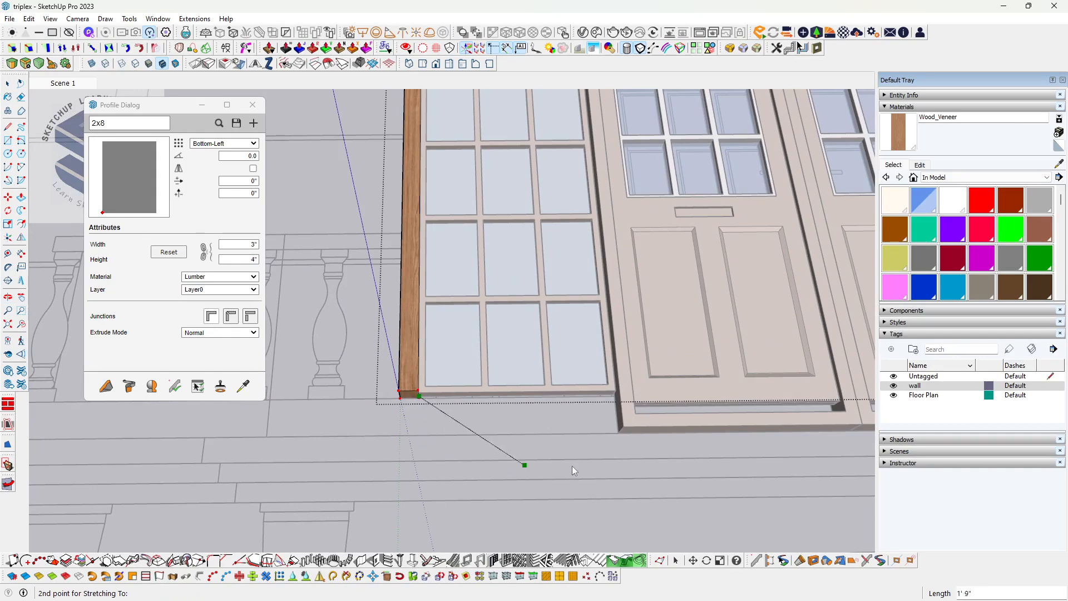
left_click(617, 431)
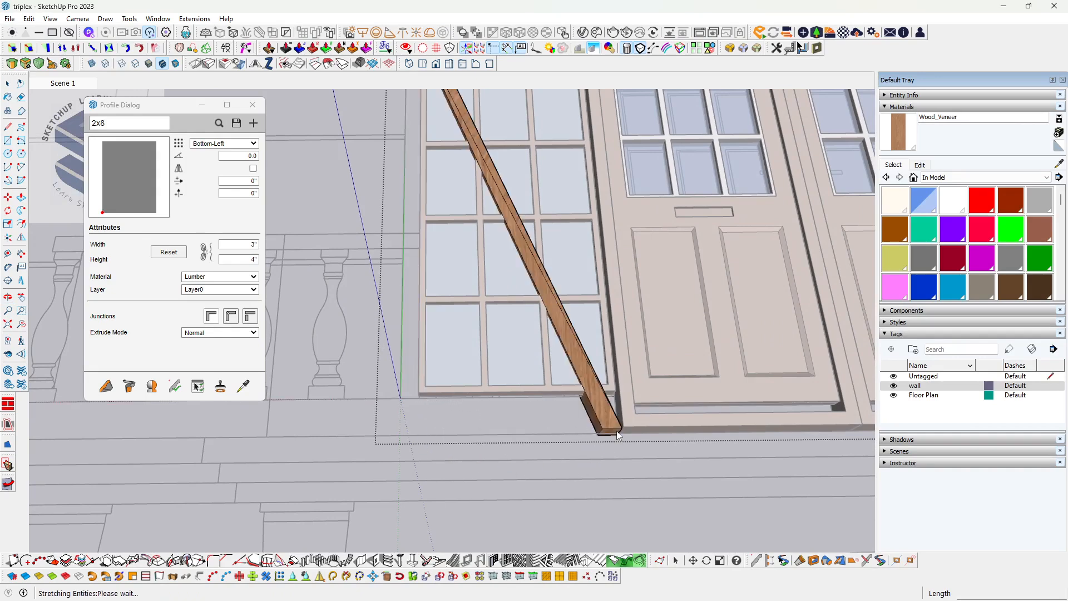
key("ctrl+z")
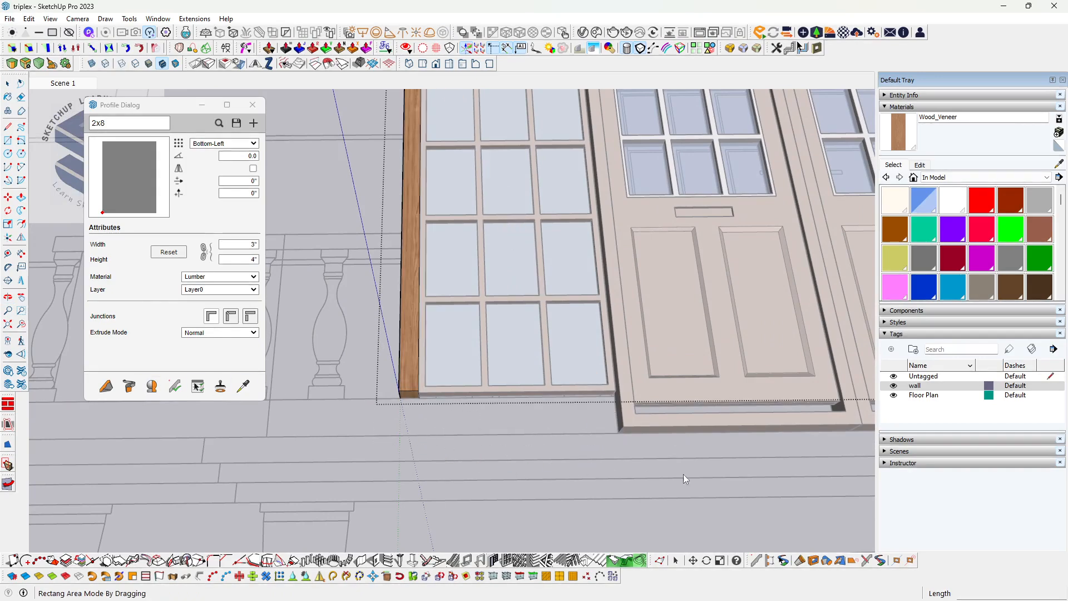
- Stretch the bottoms of the arched frame's posts down to the double doors' base line and finish editing the frame
scroll(674, 462, "down", 10)
left_click_drag(658, 450, 359, 383)
scroll(390, 425, "up", 10)
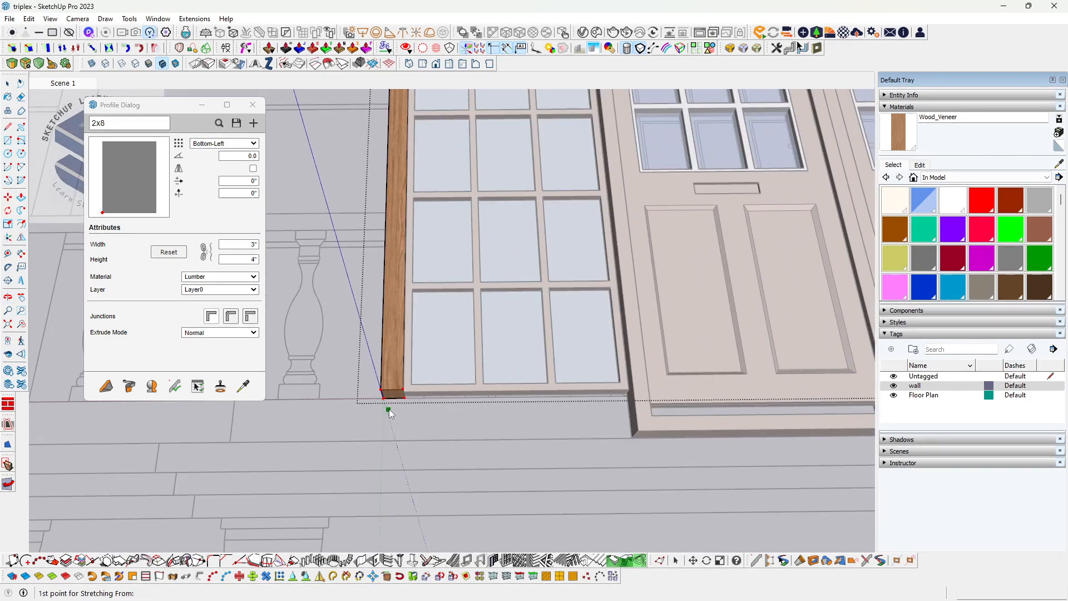
left_click(385, 399)
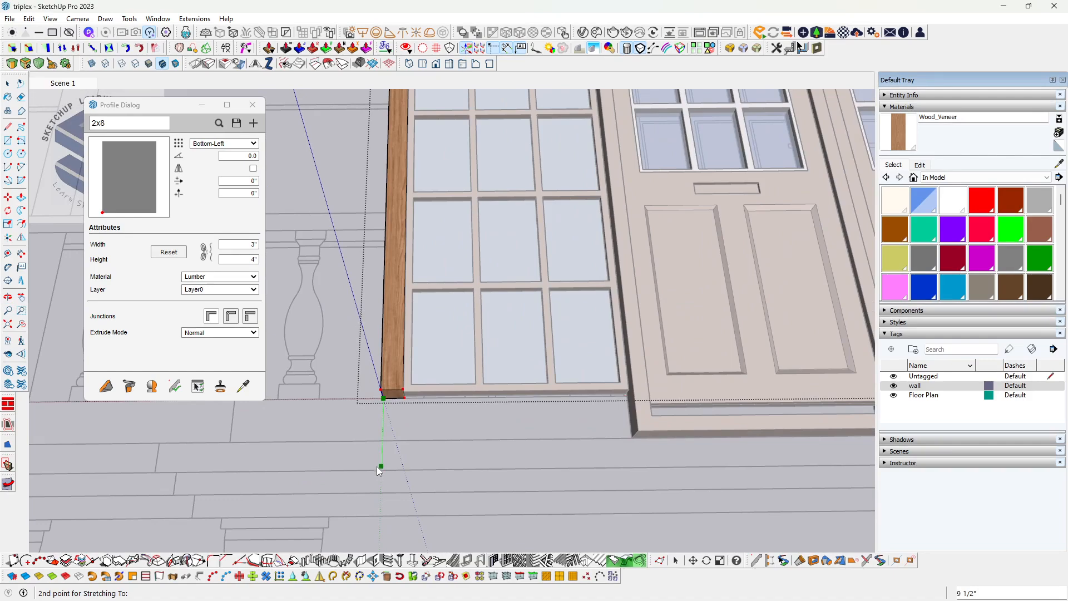
left_click(381, 443)
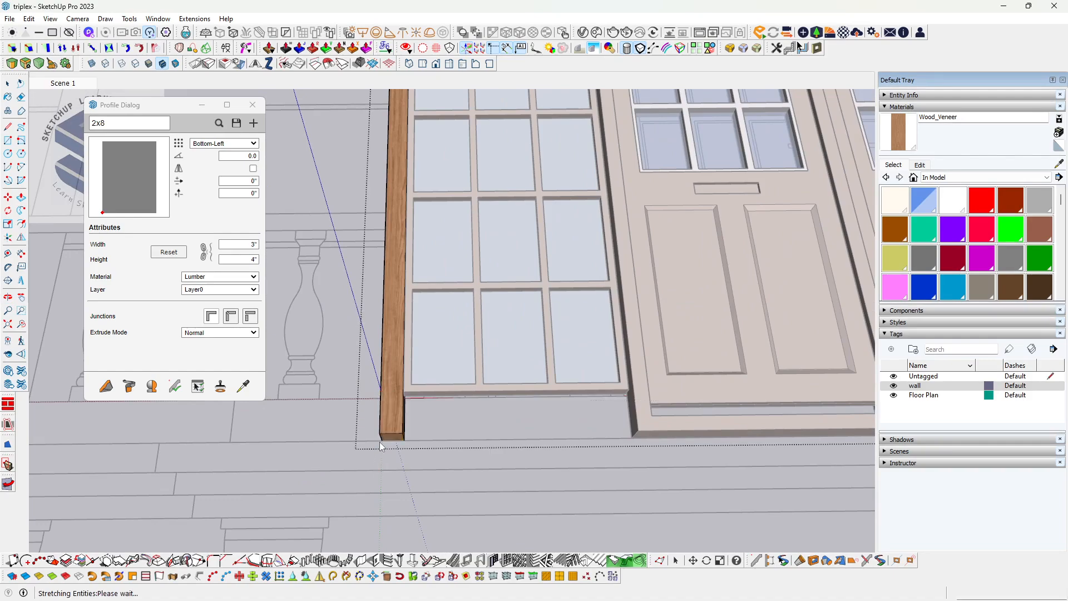
scroll(410, 433, "down", 5)
key("space")
scroll(454, 425, "up", 2)
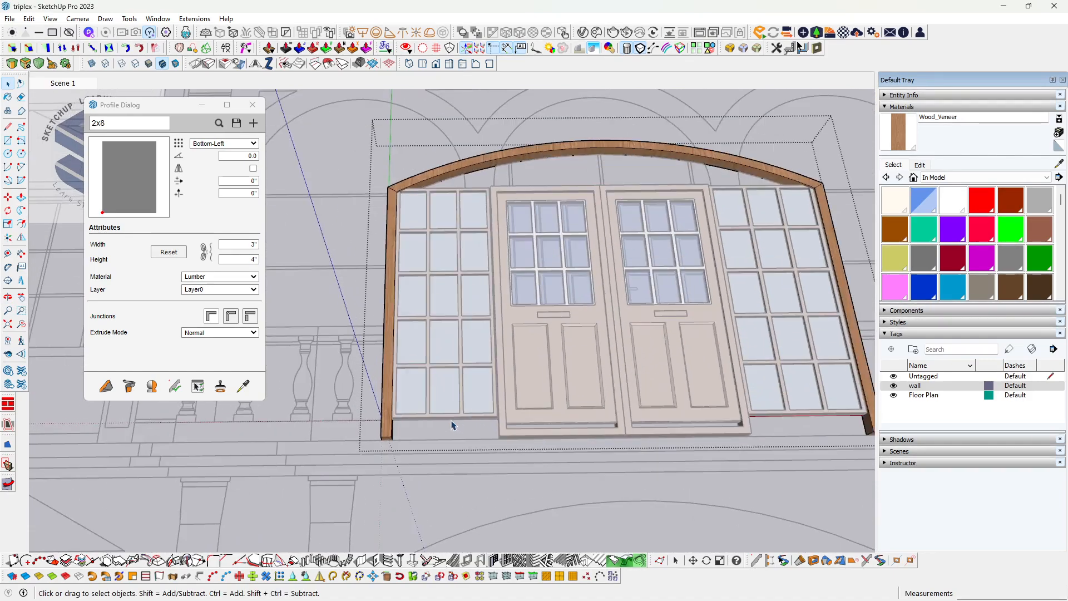
key("Escape")
- Scale the left sidelight downward by 1.08 along the green axis so its bottom meets the frame's base
left_click(445, 418)
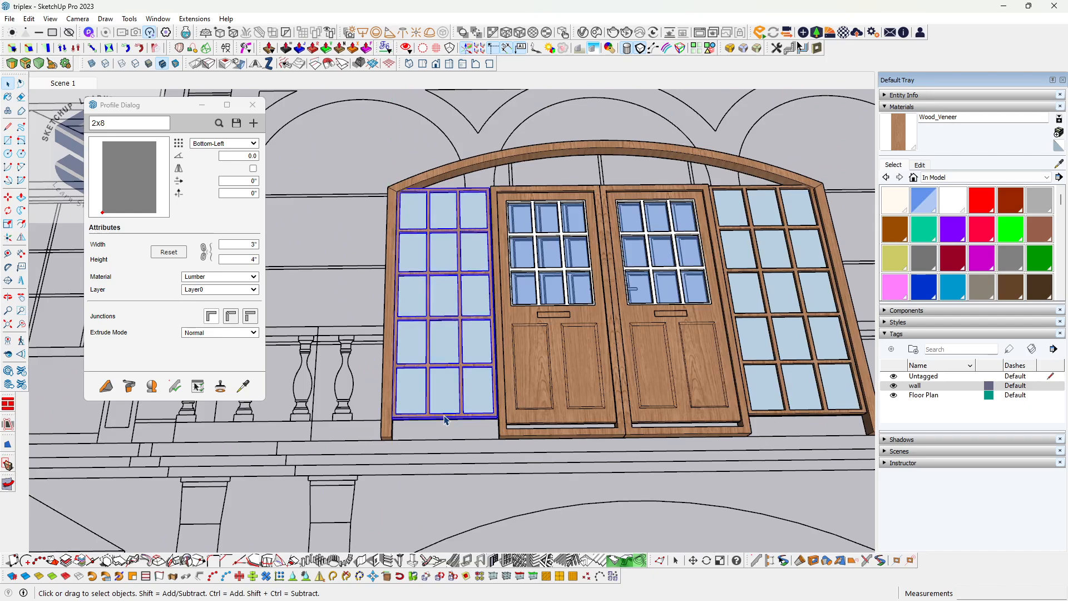
scroll(445, 418, "up", 3)
key("s")
scroll(448, 425, "up", 3)
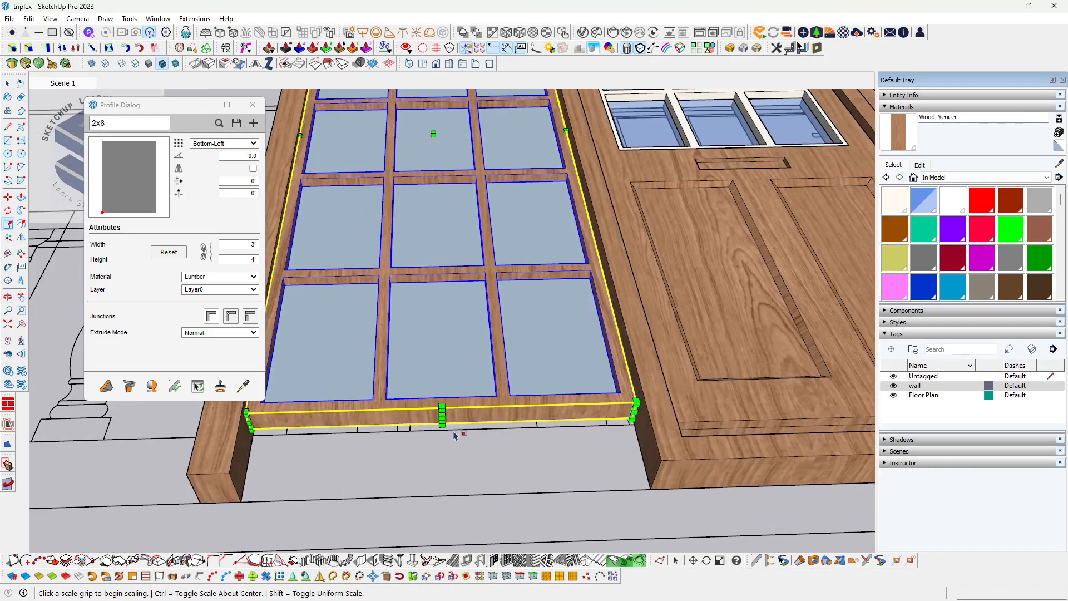
left_click(449, 424)
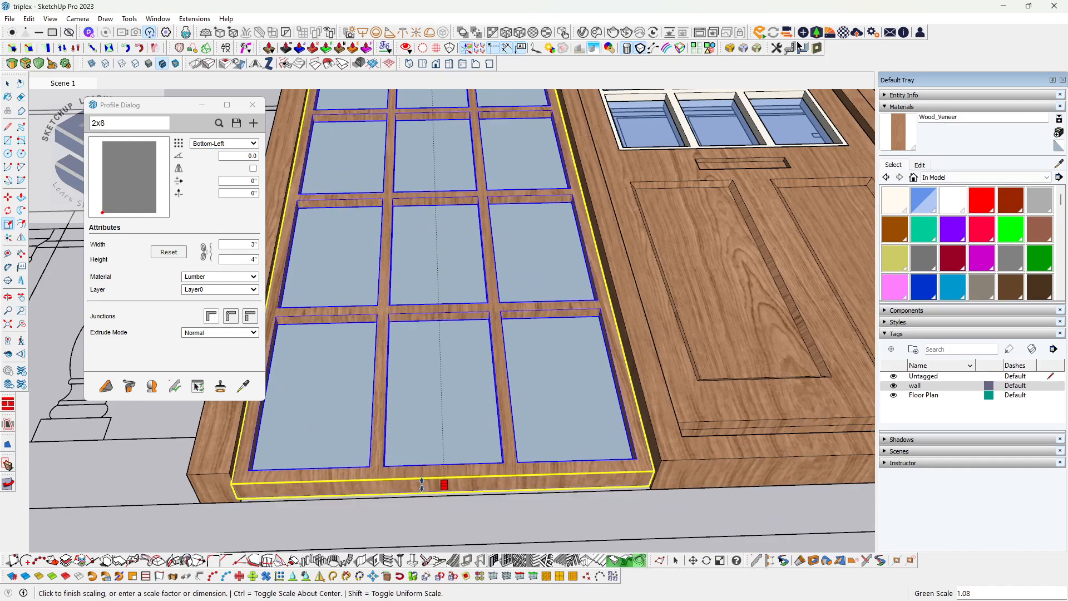
left_click(423, 482)
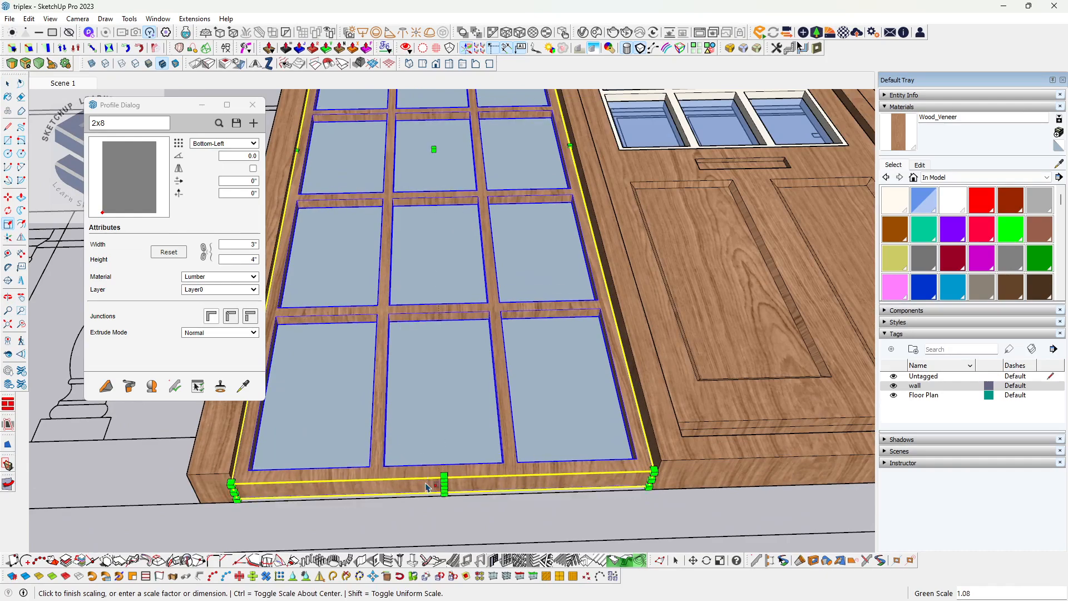
key("space")
- Scale the right sidelight downward so its bottom meets the base of the double doors and frame
scroll(528, 433, "down", 5)
middle_click_drag(528, 433, 718, 482)
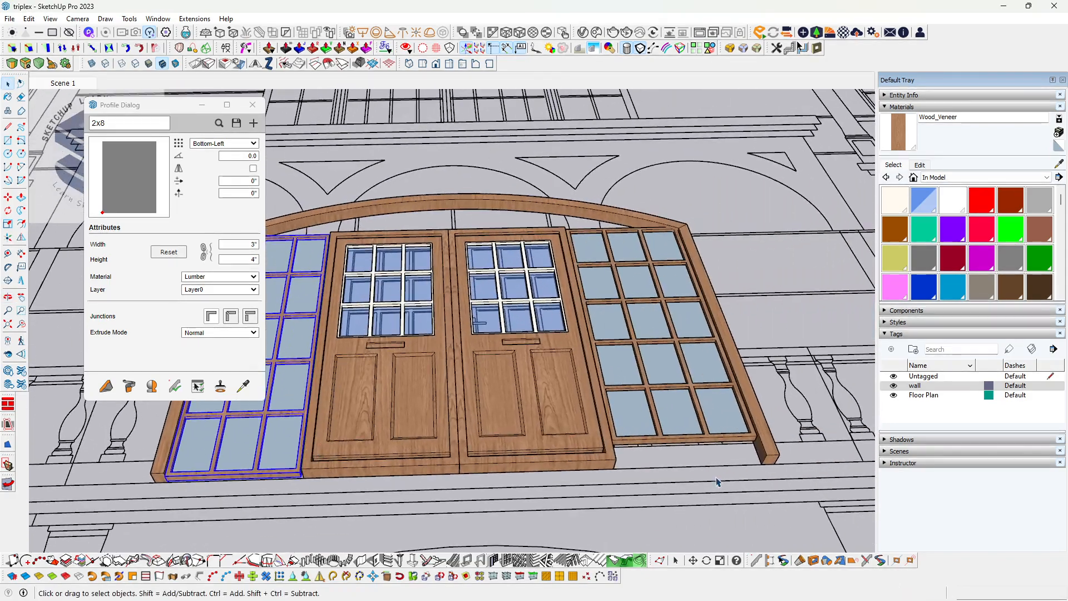
left_click(699, 443)
scroll(701, 448, "up", 5)
key("s")
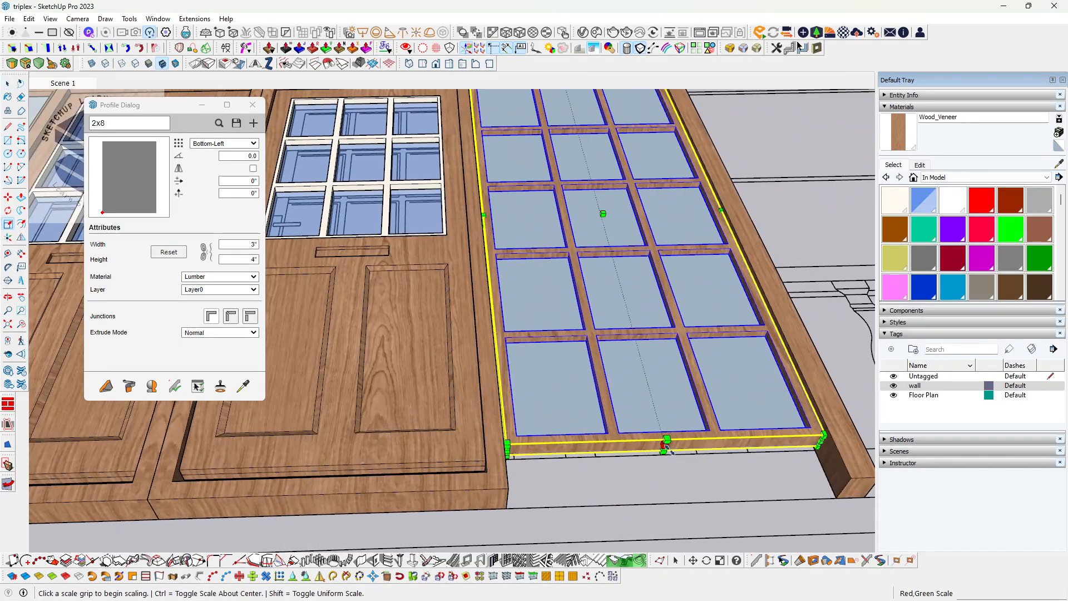
left_click(665, 445)
left_click(662, 500)
key("space")
scroll(667, 436, "down", 4)
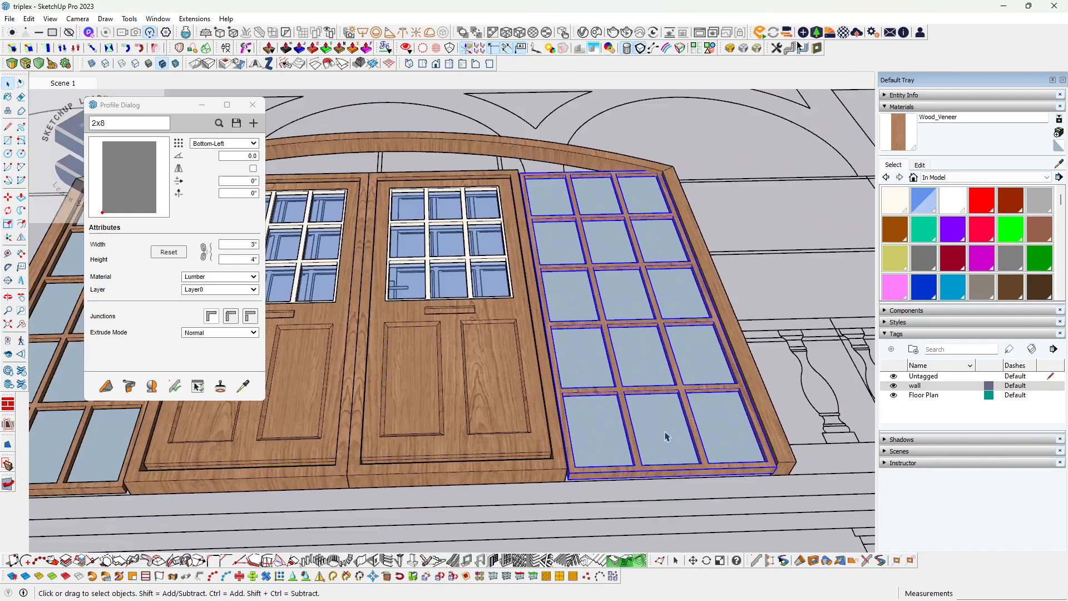
- Examine the fit of the doors, sidelights and arched frame, and the open area between the arch and the door tops
scroll(630, 443, "down", 3)
mouse_move(647, 415)
middle_mouse_down()
mouse_move(625, 448)
mouse_move(586, 470)
mouse_move(568, 460)
mouse_move(578, 417)
mouse_move(536, 418)
middle_mouse_up()
left_click(630, 443)
scroll(568, 459, "up", 2)
key("x")
key("x")
scroll(568, 460, "down", 4)
scroll(579, 417, "down", 3)
scroll(536, 418, "up", 6)
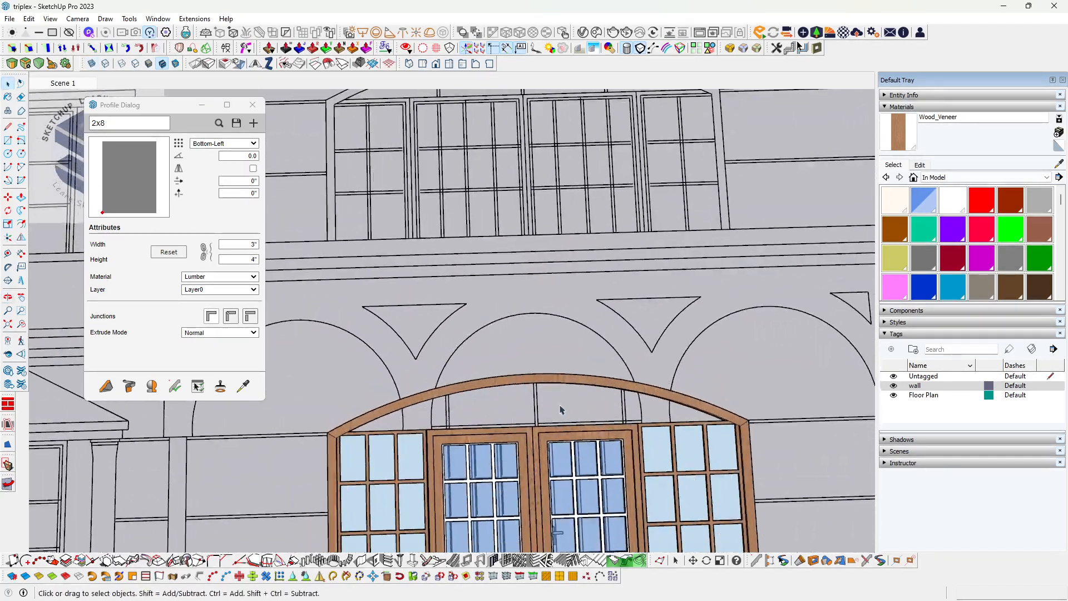
scroll(555, 368, "up", 2)
scroll(555, 368, "up", 2)
scroll(513, 429, "up", 4)
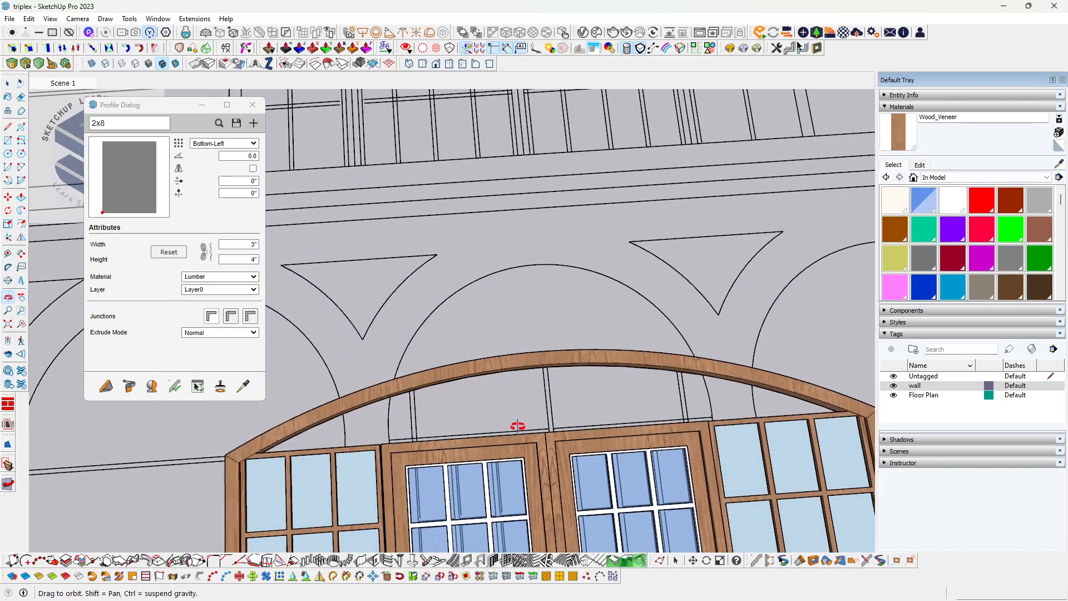
scroll(506, 421, "up", 1)
scroll(505, 419, "down", 8)
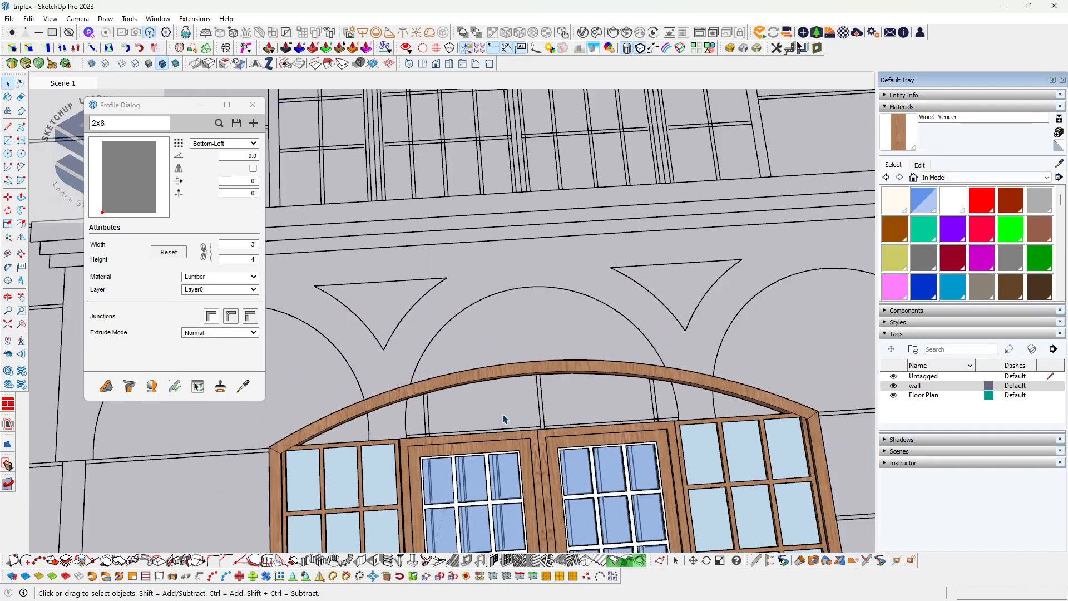
- Group the double doors, both sidelights and the arched frame, and hide the group
left_click_drag(416, 257, 658, 461)
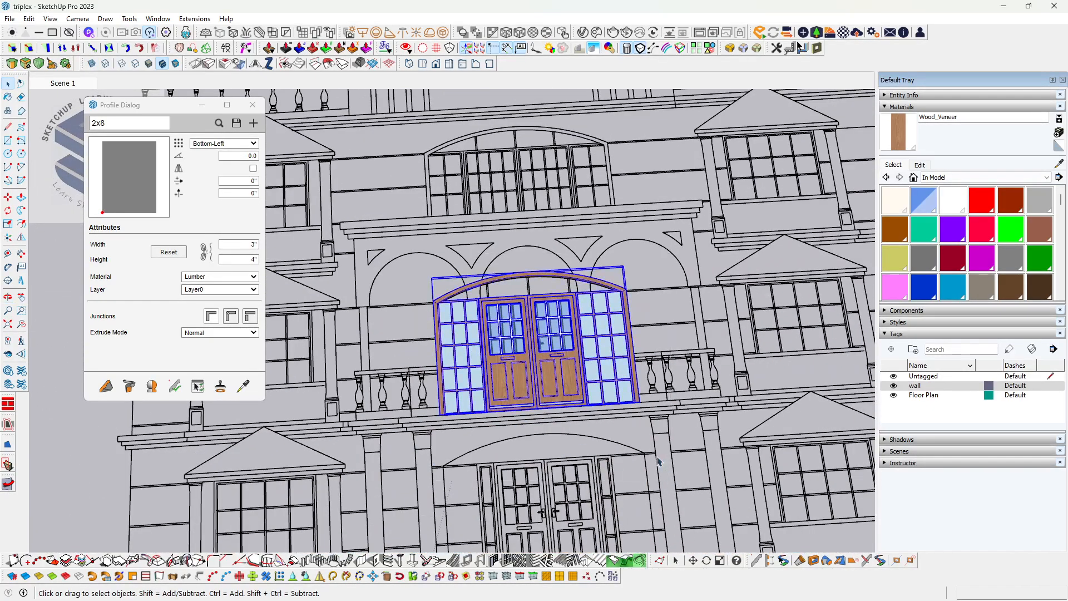
right_click(590, 342)
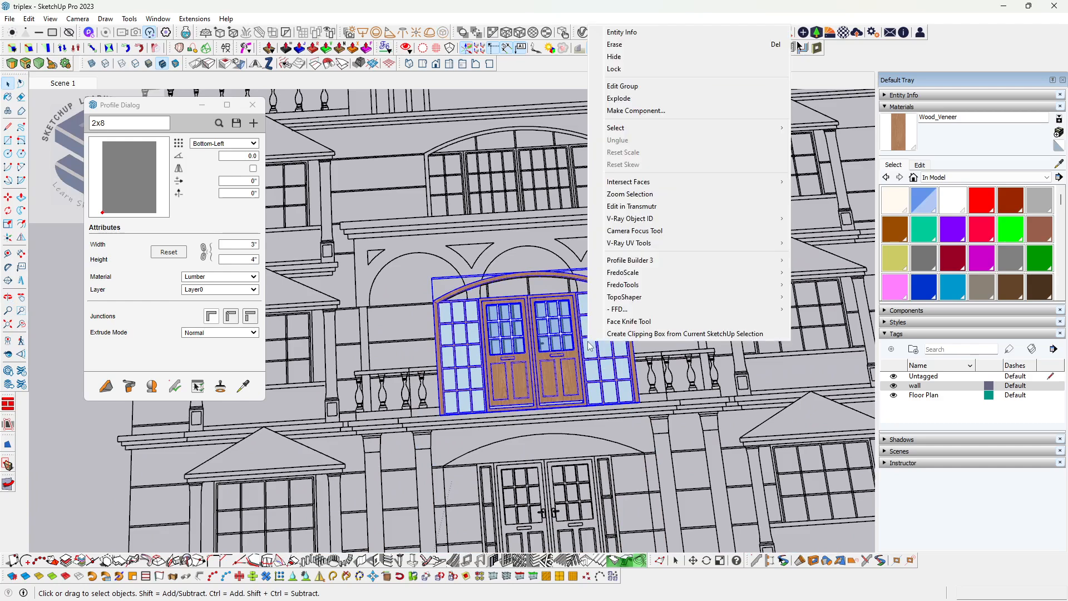
left_click(632, 56)
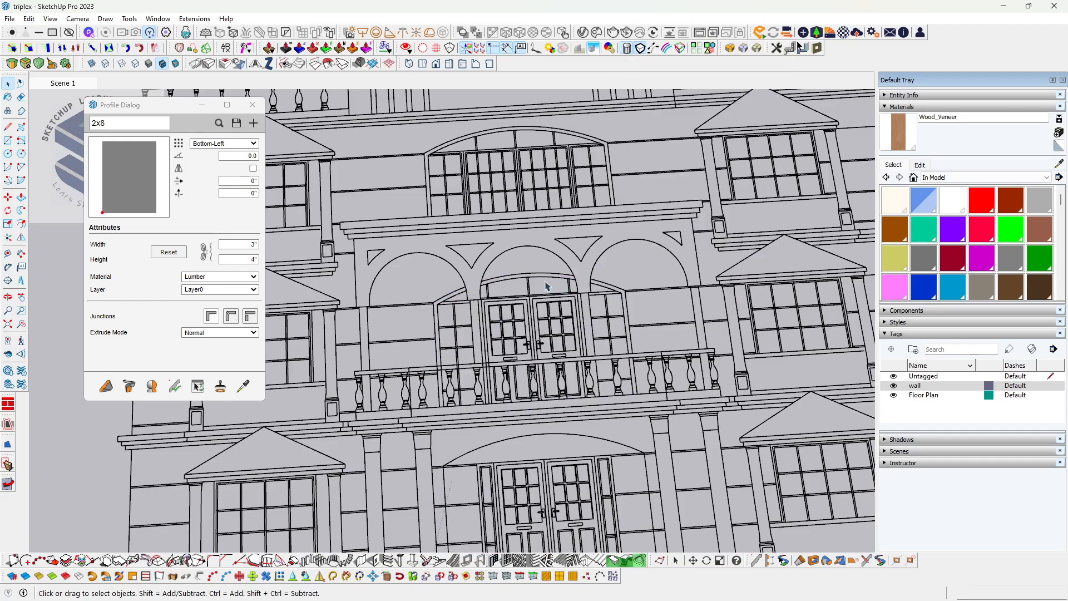
- Unhide all hidden objects and compare the door assembly's arched opening with the facade drawing
scroll(544, 284, "up", 6)
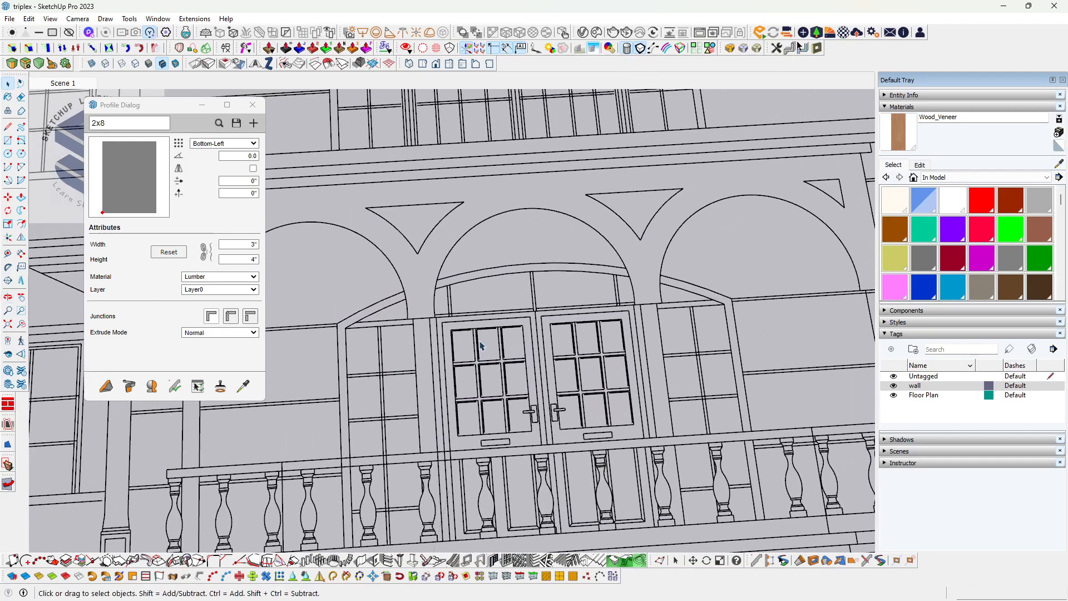
key("a")
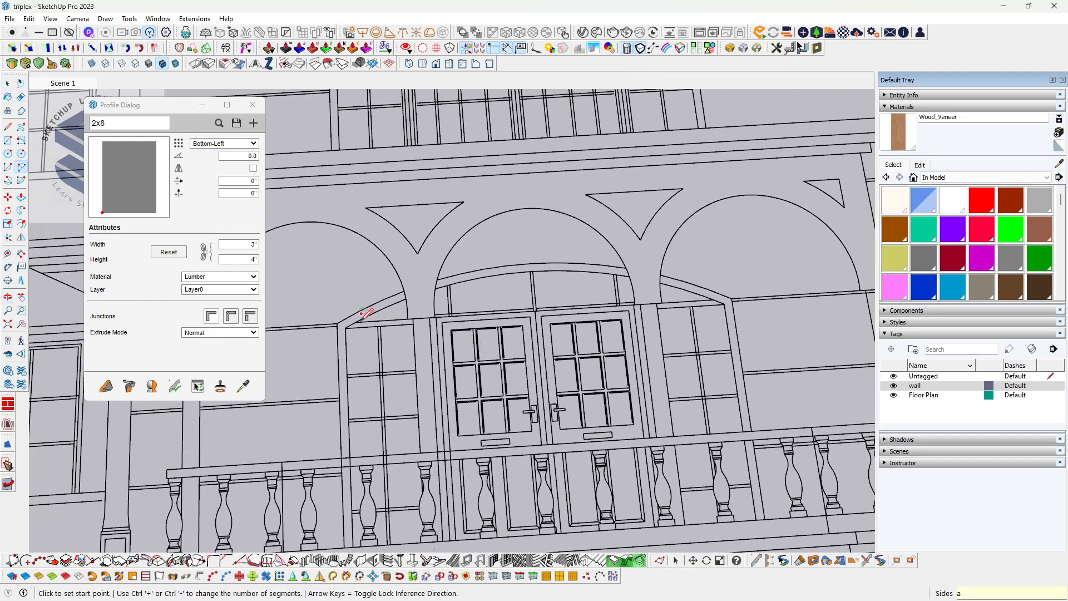
key("space")
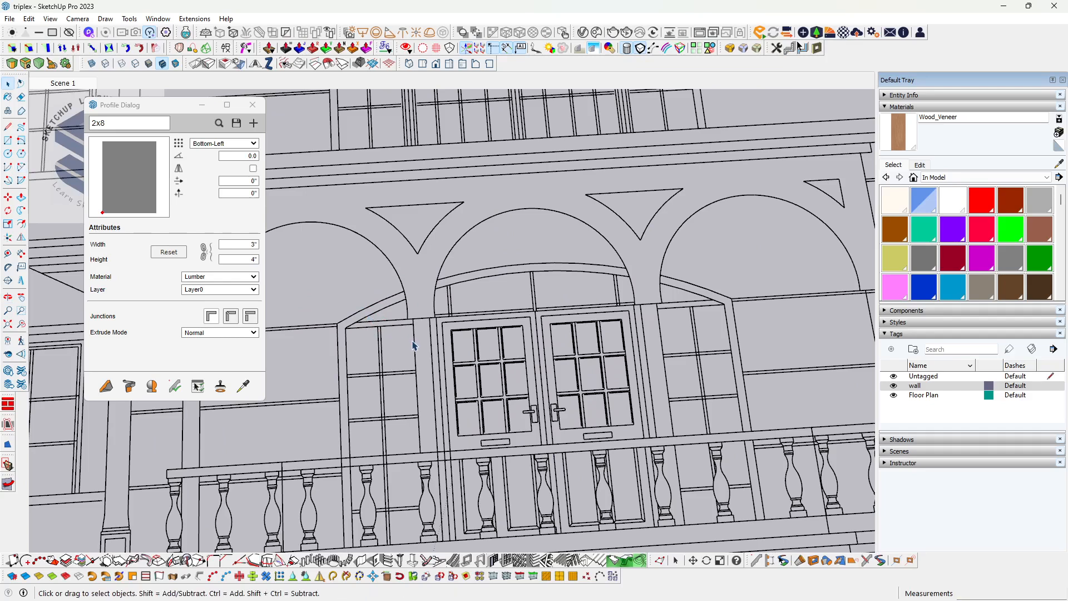
left_click(29, 19)
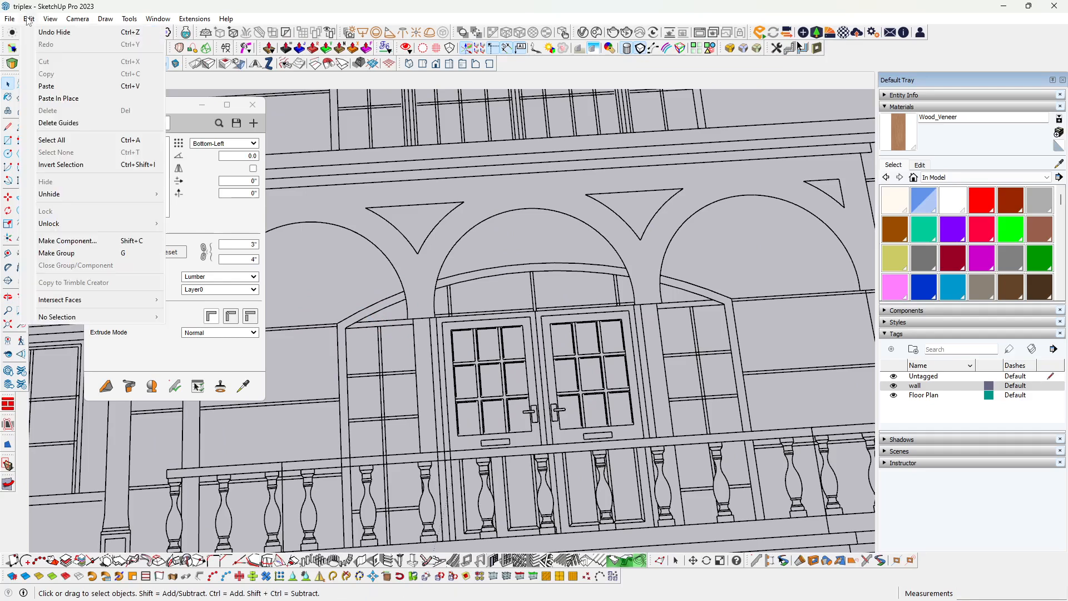
mouse_move(83, 193)
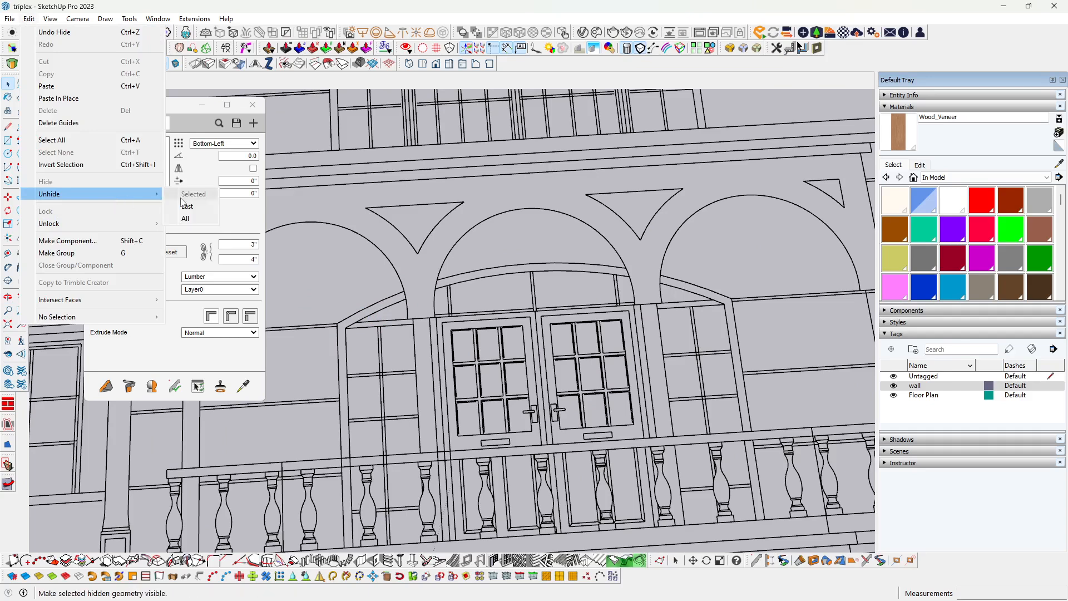
left_click(200, 219)
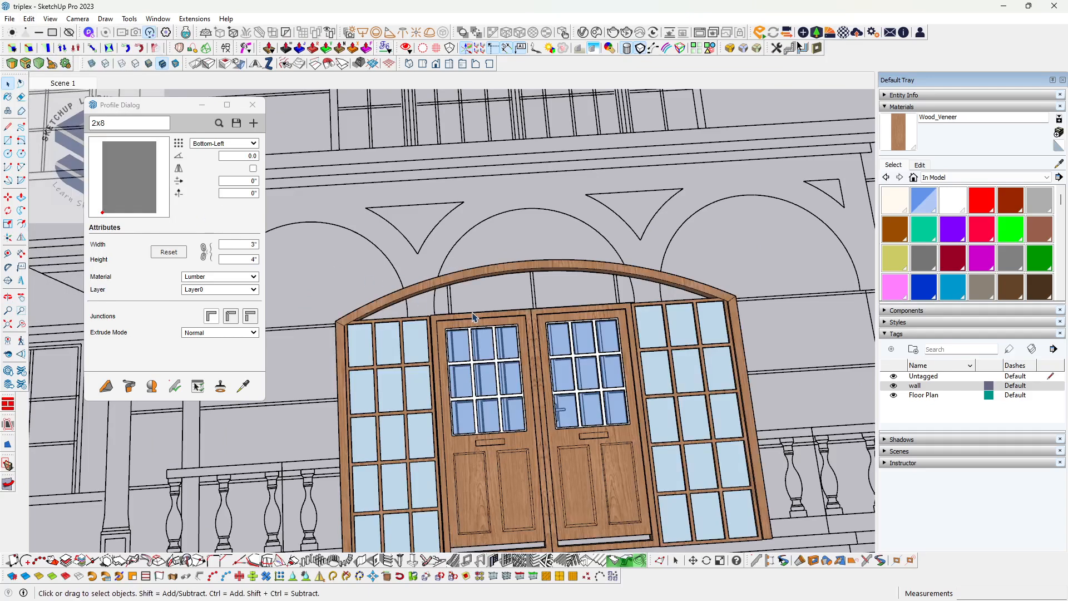
scroll(628, 299, "up", 5)
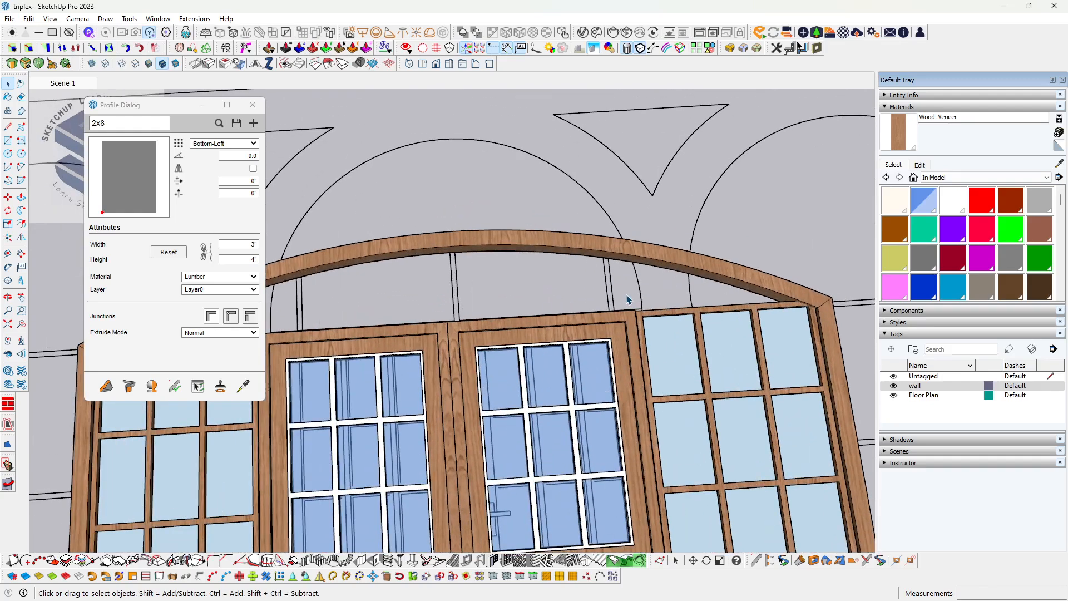
scroll(627, 299, "down", 2)
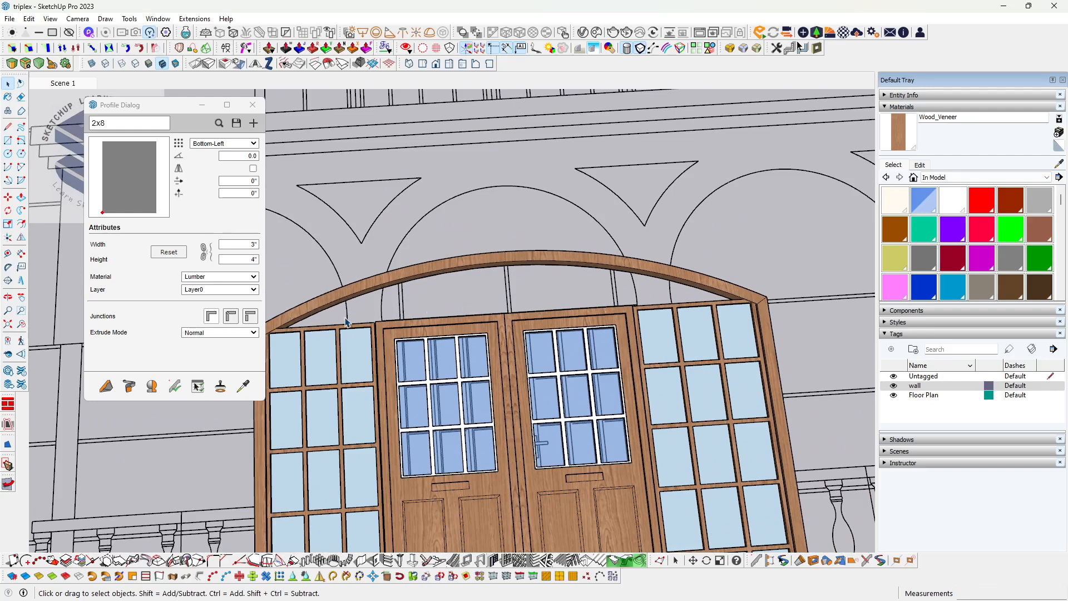
- Hide the grouped door assembly to expose the facade drawing's arched opening behind it
left_click(558, 260)
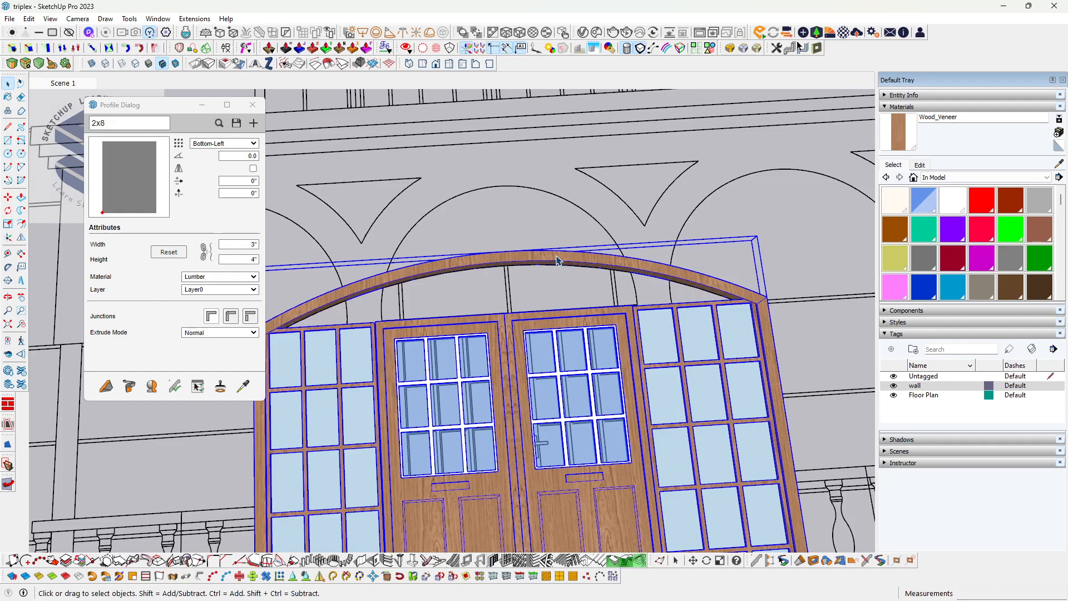
right_click(558, 260)
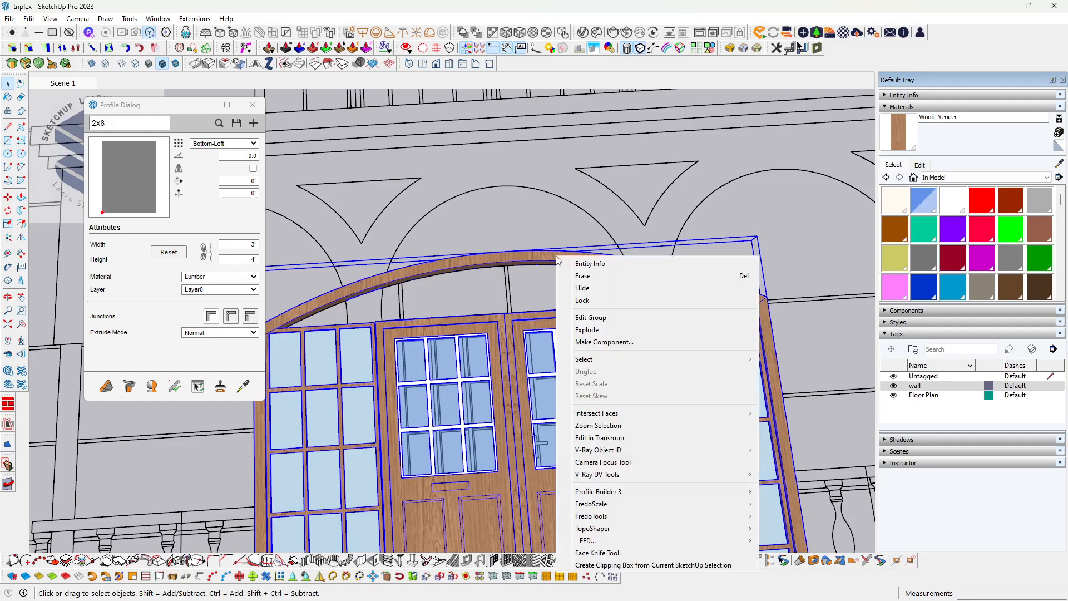
left_click(574, 277)
middle_click_drag(517, 328, 510, 332)
- Draw a base line about 10' 10 1/2" long across the arched opening and close it with an arc bulging about 1' 3"
key("l")
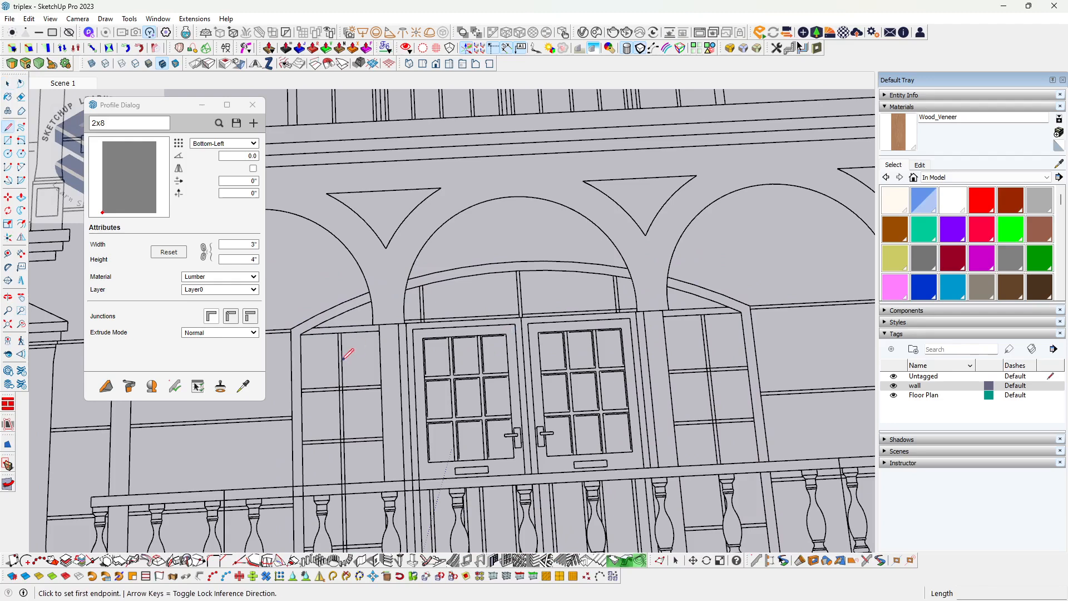
left_click(312, 328)
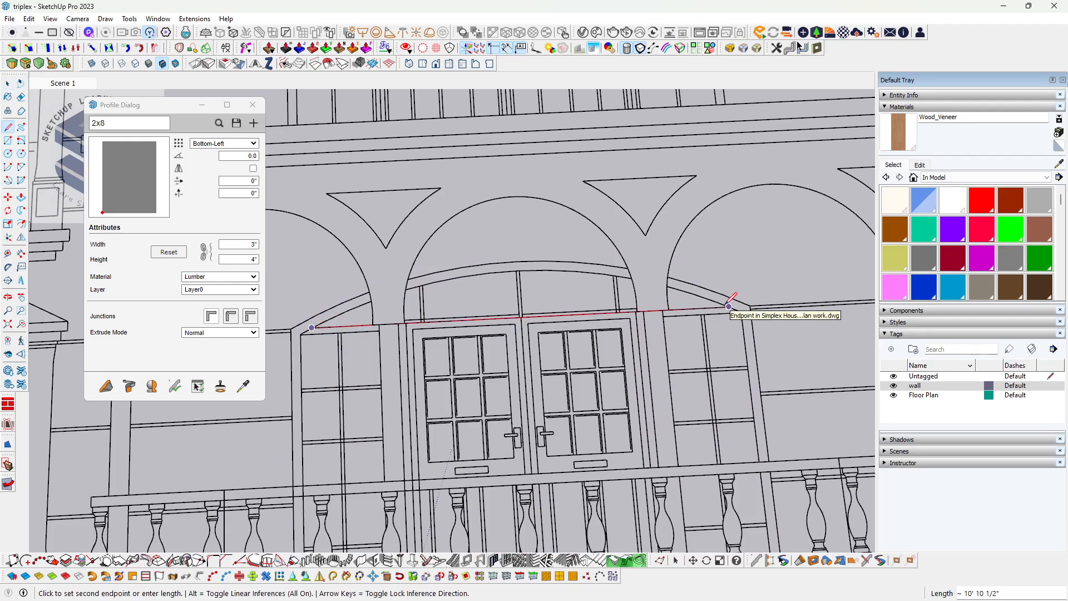
key("a")
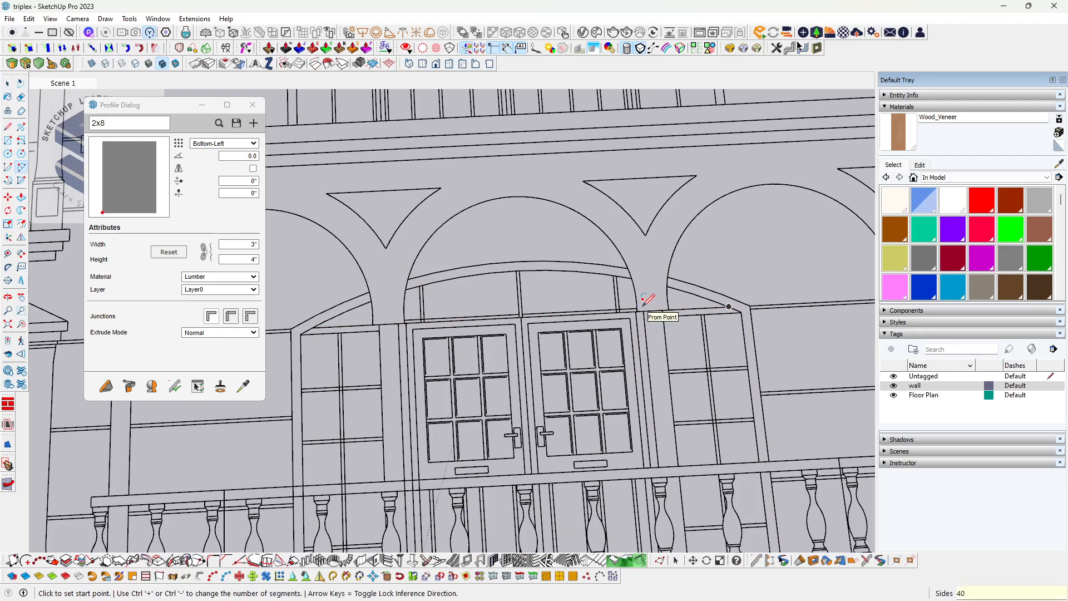
type("3")
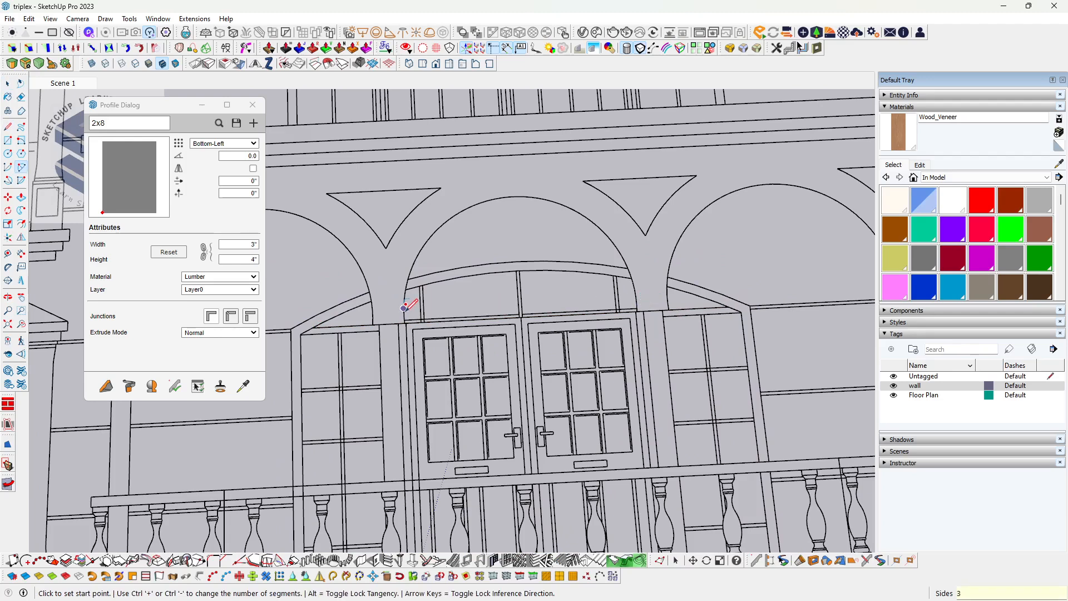
left_click(312, 328)
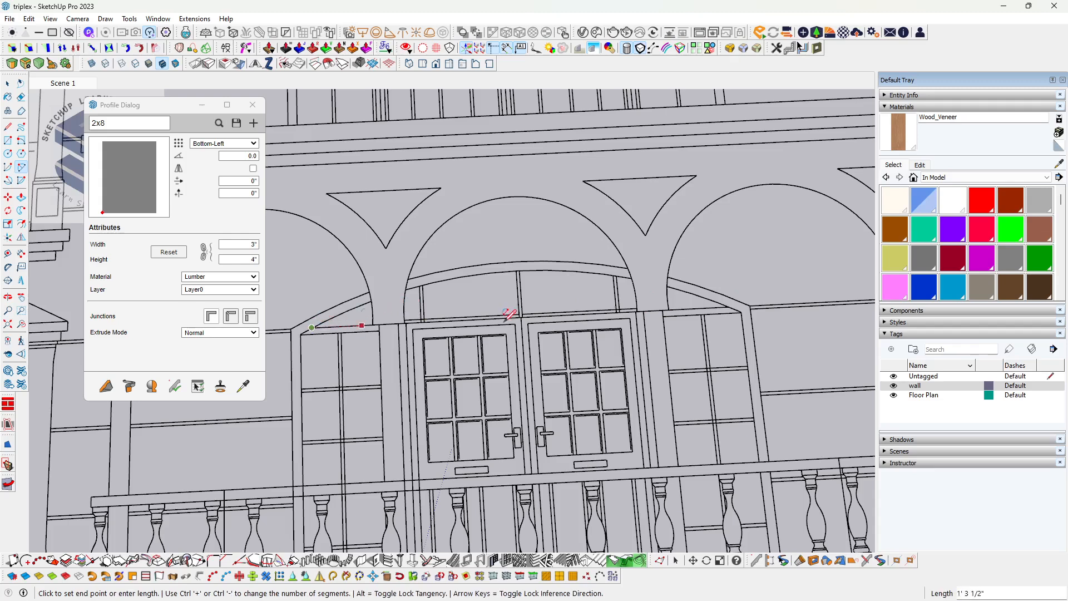
left_click(729, 306)
left_click(531, 268)
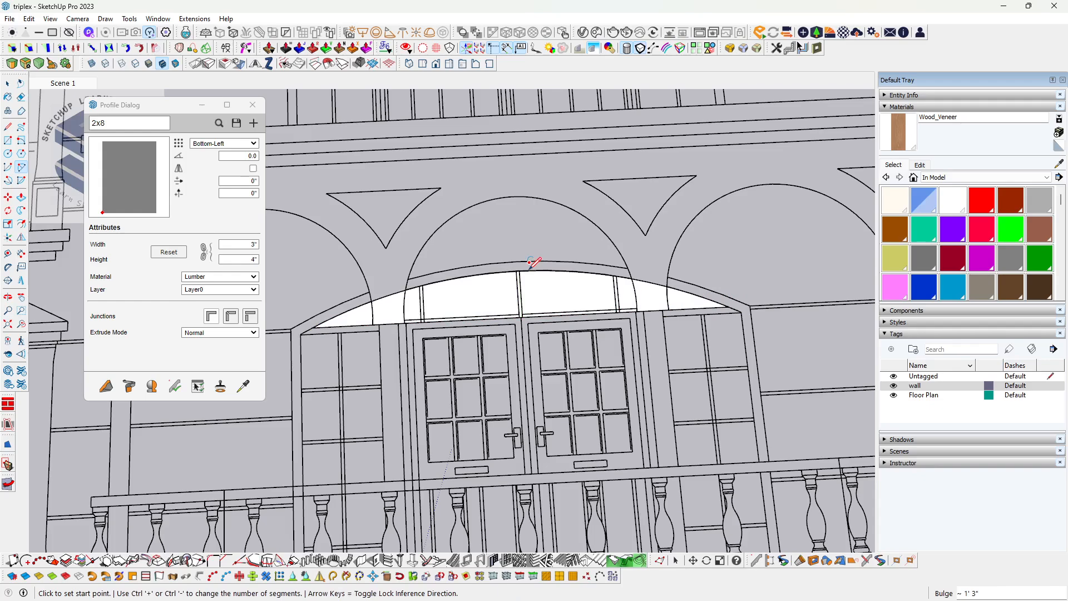
- Try dividing the arched face into a panel with 1 row, 4 columns and zero frame width, then delete that panel
scroll(532, 267, "up", 2)
key("space")
left_click(473, 300)
scroll(448, 312, "down", 2)
middle_click_drag(444, 314, 544, 321, "shift")
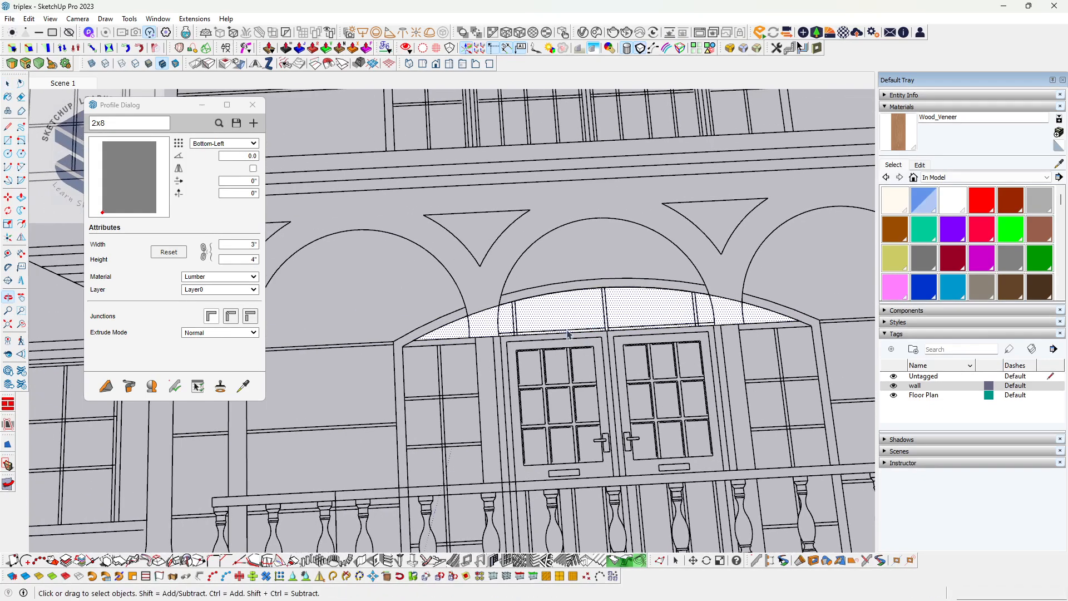
left_click(507, 560)
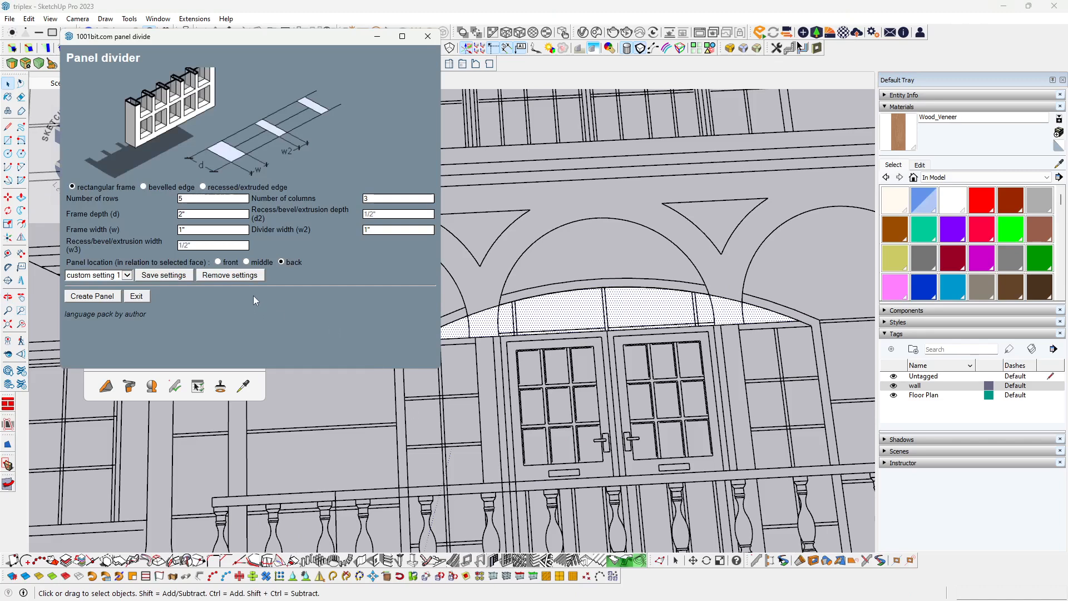
left_click(188, 231)
left_click(370, 229)
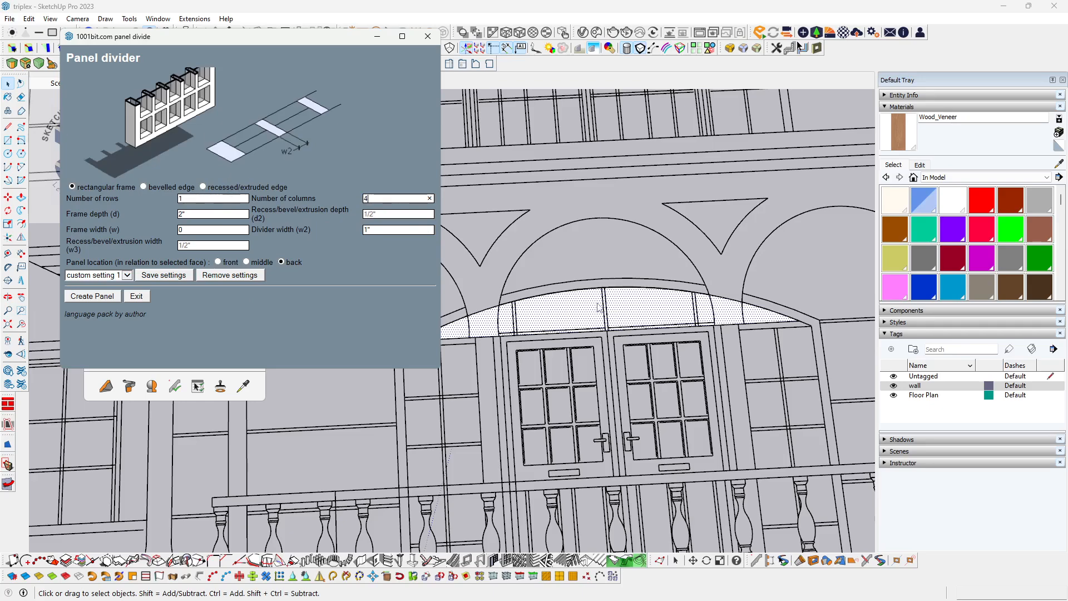
left_click(94, 297)
scroll(523, 300, "up", 6)
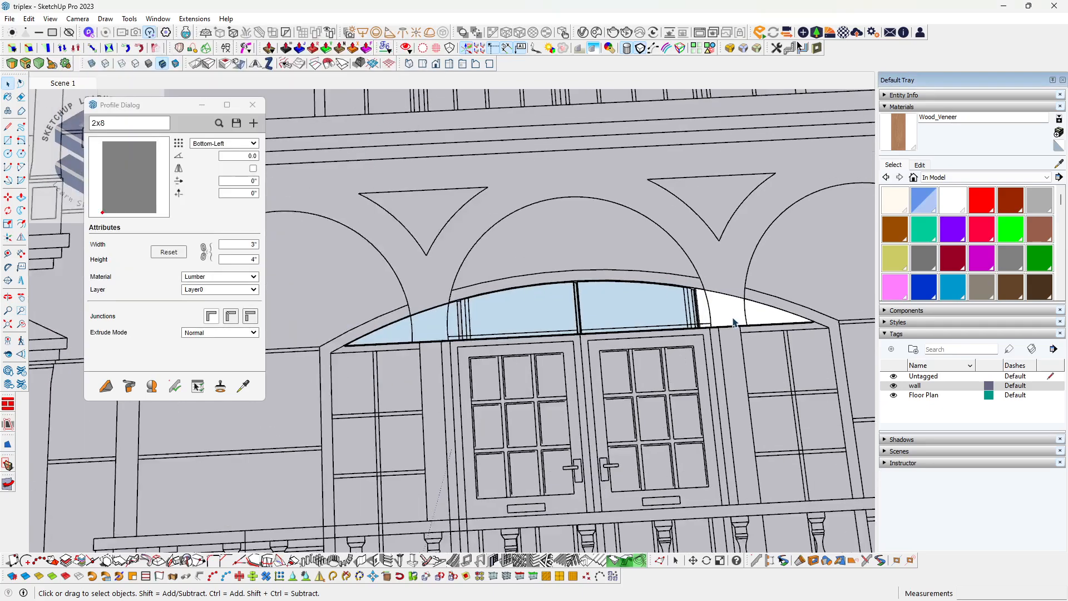
middle_click_drag(520, 301, 551, 316)
left_click(512, 291)
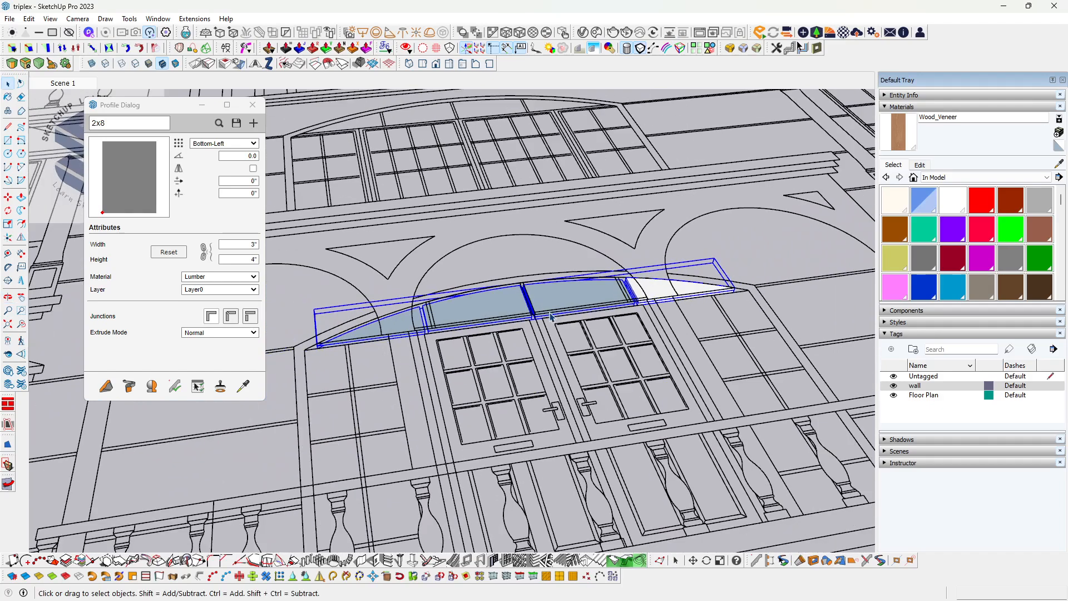
key("Delete")
- Divide the arched face into a panel of 1 row and 4 columns with a 2" frame depth and a revised frame width
left_click(560, 298)
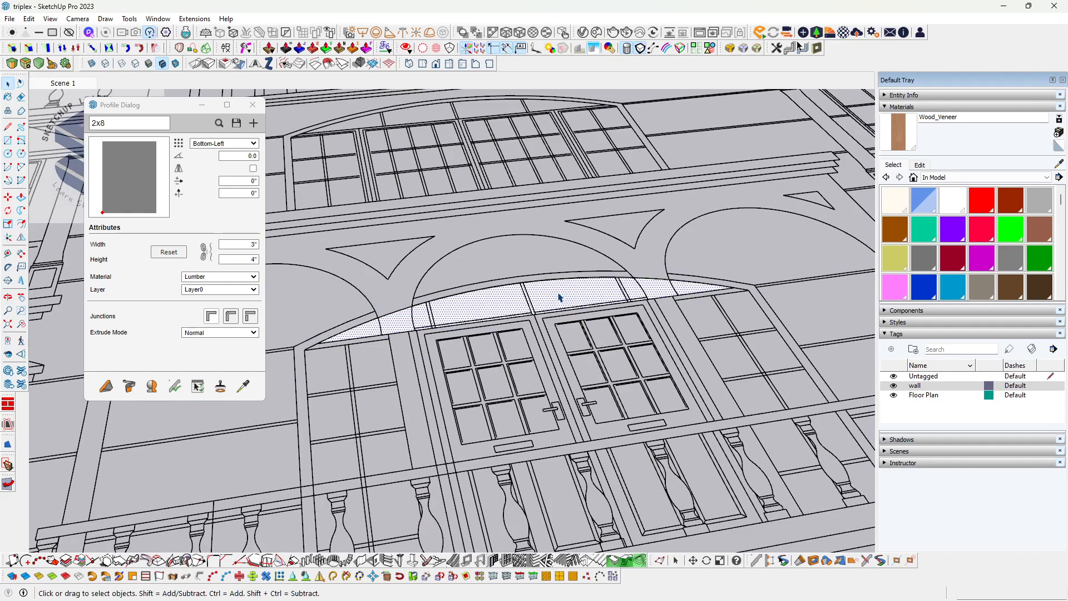
left_click(509, 563)
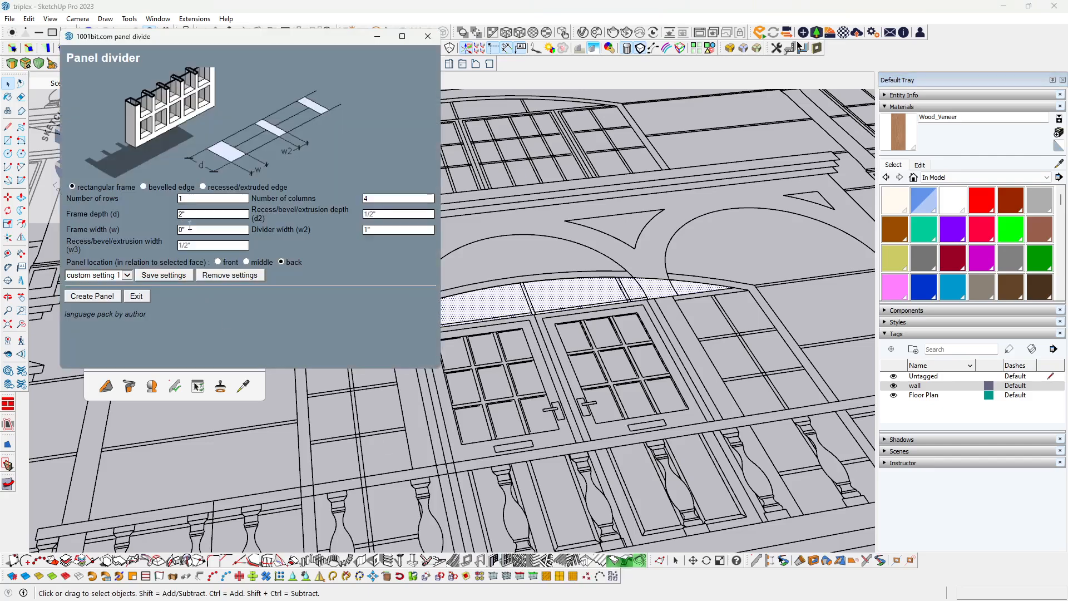
left_click(193, 229)
left_click(98, 298)
scroll(483, 328, "up", 3)
middle_click_drag(489, 328, 456, 475)
scroll(472, 436, "down", 4)
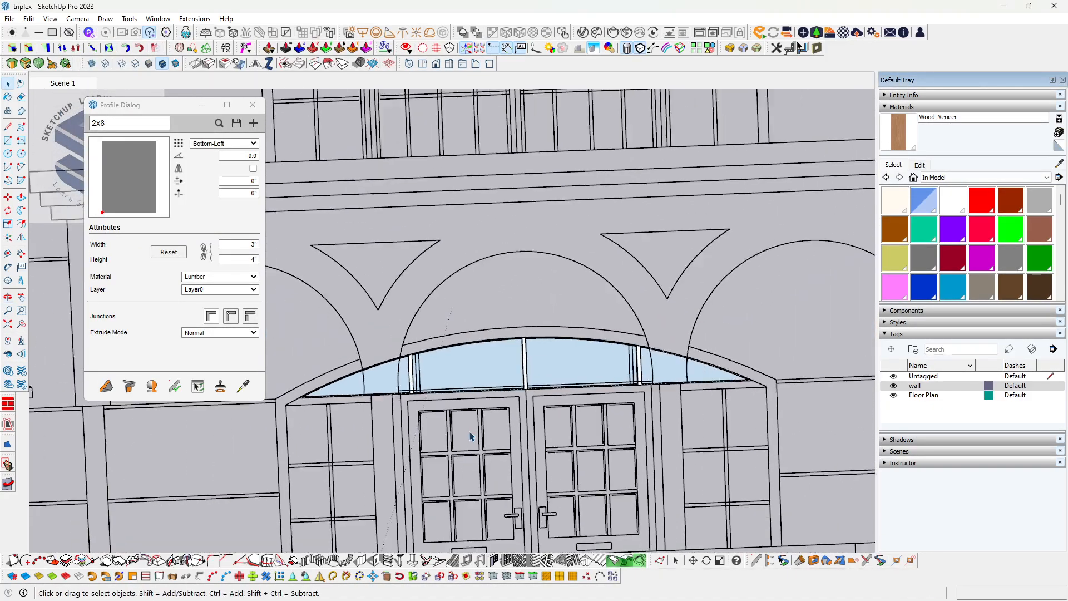
- Unhide all hidden objects to bring the door assembly back around the divided arched panel
middle_click_drag(472, 437, 527, 371)
scroll(524, 345, "up", 2)
scroll(523, 345, "up", 5)
scroll(525, 375, "down", 6)
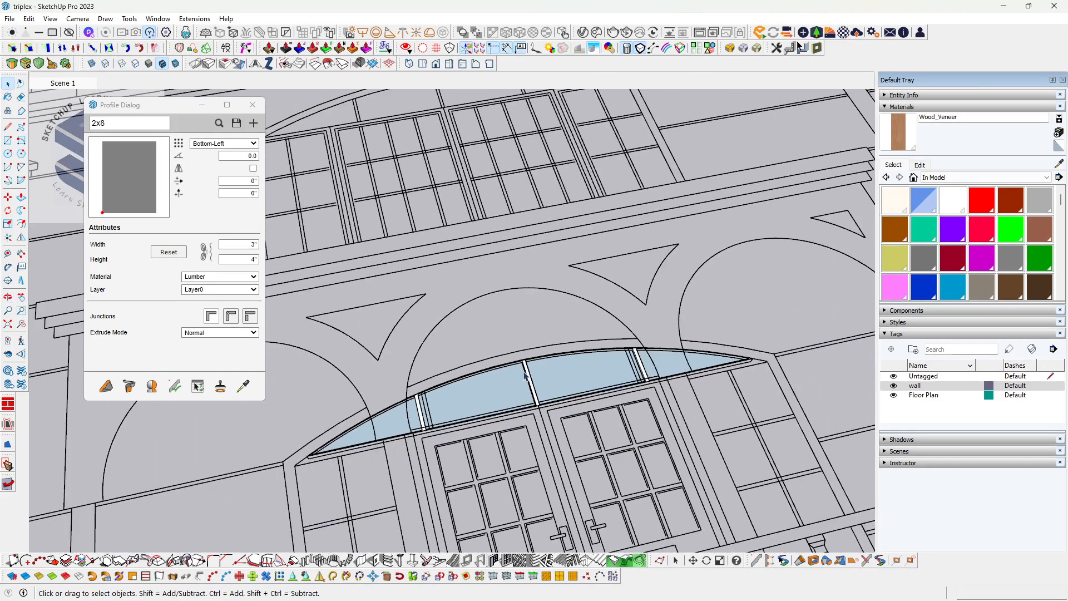
left_click(29, 19)
mouse_move(100, 194)
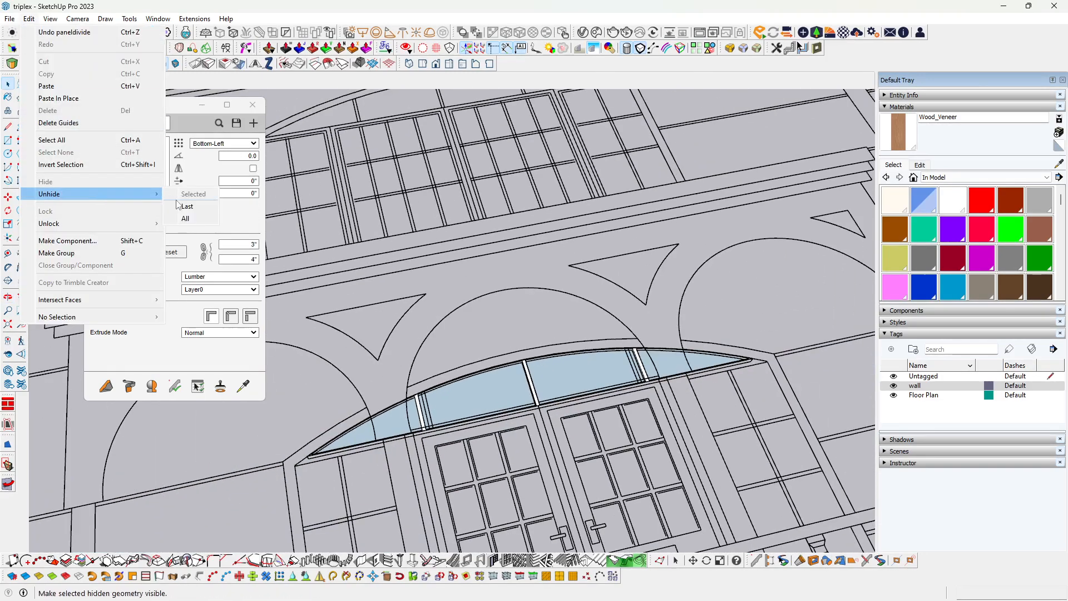
left_click(186, 220)
middle_click_drag(535, 340, 589, 375)
scroll(579, 429, "up", 6)
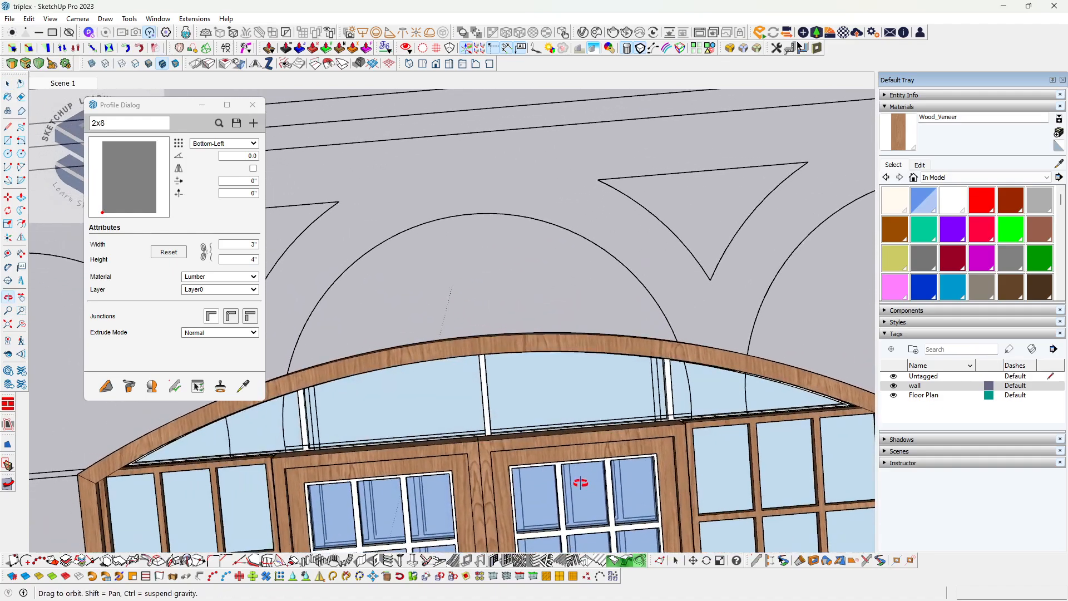
scroll(489, 360, "up", 4)
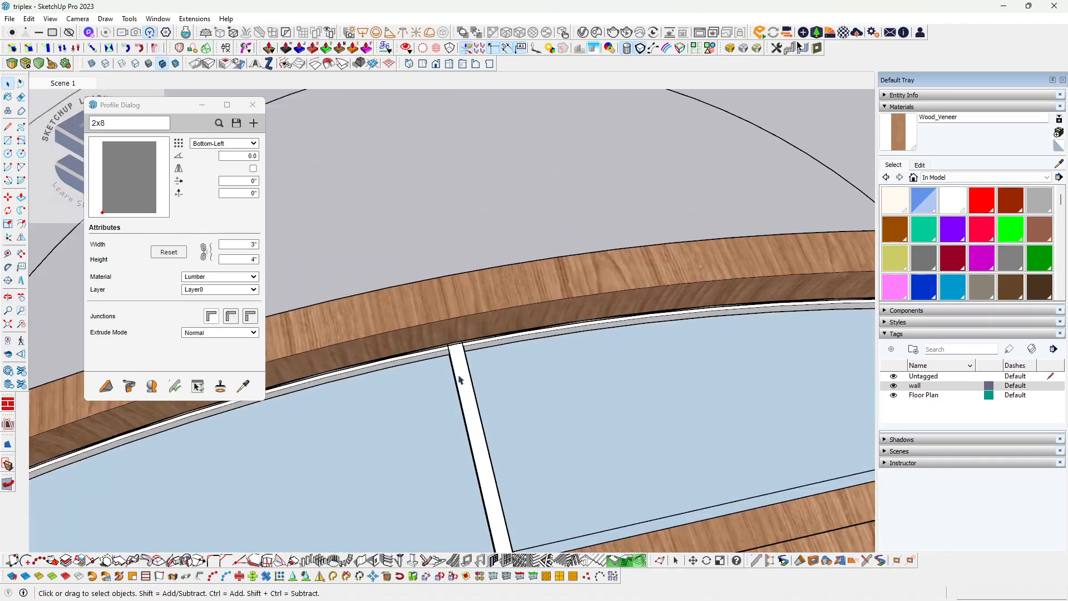
- Paint the arched panel's frame and dividers with the Wood_Veneer material
double_click(459, 378)
left_click(460, 378)
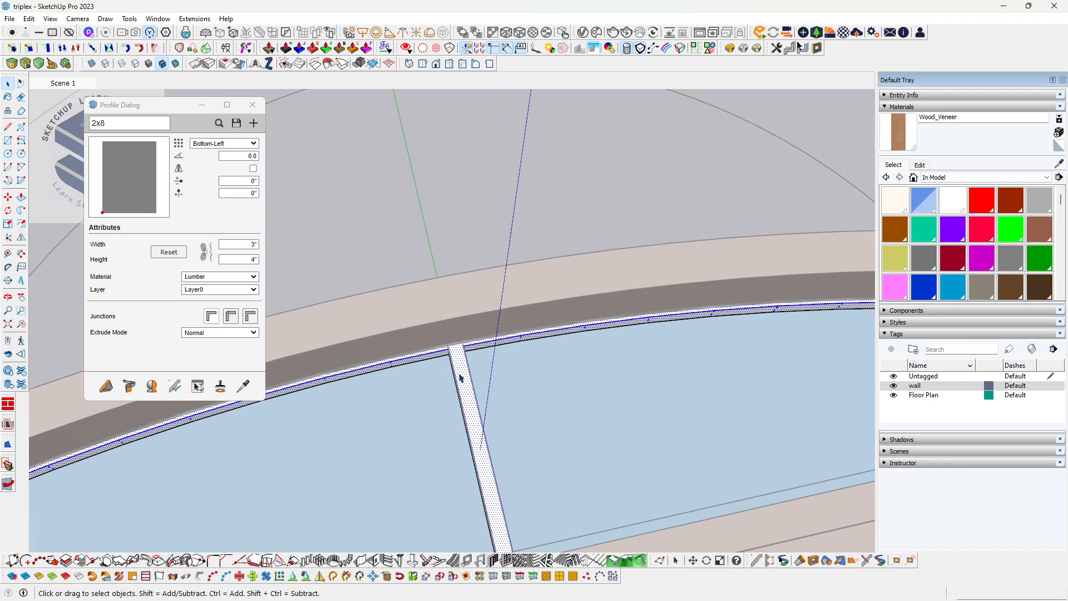
key("b")
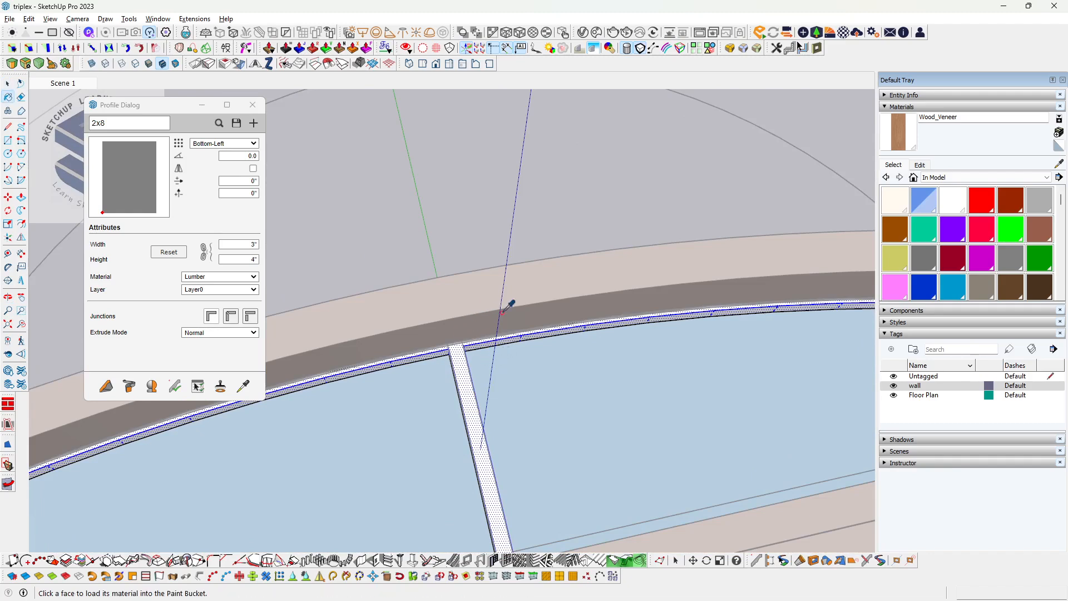
left_click(473, 375)
scroll(477, 365, "down", 6)
key("space")
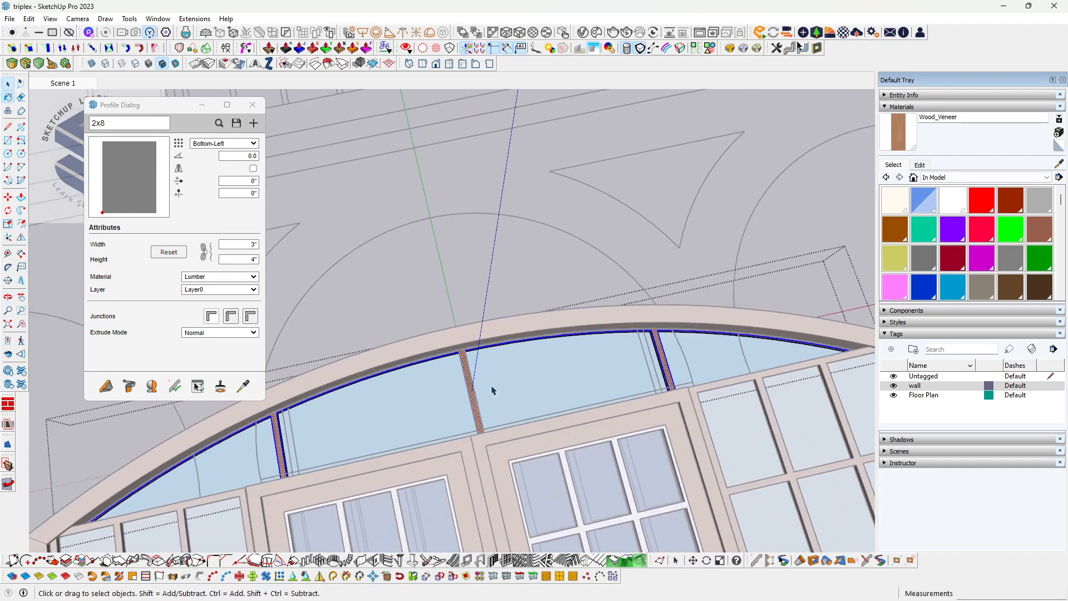
- Paint the arched panel's glass with the 1.DOOR GLASS material sampled from the doors and leave the group
double_click(520, 379)
double_click(521, 379)
key("Escape")
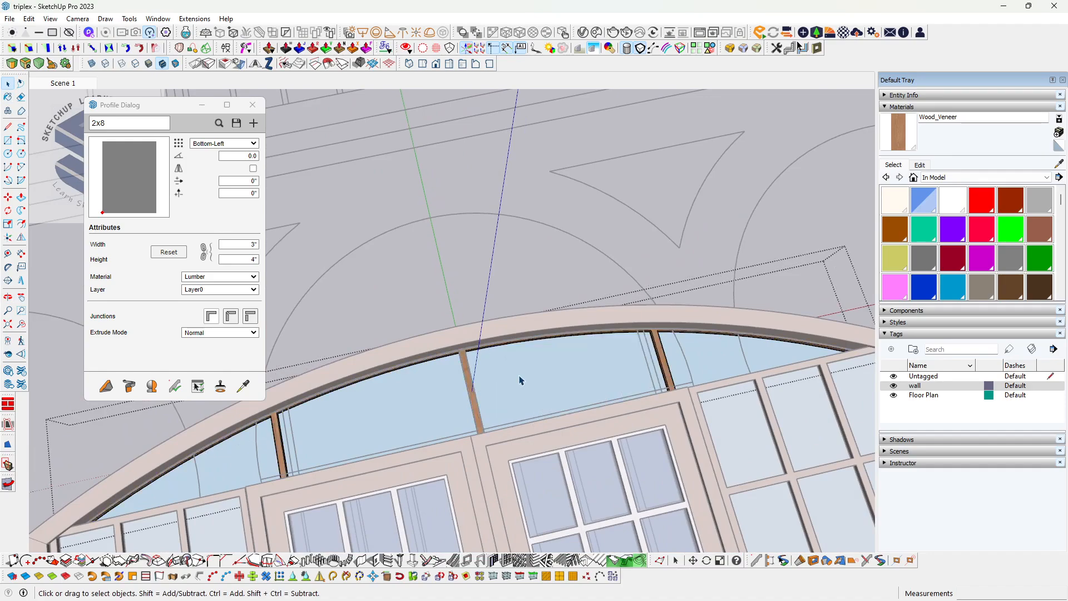
left_click(520, 379)
scroll(520, 379, "down", 4)
middle_click_drag(511, 408, 497, 341, "shift")
scroll(490, 353, "up", 2)
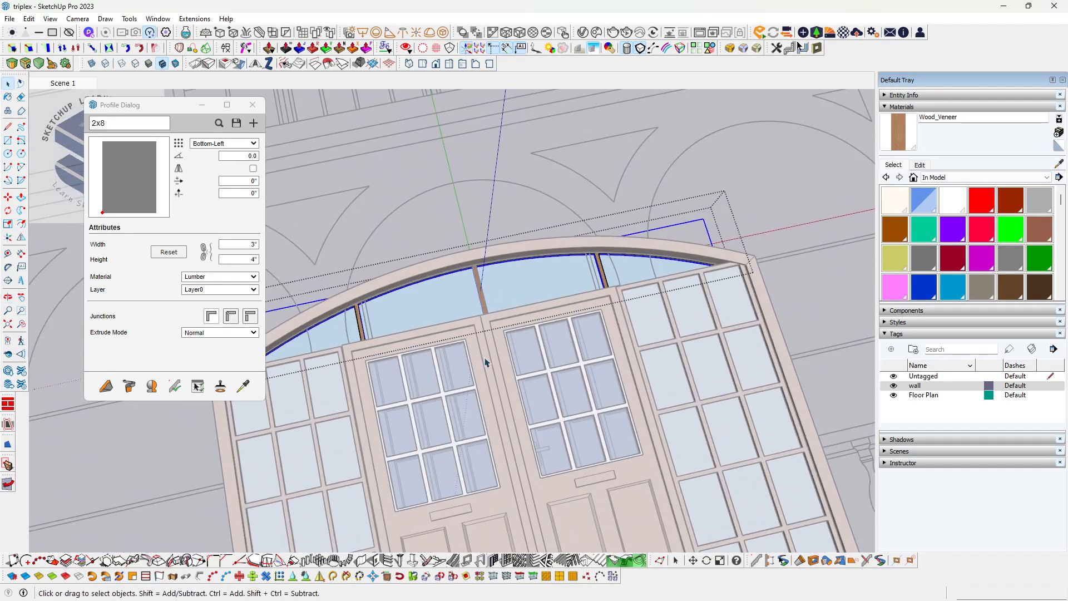
key("b")
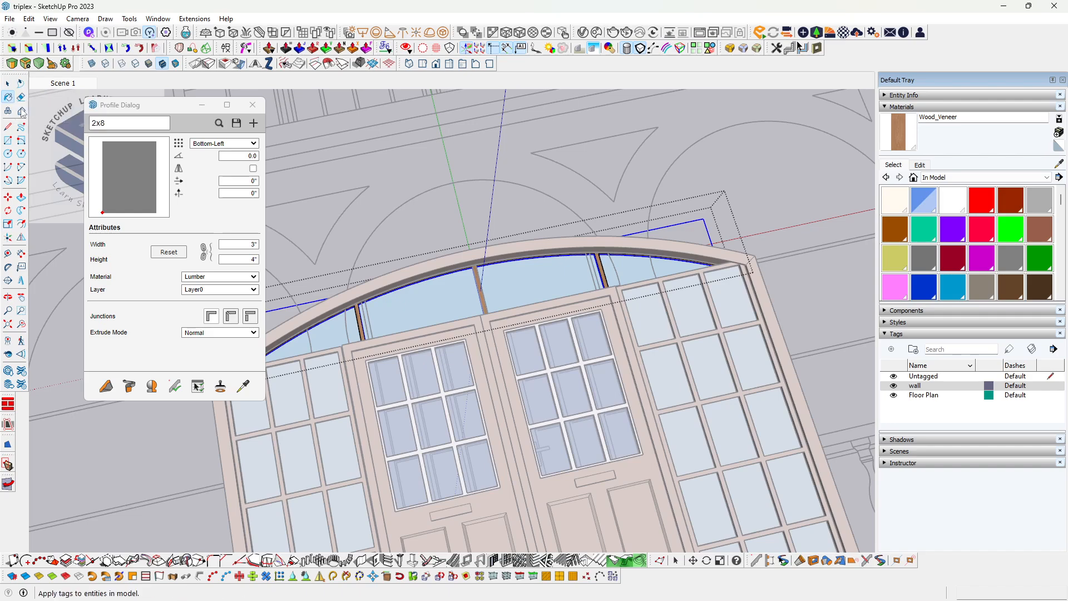
key("alt")
left_click(421, 373, "alt")
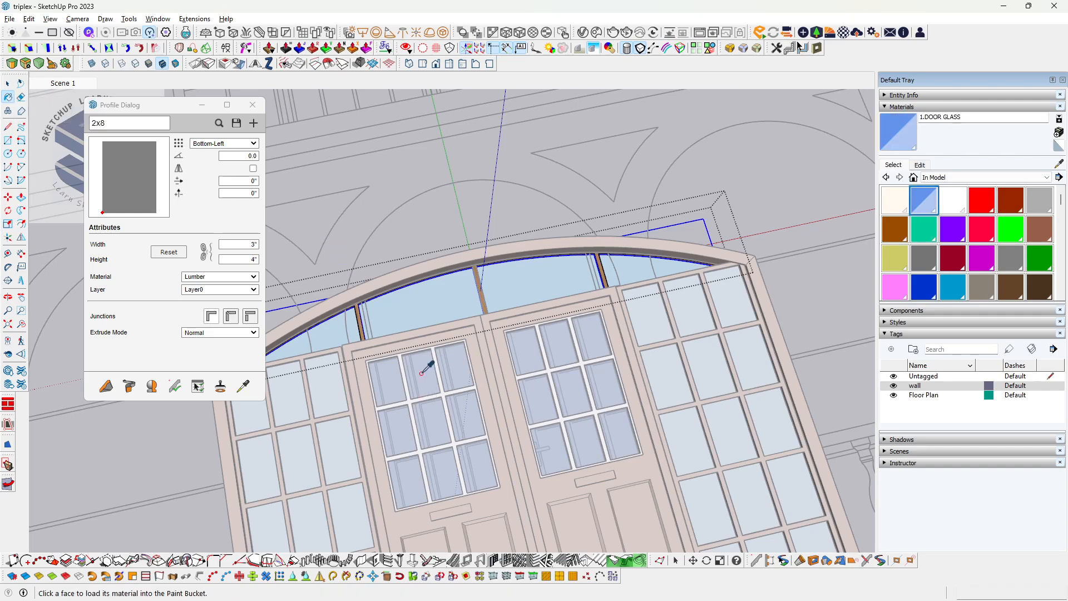
left_click(429, 291)
scroll(445, 289, "down", 2)
middle_click_drag(436, 336, 427, 341)
key("space")
scroll(371, 359, "up", 2)
left_click(348, 337)
left_click(358, 343)
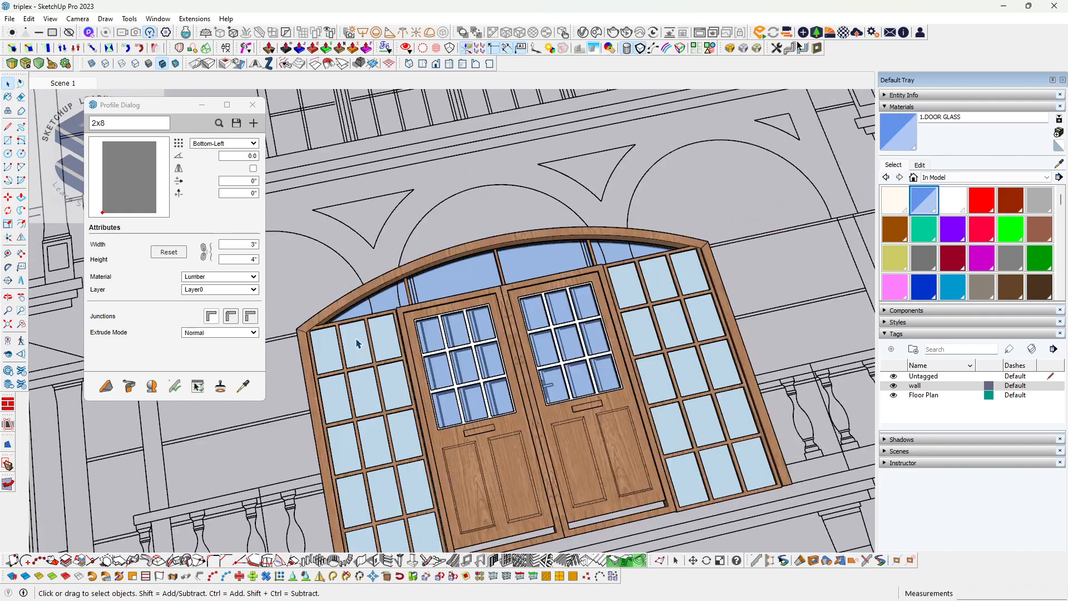
- Paint the glass of both sidelights with the 1.DOOR GLASS material and leave the group
double_click(358, 346)
double_click(358, 346)
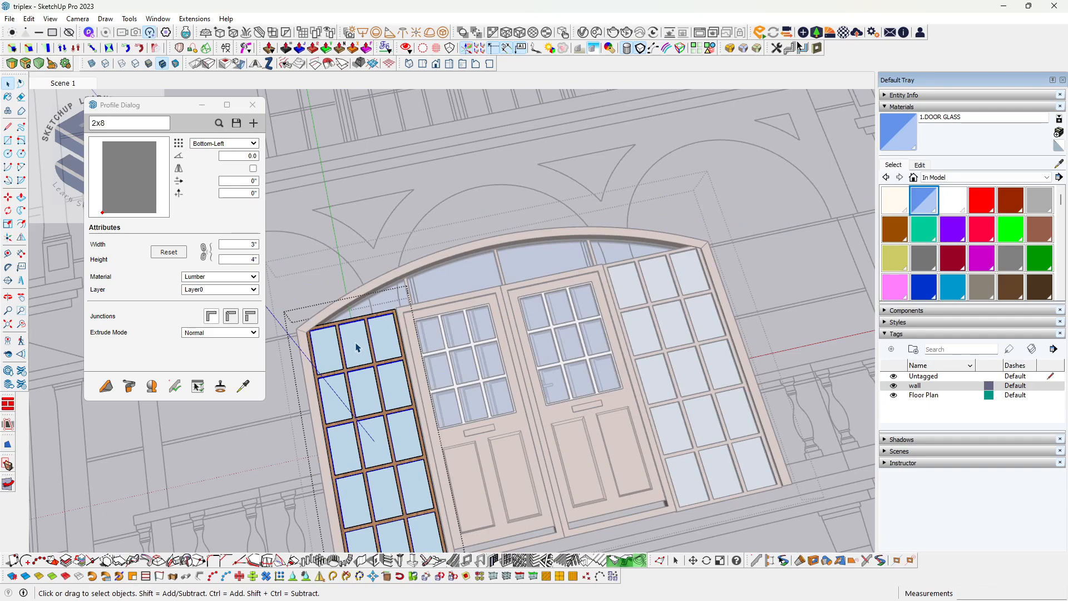
triple_click(356, 347)
middle_click_drag(357, 348, 505, 344)
double_click(505, 345)
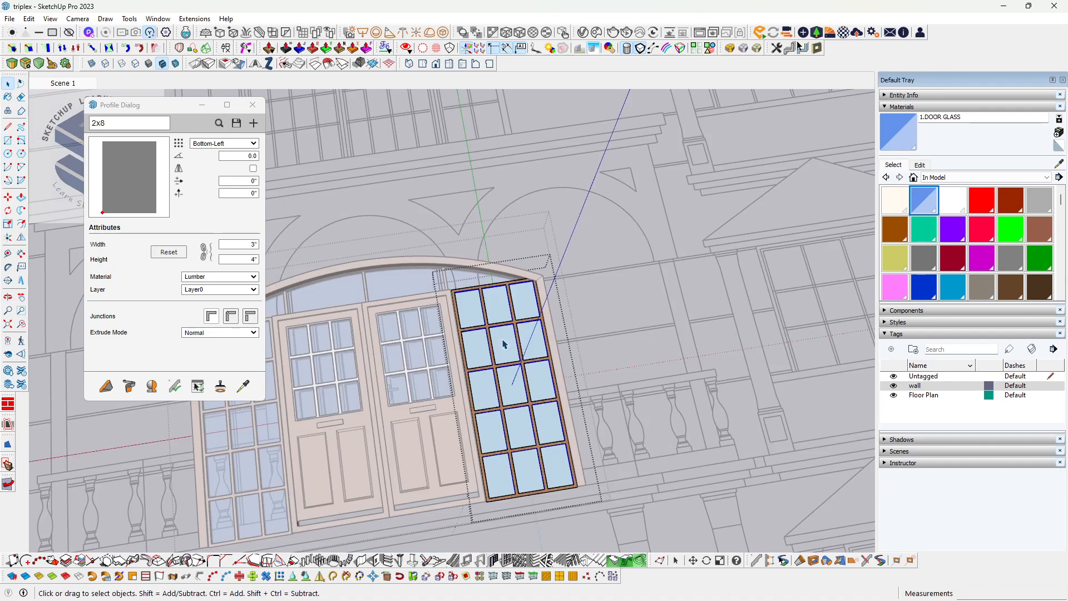
key("b")
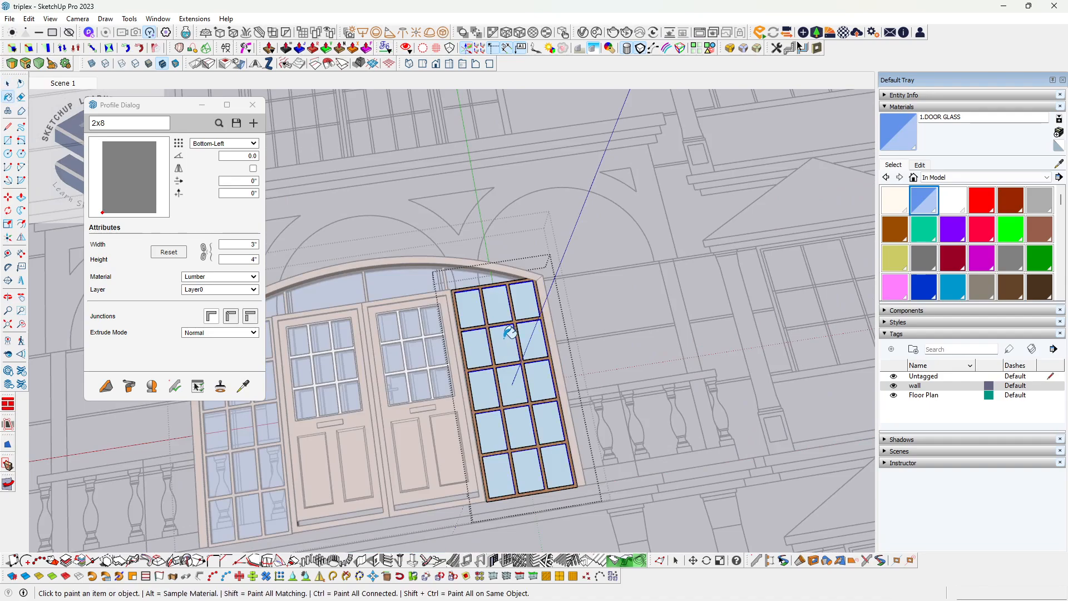
left_click(510, 333)
scroll(510, 332, "down", 2)
key("space")
left_click(556, 307)
scroll(554, 312, "down", 5)
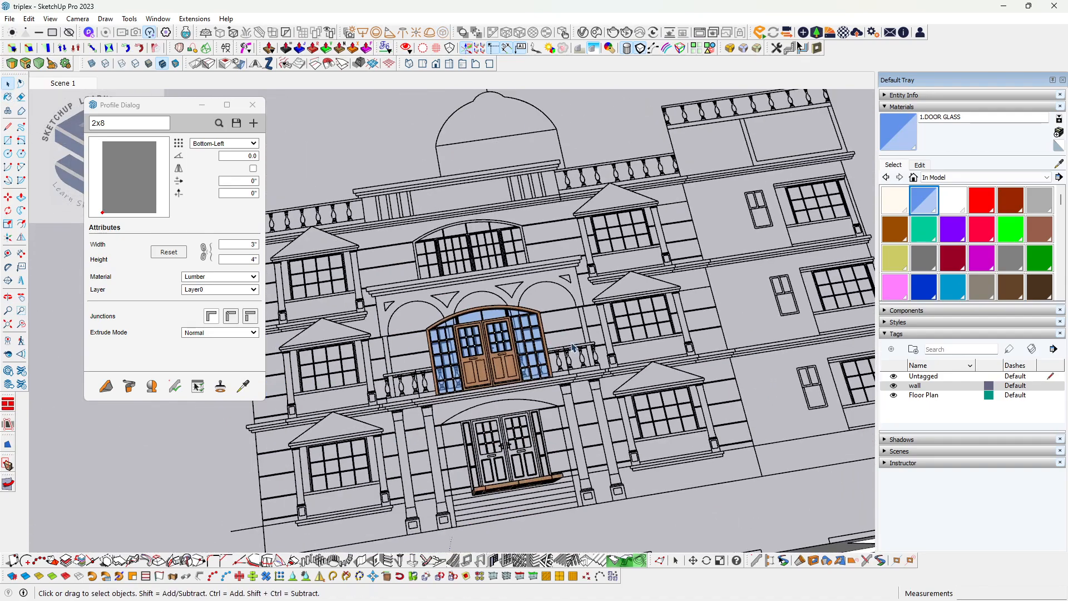
- Rotate the whole door assembly 90 degrees upright about its bottom corner on the facade drawing
middle_click_drag(573, 347, 515, 306)
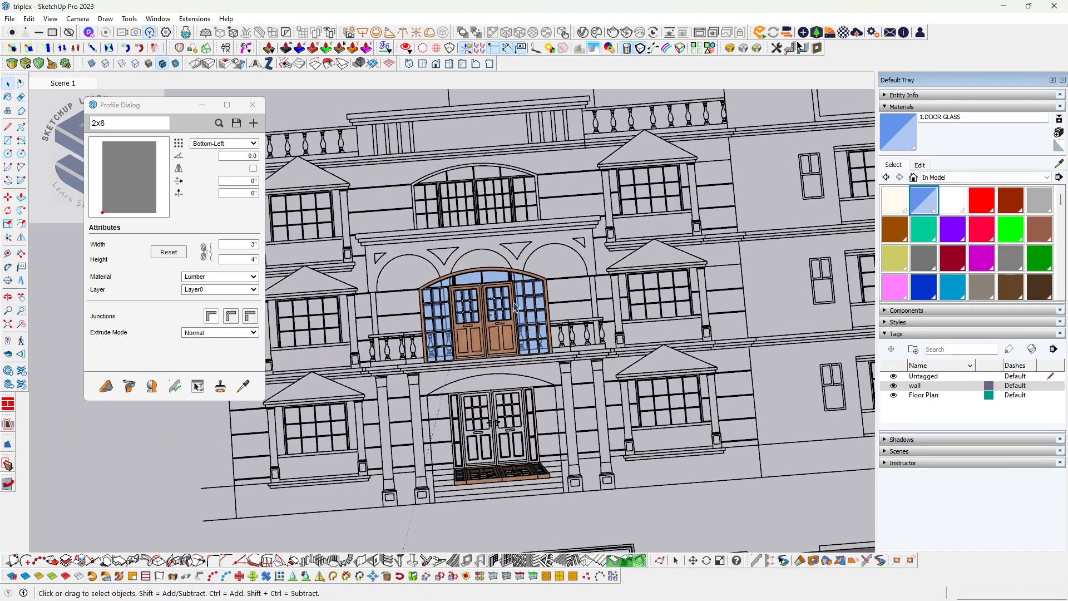
scroll(514, 306, "up", 2)
scroll(518, 355, "up", 3)
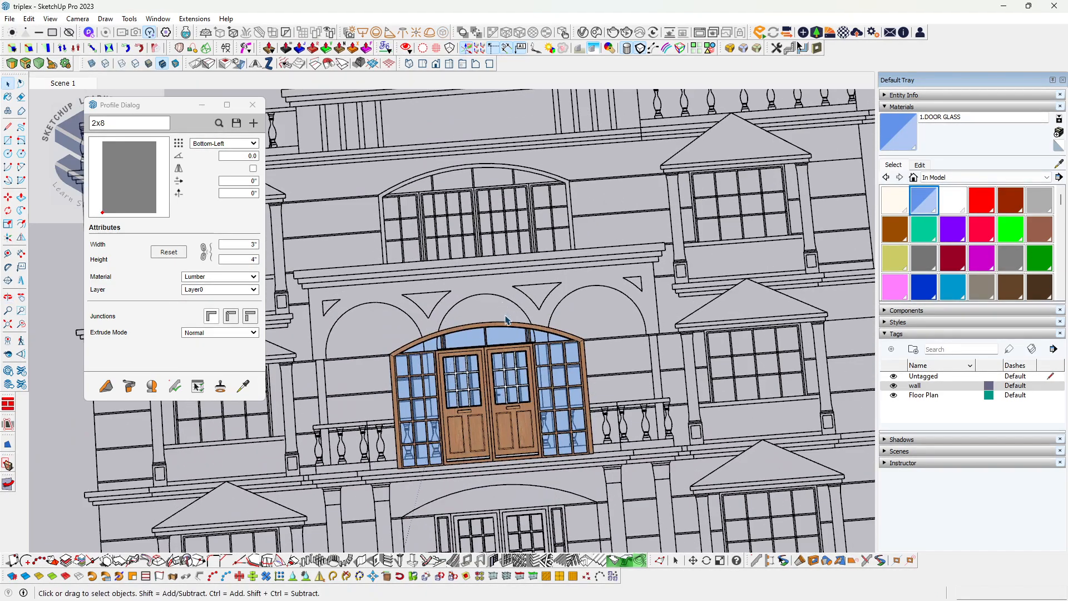
left_click(574, 423)
middle_click_drag(573, 423, 388, 395)
scroll(446, 417, "up", 2)
scroll(388, 394, "up", 1)
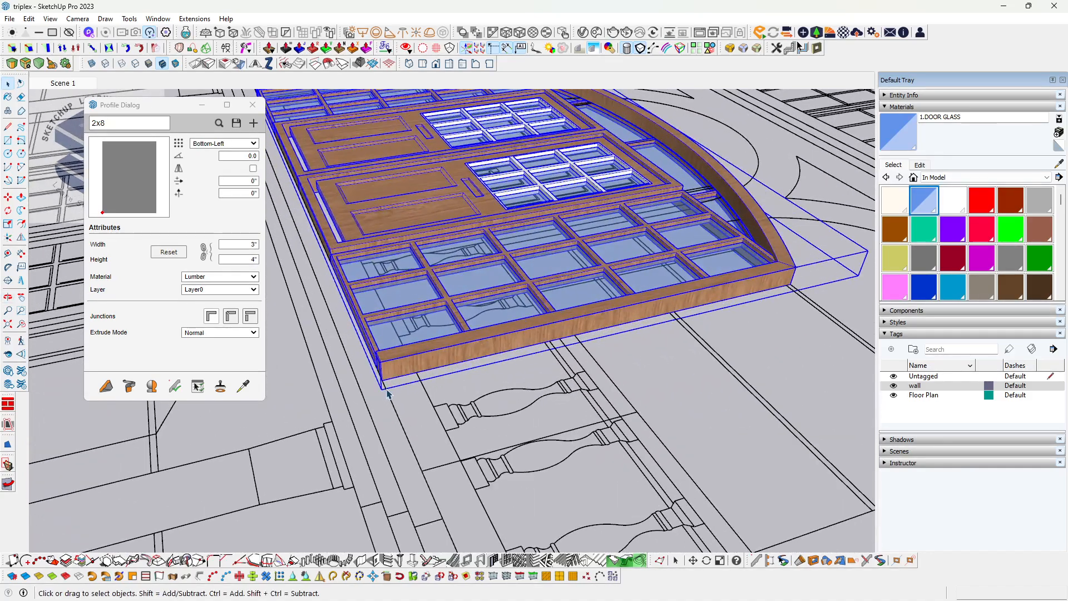
key("q")
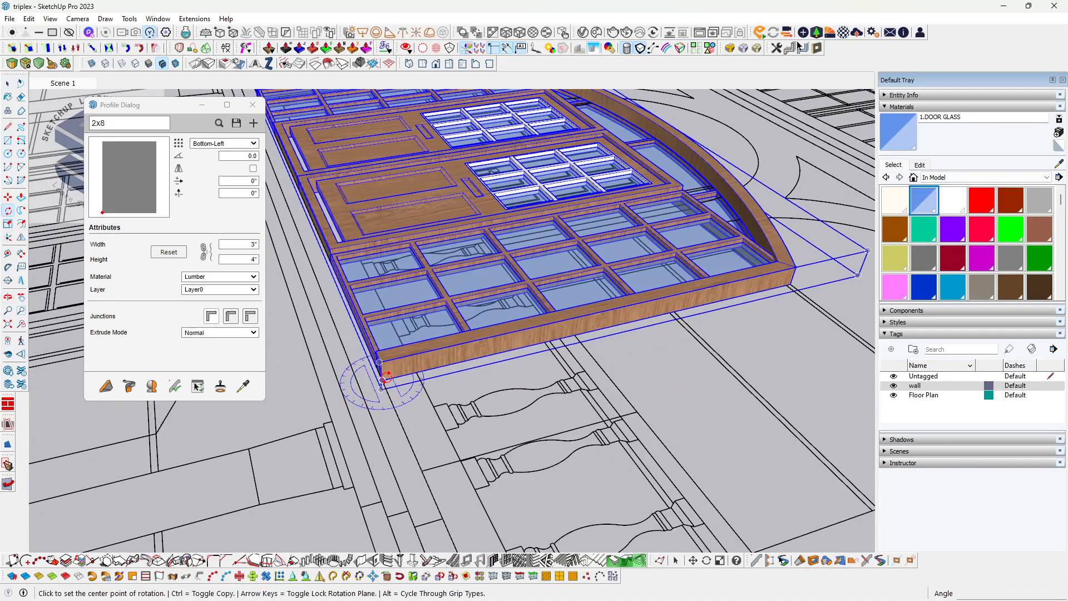
left_click(382, 380)
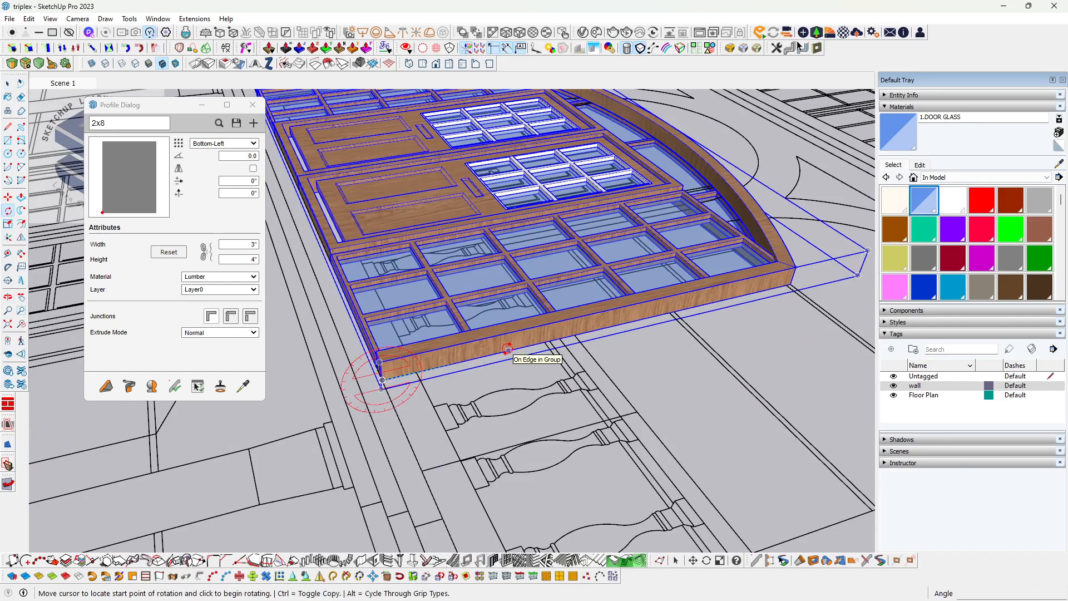
left_click(508, 350)
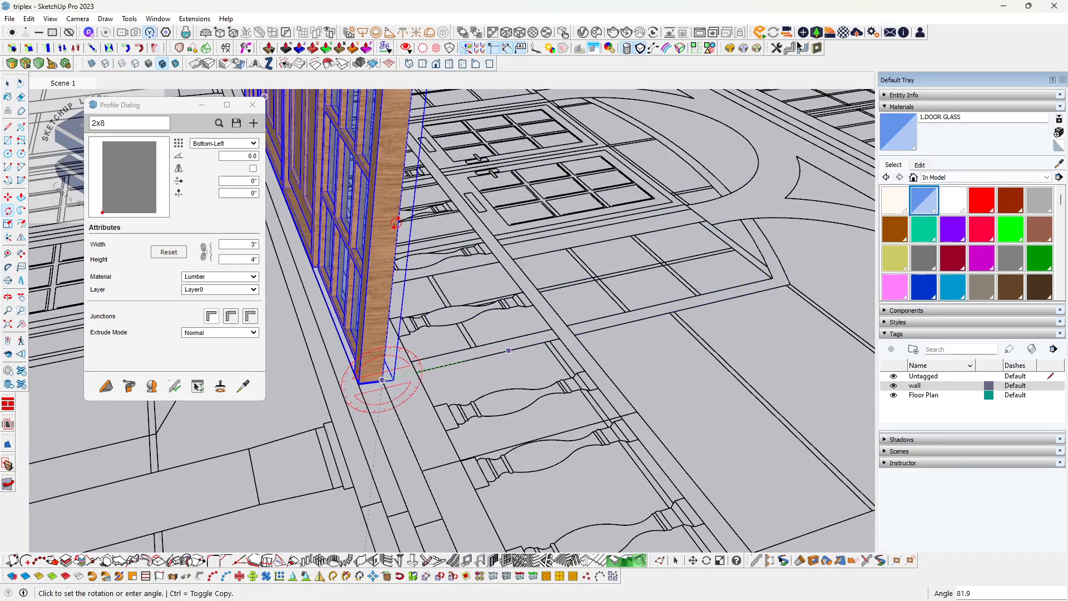
type("90")
key("Return")
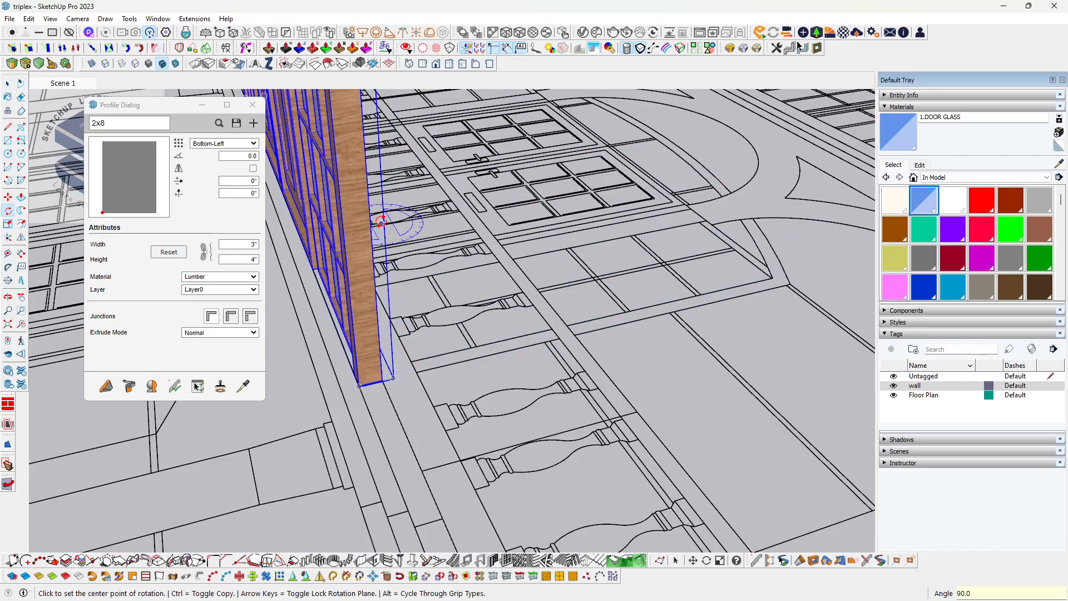
scroll(540, 262, "down", 4)
key("space")
- Examine the upright door assemblies against the facade drawing and its upper arched window from several angles
scroll(505, 305, "down", 5)
middle_click_drag(487, 309, 525, 329)
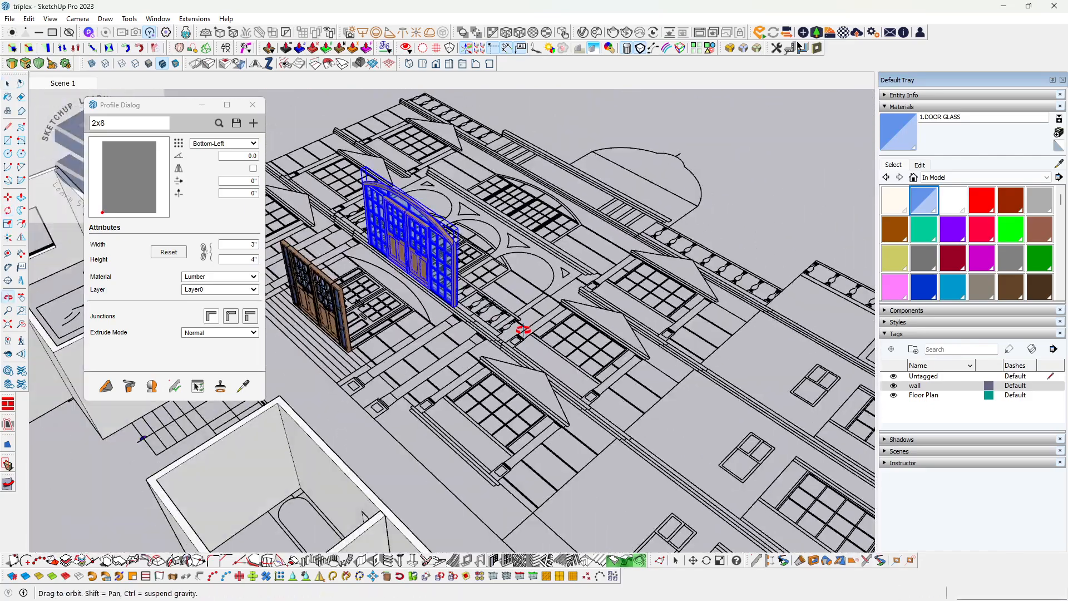
left_click(525, 329)
middle_click_drag(367, 361, 451, 327)
scroll(451, 327, "down", 4)
middle_click_drag(493, 287, 422, 398)
scroll(461, 283, "up", 3)
left_click(461, 349)
scroll(472, 341, "up", 3)
scroll(472, 342, "down", 4)
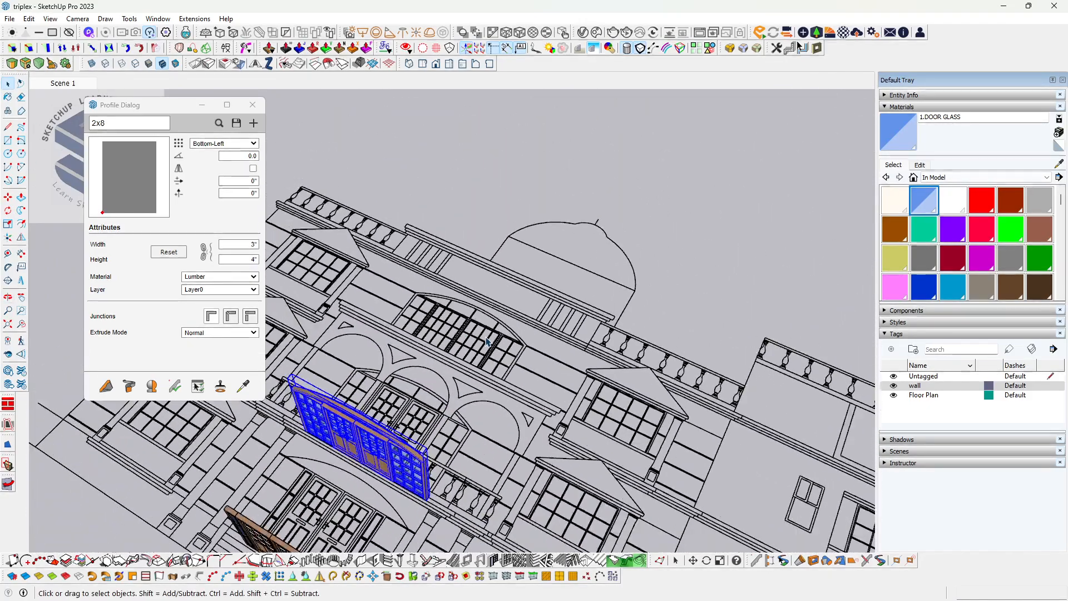
scroll(488, 350, "up", 3)
left_click(487, 350)
middle_click_drag(487, 350, 480, 388)
scroll(493, 353, "down", 3)
scroll(480, 345, "up", 5)
scroll(480, 388, "up", 1)
scroll(557, 399, "down", 6)
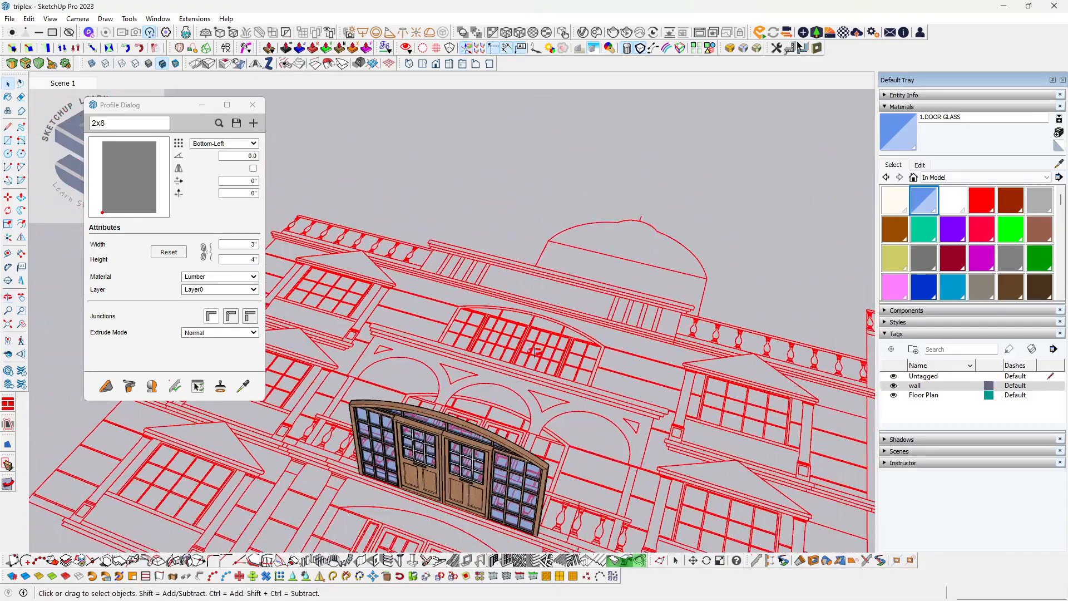
middle_click_drag(540, 303, 531, 324)
scroll(548, 345, "up", 3)
scroll(533, 323, "down", 2)
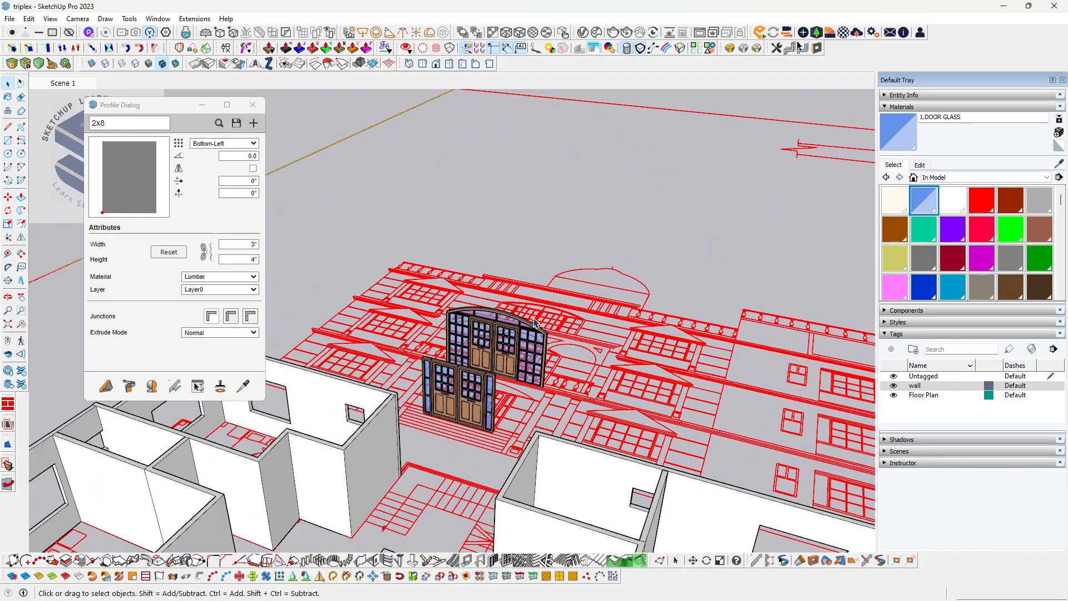